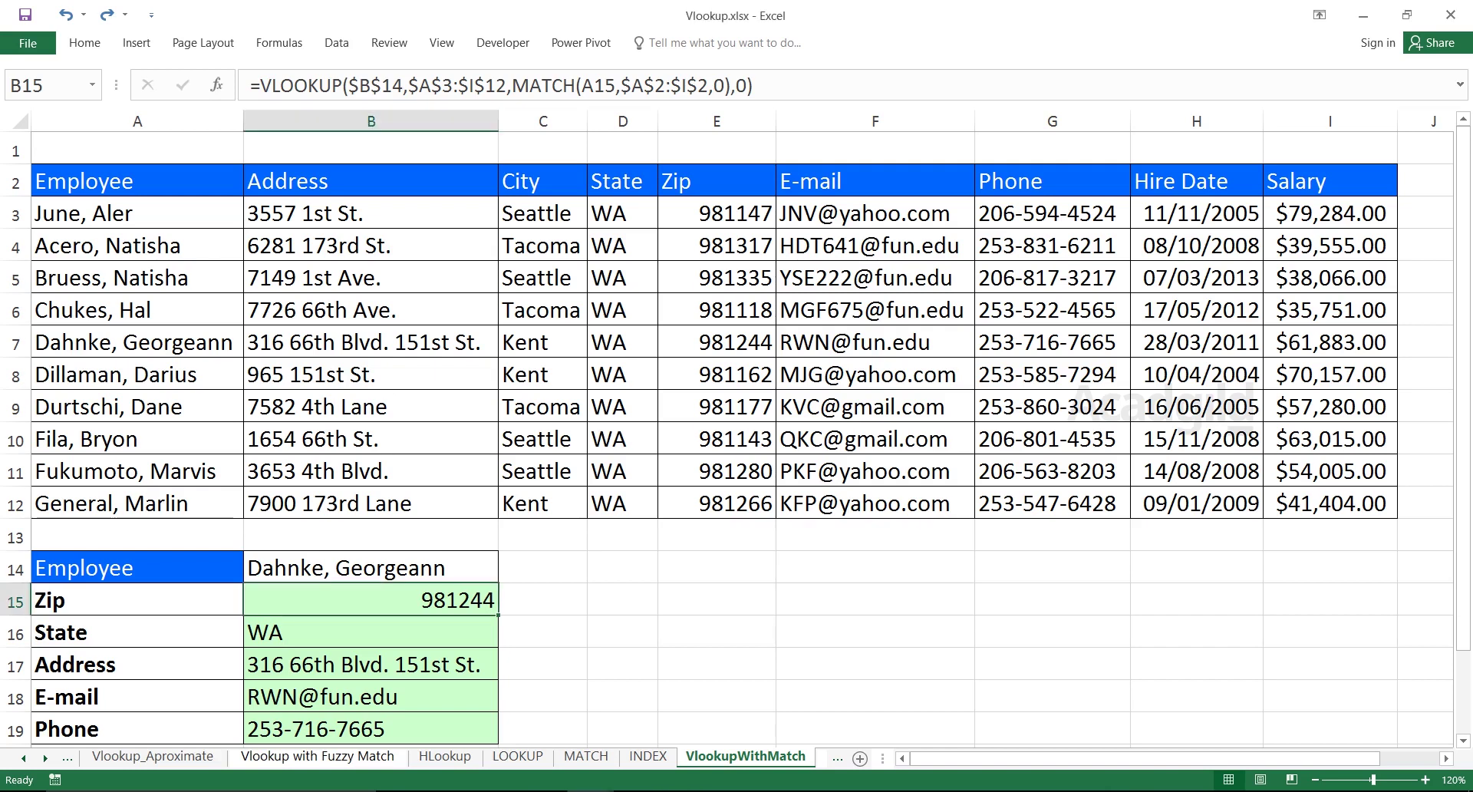
Examine the employee table in A2:I12, covering its header row and each column from Employee to Salary
{"action": "left_click", "coordinate": [138, 278]}
{"action": "left_click", "coordinate": [137, 214]}
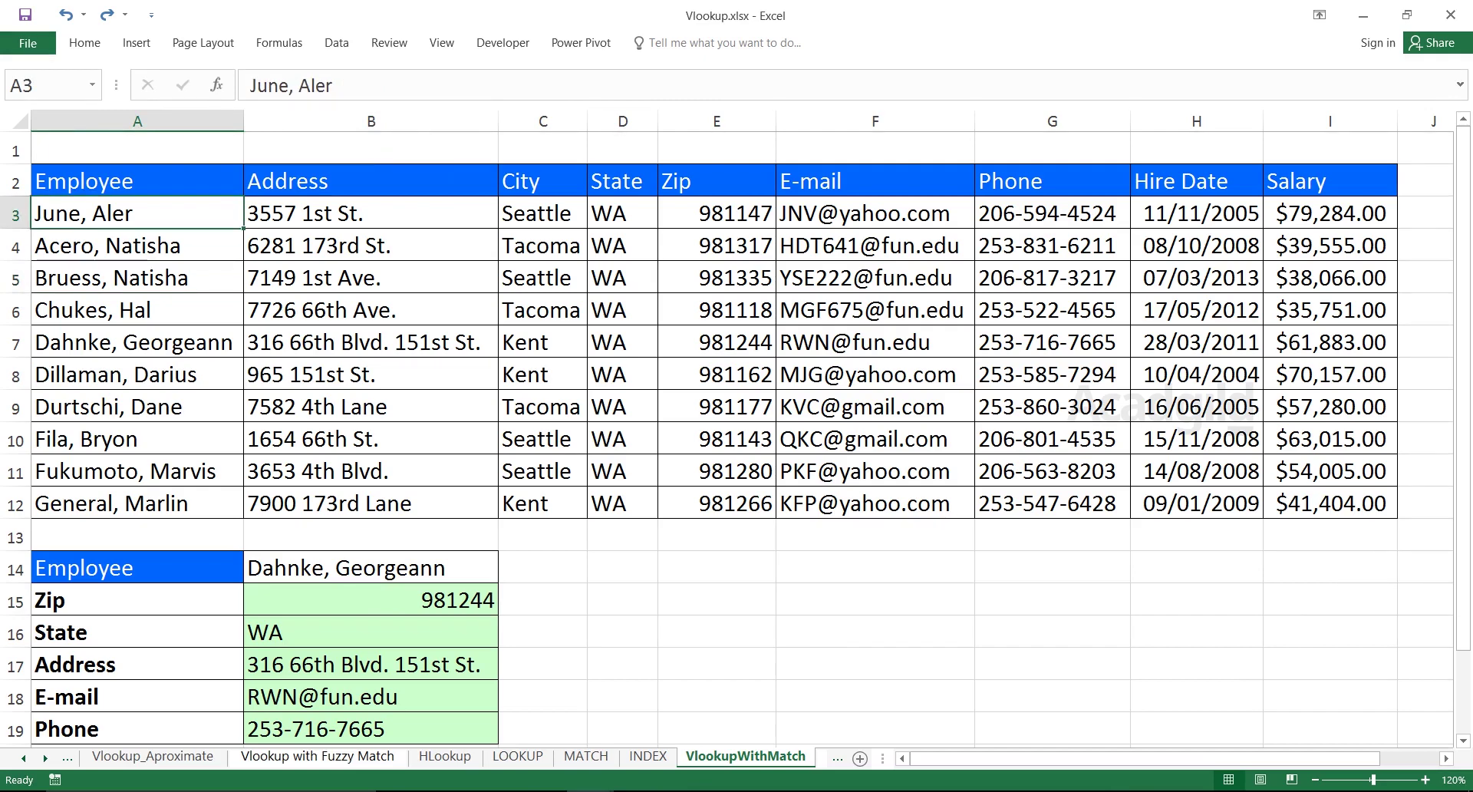
{"action": "left_click", "coordinate": [137, 181]}
{"action": "left_click_drag", "start_coordinate": [137, 181], "coordinate": [1330, 503]}
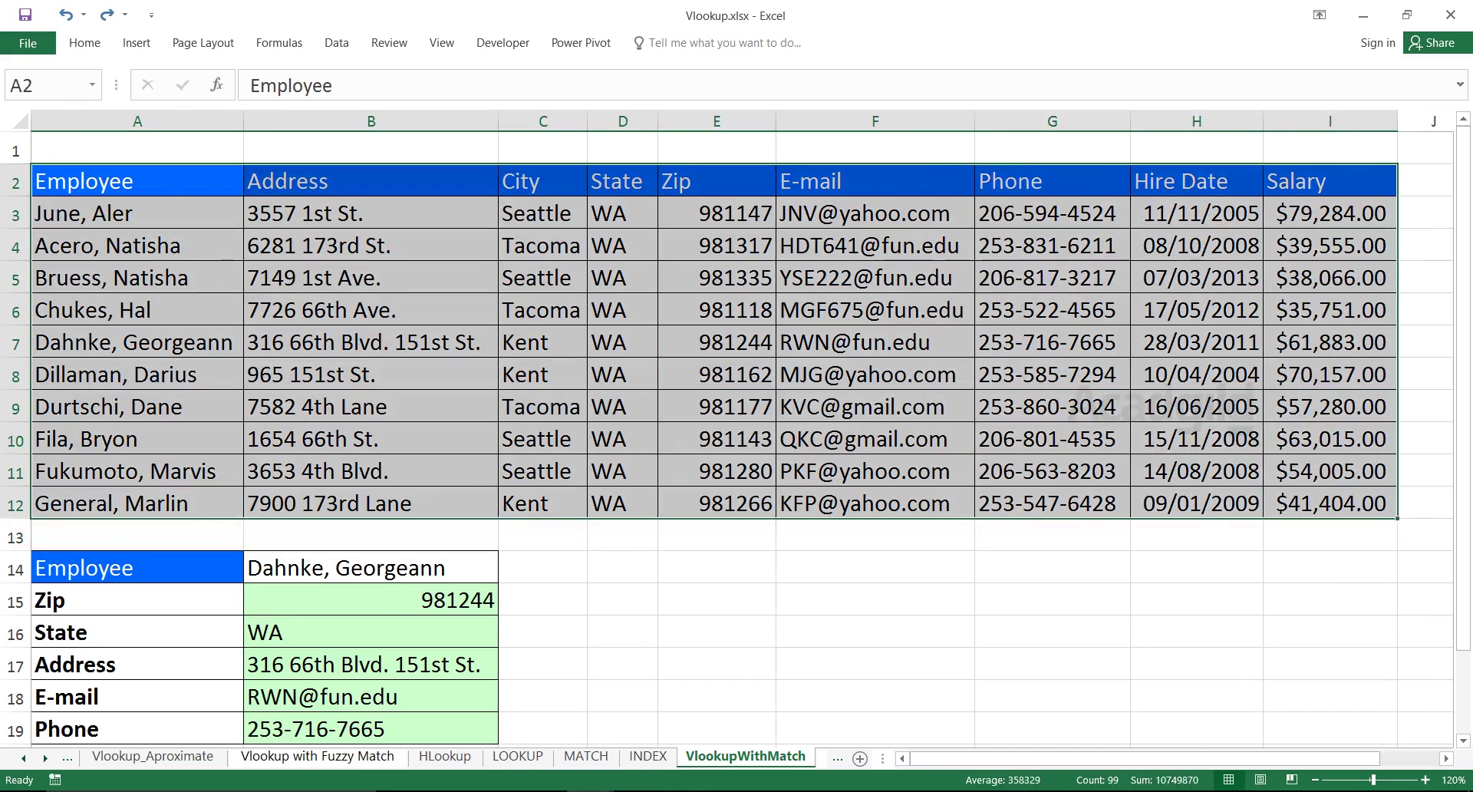
{"action": "left_click", "coordinate": [239, 181]}
{"action": "left_click_drag", "start_coordinate": [244, 181], "coordinate": [230, 471]}
{"action": "left_click_drag", "start_coordinate": [369, 181], "coordinate": [368, 407]}
{"action": "left_click", "coordinate": [537, 181]}
{"action": "left_click_drag", "start_coordinate": [622, 181], "coordinate": [622, 407]}
{"action": "left_click_drag", "start_coordinate": [717, 181], "coordinate": [717, 407]}
{"action": "left_click_drag", "start_coordinate": [875, 181], "coordinate": [1330, 407]}
{"action": "left_click", "coordinate": [717, 406]}
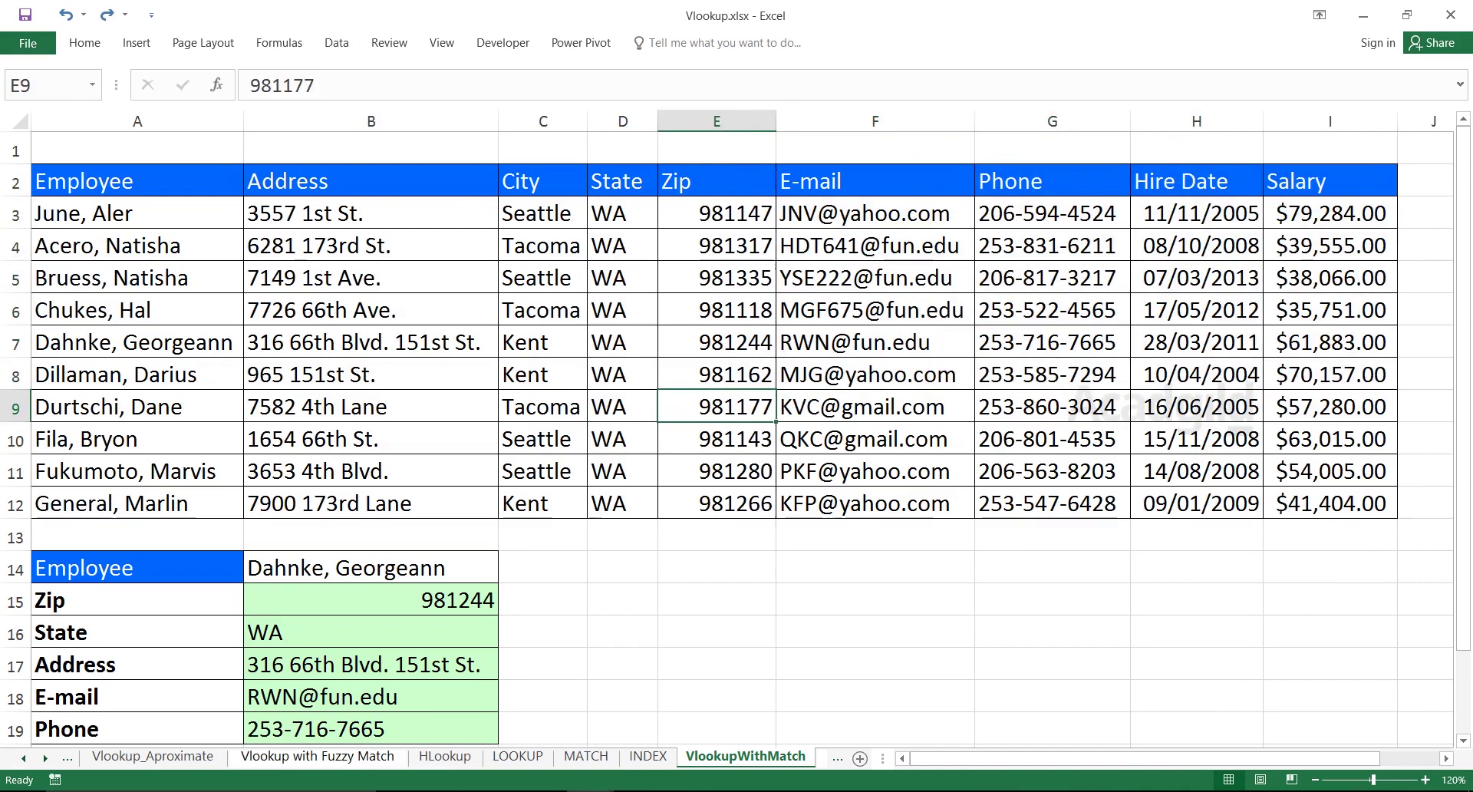
Choose the employee from table row 5 in the vertical lookup's Employee cell B14
{"action": "left_click", "coordinate": [370, 568]}
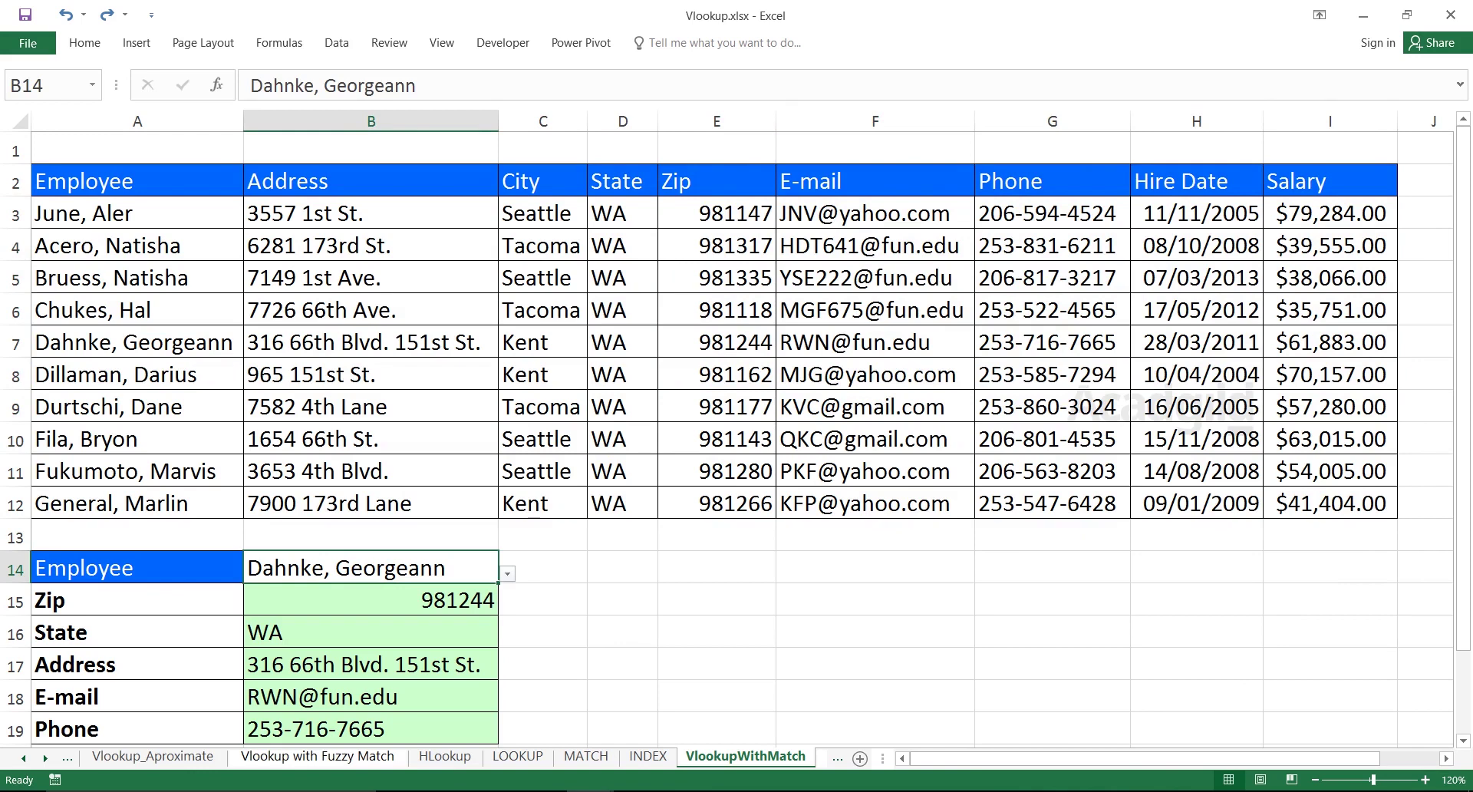
{"action": "key", "text": "alt+Down"}
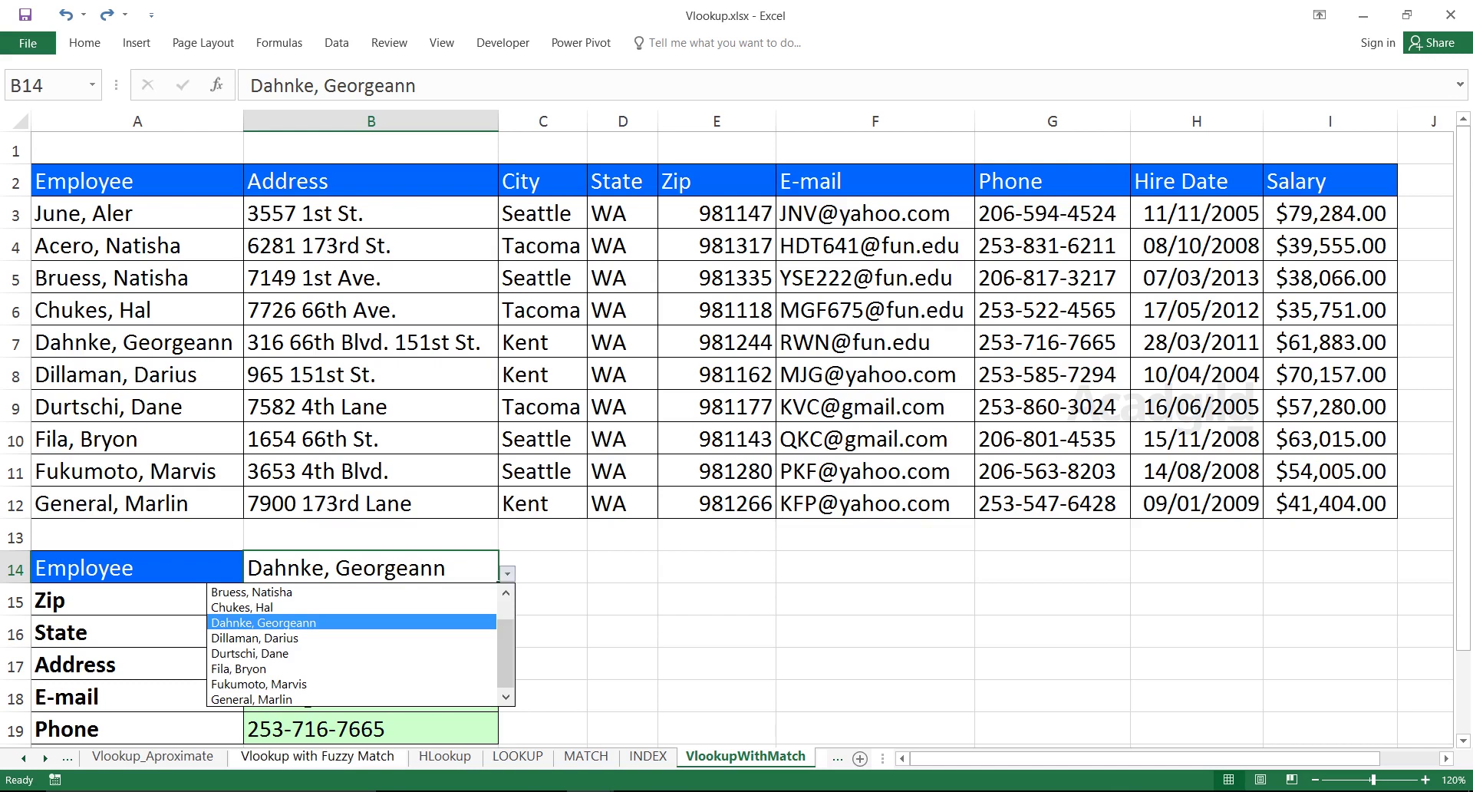
{"action": "key", "text": "Escape"}
{"action": "key", "text": "alt+Down"}
{"action": "key", "text": "Down"}
{"action": "key", "text": "Down"}
{"action": "key", "text": "Up"}
{"action": "key", "text": "Up"}
{"action": "key", "text": "Down"}
{"action": "key", "text": "Up"}
{"action": "key", "text": "Up"}
{"action": "key", "text": "Up"}
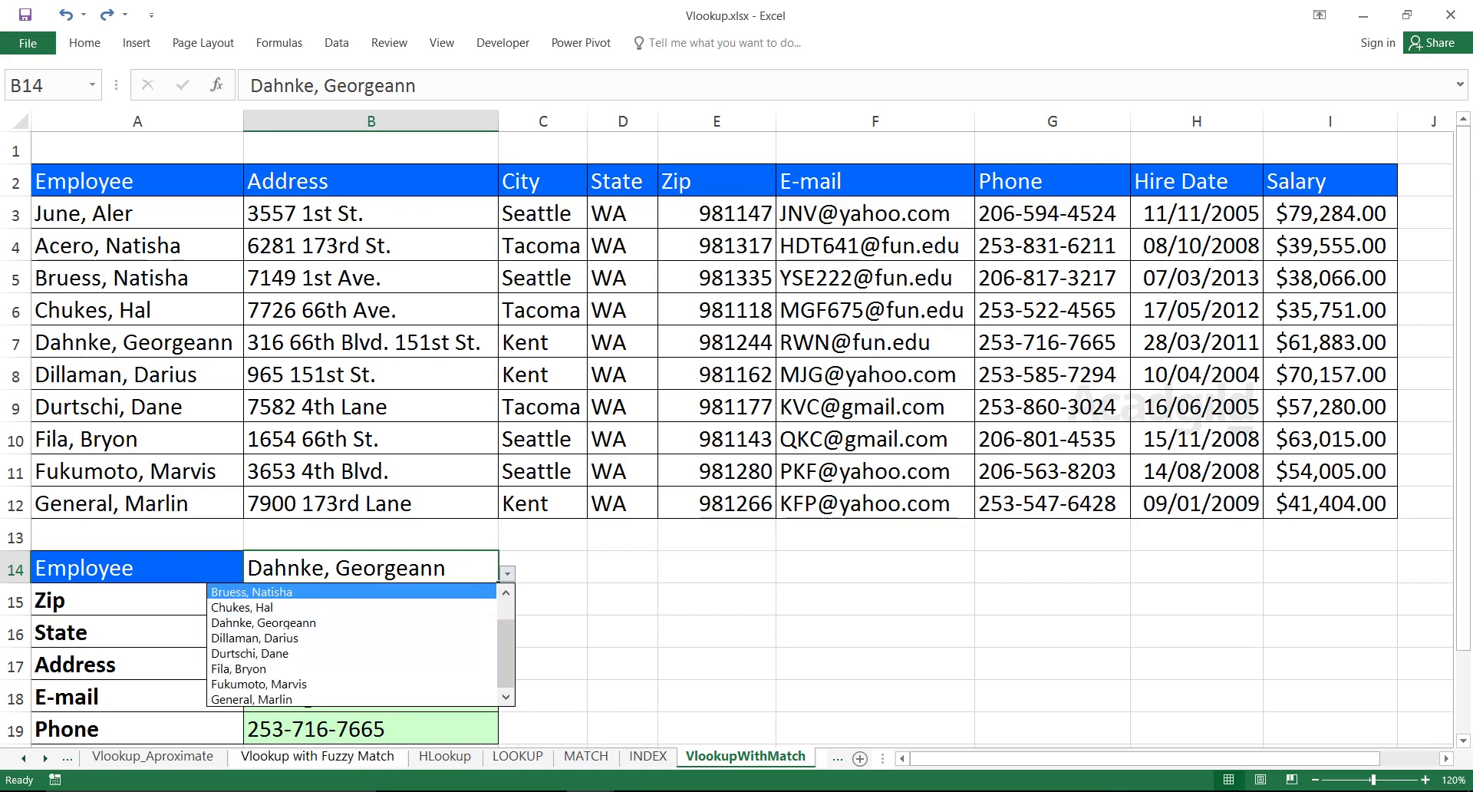
{"action": "key", "text": "Return"}
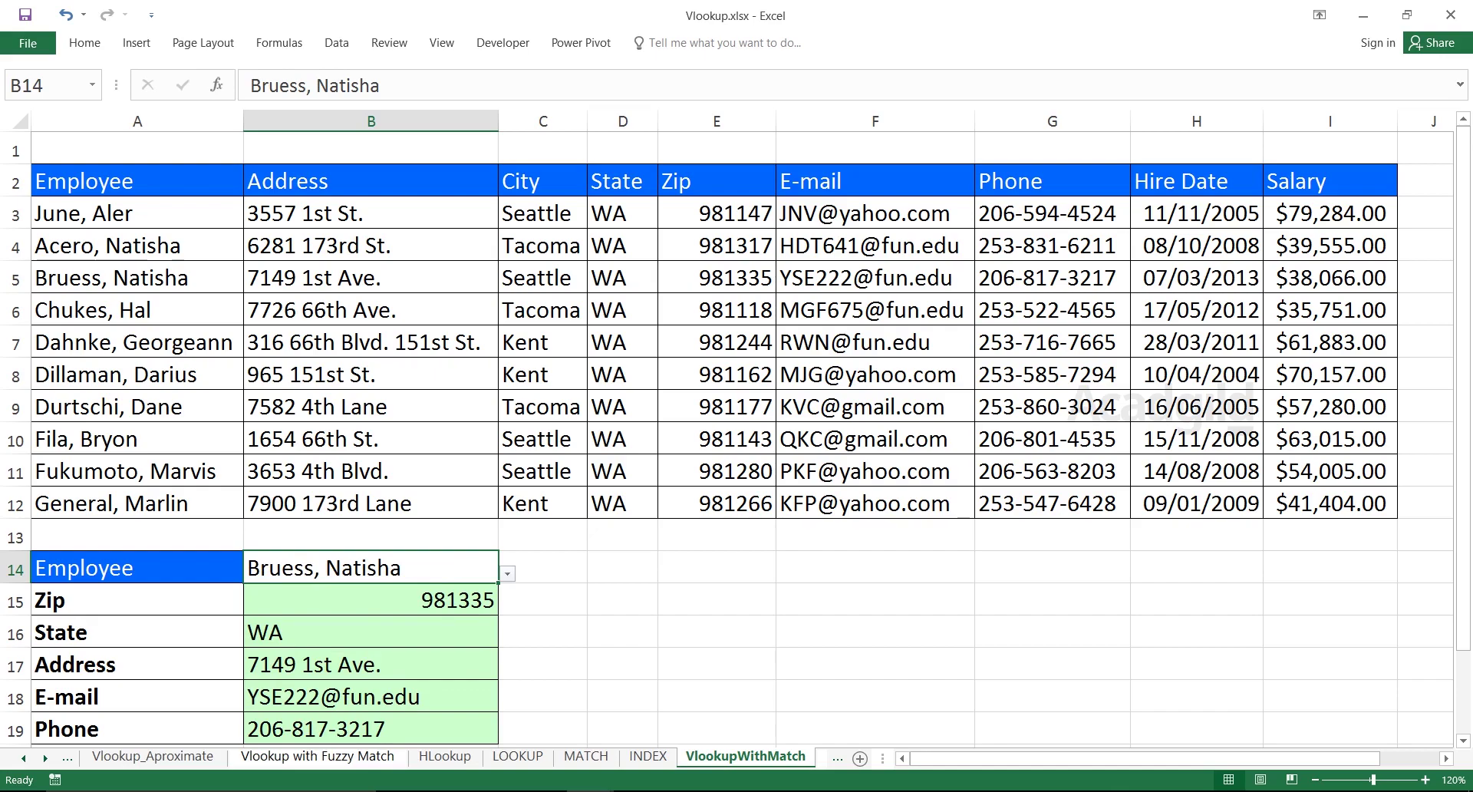
Examine the lookup results in B15:B19 for the chosen employee
{"action": "left_click_drag", "start_coordinate": [368, 599], "coordinate": [368, 729]}
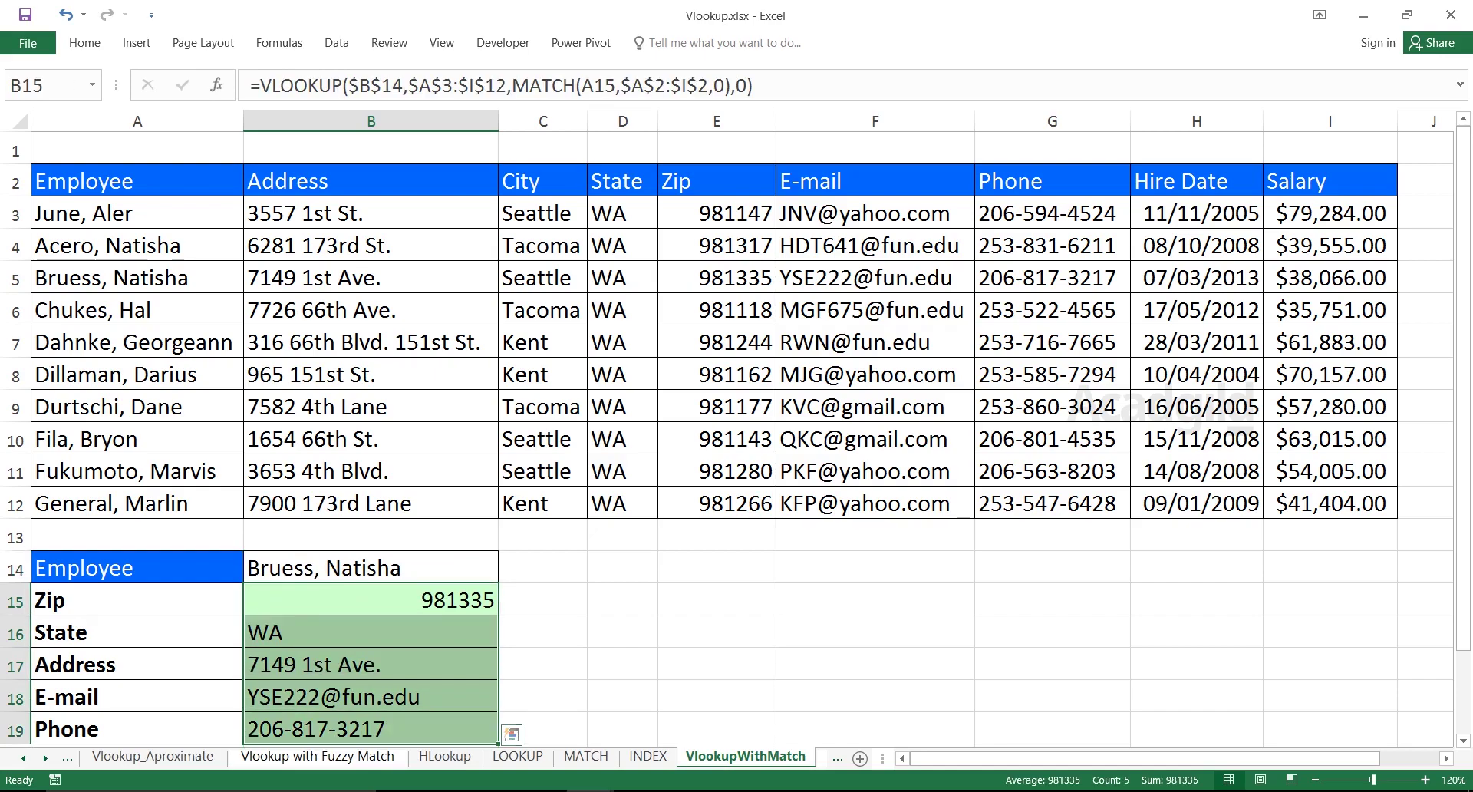
{"action": "key", "text": "Down"}
{"action": "key", "text": "Down"}
{"action": "key", "text": "Down"}
{"action": "key", "text": "Down"}
{"action": "key", "text": "Down"}
{"action": "key", "text": "Down"}
{"action": "key", "text": "Up"}
{"action": "key", "text": "Up"}
{"action": "key", "text": "Up"}
{"action": "key", "text": "Up"}
{"action": "key", "text": "Up"}
{"action": "key", "text": "Up"}
{"action": "key", "text": "Up"}
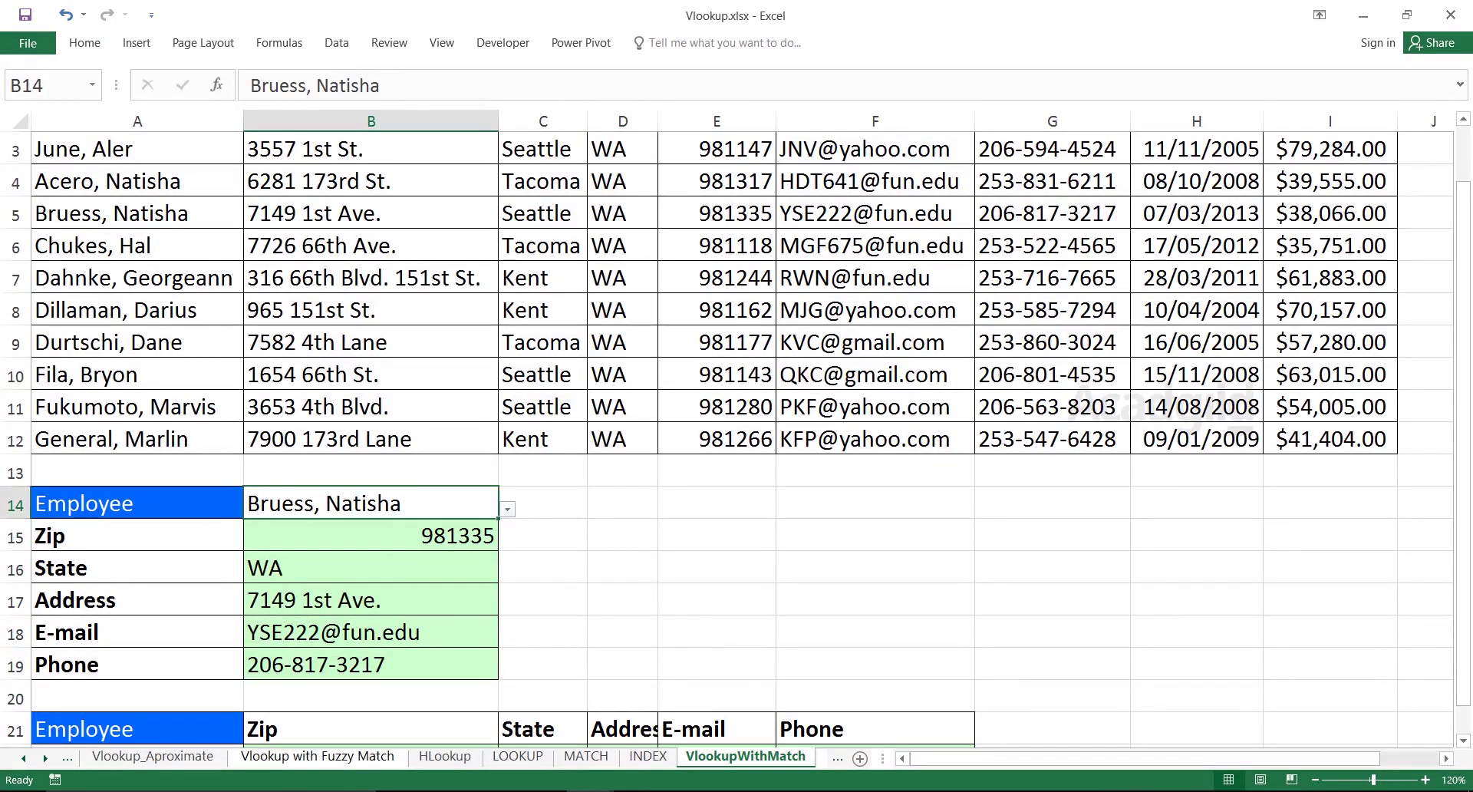
Choose the employee from table row 10 in the vertical lookup's Employee cell B14
{"action": "key", "text": "alt+Down"}
{"action": "key", "text": "Down"}
{"action": "key", "text": "Down"}
{"action": "key", "text": "Down"}
{"action": "key", "text": "Down"}
{"action": "key", "text": "Down"}
{"action": "key", "text": "Down"}
{"action": "key", "text": "Up"}
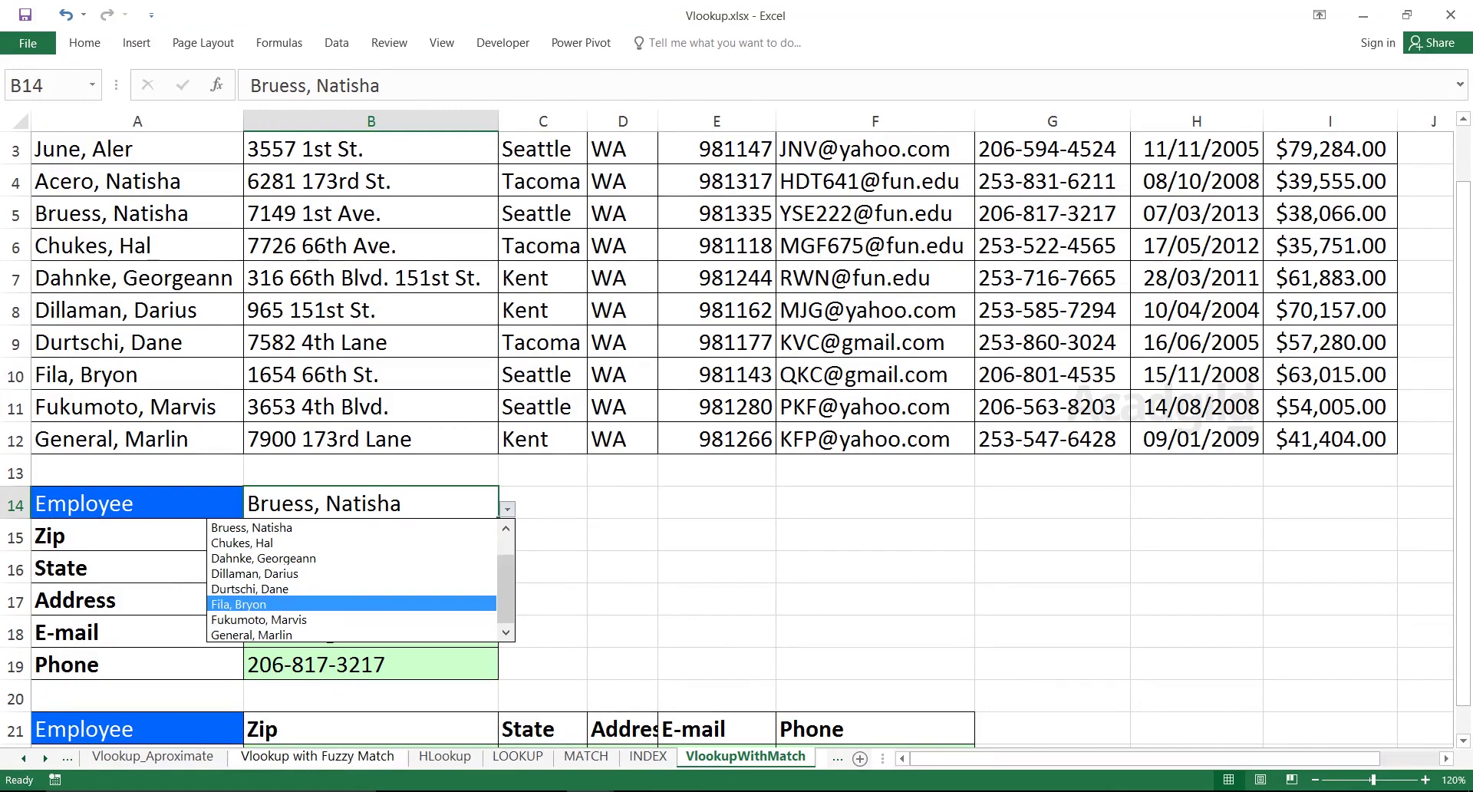
{"action": "key", "text": "Return"}
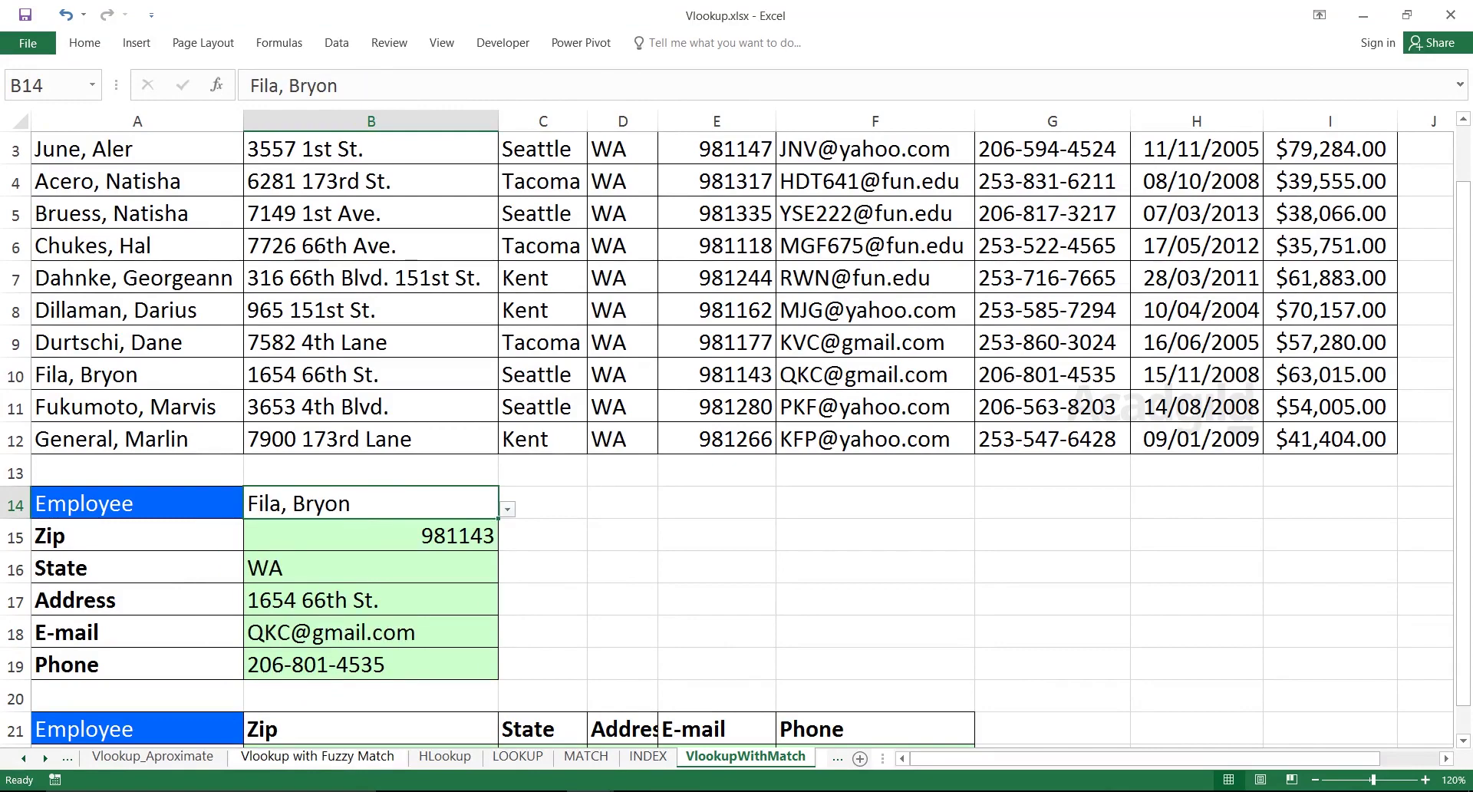
Review each label with its lookup result, from Zip to Phone, in A15:B19
{"action": "key", "text": "Down"}
{"action": "key", "text": "Left"}
{"action": "key", "text": "shift+Right"}
{"action": "key", "text": "Down"}
{"action": "key", "text": "shift+Right"}
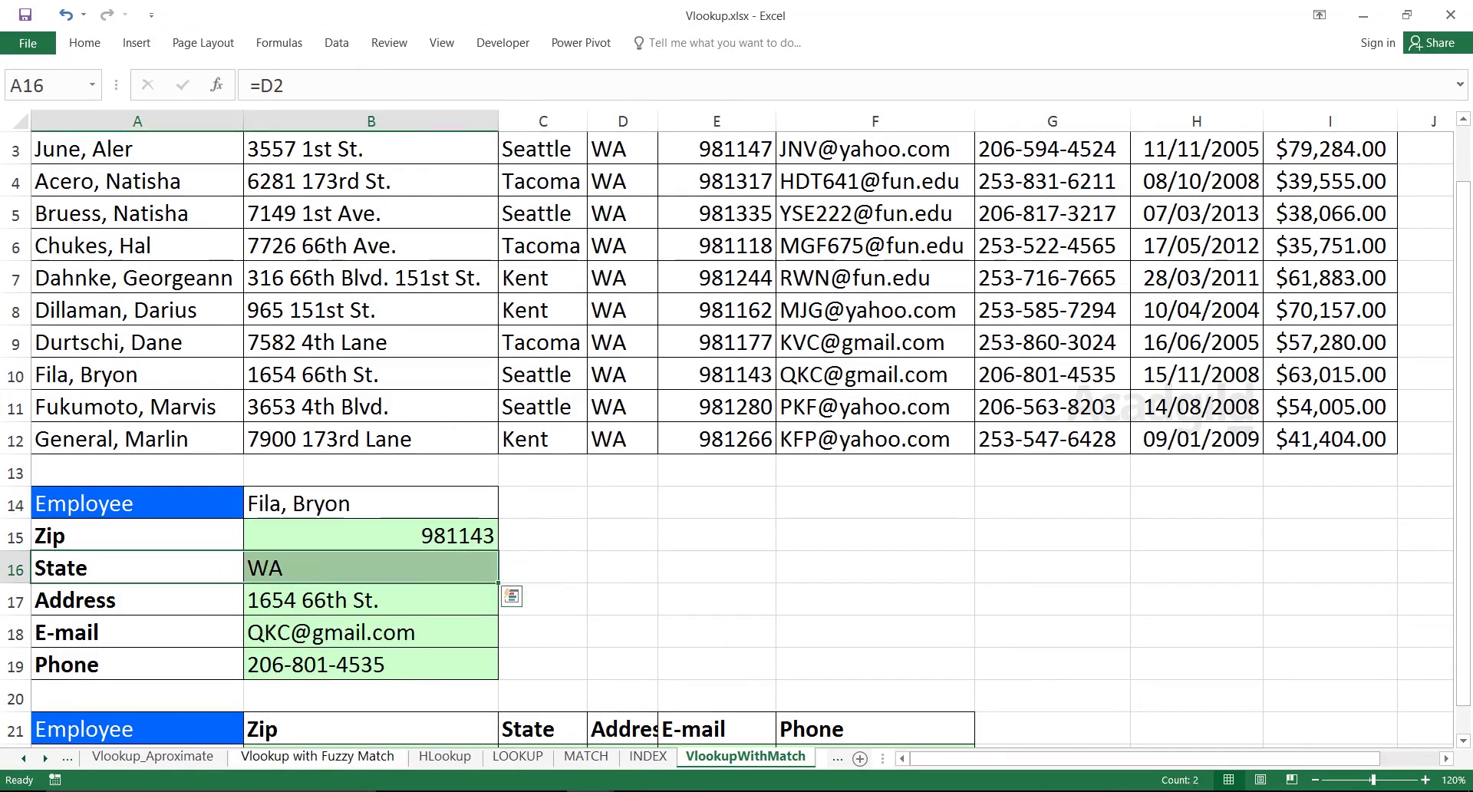
{"action": "key", "text": "Down"}
{"action": "key", "text": "shift+Right"}
{"action": "key", "text": "Down"}
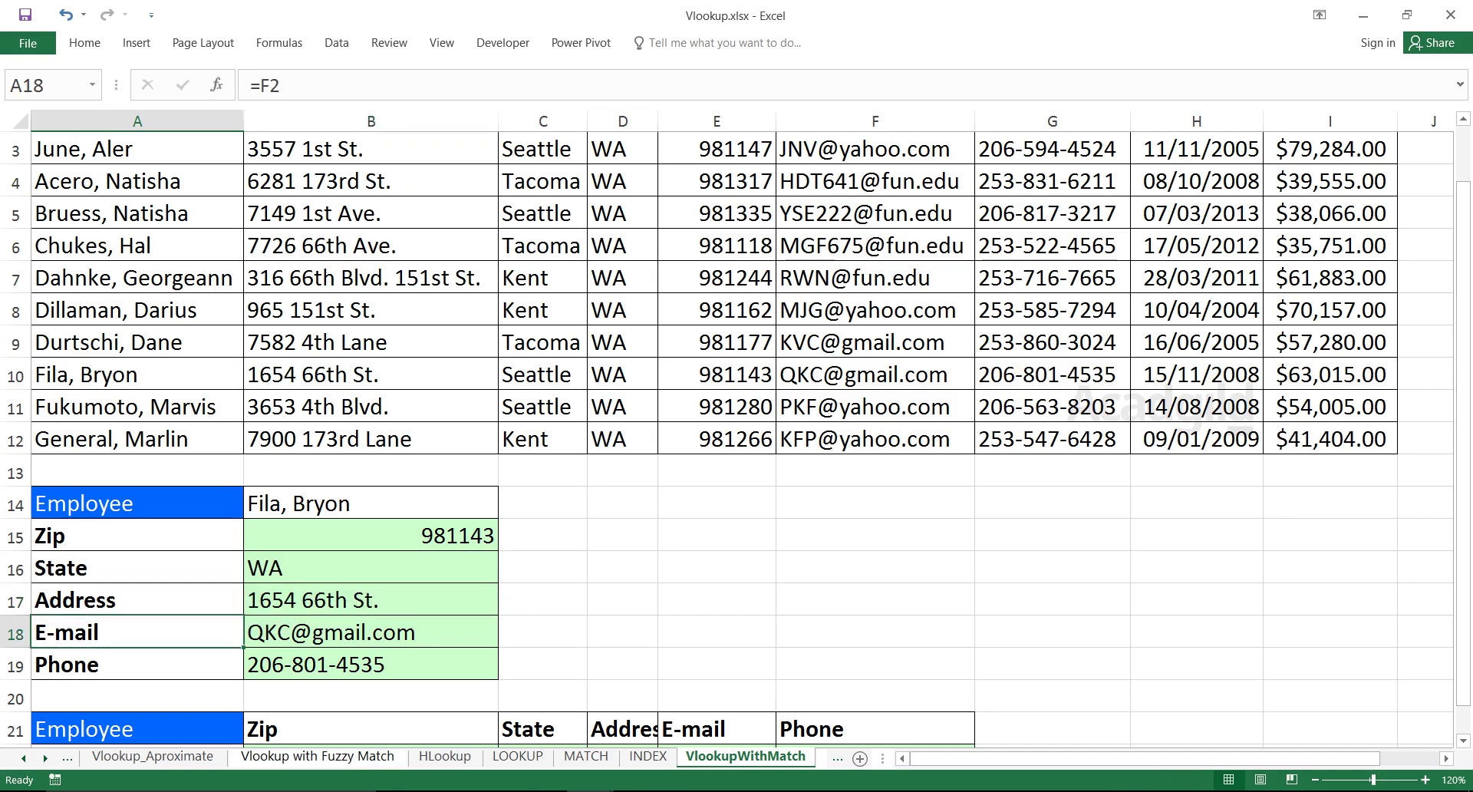
{"action": "key", "text": "Down"}
{"action": "key", "text": "shift+Right"}
{"action": "left_click", "coordinate": [371, 504]}
Choose the employee from table row 6 in the horizontal lookup's cell A22 and check the results in B21:F22
{"action": "key", "text": "Down"}
{"action": "key", "text": "Down"}
{"action": "key", "text": "Down"}
{"action": "key", "text": "Down"}
{"action": "key", "text": "Down"}
{"action": "key", "text": "Down"}
{"action": "key", "text": "Down"}
{"action": "key", "text": "Down"}
{"action": "key", "text": "Down"}
{"action": "key", "text": "Down"}
{"action": "key", "text": "Down"}
{"action": "key", "text": "Down"}
{"action": "key", "text": "Up"}
{"action": "key", "text": "Up"}
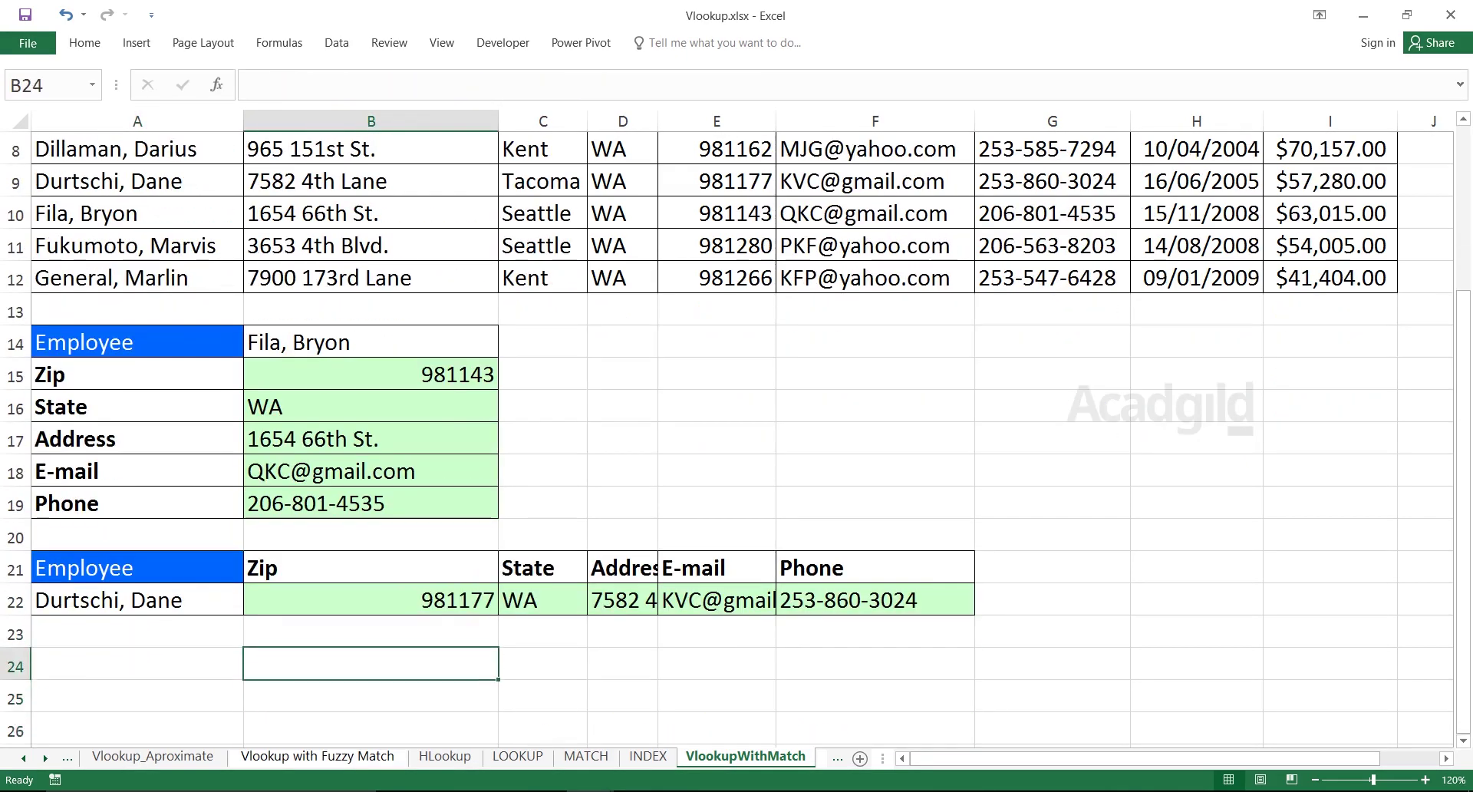
{"action": "left_click", "coordinate": [138, 600]}
{"action": "left_click", "coordinate": [253, 606]}
{"action": "key", "text": "Down"}
{"action": "key", "text": "Down"}
{"action": "key", "text": "Up"}
{"action": "key", "text": "Return"}
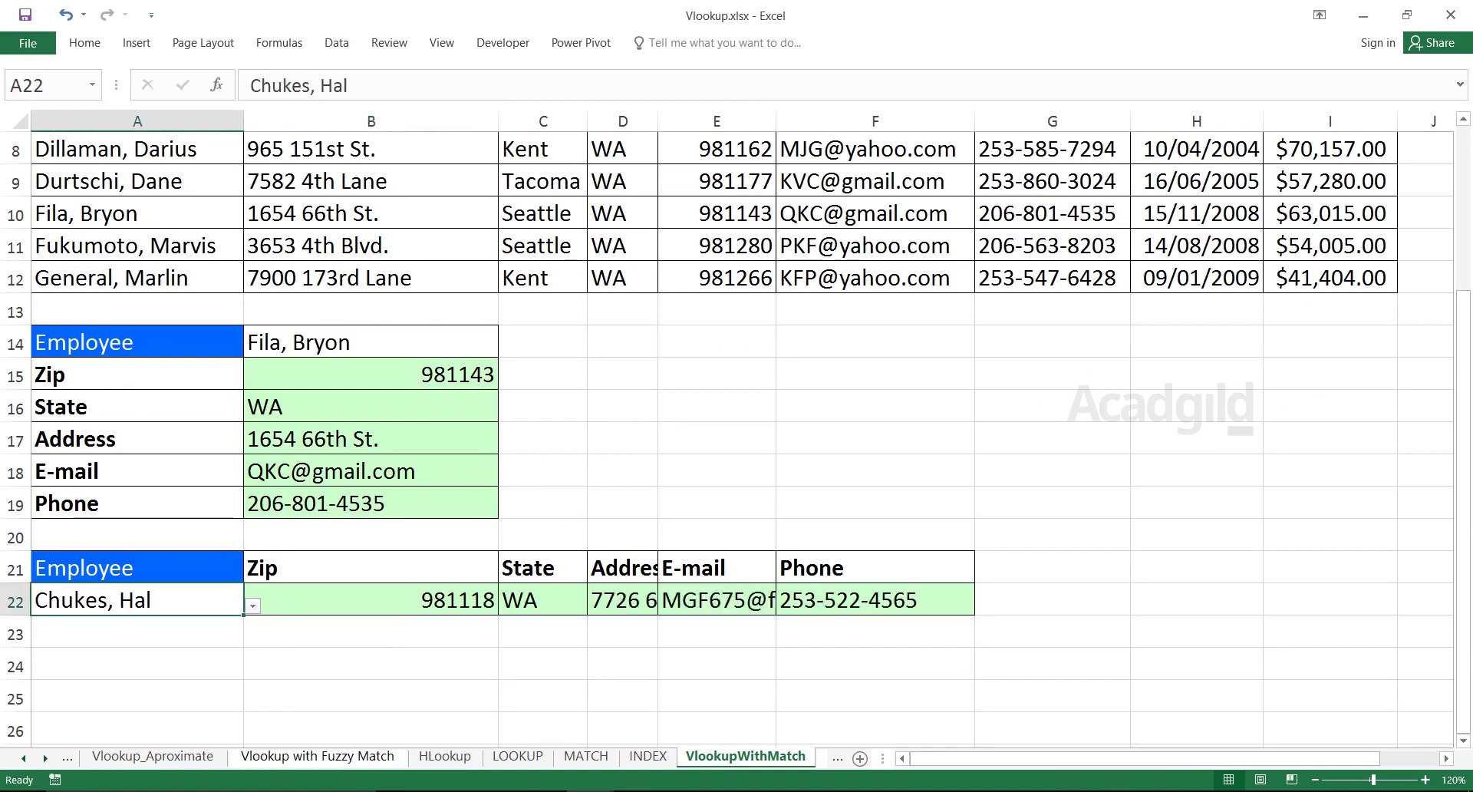
{"action": "left_click_drag", "start_coordinate": [371, 600], "coordinate": [875, 569]}
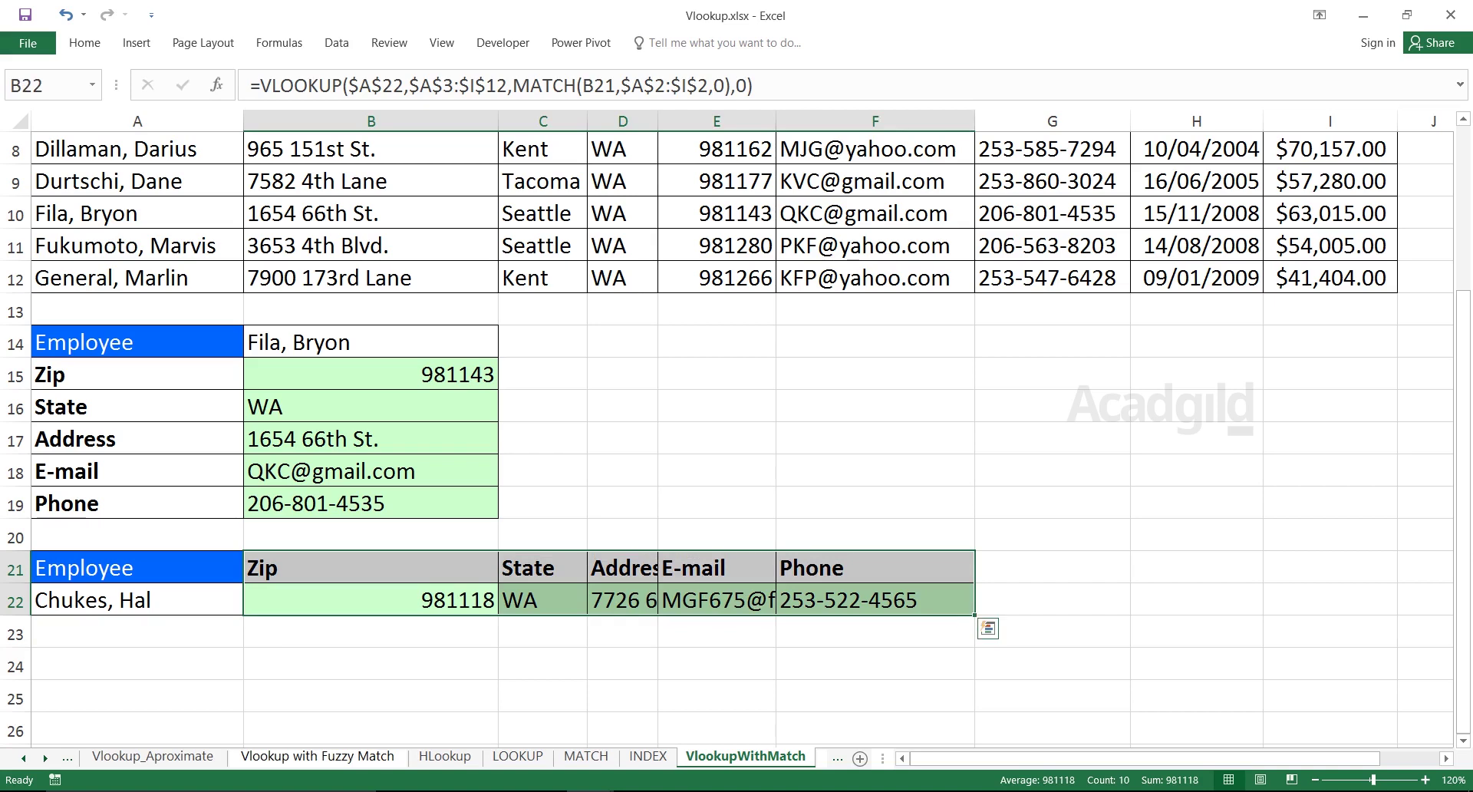
Choose the employee from table row 11 in cell A22 and inspect the horizontal lookup's headers and formula in B21:F22
{"action": "left_click", "coordinate": [371, 600]}
{"action": "key", "text": "Left"}
{"action": "key", "text": "alt+Down"}
{"action": "key", "text": "Down"}
{"action": "key", "text": "Down"}
{"action": "key", "text": "Down"}
{"action": "key", "text": "Down"}
{"action": "key", "text": "Down"}
{"action": "key", "text": "Return"}
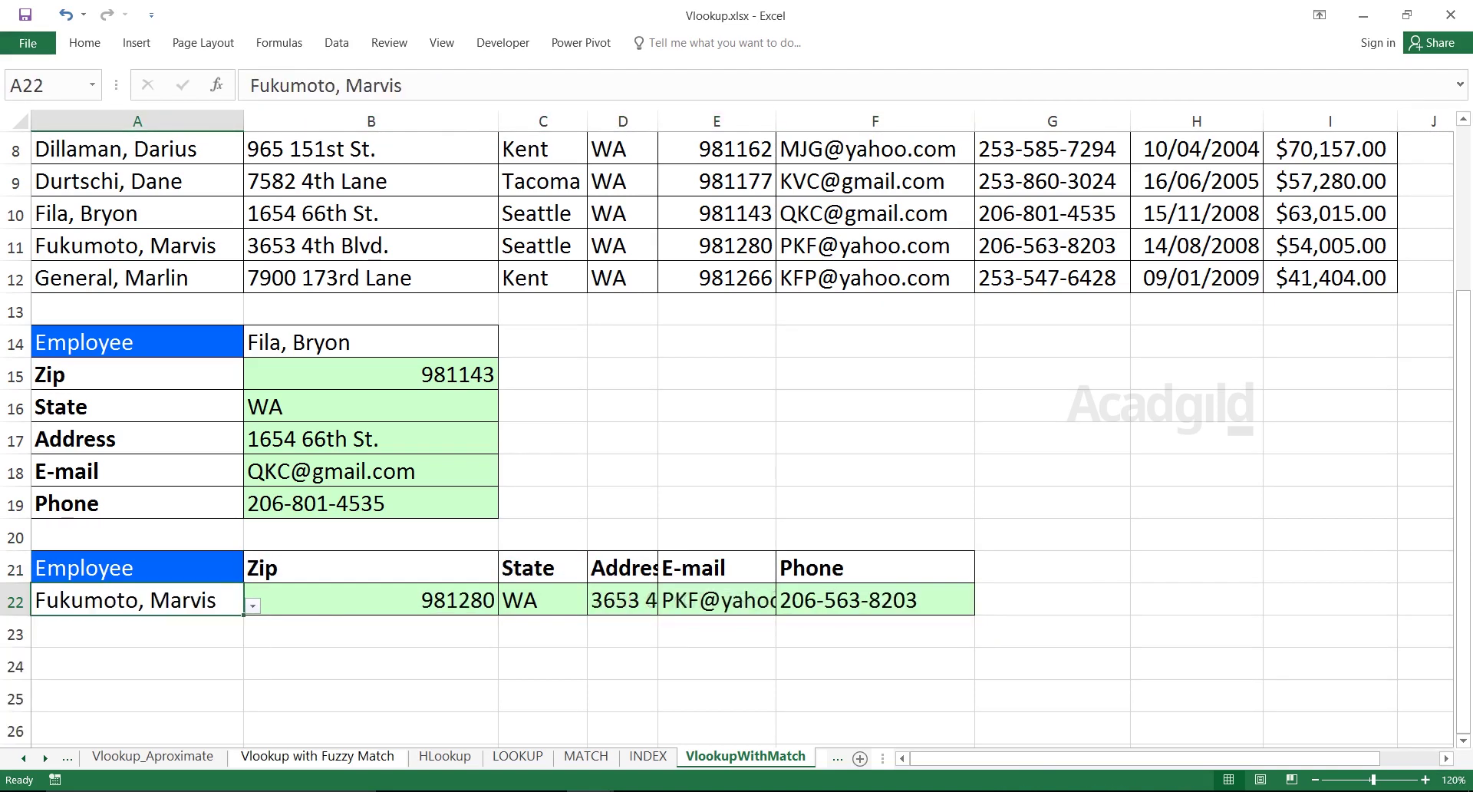
{"action": "left_click_drag", "start_coordinate": [371, 568], "coordinate": [875, 600]}
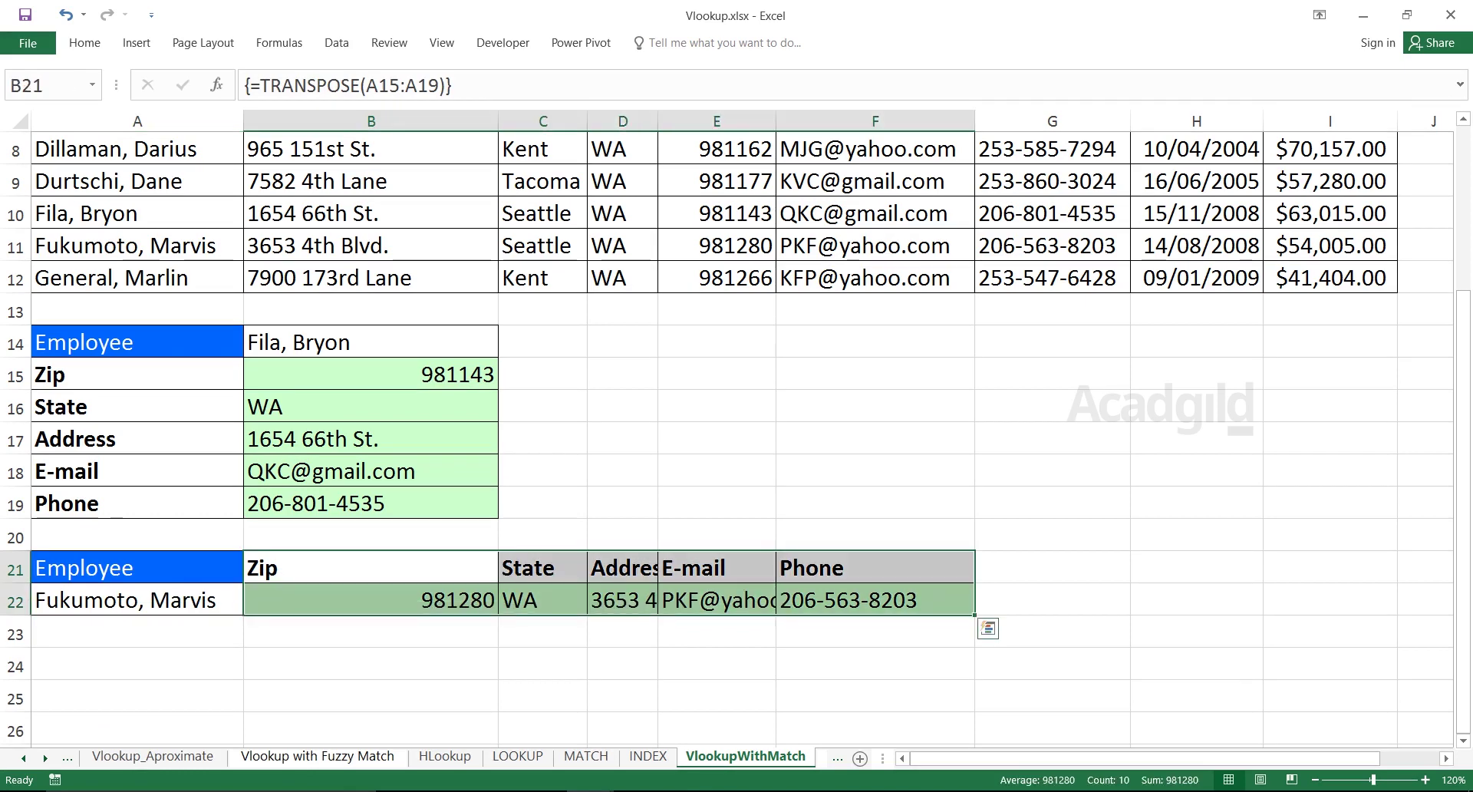
{"action": "left_click", "coordinate": [372, 634]}
{"action": "left_click", "coordinate": [372, 600]}
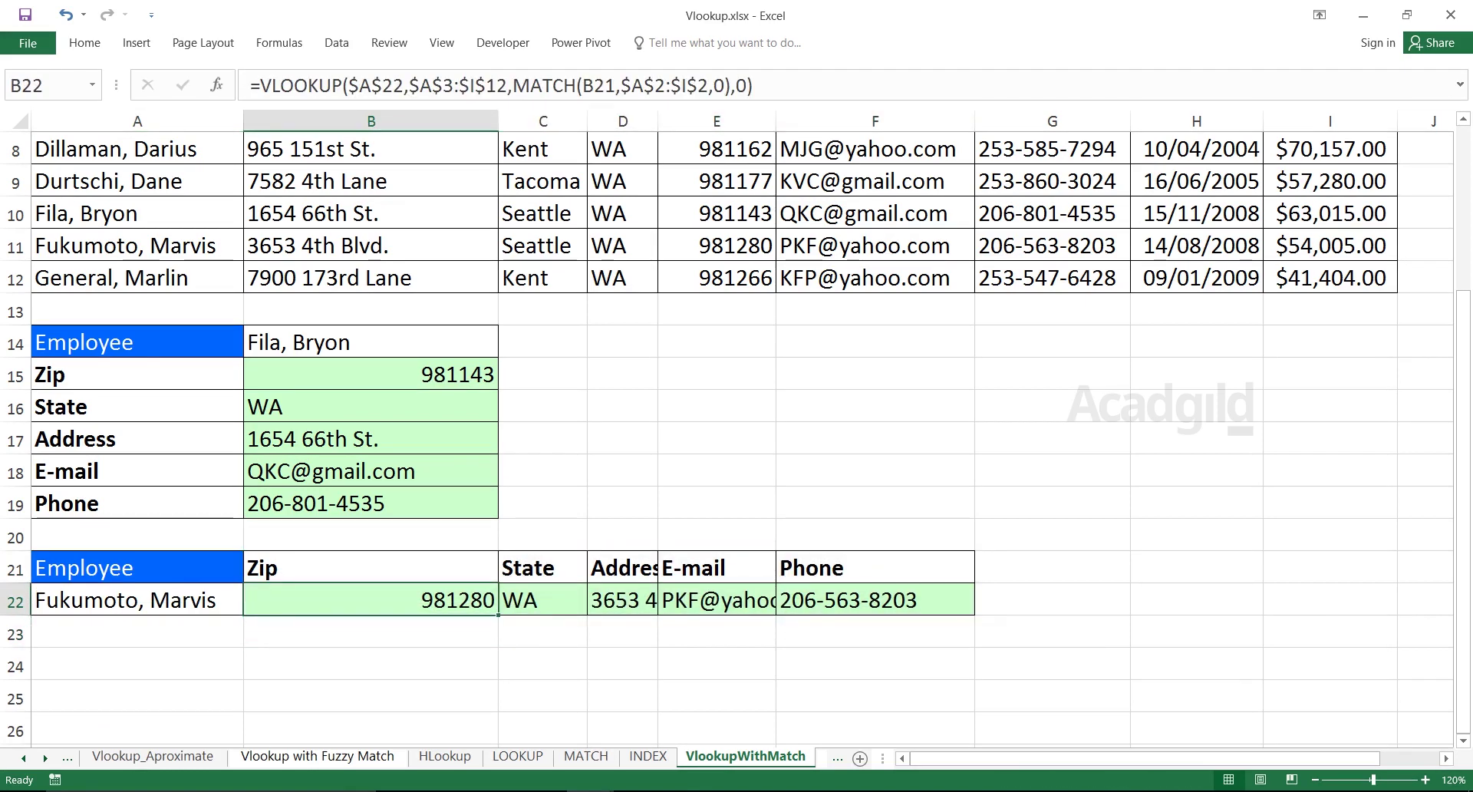
Clear the lookup formulas from B15:B19 and from B22:F22
{"action": "left_click", "coordinate": [372, 342]}
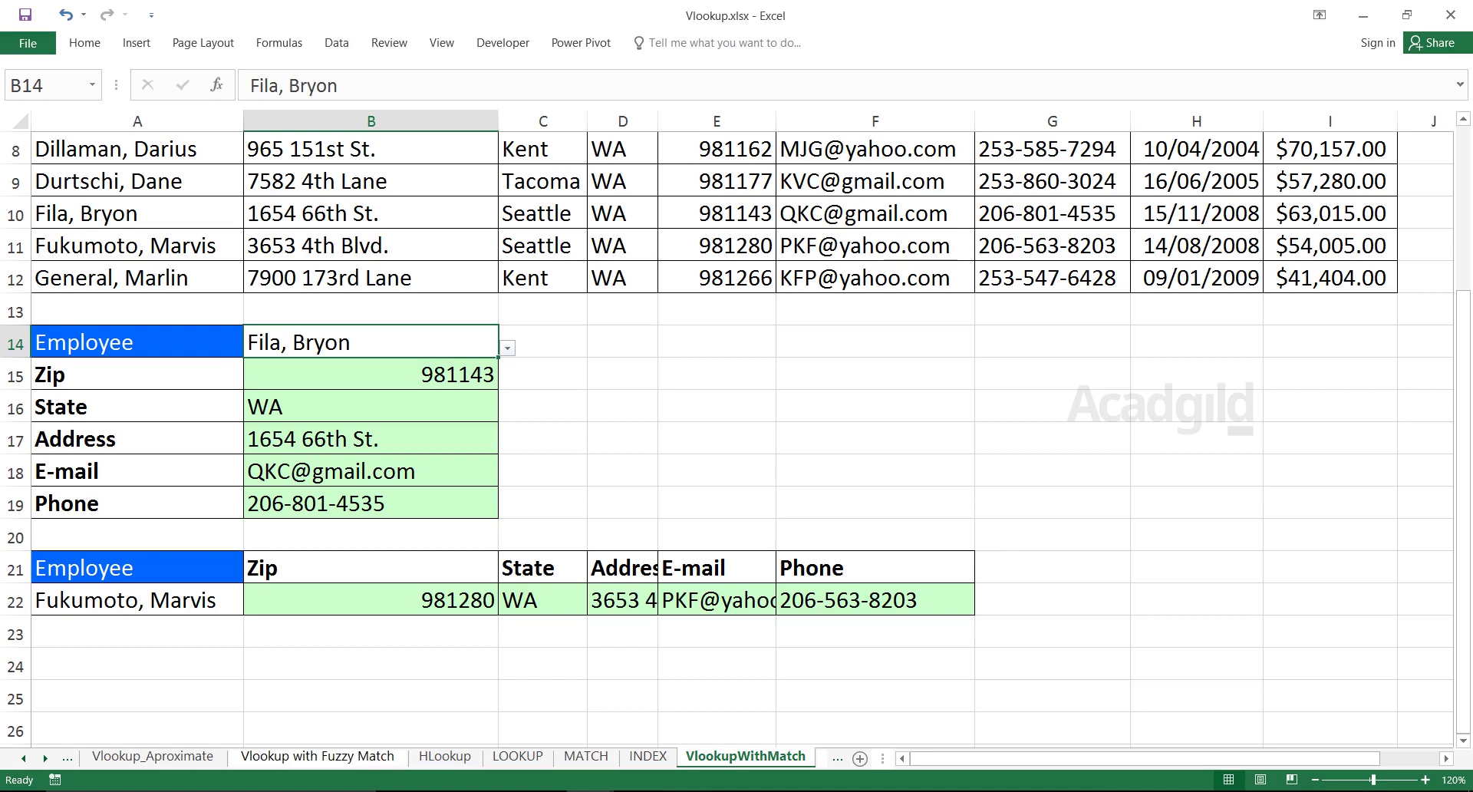
{"action": "left_click", "coordinate": [371, 374]}
{"action": "left_click_drag", "start_coordinate": [371, 375], "coordinate": [371, 503]}
{"action": "key", "text": "Delete"}
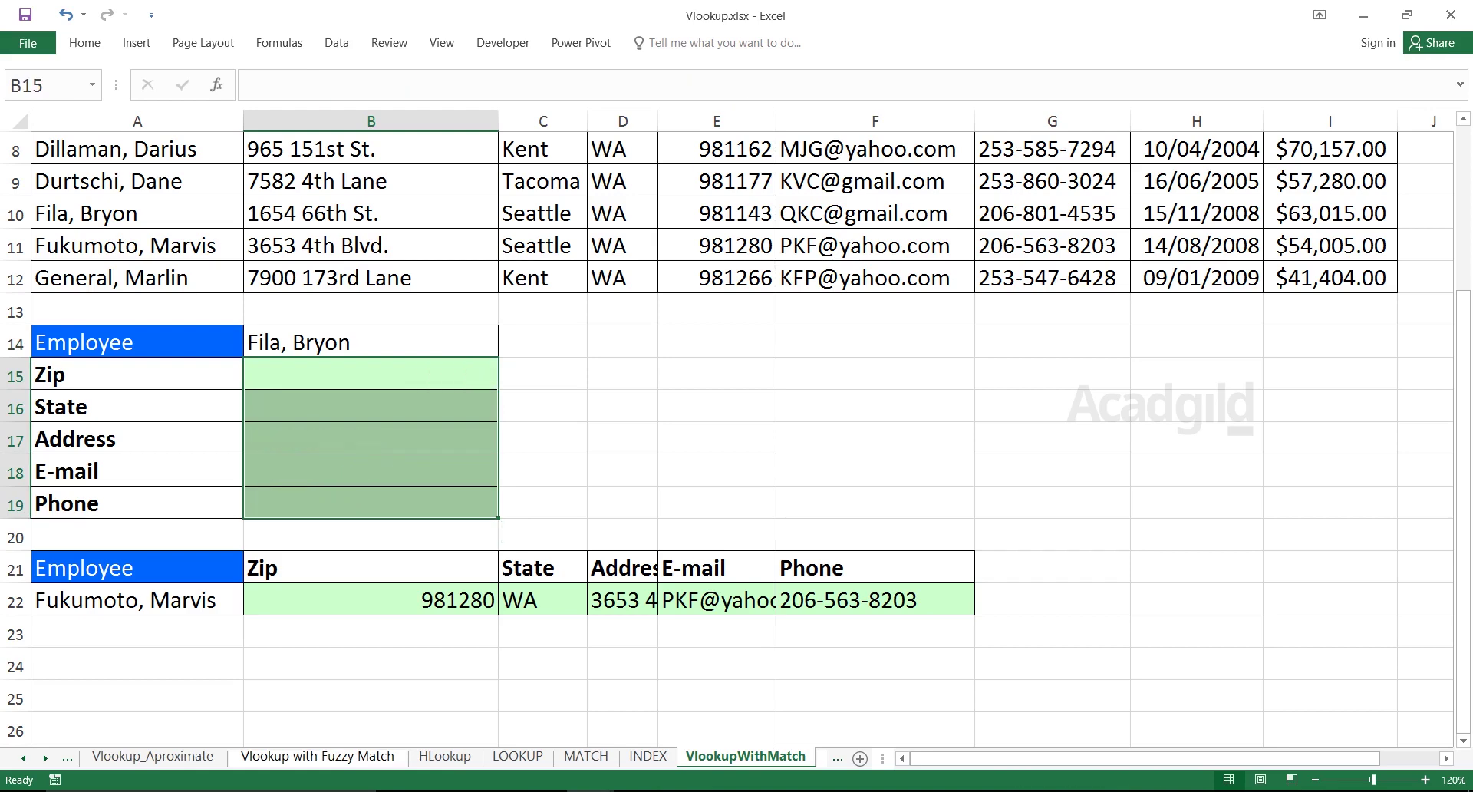
{"action": "left_click_drag", "start_coordinate": [371, 600], "coordinate": [875, 600]}
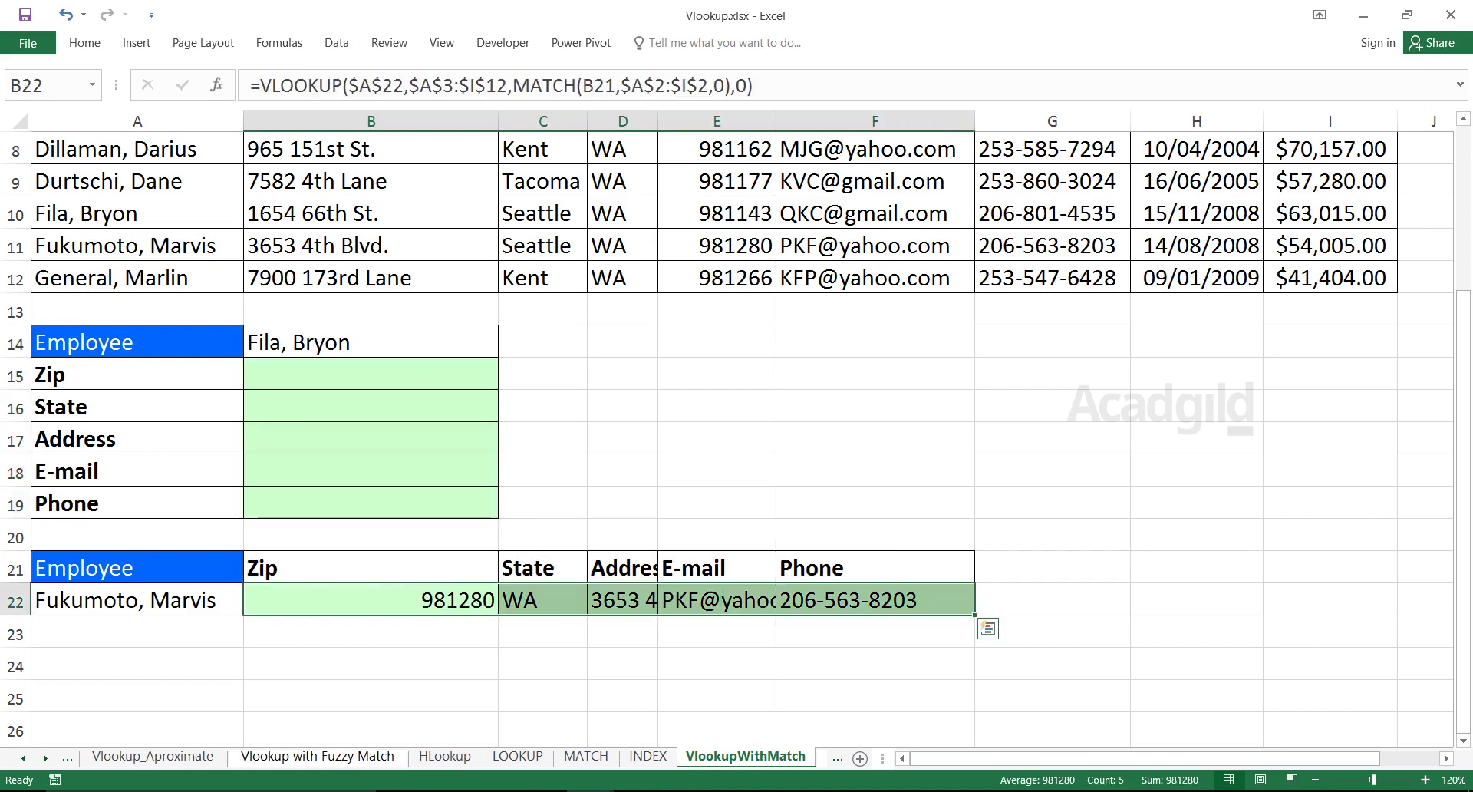
{"action": "key", "text": "Delete"}
{"action": "key", "text": "BackSpace"}
Select the employee data rows A3:I12, leaving out the header row
{"action": "left_click", "coordinate": [622, 375]}
{"action": "left_click", "coordinate": [623, 342]}
{"action": "key", "text": "ctrl+Up"}
{"action": "key", "text": "ctrl+Up"}
{"action": "key", "text": "ctrl+Up"}
{"action": "key", "text": "Down"}
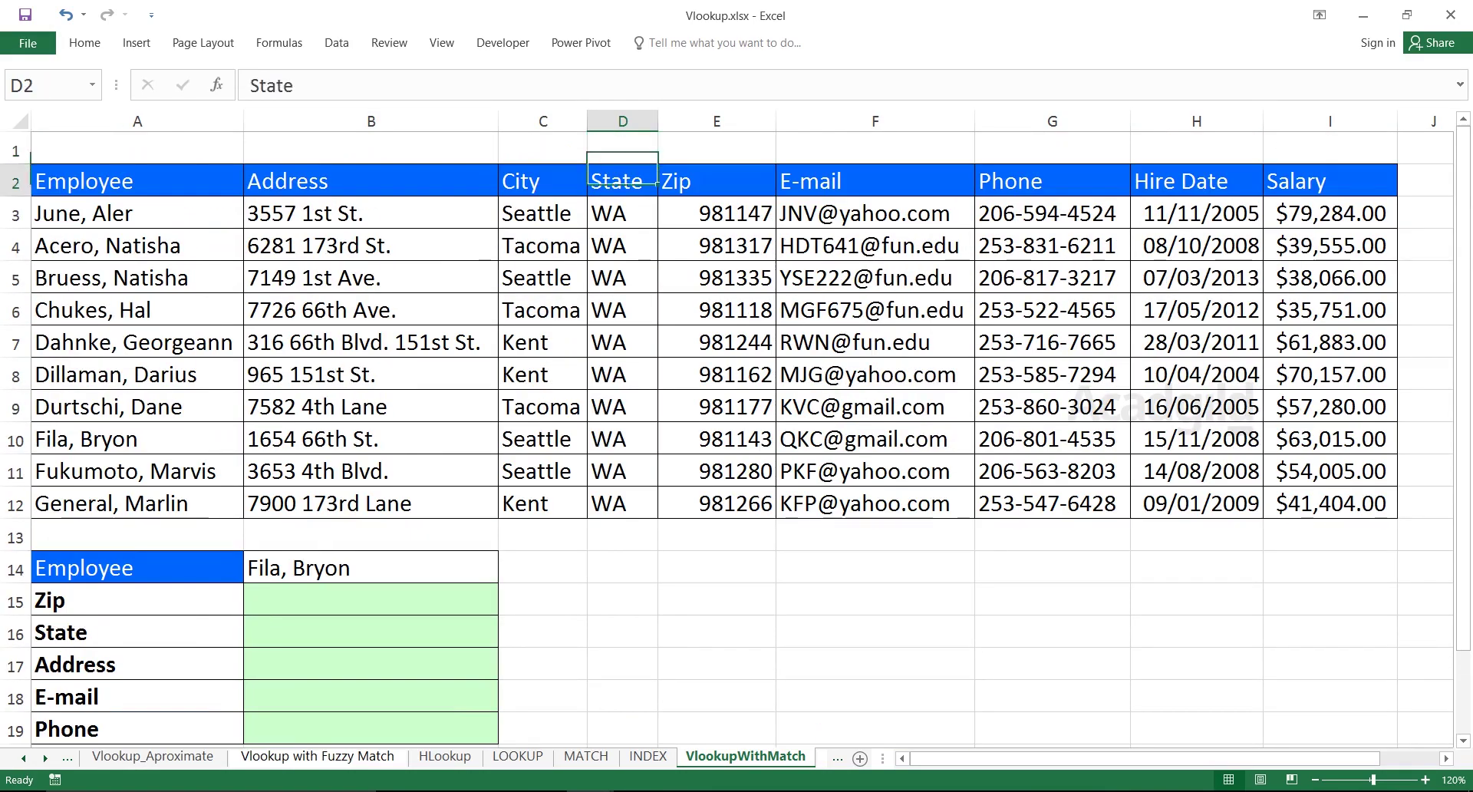
{"action": "key", "text": "Down"}
{"action": "key", "text": "ctrl+Left"}
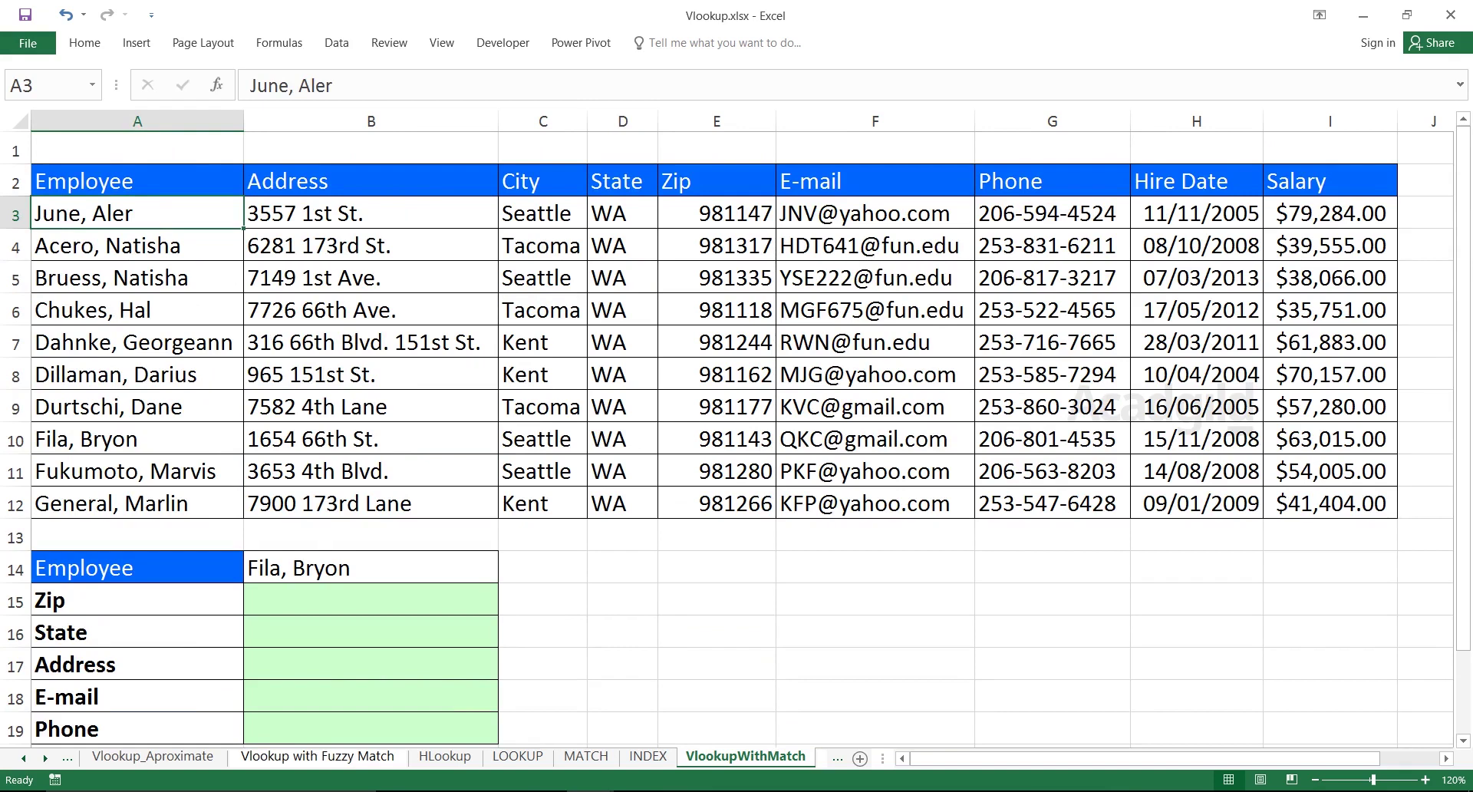
{"action": "key", "text": "Down"}
{"action": "key", "text": "Up"}
{"action": "key", "text": "ctrl+shift+Right"}
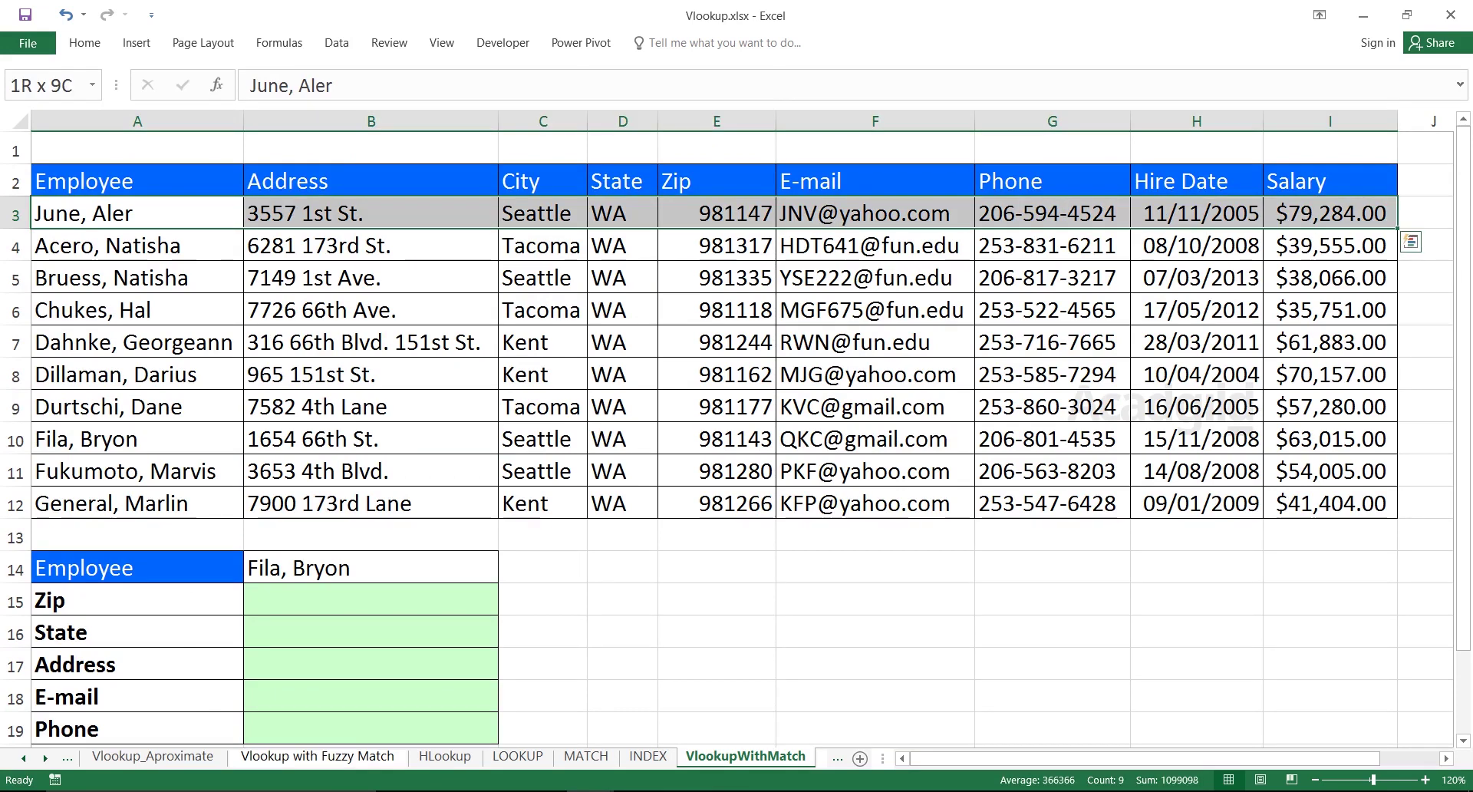
{"action": "key", "text": "ctrl+shift+Down"}
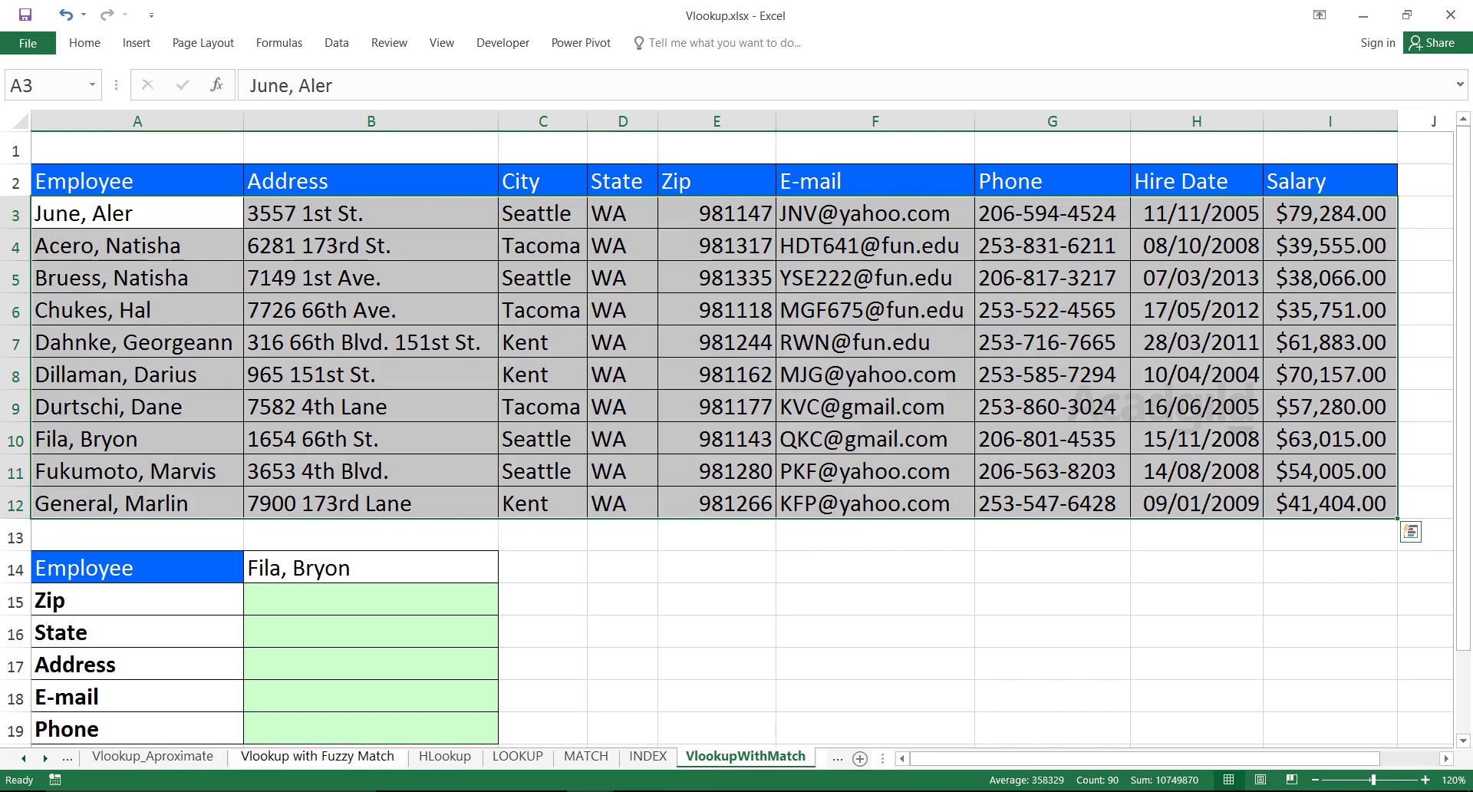
{"action": "left_click", "coordinate": [138, 213]}
{"action": "left_click_drag", "start_coordinate": [136, 213], "coordinate": [1330, 504]}
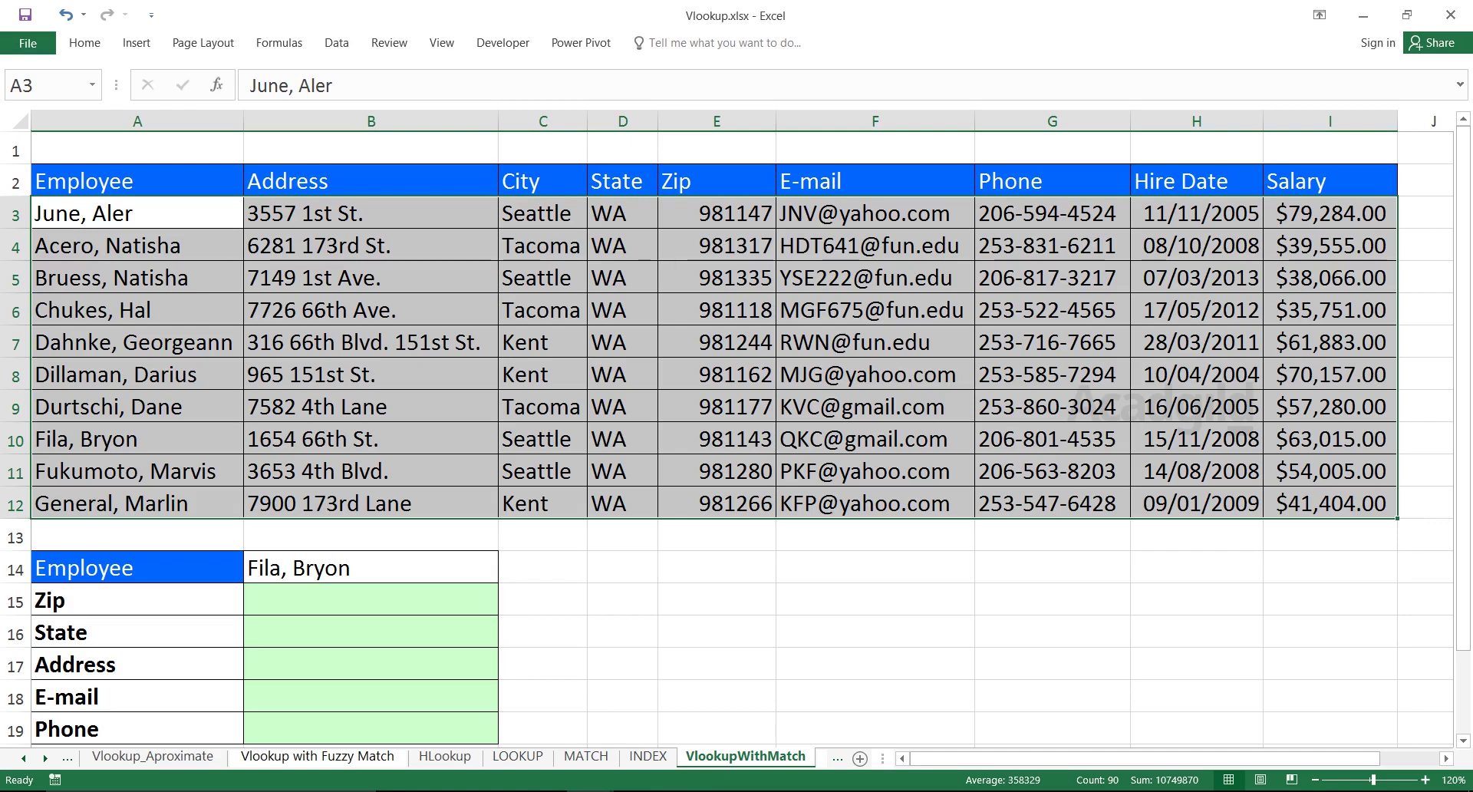
Define the name MyData for the employee data range A3:I12
{"action": "left_click", "coordinate": [138, 214]}
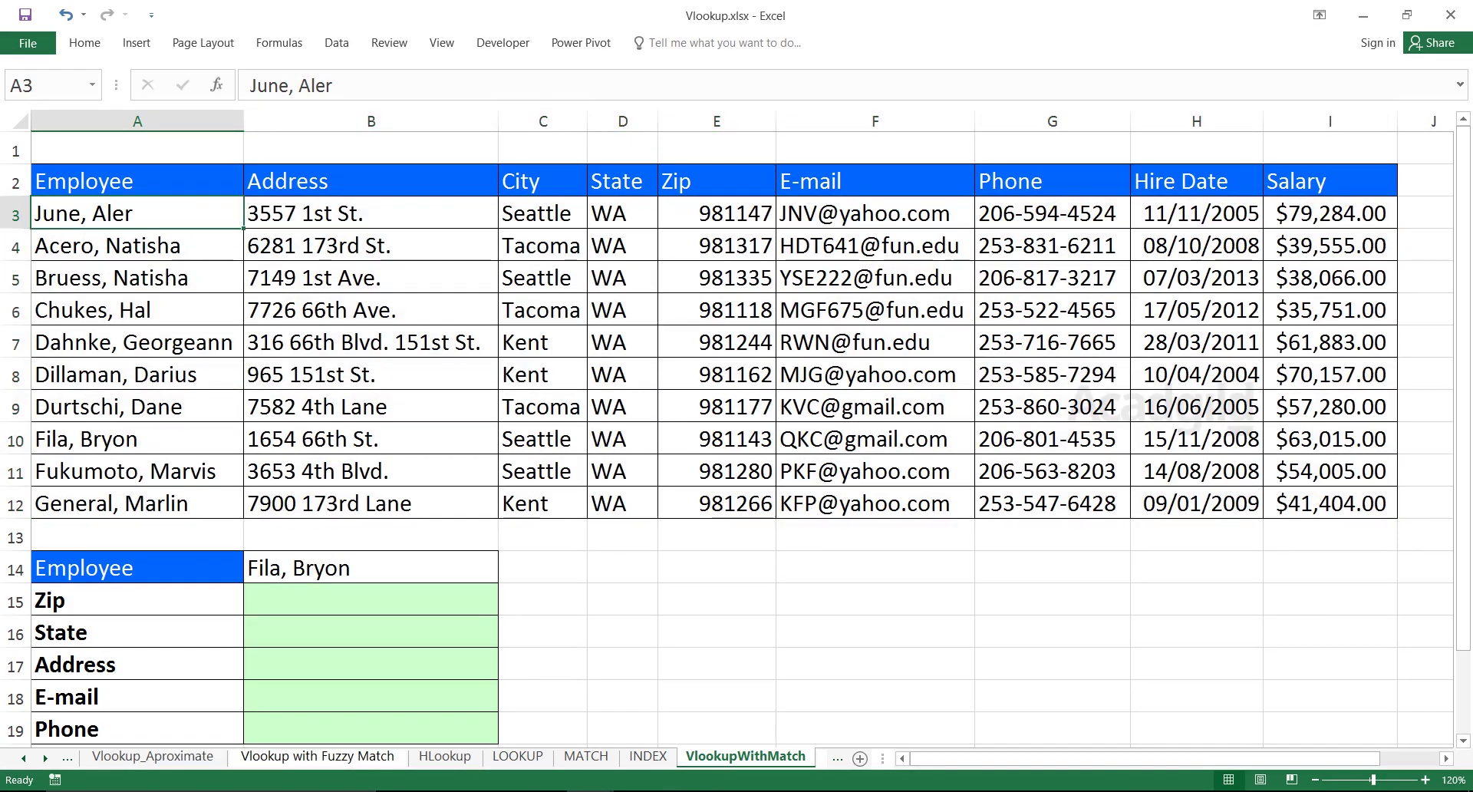
{"action": "key", "text": "ctrl+shift+Right"}
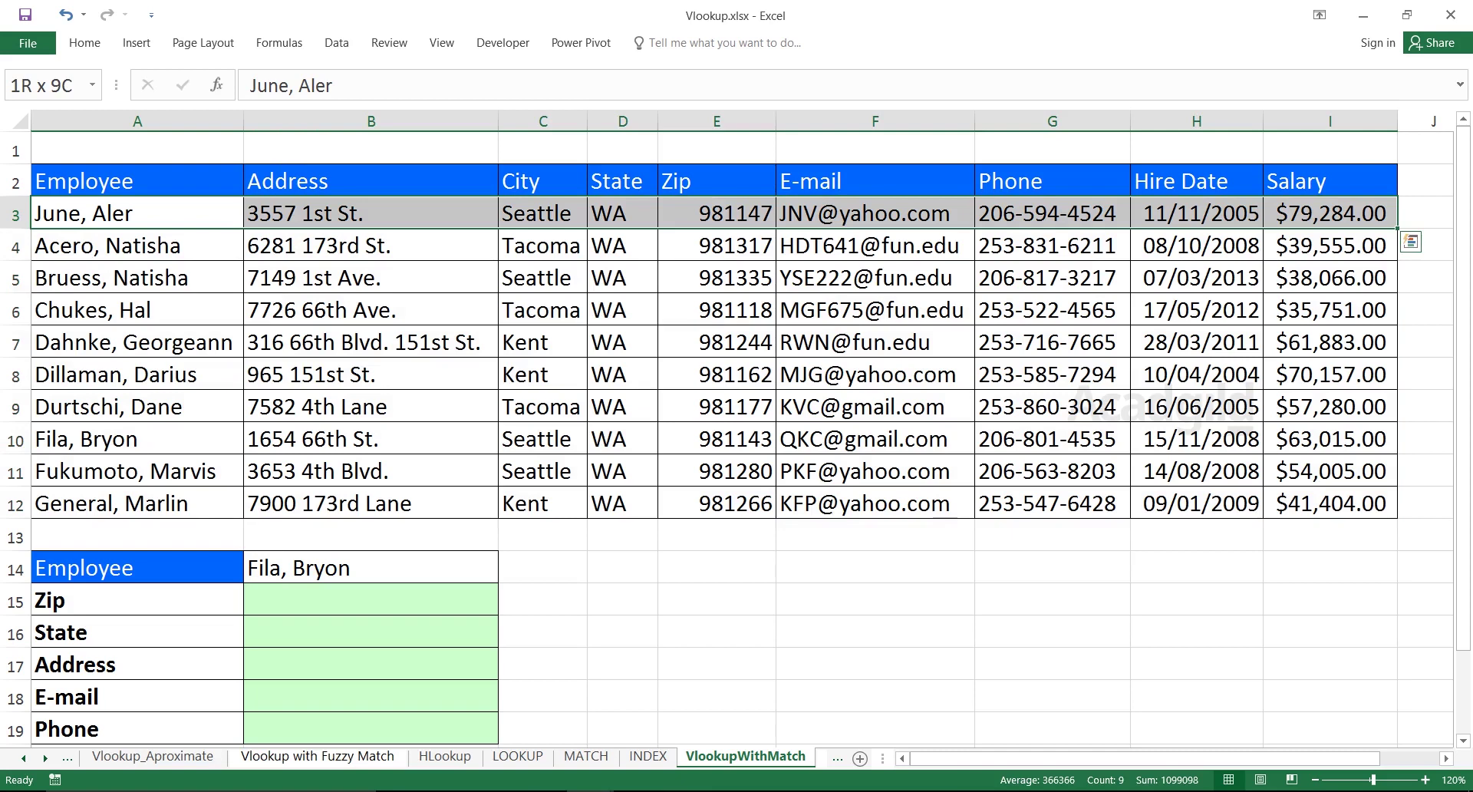
{"action": "key", "text": "ctrl+shift+Down"}
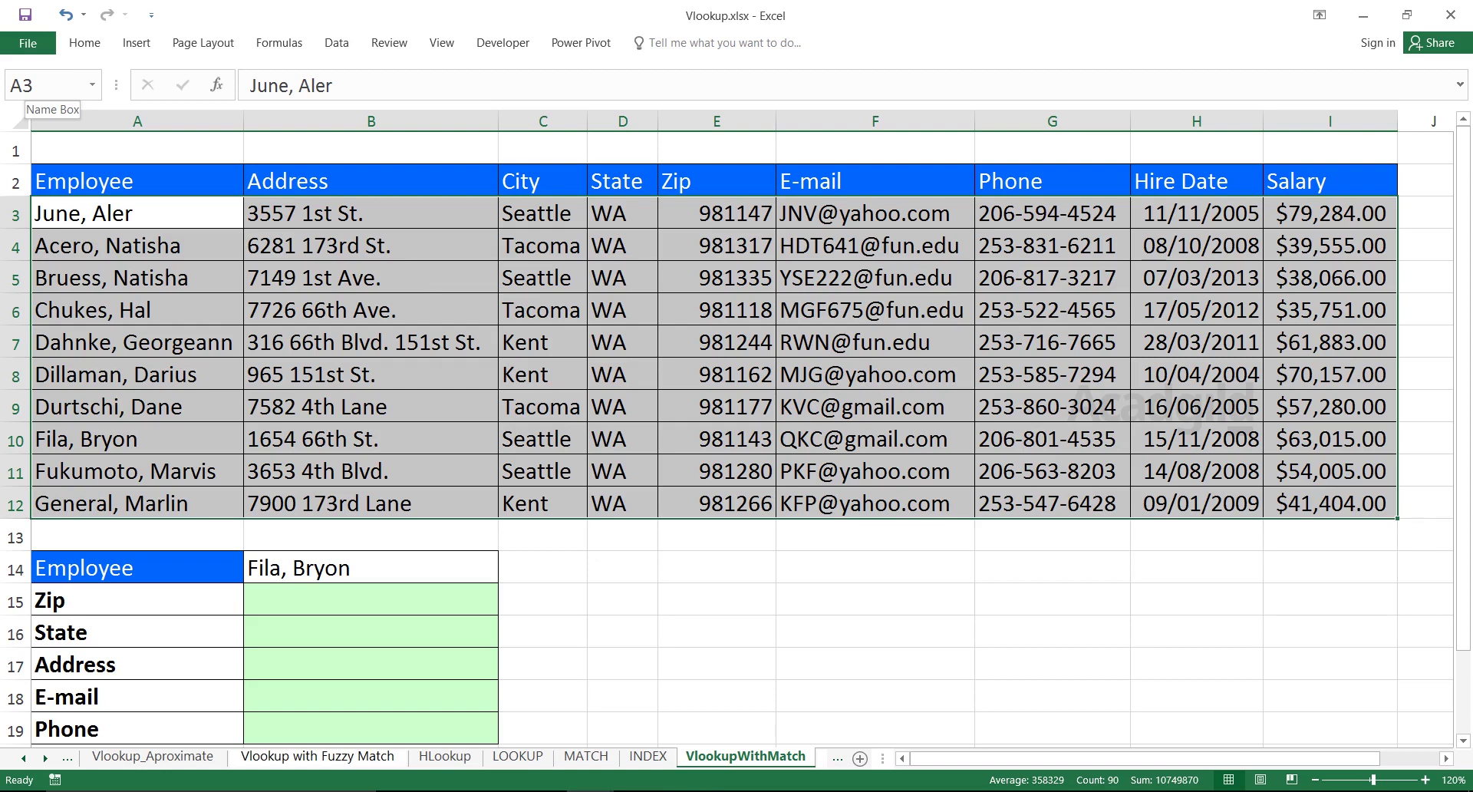
{"action": "left_click", "coordinate": [50, 85]}
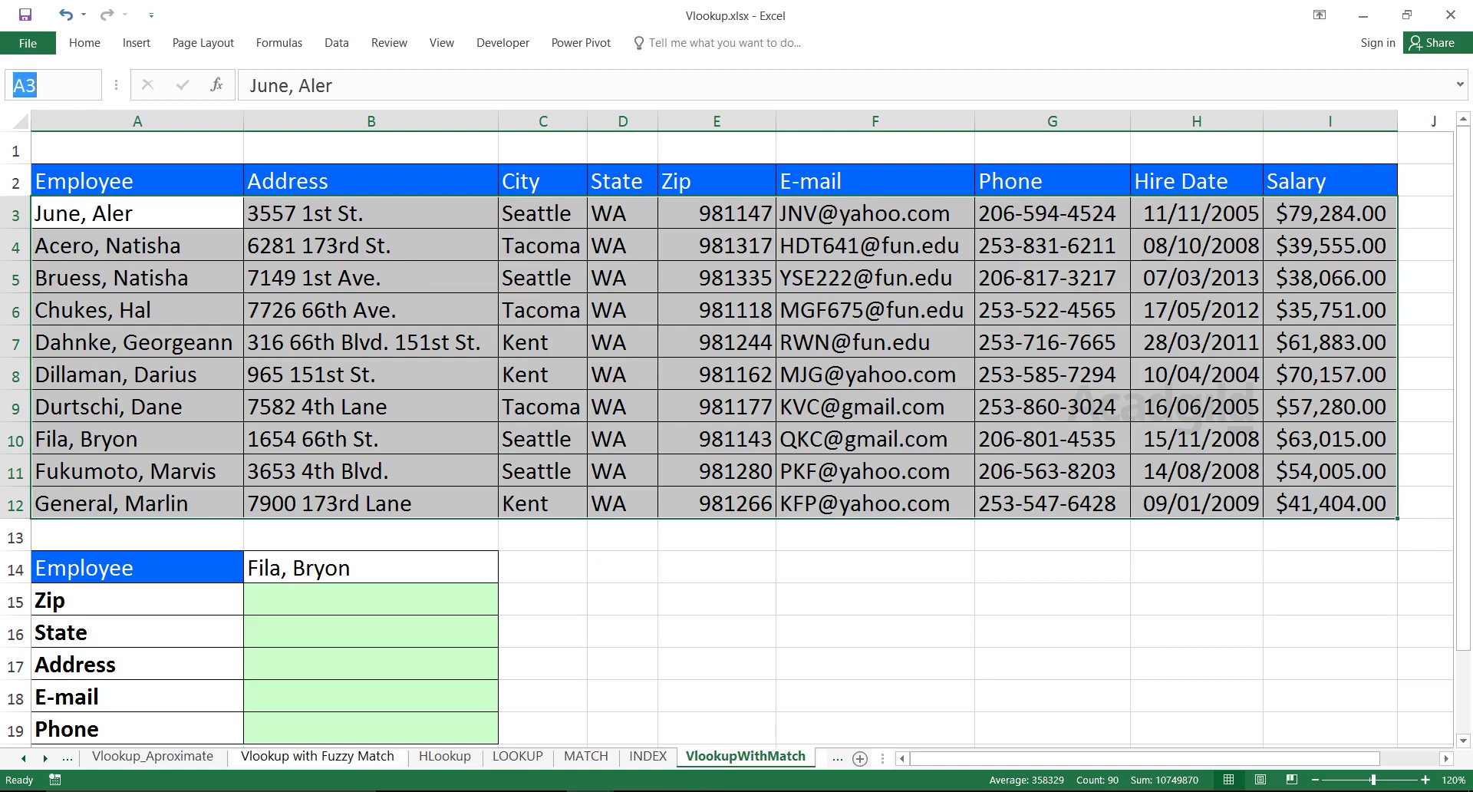
{"action": "type", "text": "MyData"}
{"action": "key", "text": "Return"}
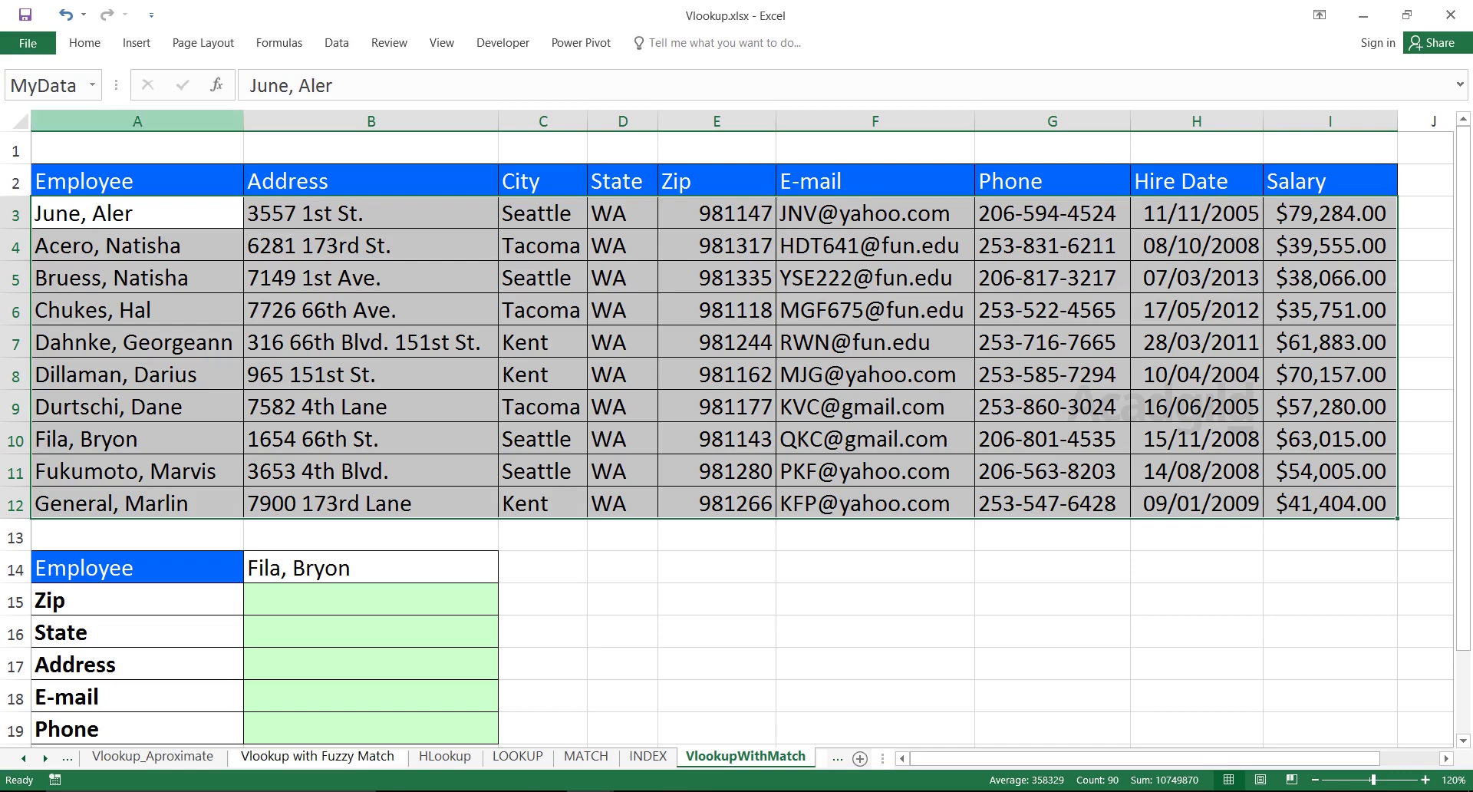
Go to the named range MyData to check which cells it covers
{"action": "left_click", "coordinate": [93, 85]}
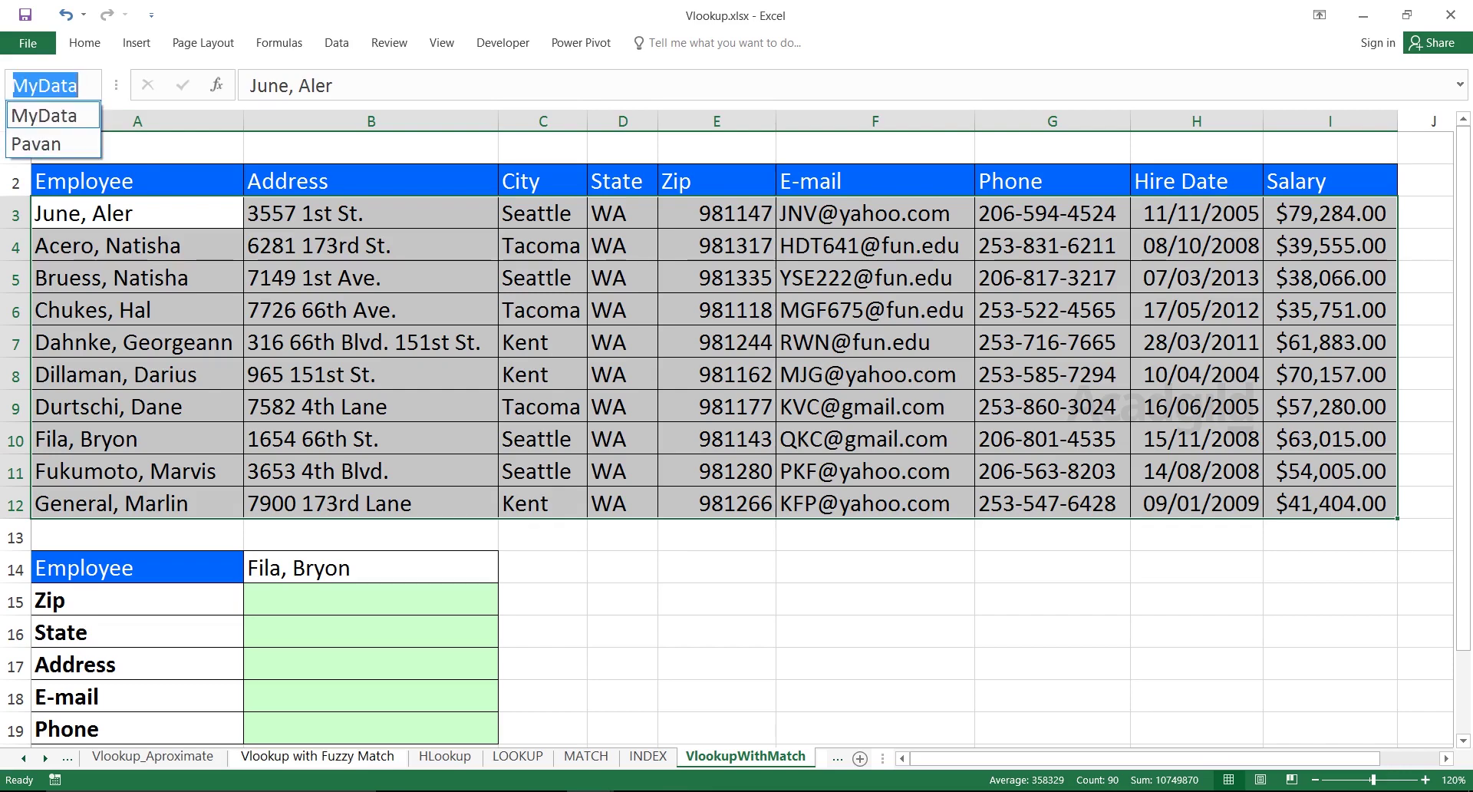
{"action": "left_click", "coordinate": [45, 116]}
{"action": "left_click", "coordinate": [372, 247]}
{"action": "left_click_drag", "start_coordinate": [130, 213], "coordinate": [1366, 503]}
{"action": "left_click", "coordinate": [371, 536]}
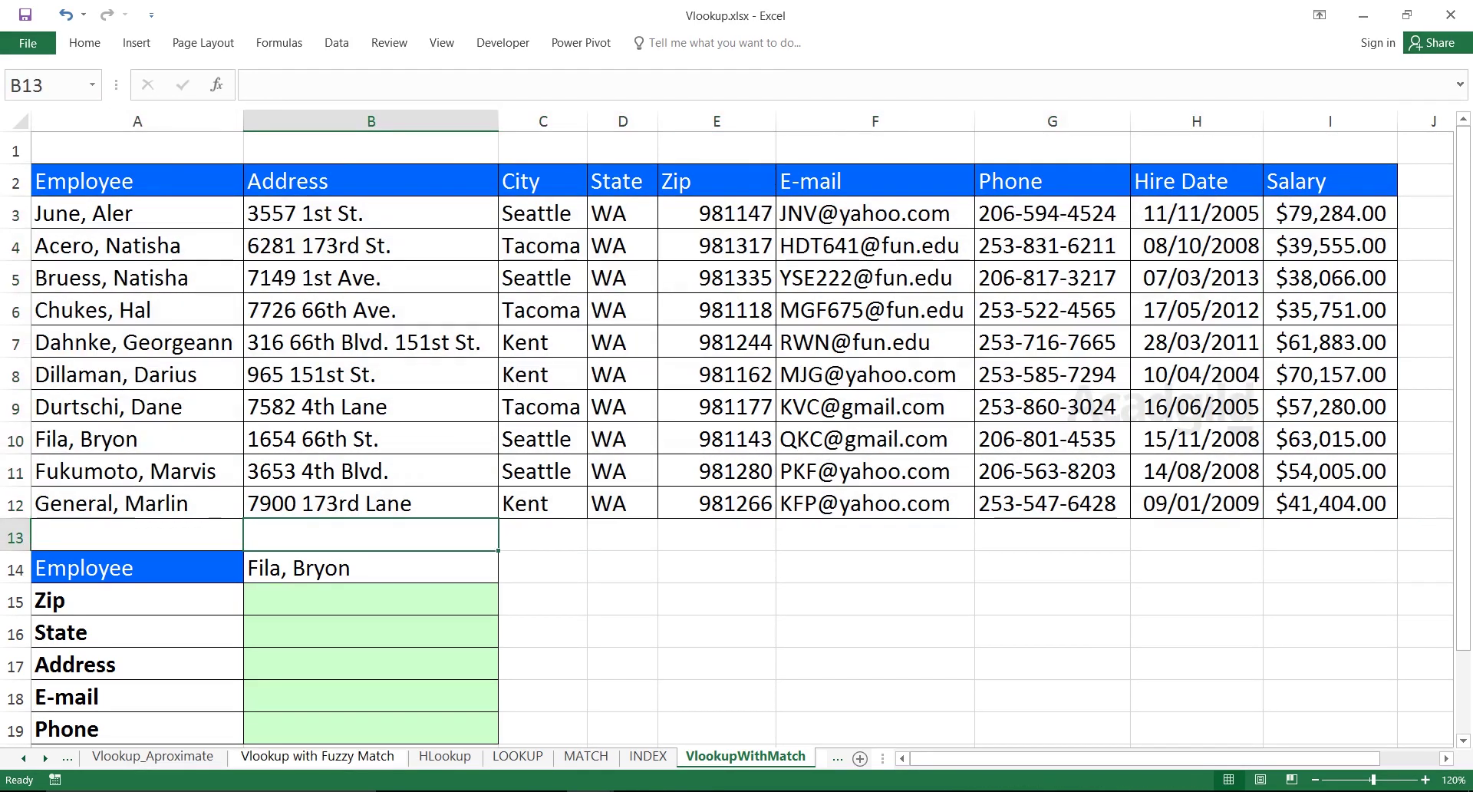
{"action": "left_click", "coordinate": [372, 568]}
{"action": "left_click", "coordinate": [622, 567]}
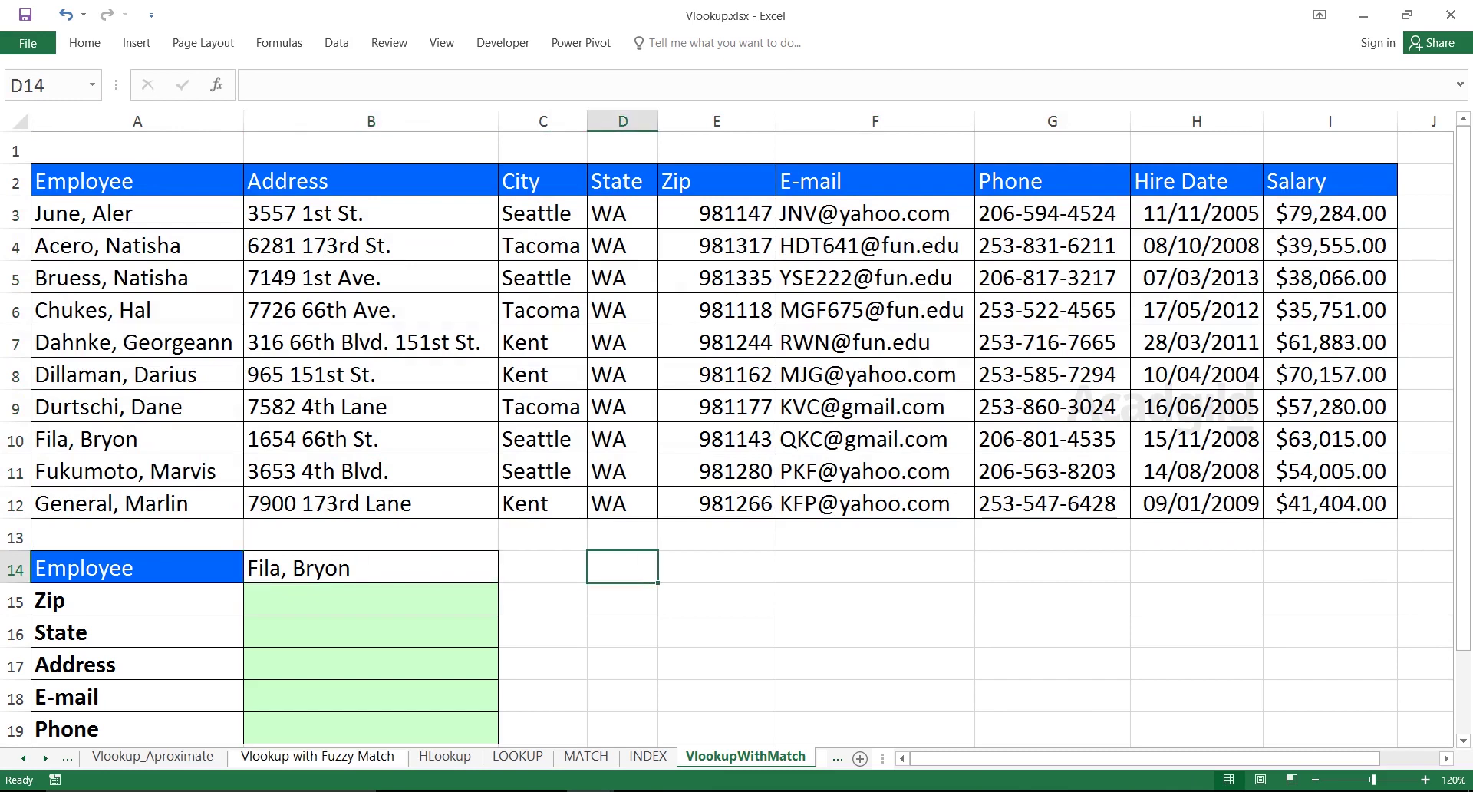
Start a VLOOKUP formula in B15 with the absolute reference $B$14 as the lookup value
{"action": "left_click", "coordinate": [371, 600]}
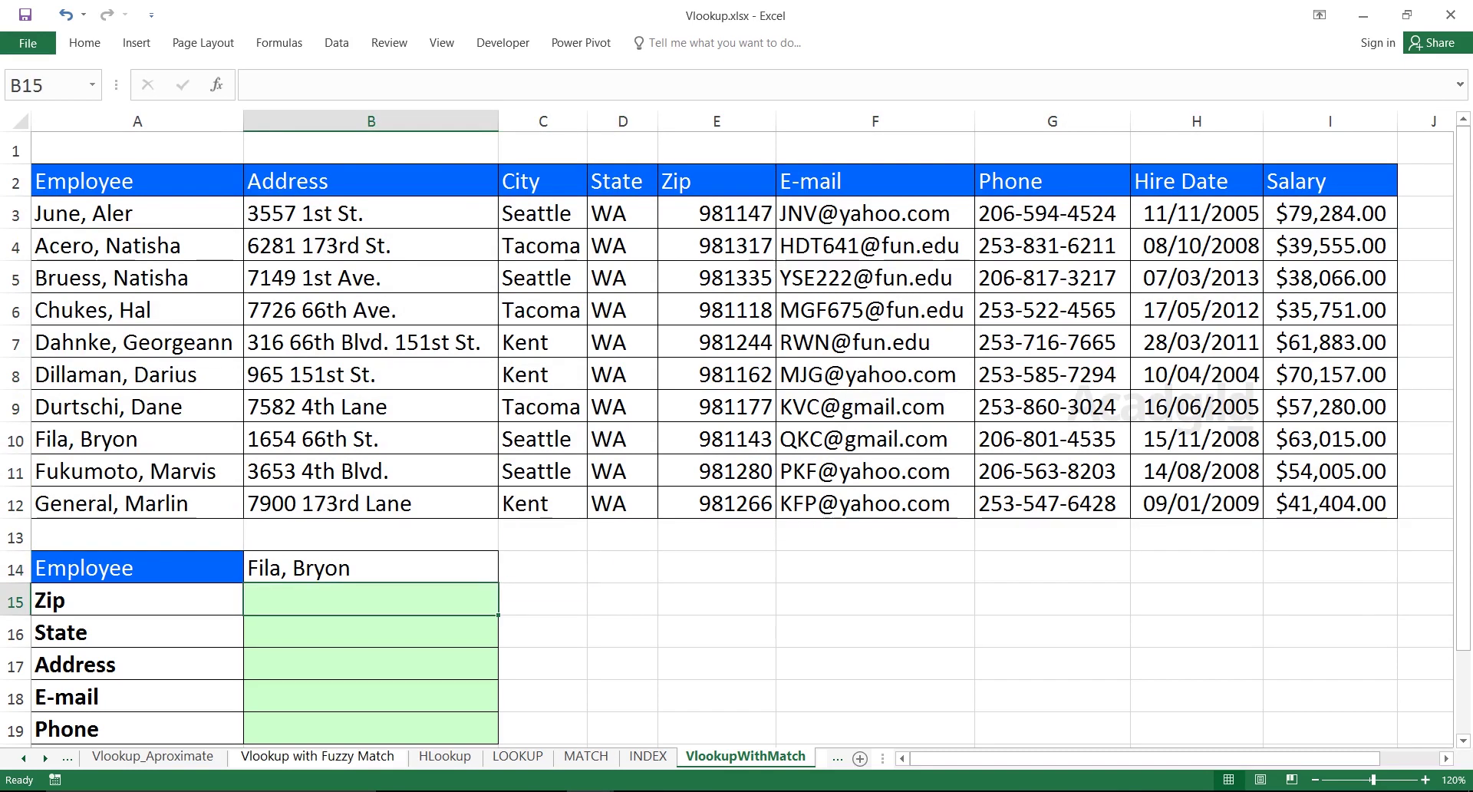
{"action": "type", "text": "=VLOOKUP("}
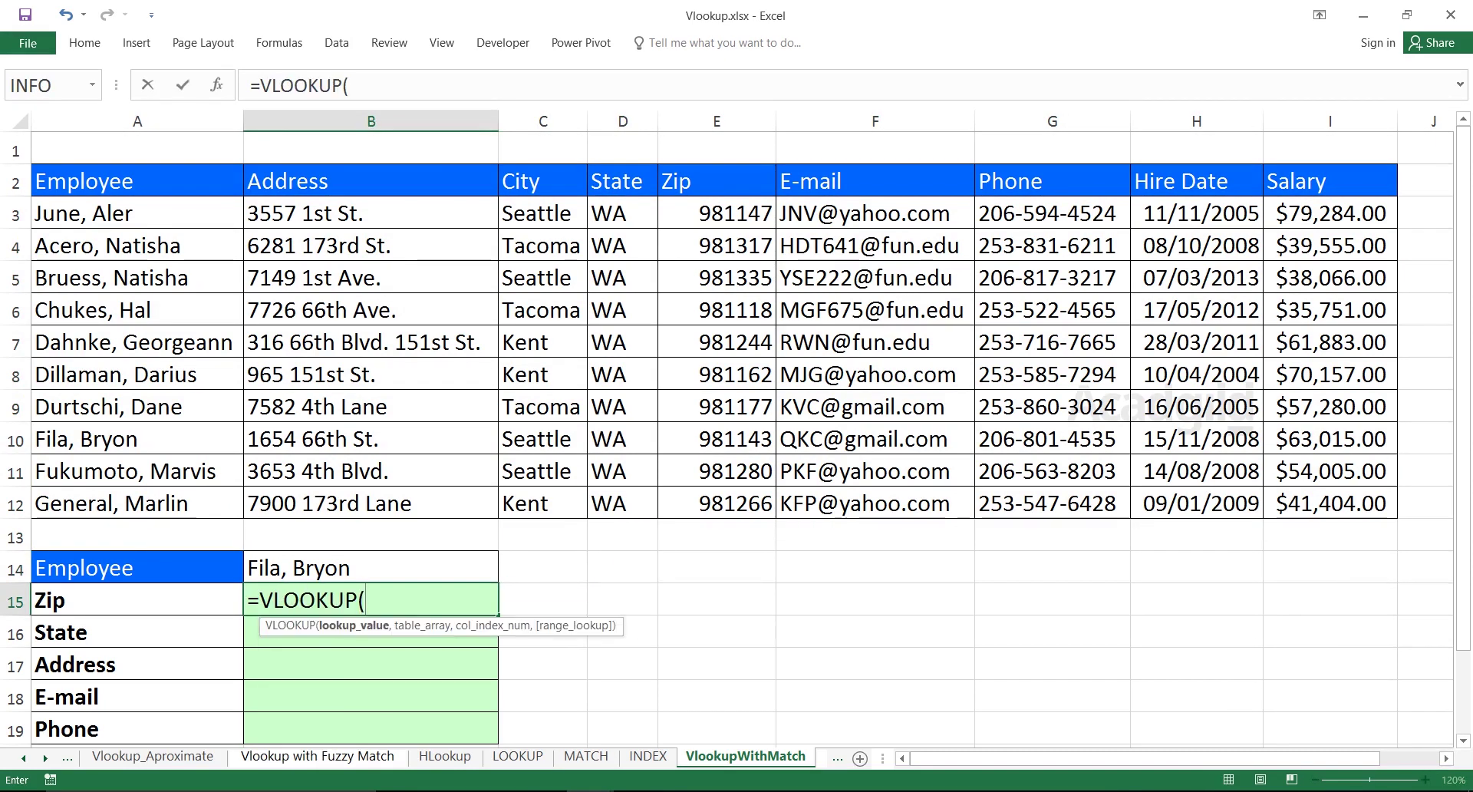
{"action": "left_click", "coordinate": [371, 568]}
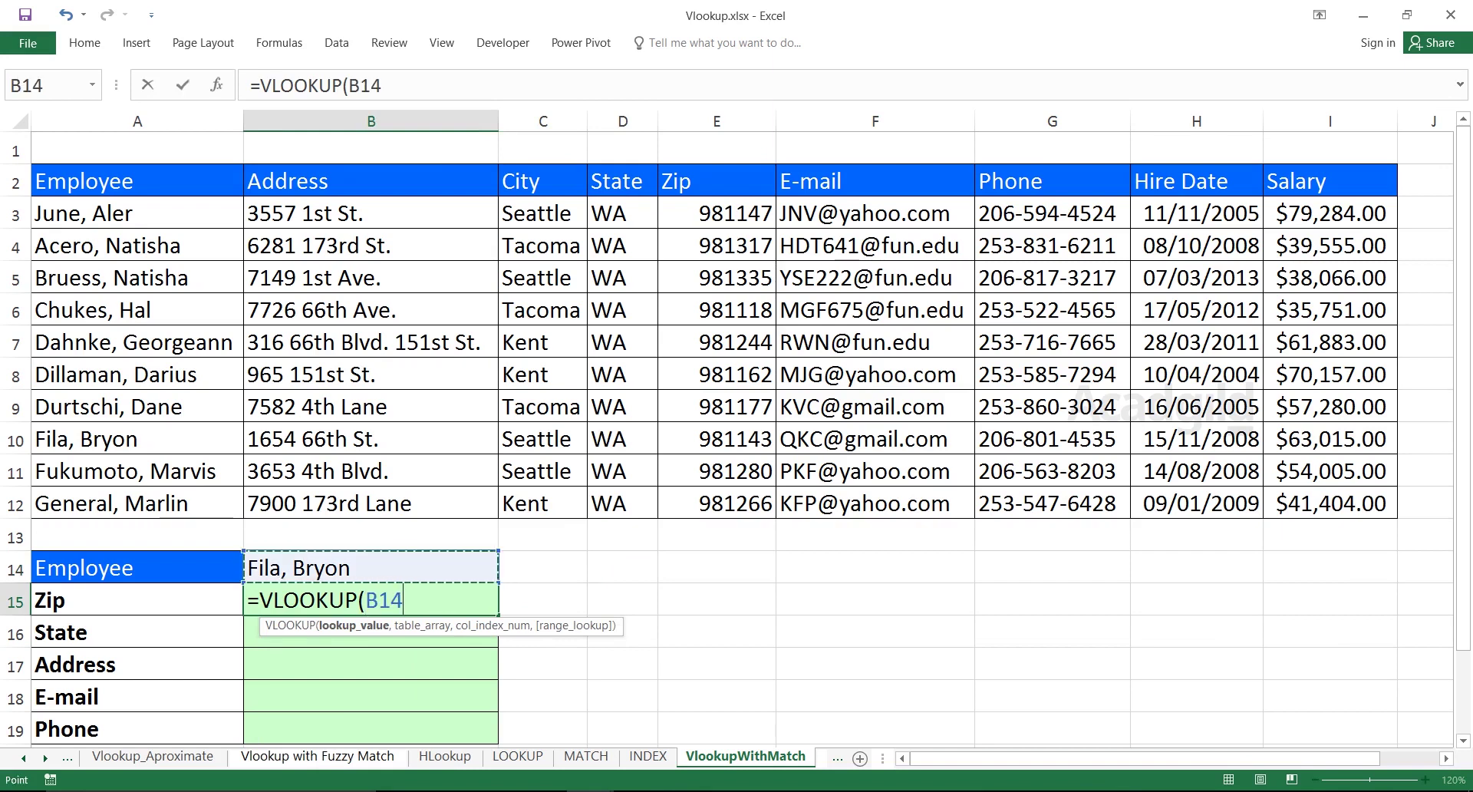
{"action": "key", "text": "F4"}
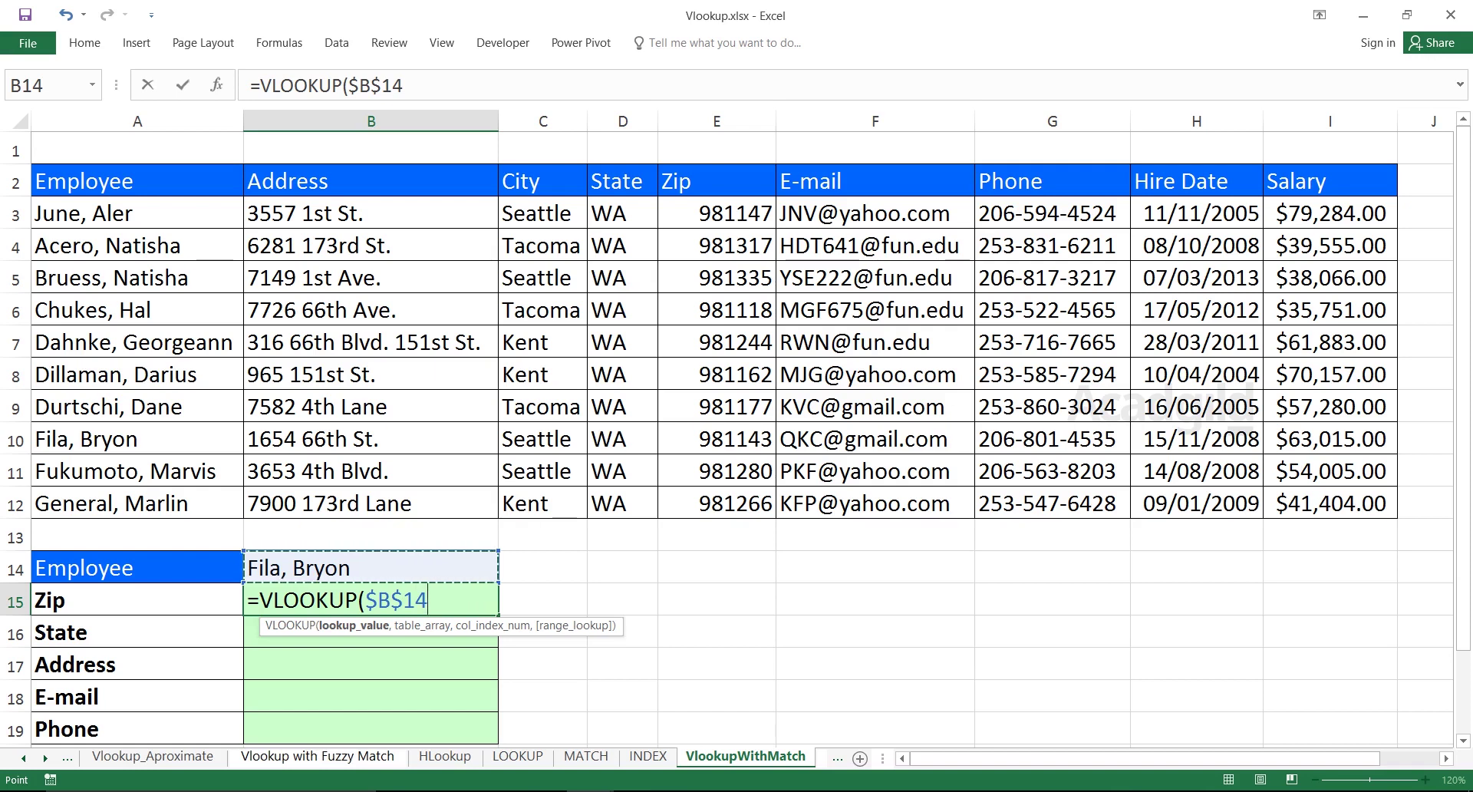
Remove the lookup value from the B15 formula and pick B14 again as the absolute reference $B$14
{"action": "key", "text": "BackSpace"}
{"action": "key", "text": "BackSpace"}
{"action": "key", "text": "BackSpace"}
{"action": "key", "text": "BackSpace"}
{"action": "key", "text": "BackSpace"}
{"action": "key", "text": "BackSpace"}
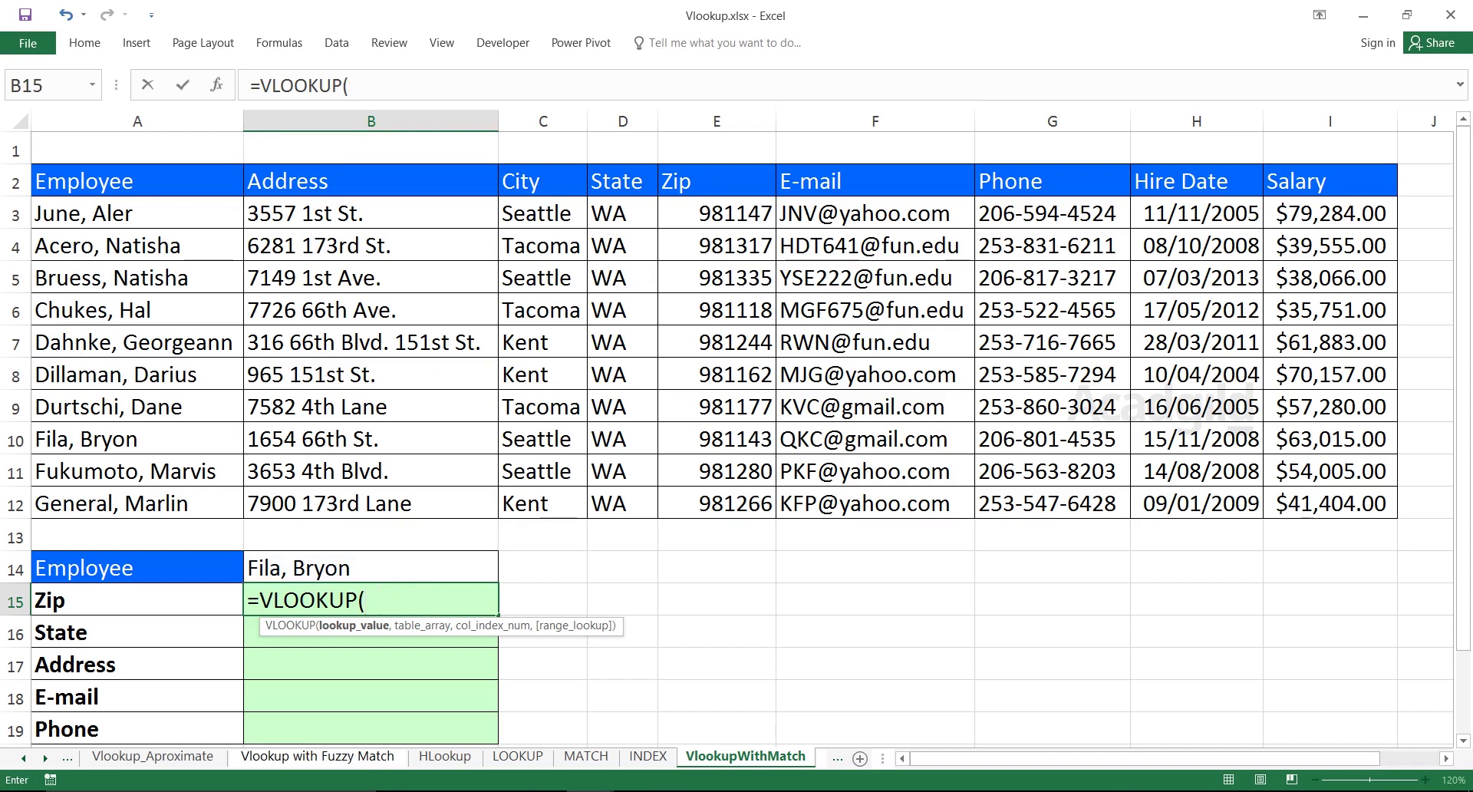
{"action": "left_click", "coordinate": [370, 568]}
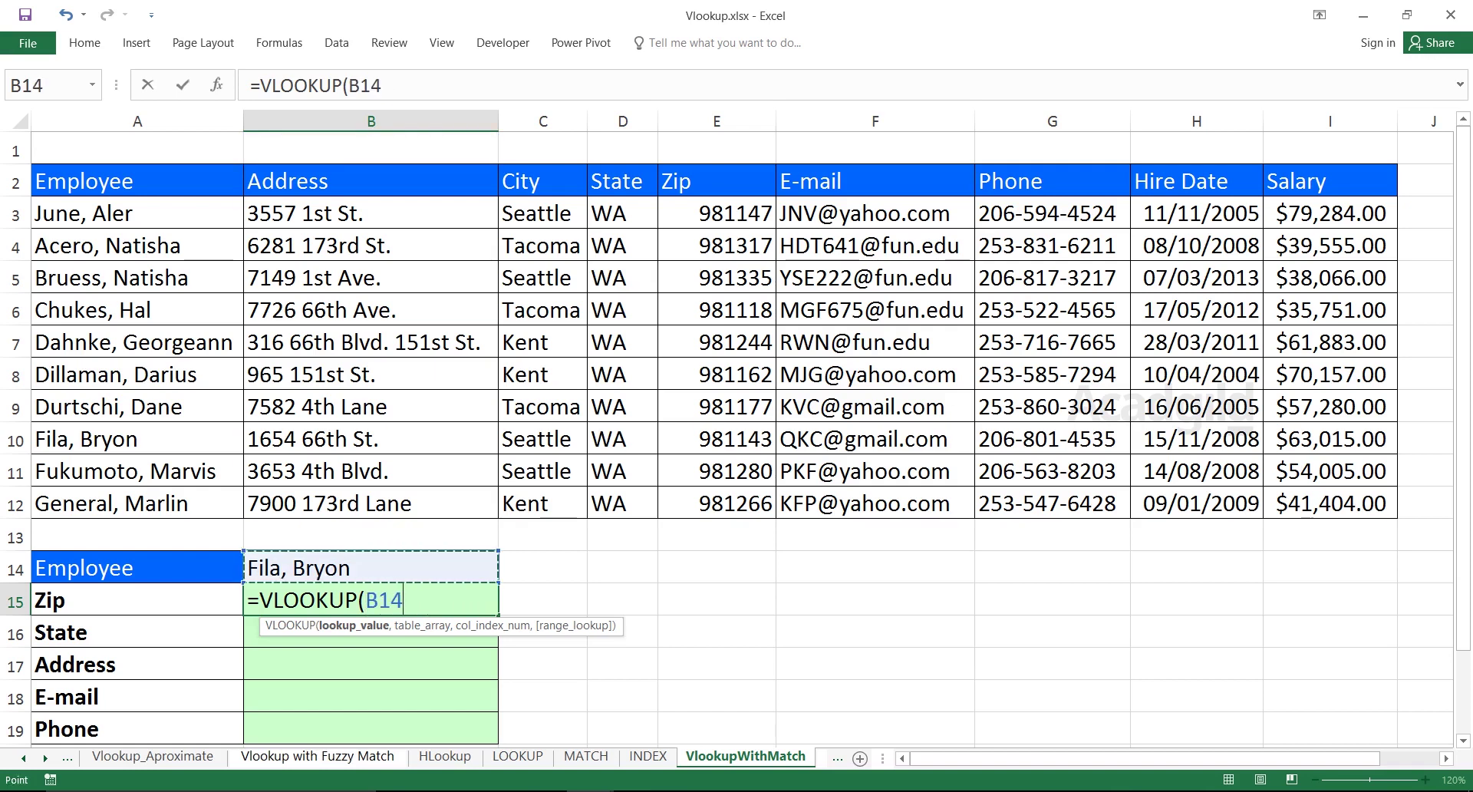
{"action": "key", "text": "F4"}
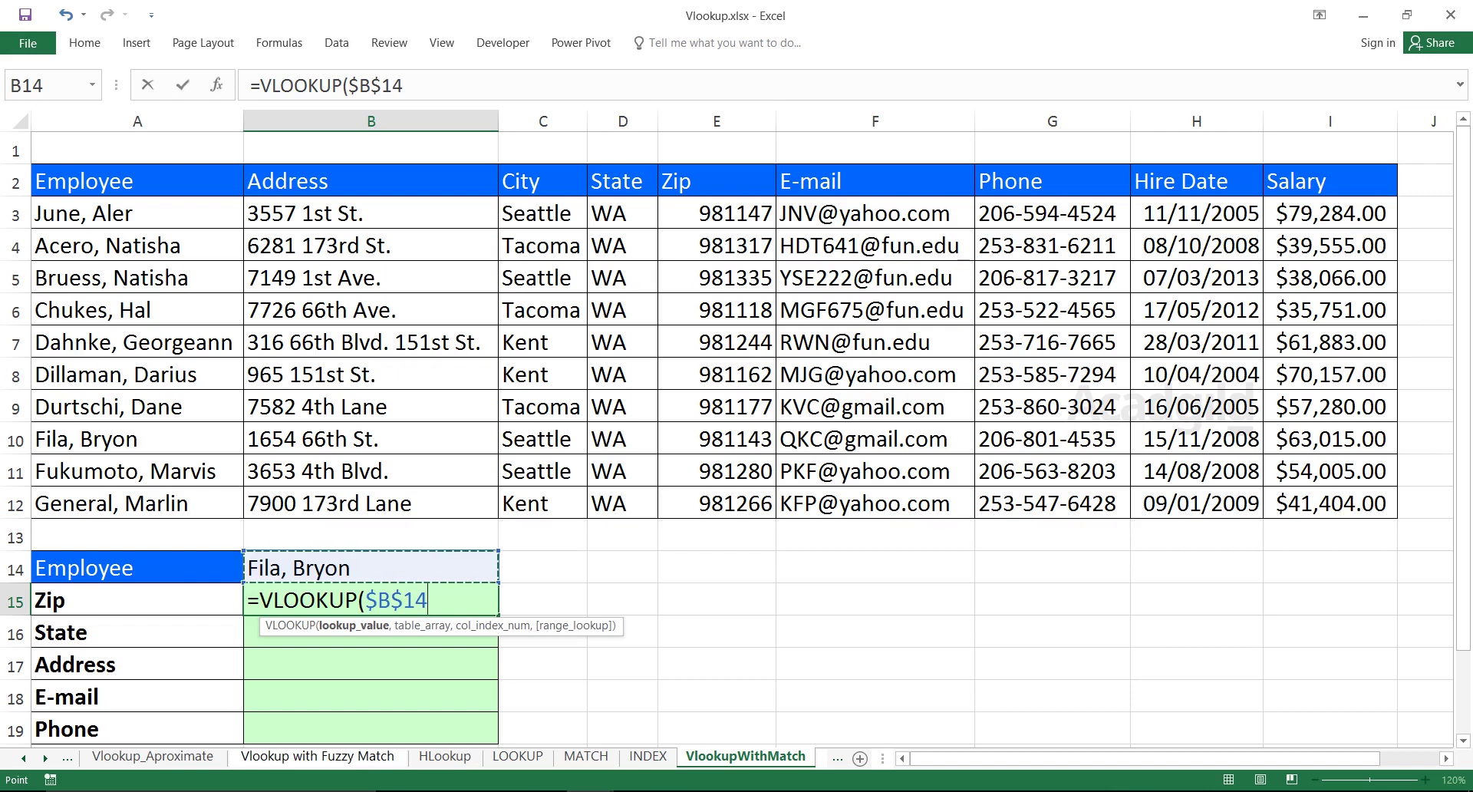
Set the table array of the B15 formula by selecting the employee data range A3:I12
{"action": "type", "text": ","}
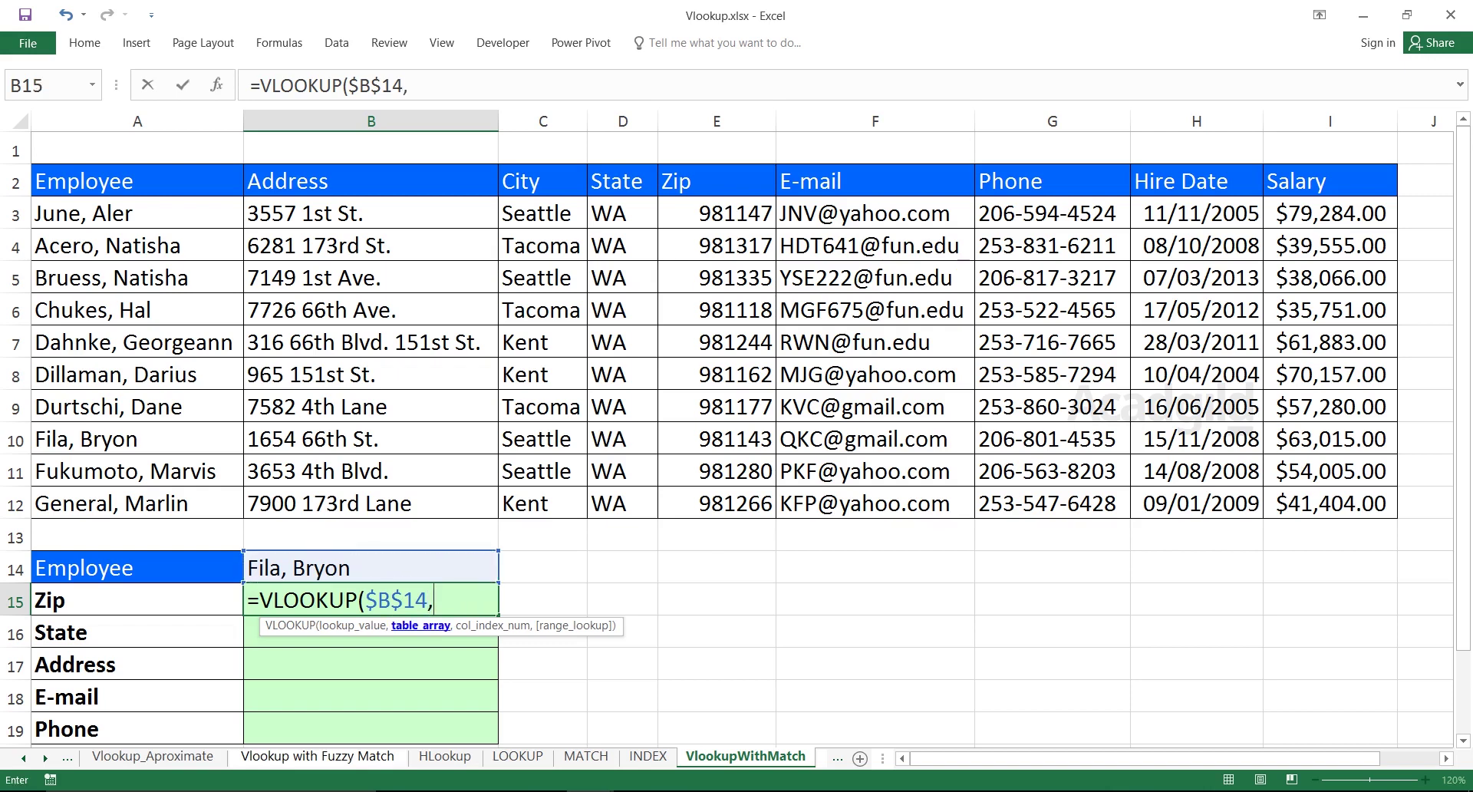
{"action": "left_click_drag", "start_coordinate": [115, 214], "coordinate": [1373, 513]}
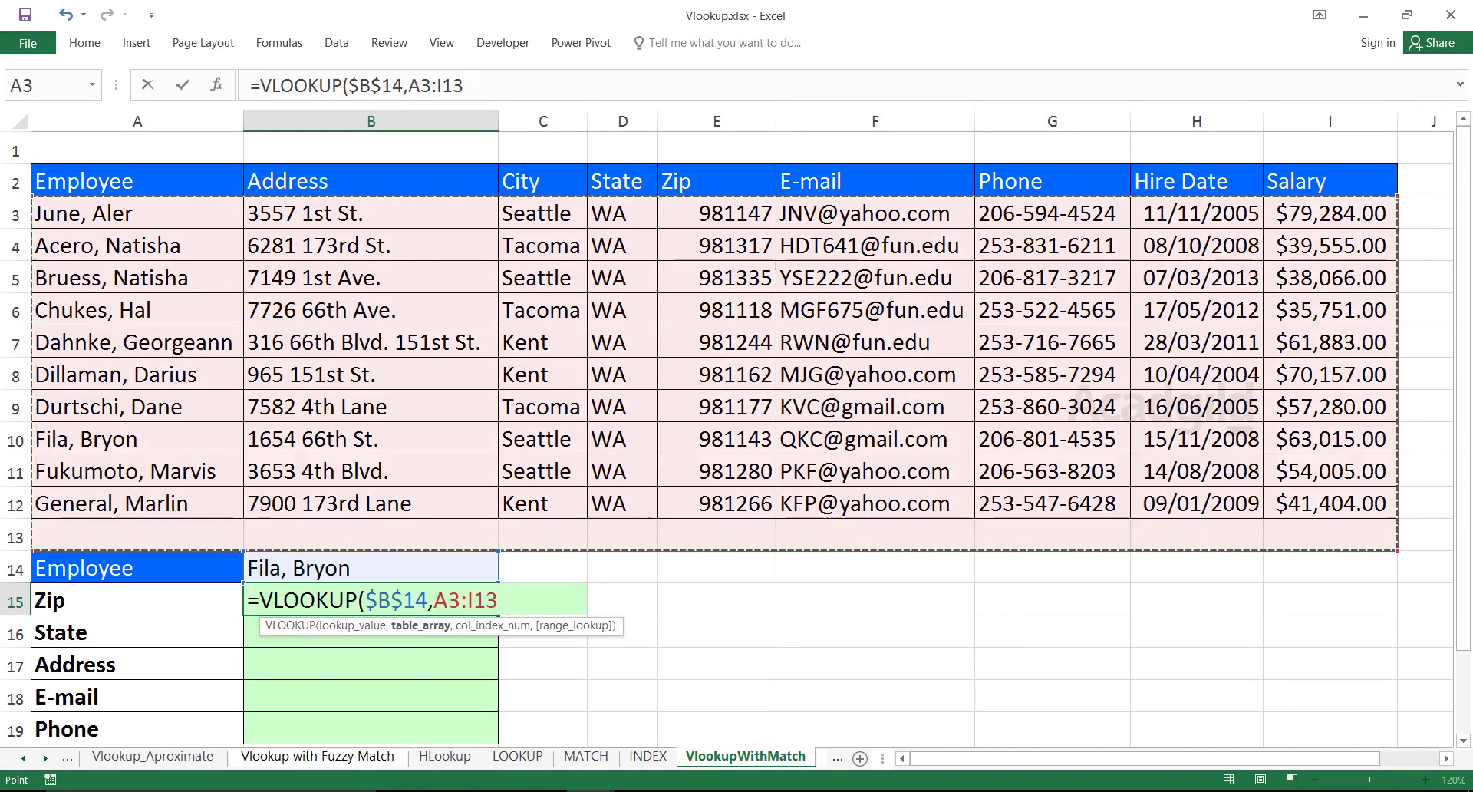
{"action": "left_click_drag", "start_coordinate": [1390, 543], "coordinate": [1391, 512]}
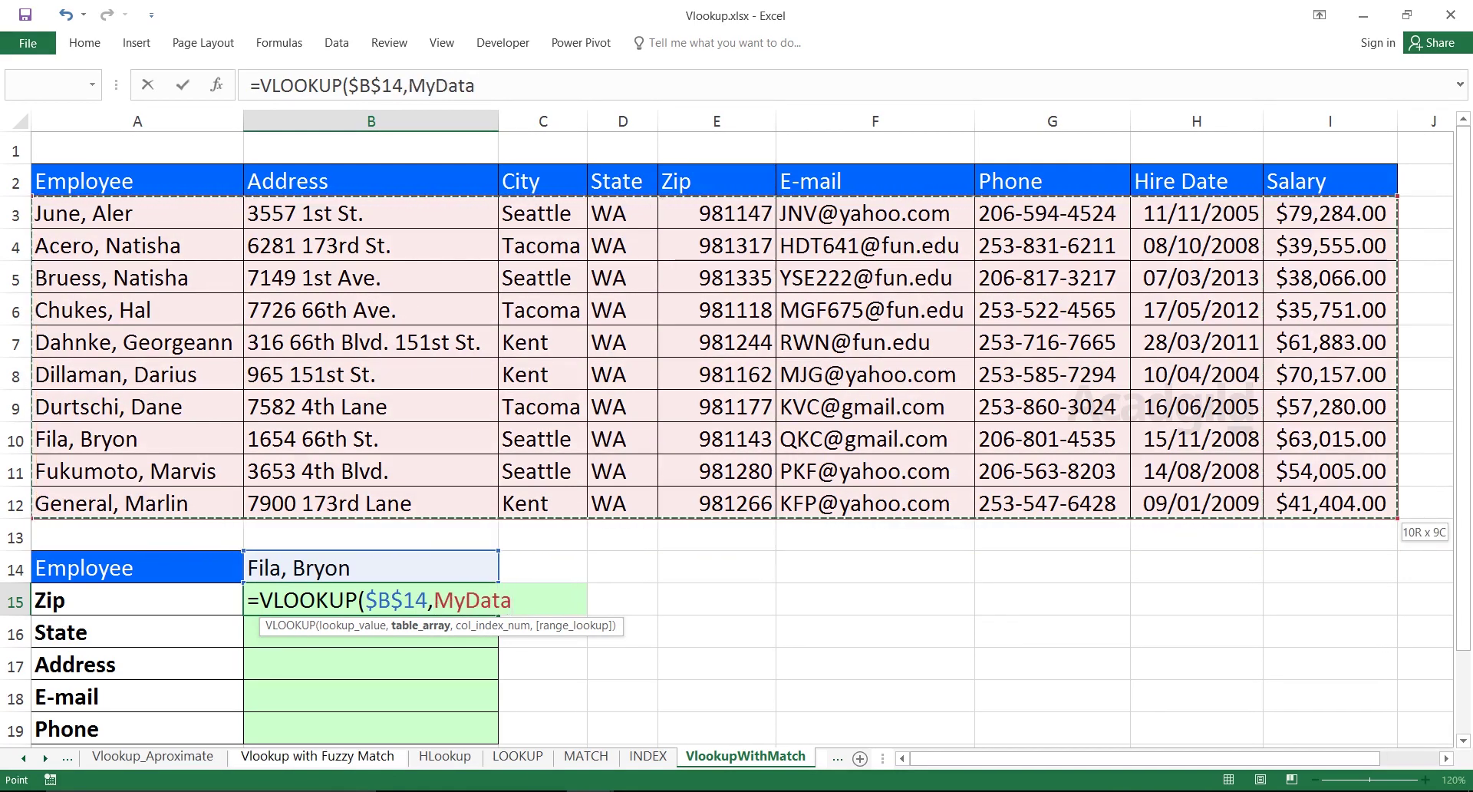
Remove the table array from the B15 formula and enter the range name MyData in its place
{"action": "key", "text": "BackSpace"}
{"action": "key", "text": "BackSpace"}
{"action": "key", "text": "BackSpace"}
{"action": "key", "text": "BackSpace"}
{"action": "key", "text": "BackSpace"}
{"action": "key", "text": "BackSpace"}
{"action": "key", "text": "BackSpace"}
{"action": "type", "text": ",MyData"}
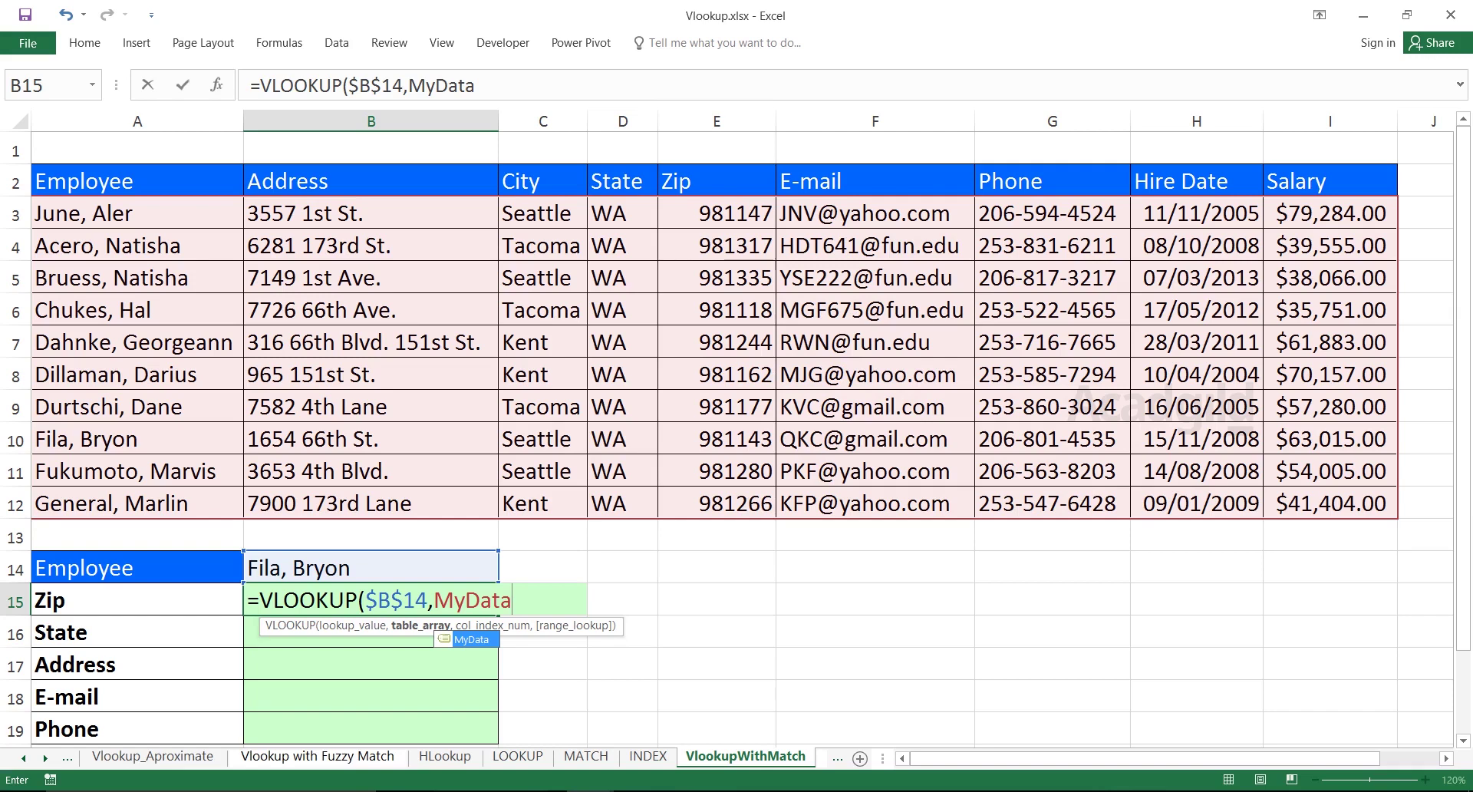
{"action": "key", "text": "Tab"}
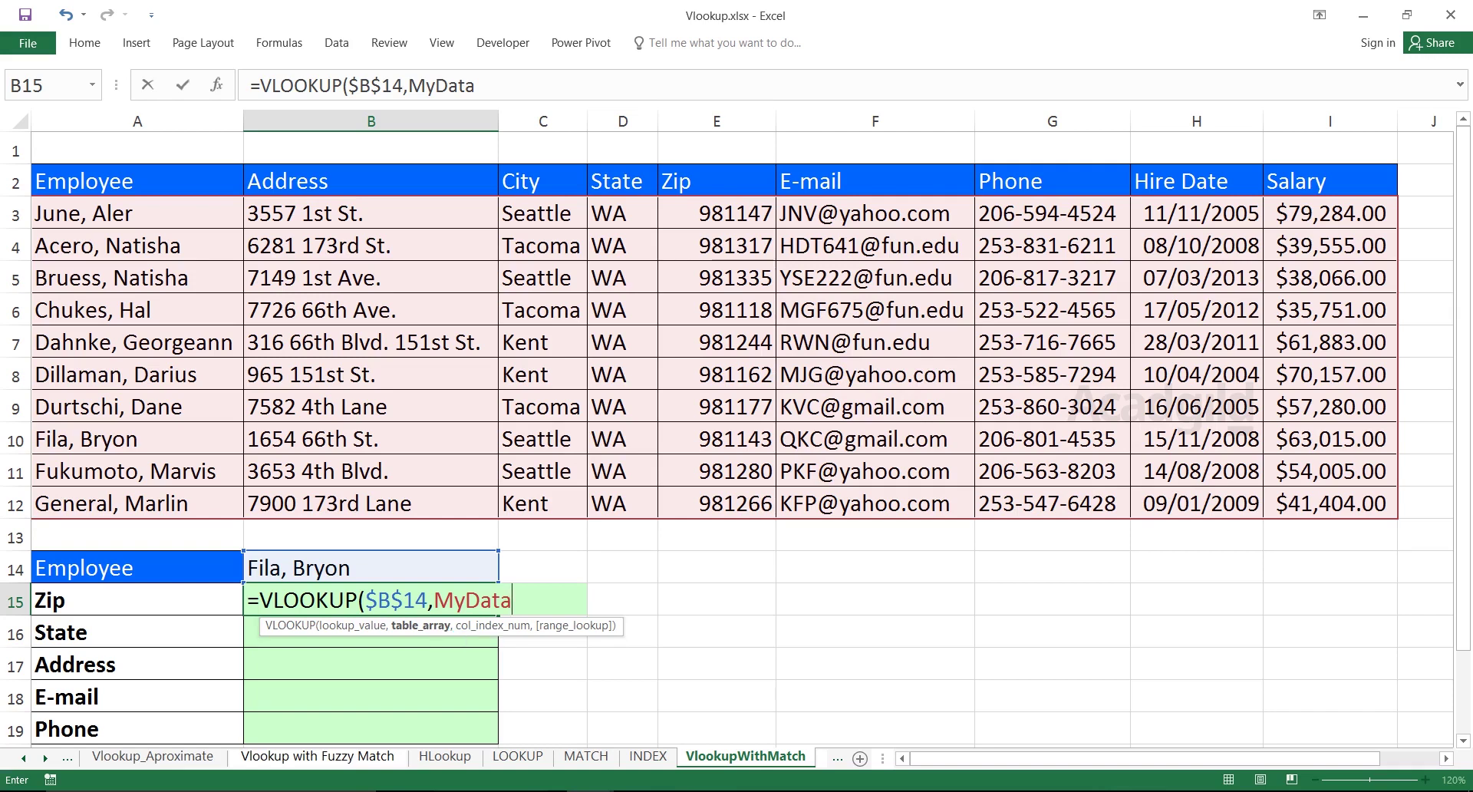
Complete the B15 formula with column index 5 and 0 for an exact match
{"action": "type", "text": ","}
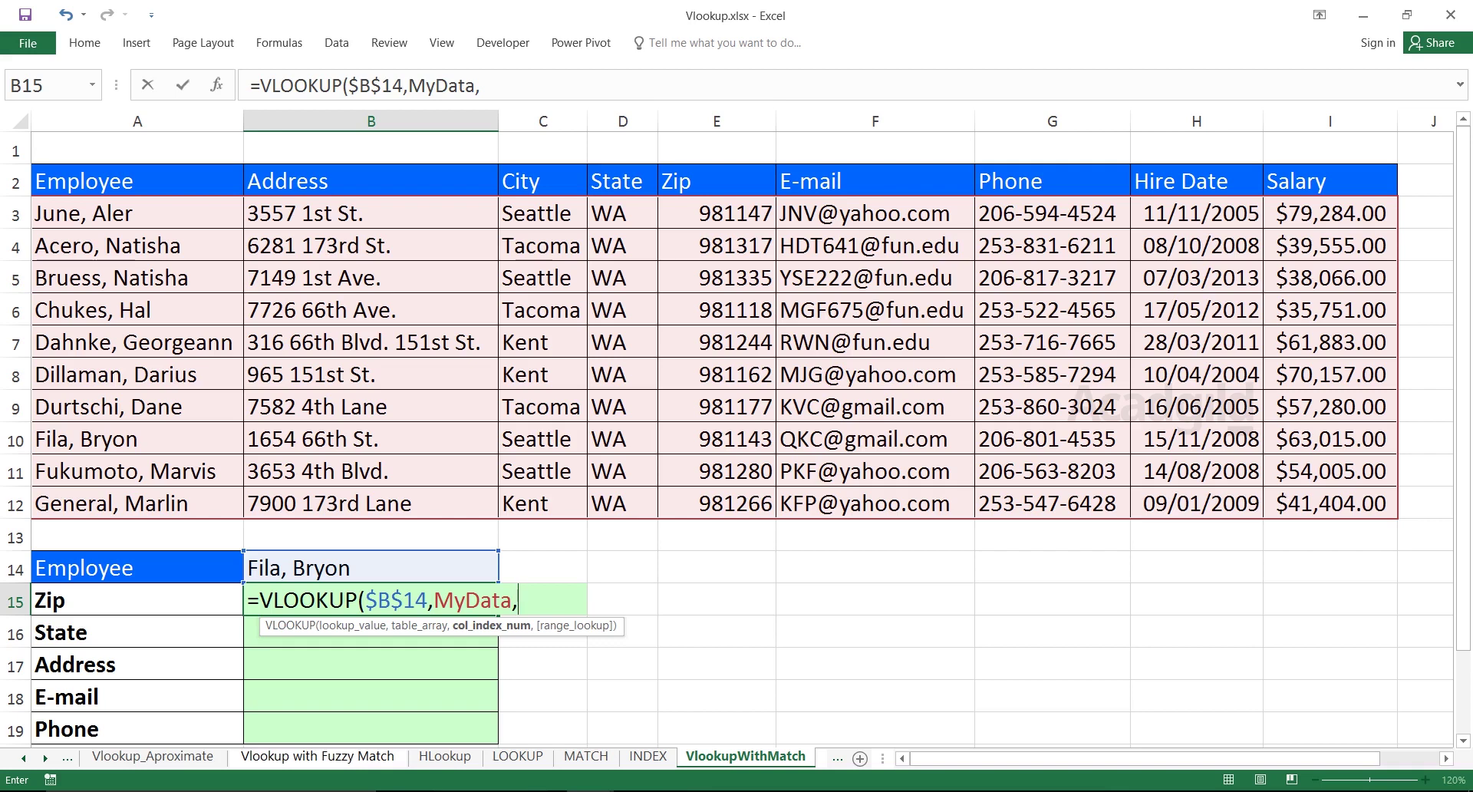
{"action": "type", "text": "5,0)"}
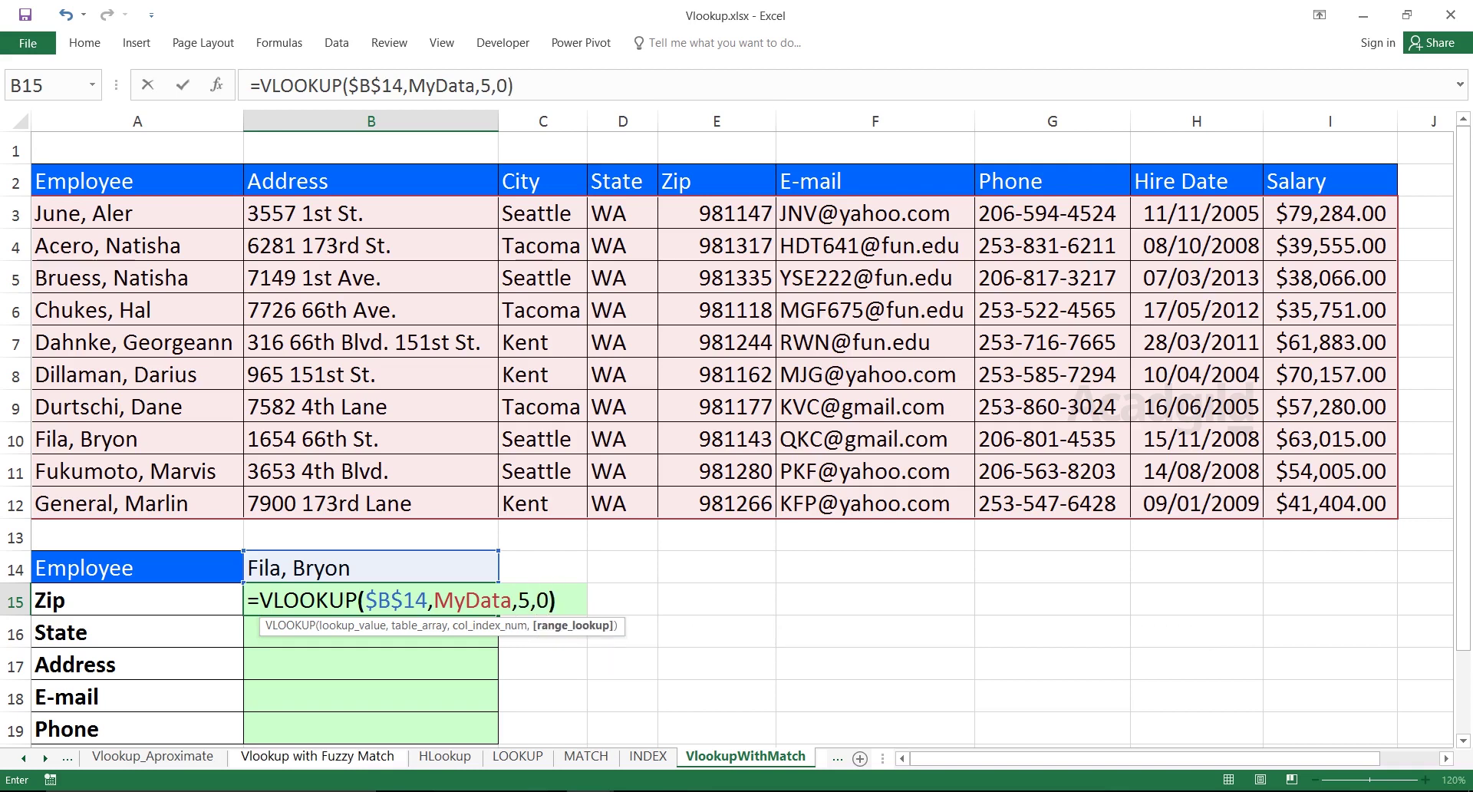
{"action": "key", "text": "Return"}
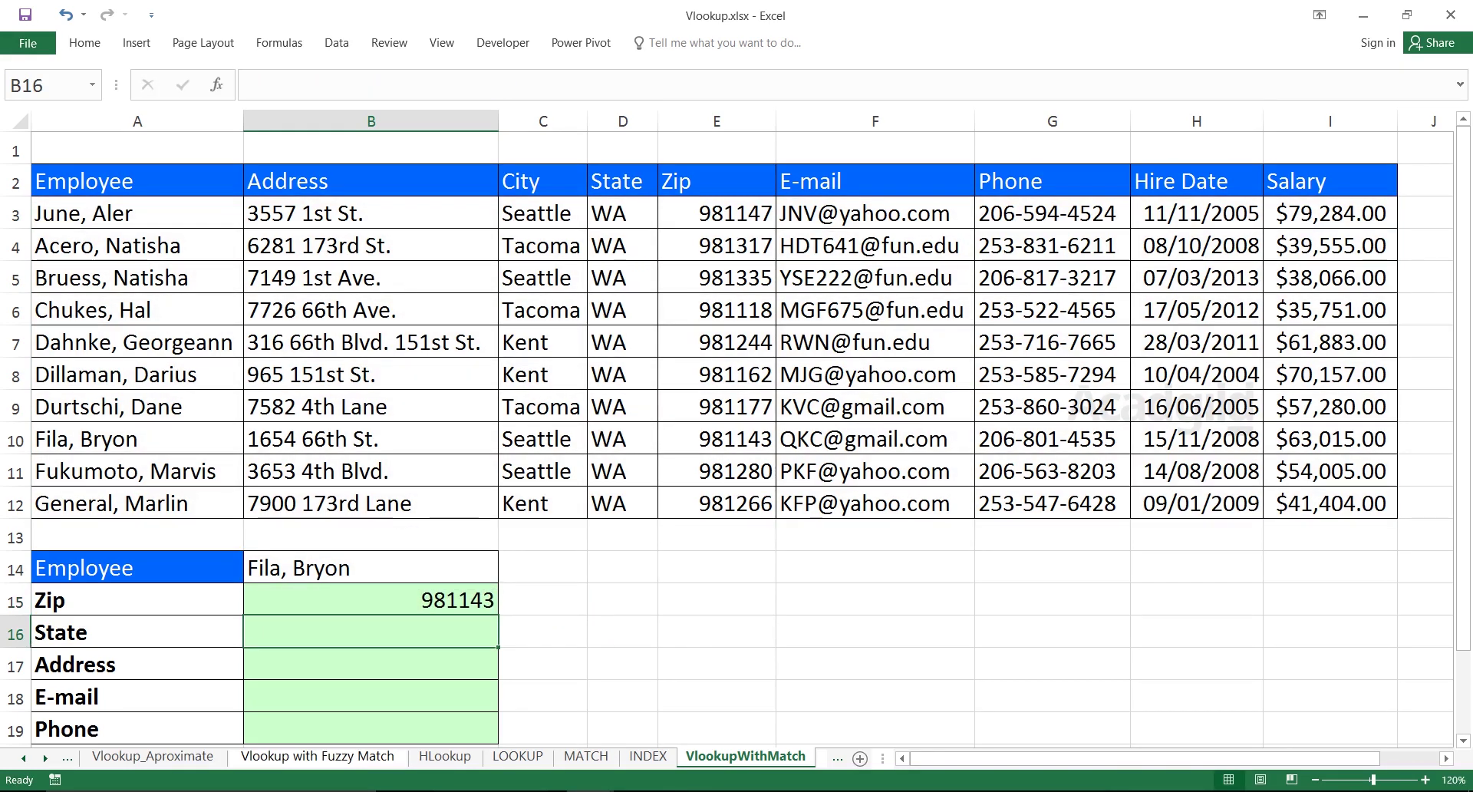
Copy the Zip lookup formula from B15 down through B19
{"action": "left_click", "coordinate": [372, 600]}
{"action": "left_click_drag", "start_coordinate": [498, 615], "coordinate": [498, 733]}
{"action": "left_click", "coordinate": [371, 632]}
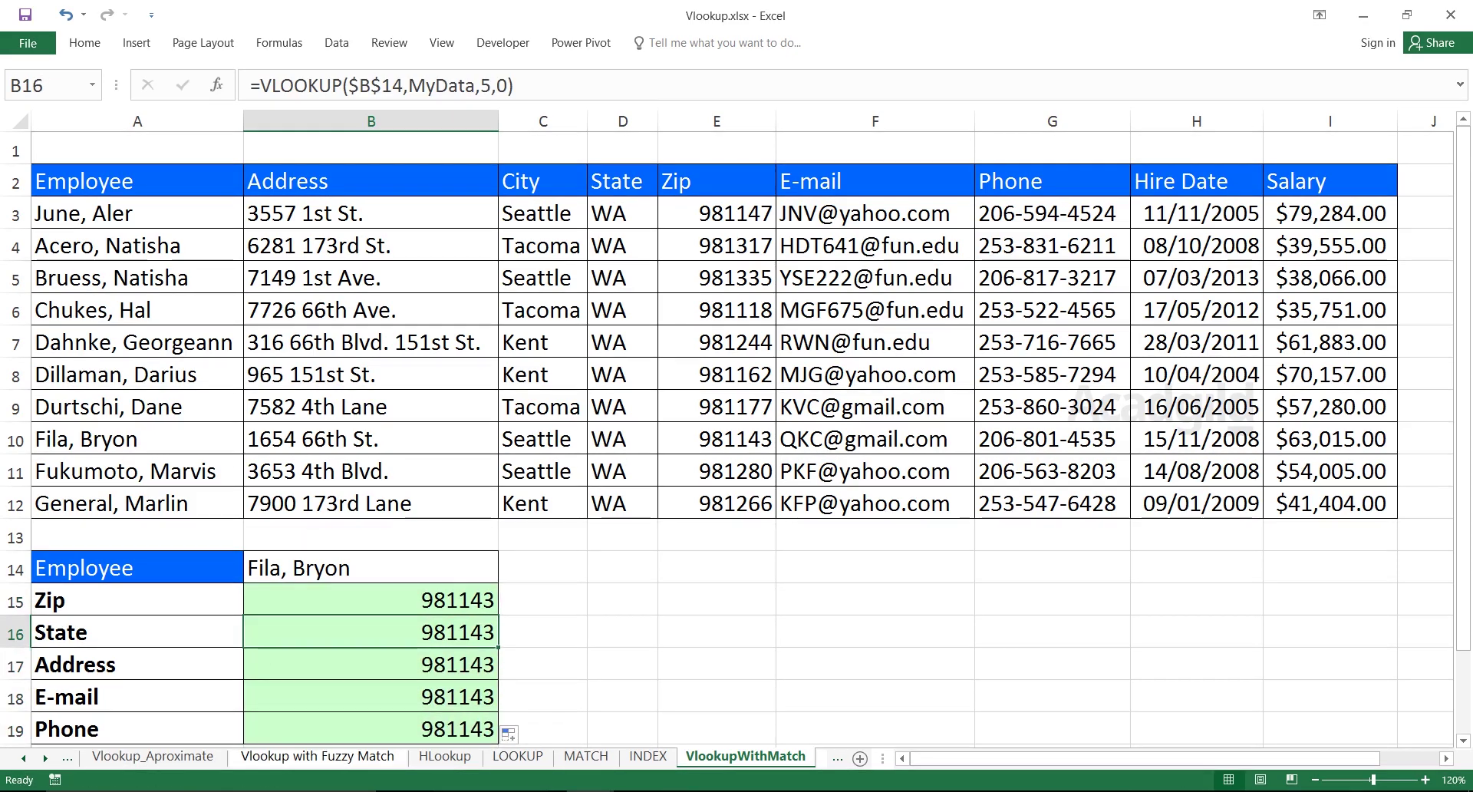
Examine the copied lookup formula and compare its result with the chosen employee's row from Employee to Zip
{"action": "left_click", "coordinate": [371, 600]}
{"action": "left_click", "coordinate": [372, 632]}
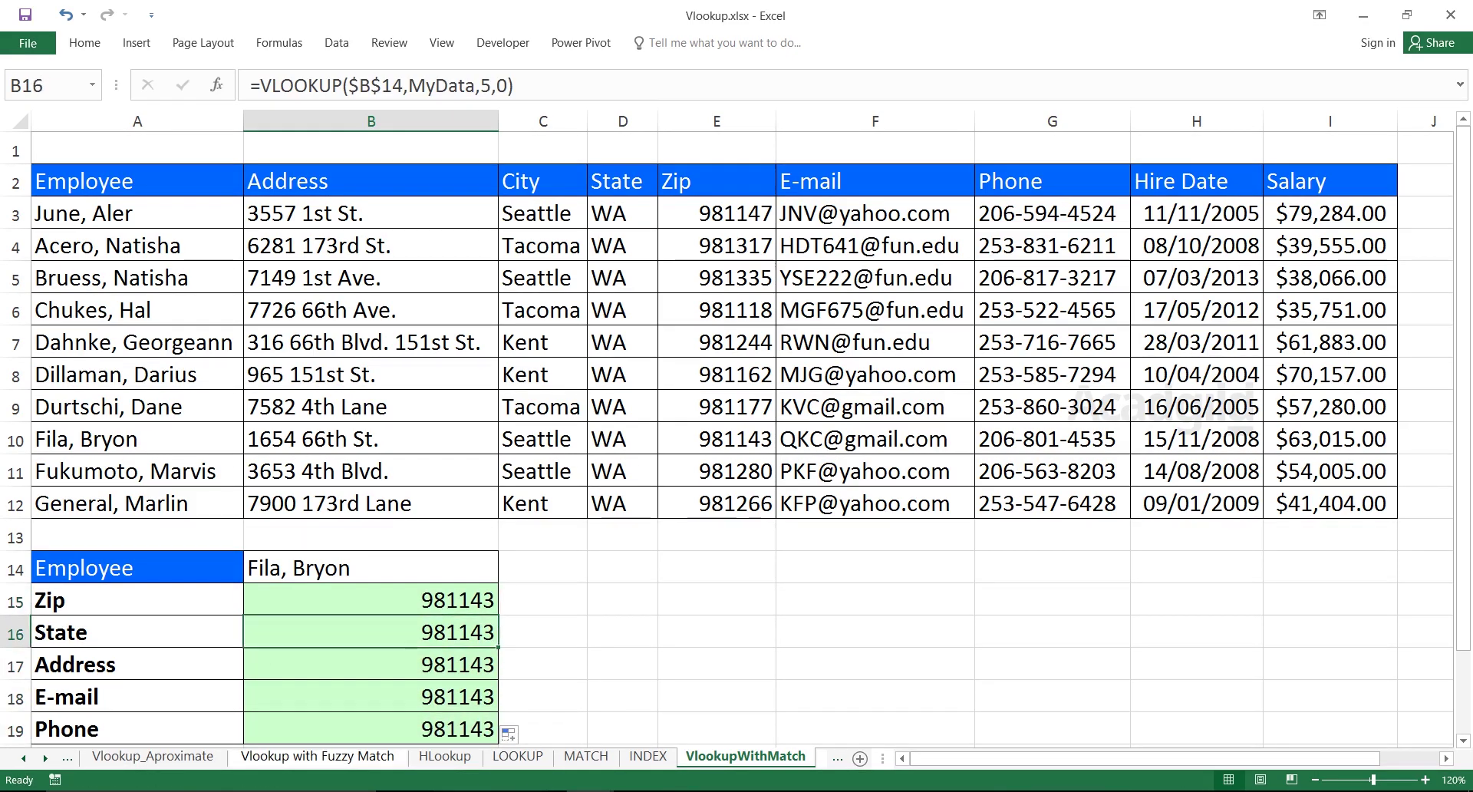
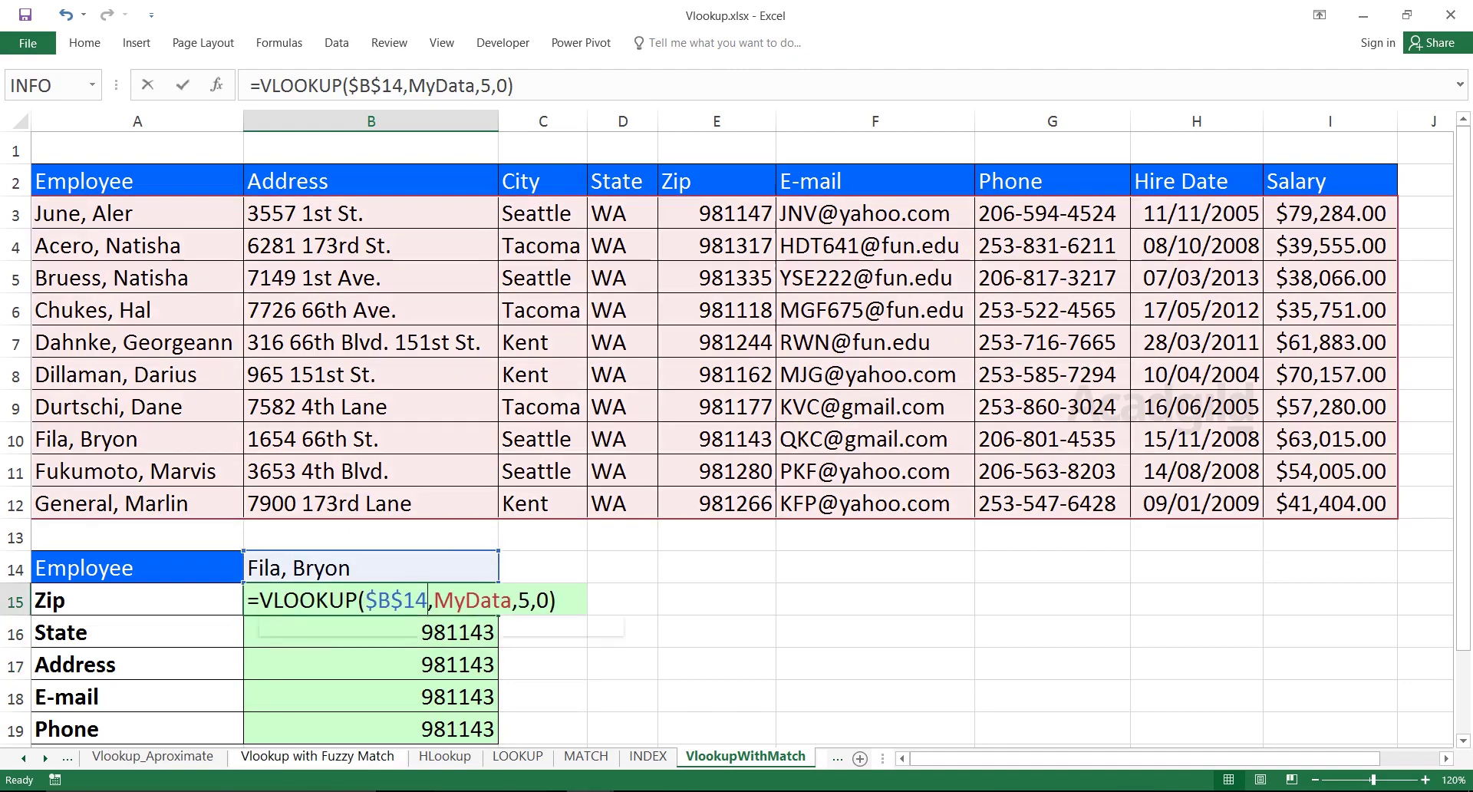
{"action": "key", "text": "Return"}
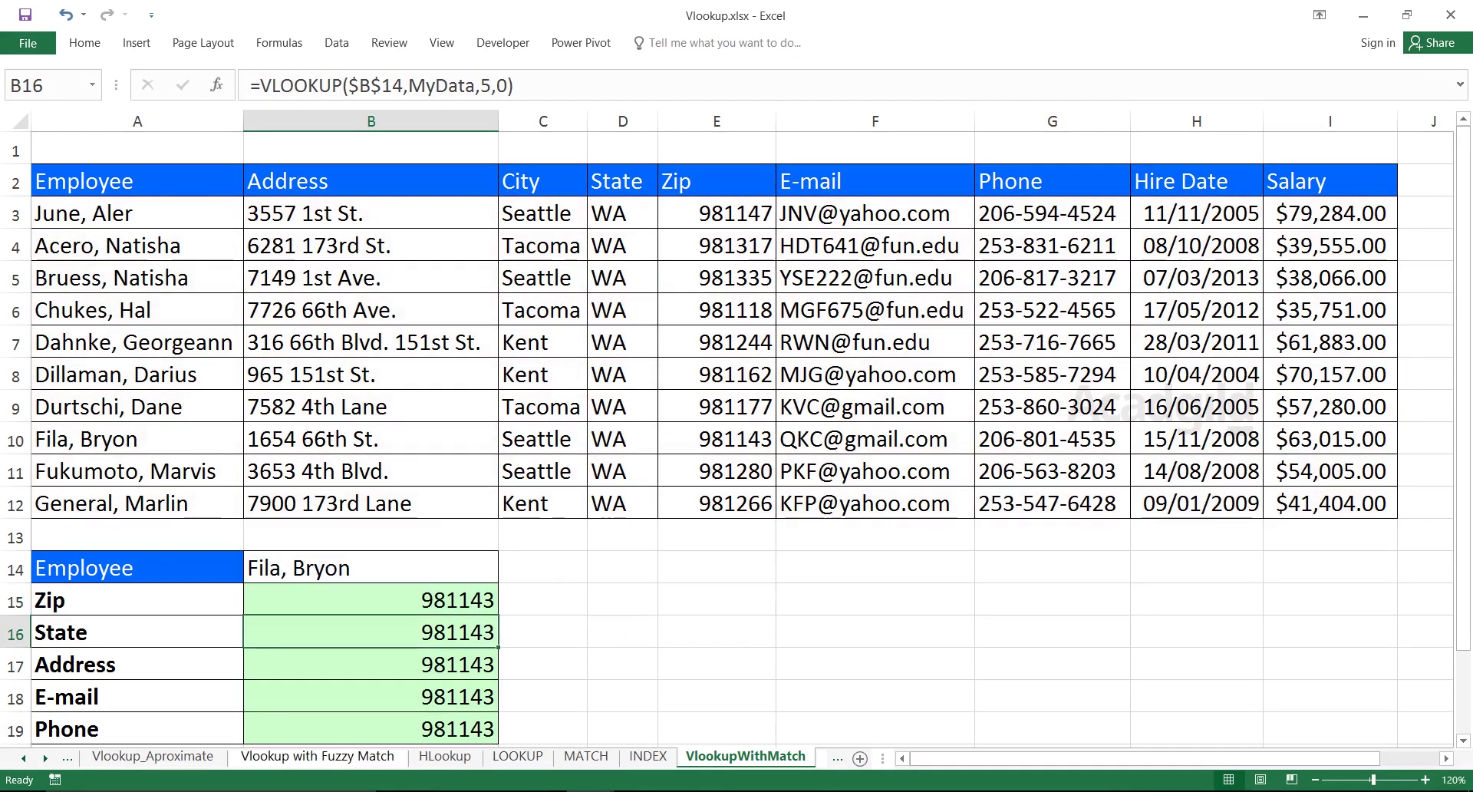
{"action": "left_click", "coordinate": [372, 568]}
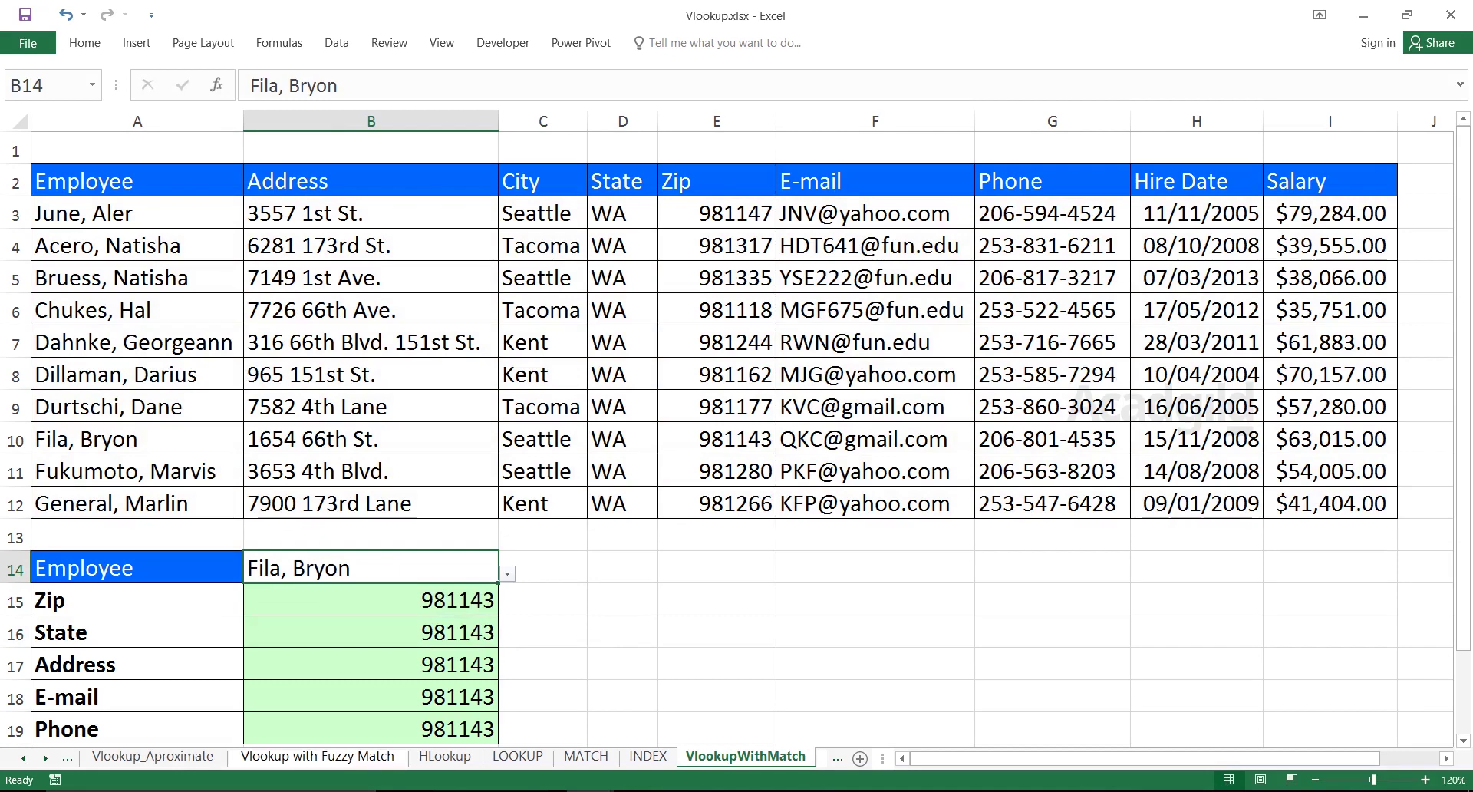
{"action": "left_click_drag", "start_coordinate": [115, 439], "coordinate": [768, 441]}
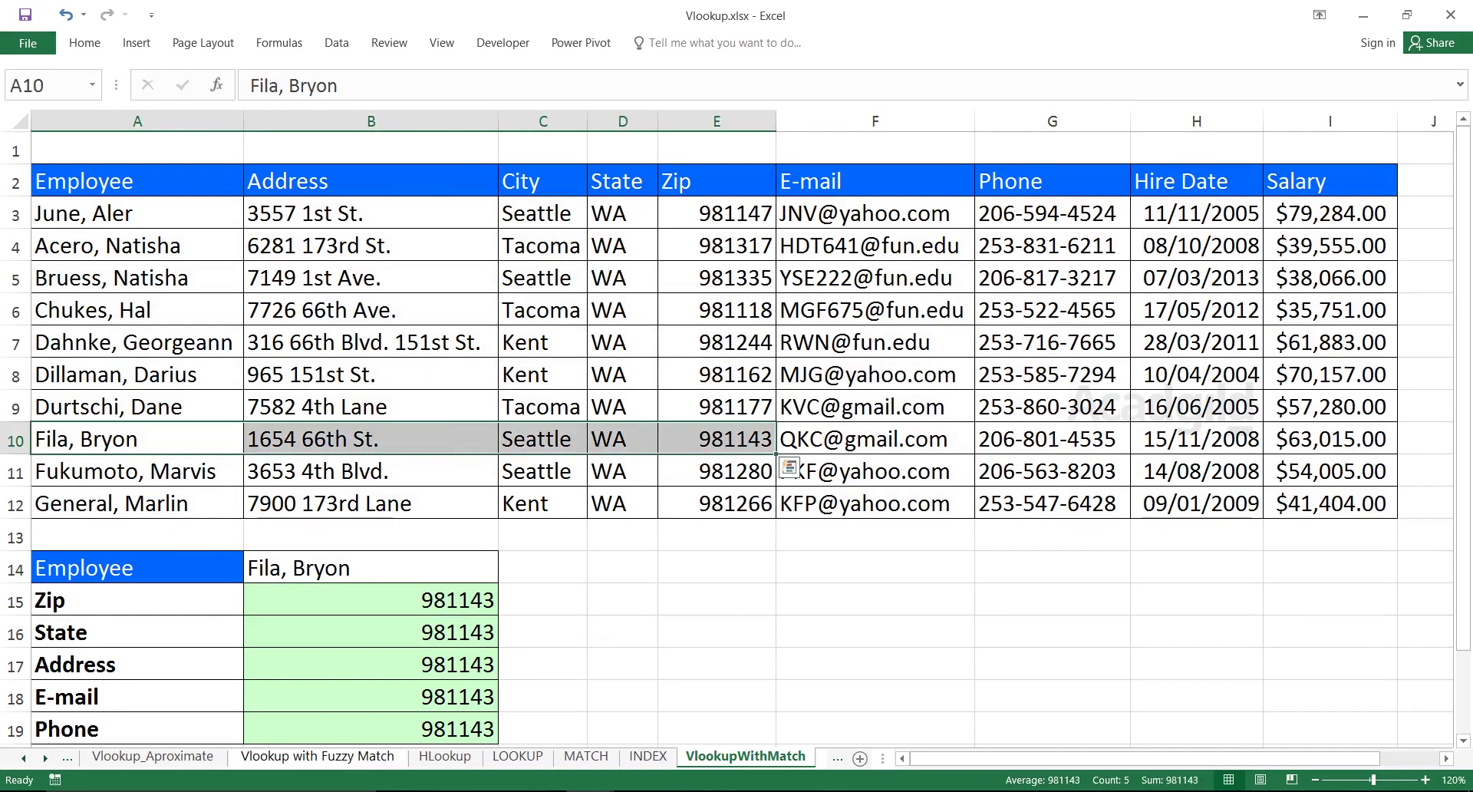
{"action": "left_click", "coordinate": [789, 468]}
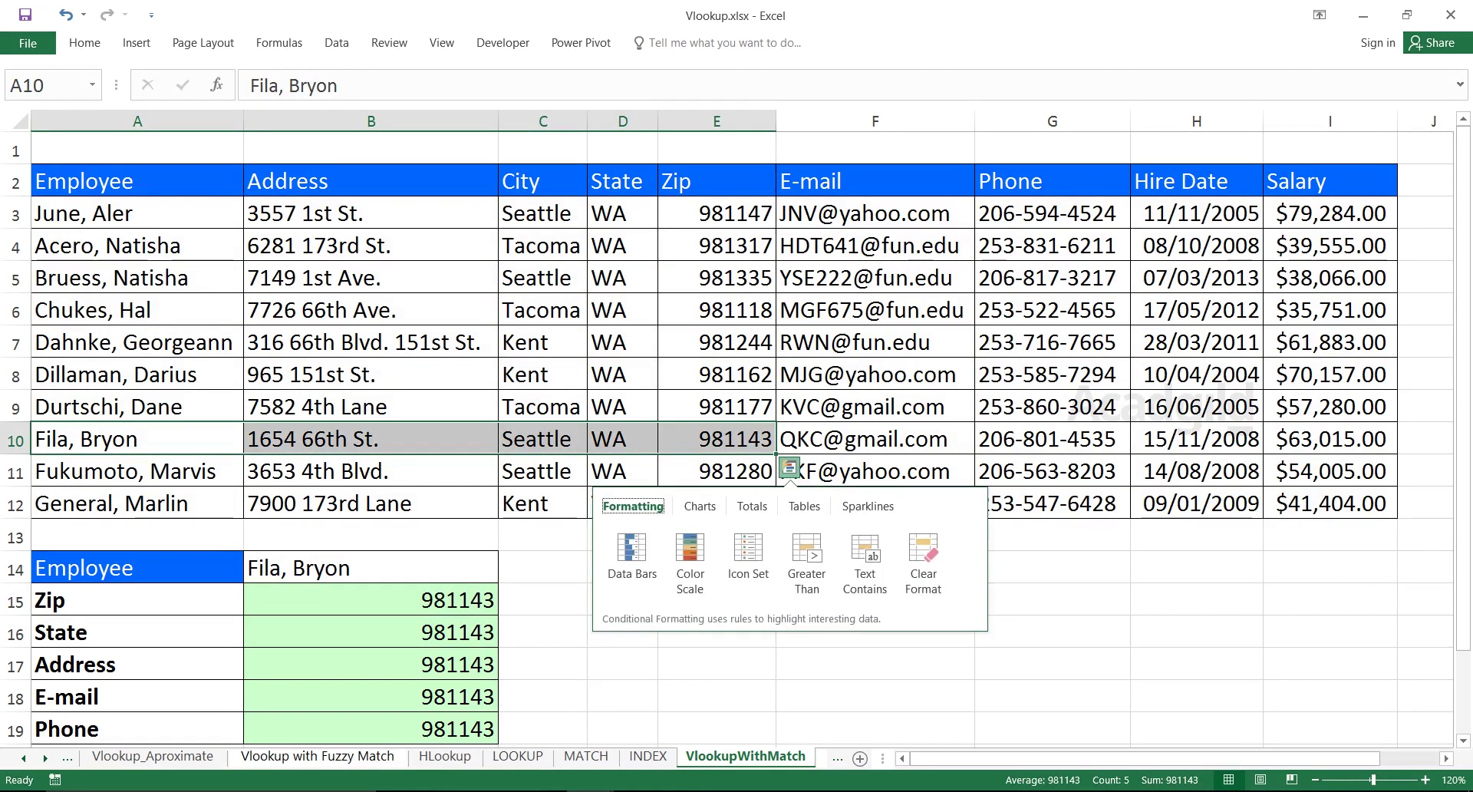
{"action": "left_click", "coordinate": [371, 600]}
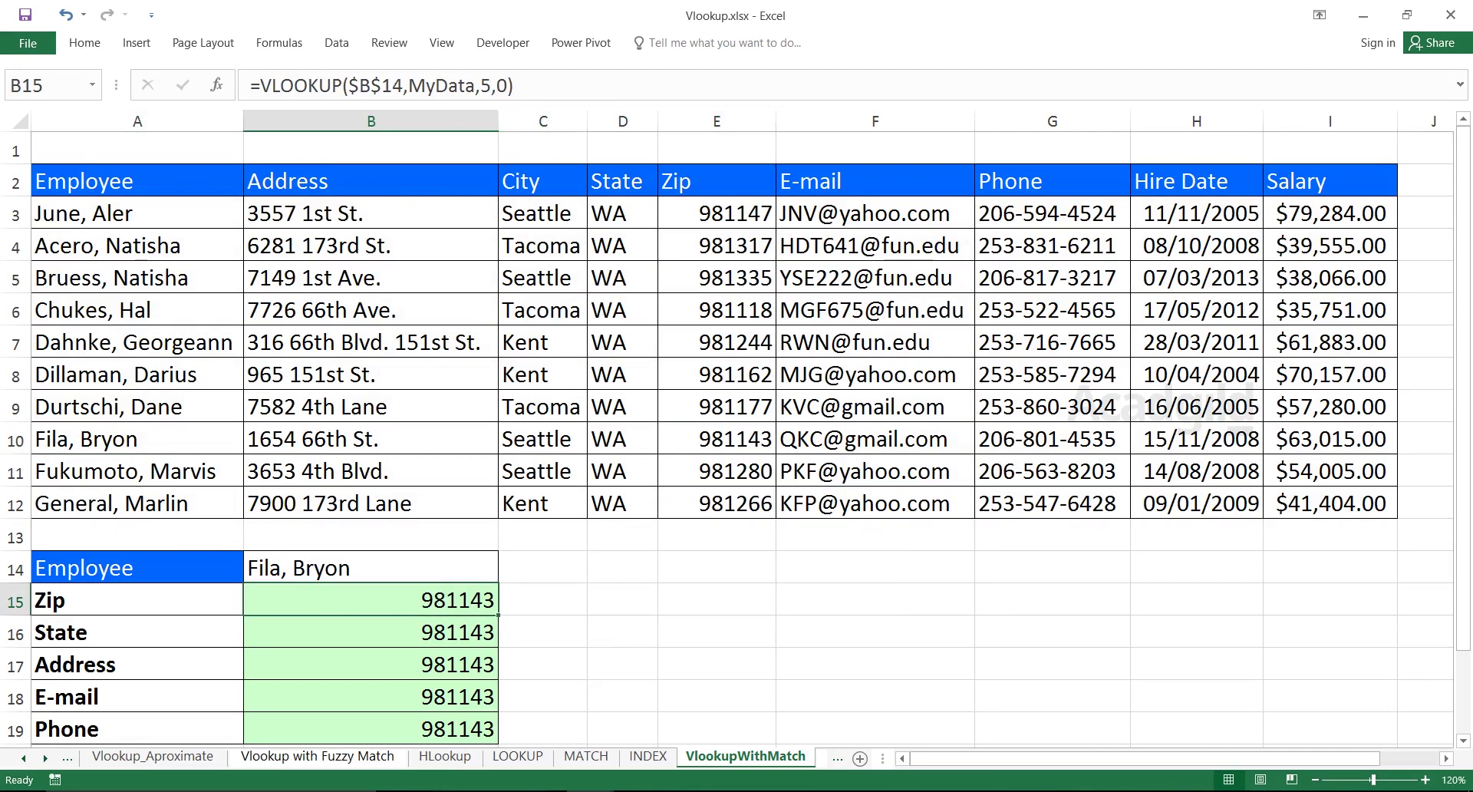
Open the formulas in B16 through B19 one by one to check their column index
{"action": "double_click", "coordinate": [428, 632]}
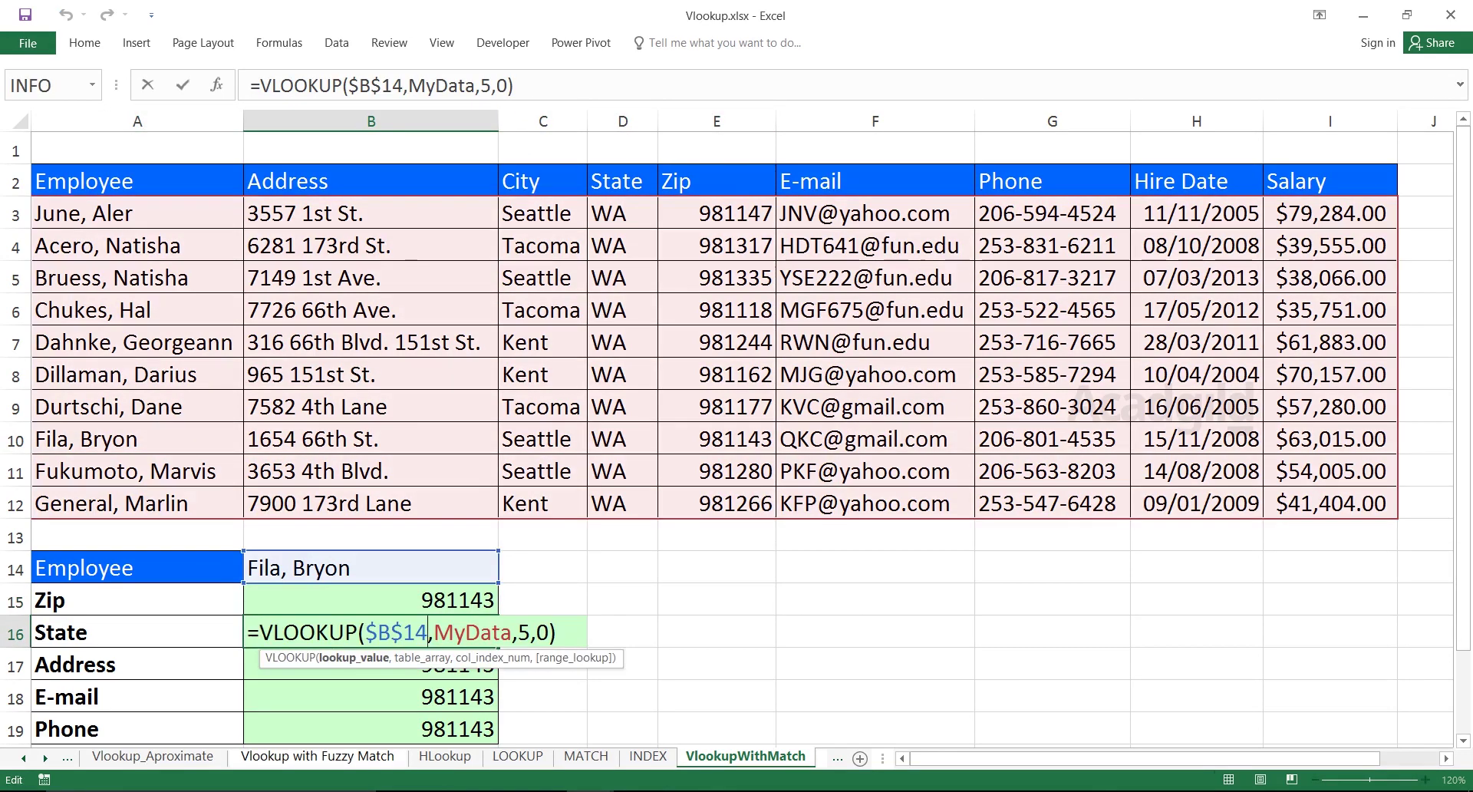
{"action": "key", "text": "Return"}
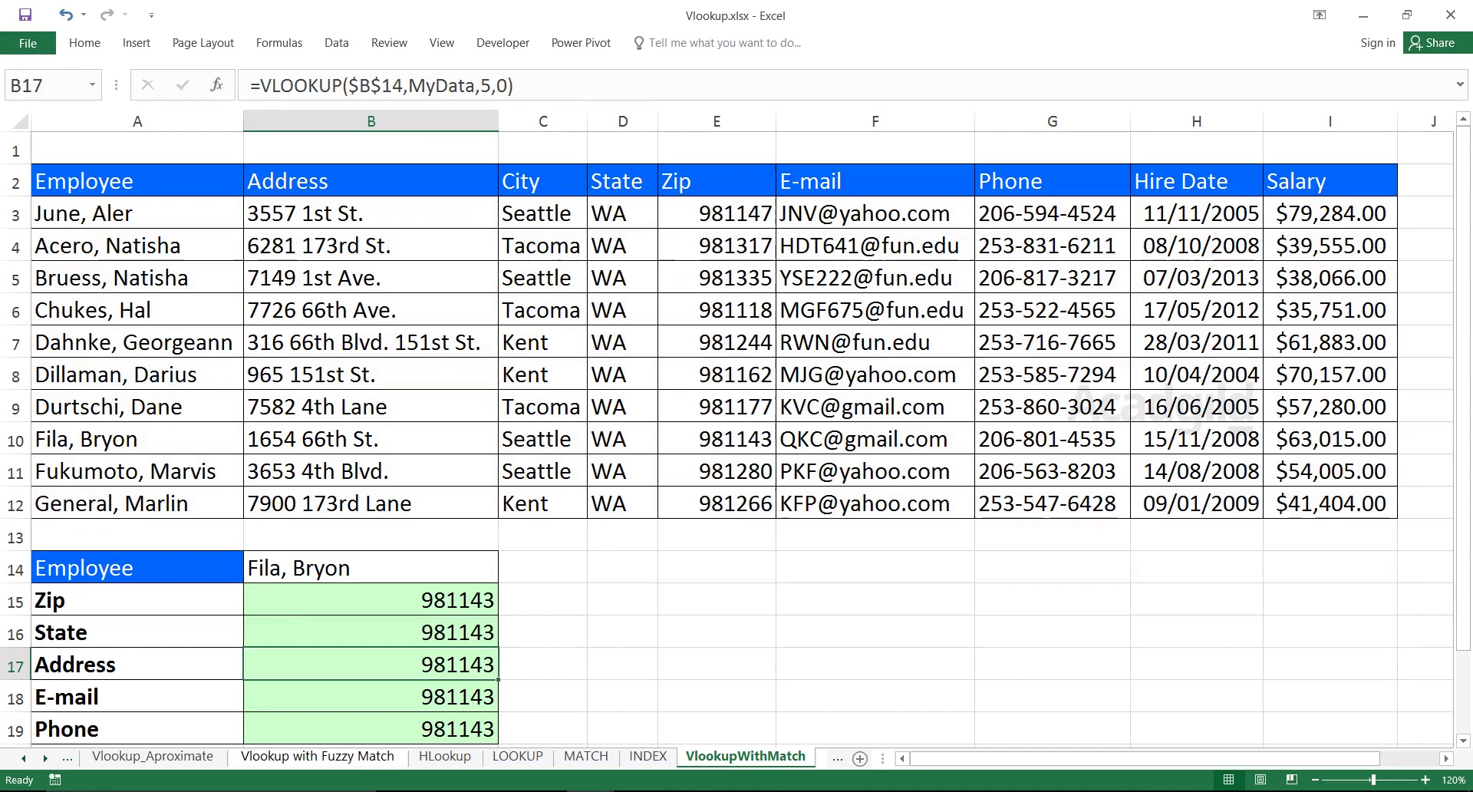
{"action": "double_click", "coordinate": [391, 665]}
{"action": "key", "text": "Return"}
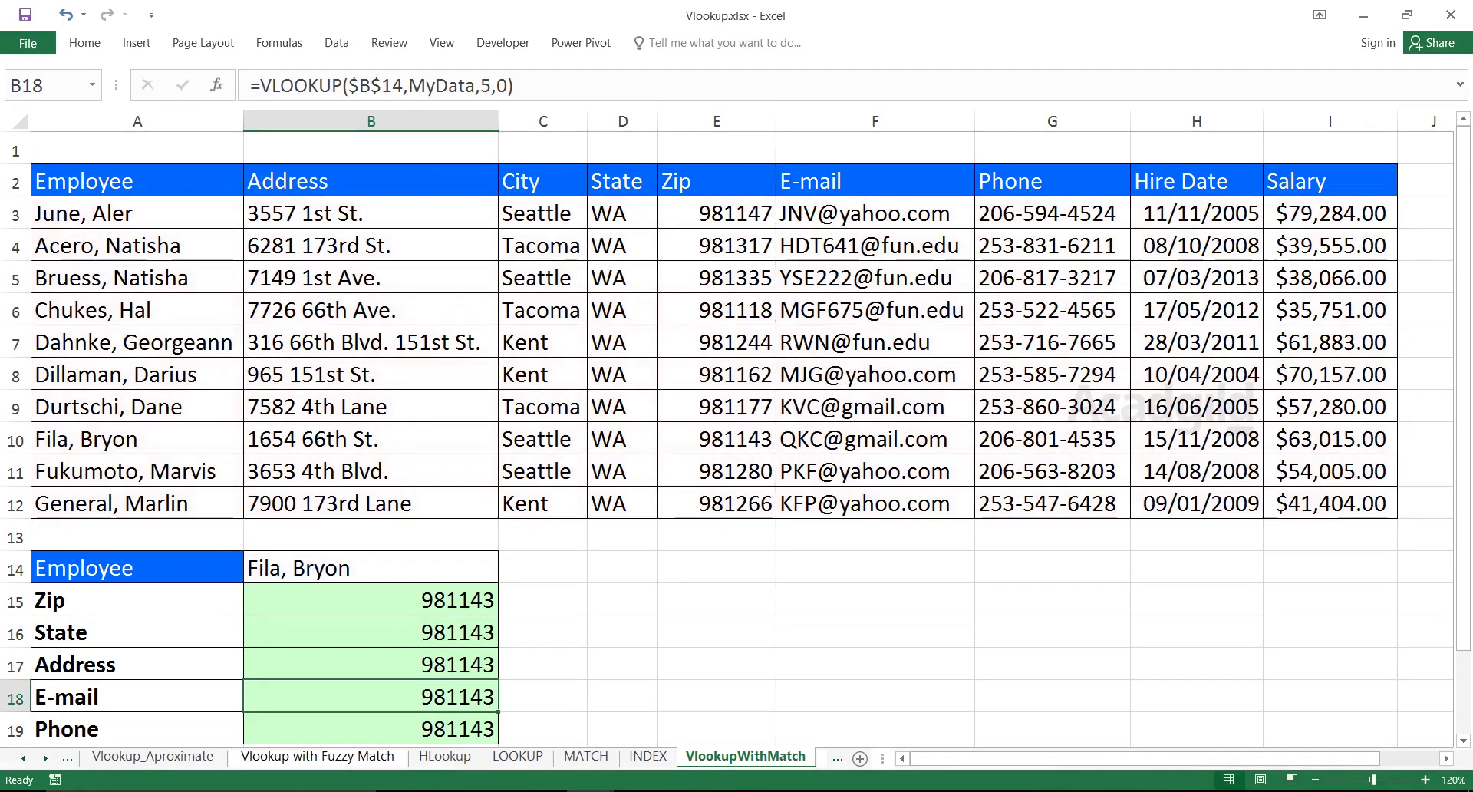
{"action": "double_click", "coordinate": [391, 696]}
{"action": "key", "text": "Return"}
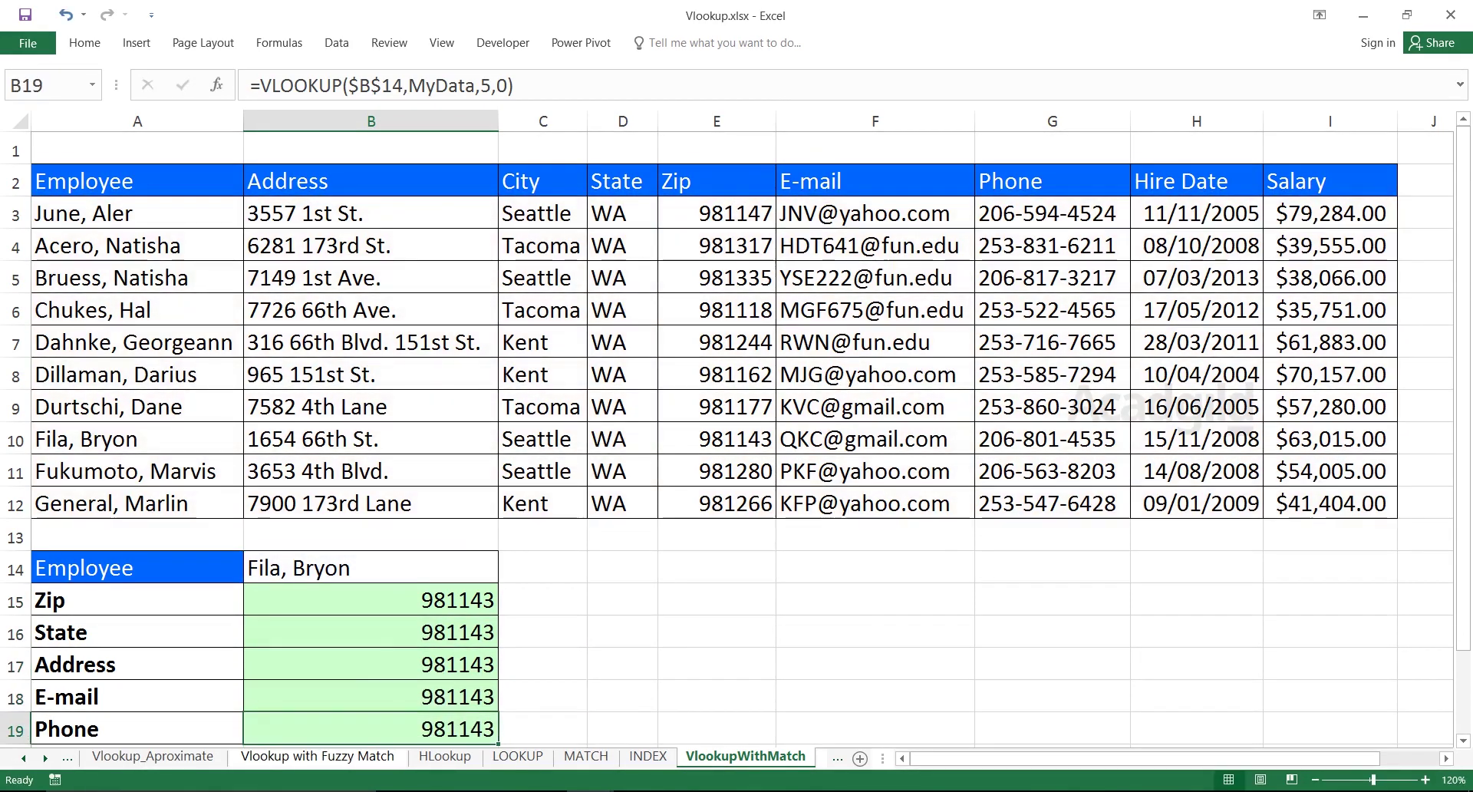
{"action": "double_click", "coordinate": [391, 729]}
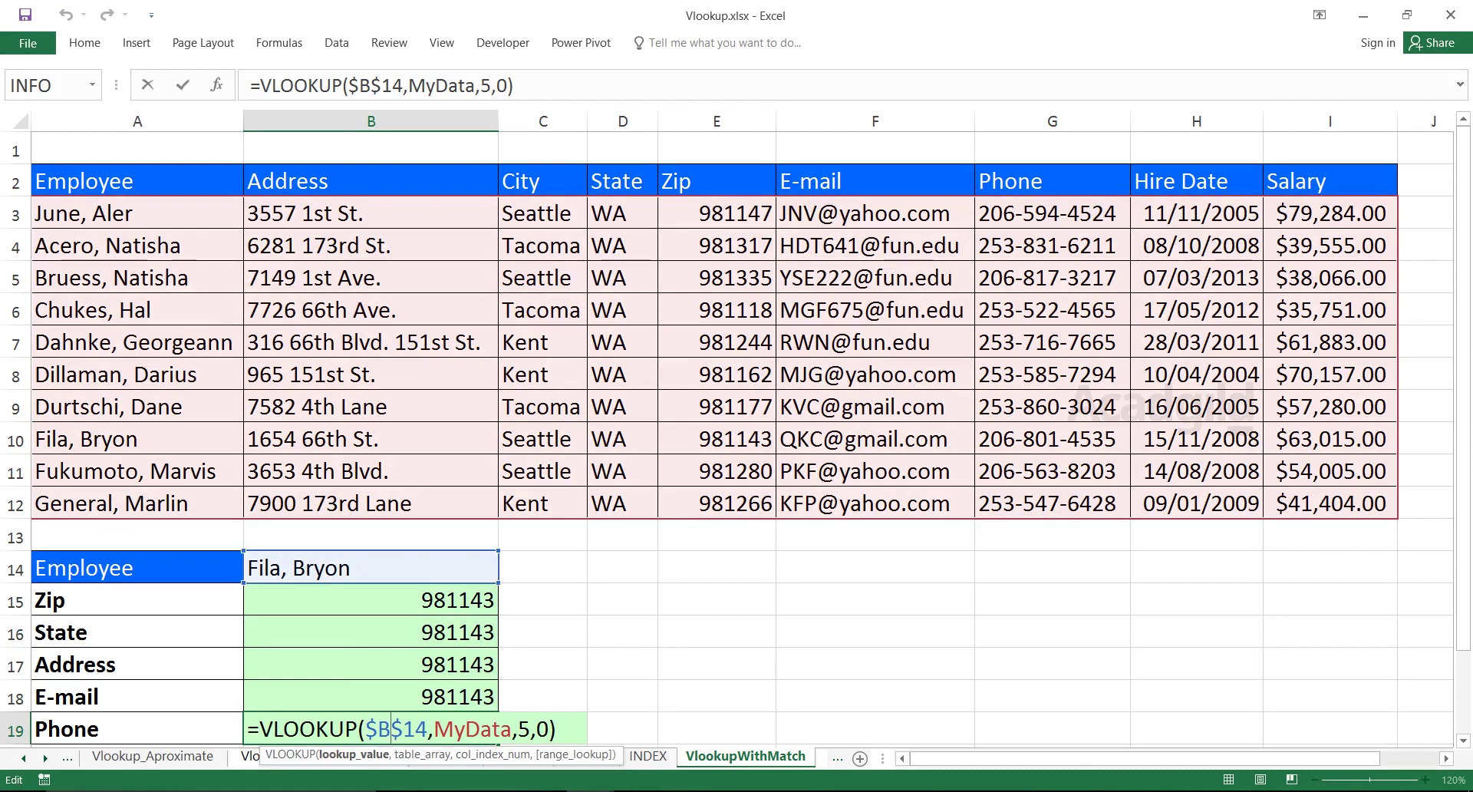
Count the data columns from Employee to State to find the column position for the State lookup in row 16
{"action": "left_click", "coordinate": [388, 633]}
{"action": "left_click_drag", "start_coordinate": [154, 633], "coordinate": [384, 633]}
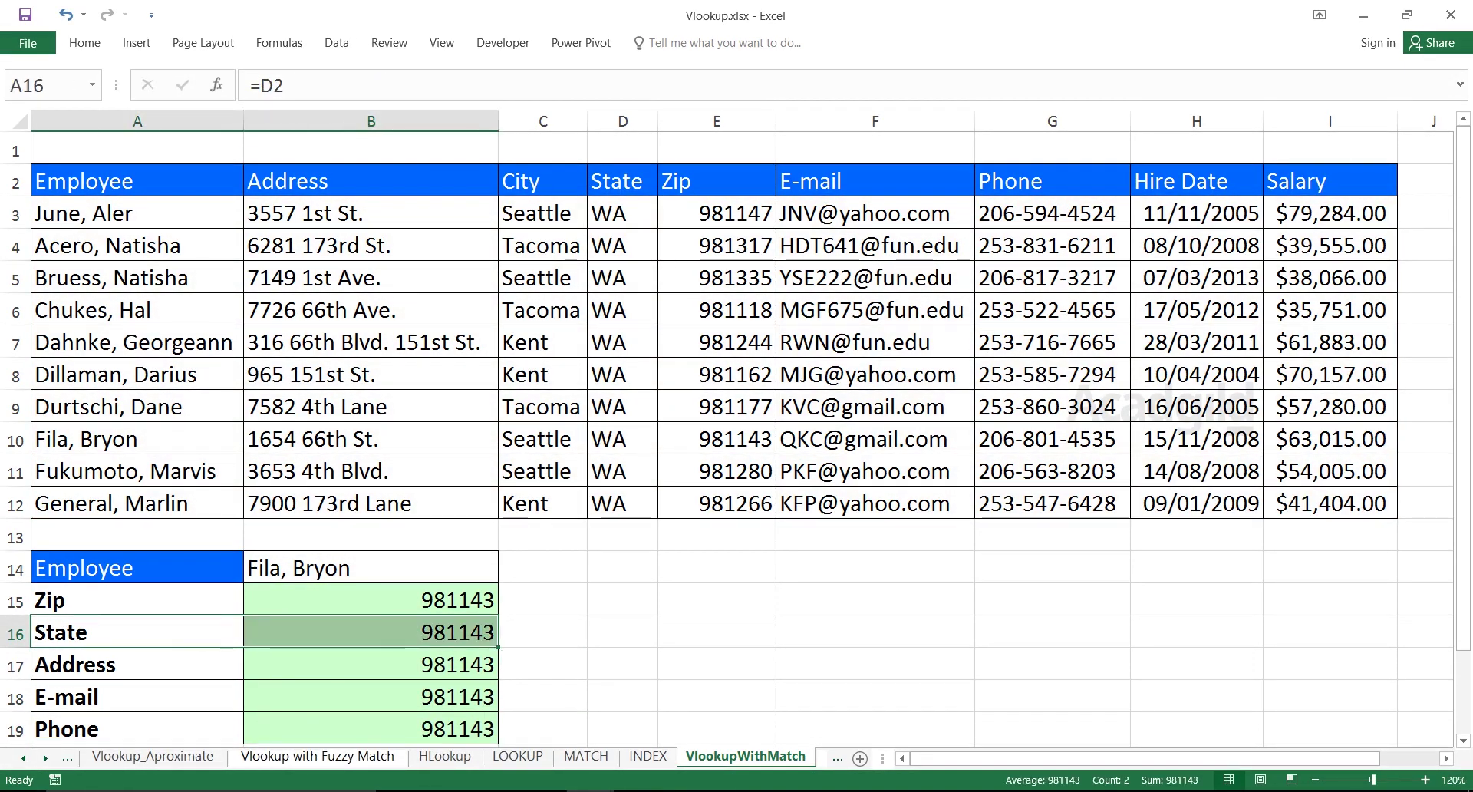
{"action": "left_click_drag", "start_coordinate": [154, 182], "coordinate": [153, 407]}
{"action": "left_click_drag", "start_coordinate": [337, 182], "coordinate": [338, 376]}
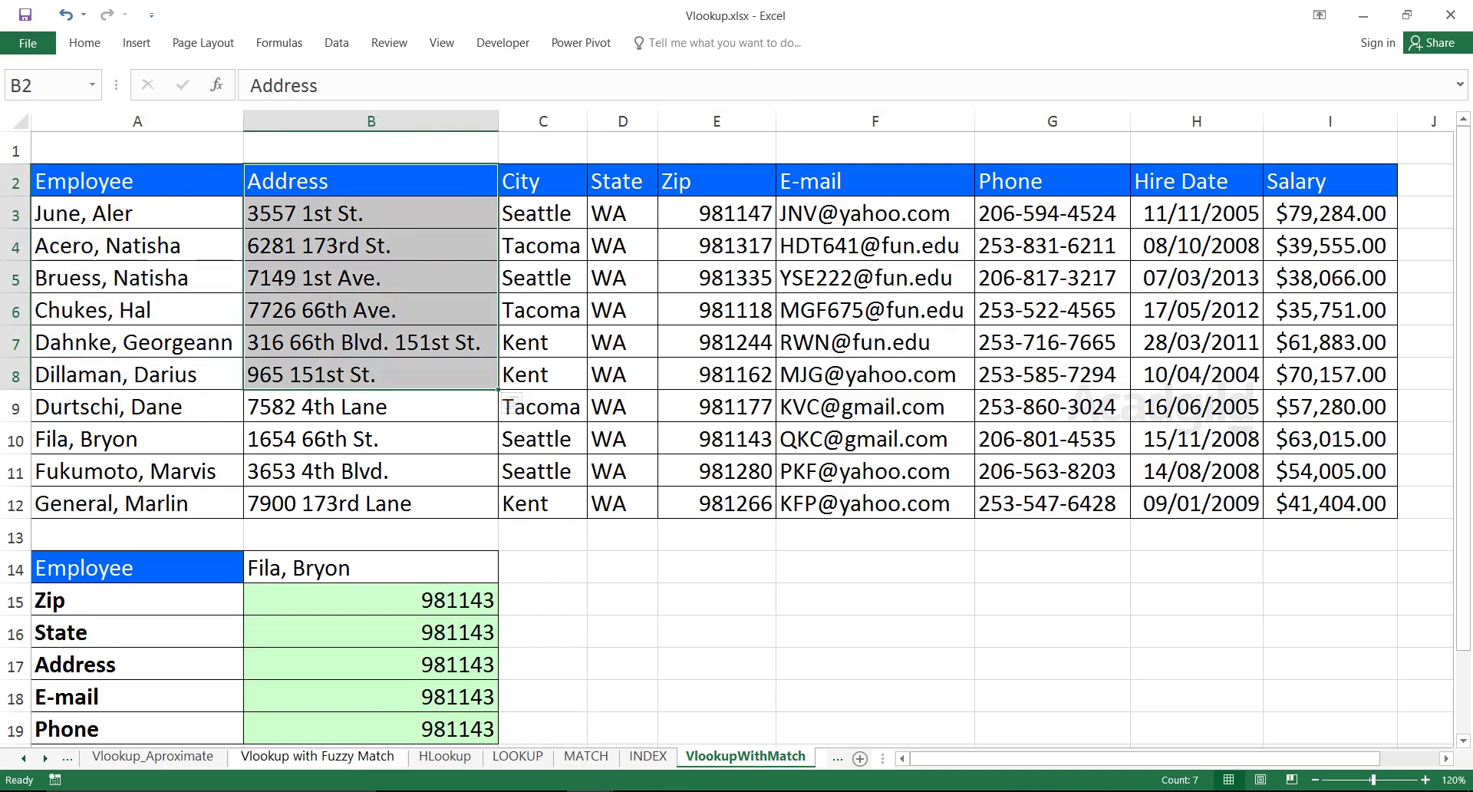
{"action": "left_click_drag", "start_coordinate": [543, 182], "coordinate": [544, 342]}
{"action": "left_click_drag", "start_coordinate": [622, 182], "coordinate": [623, 310]}
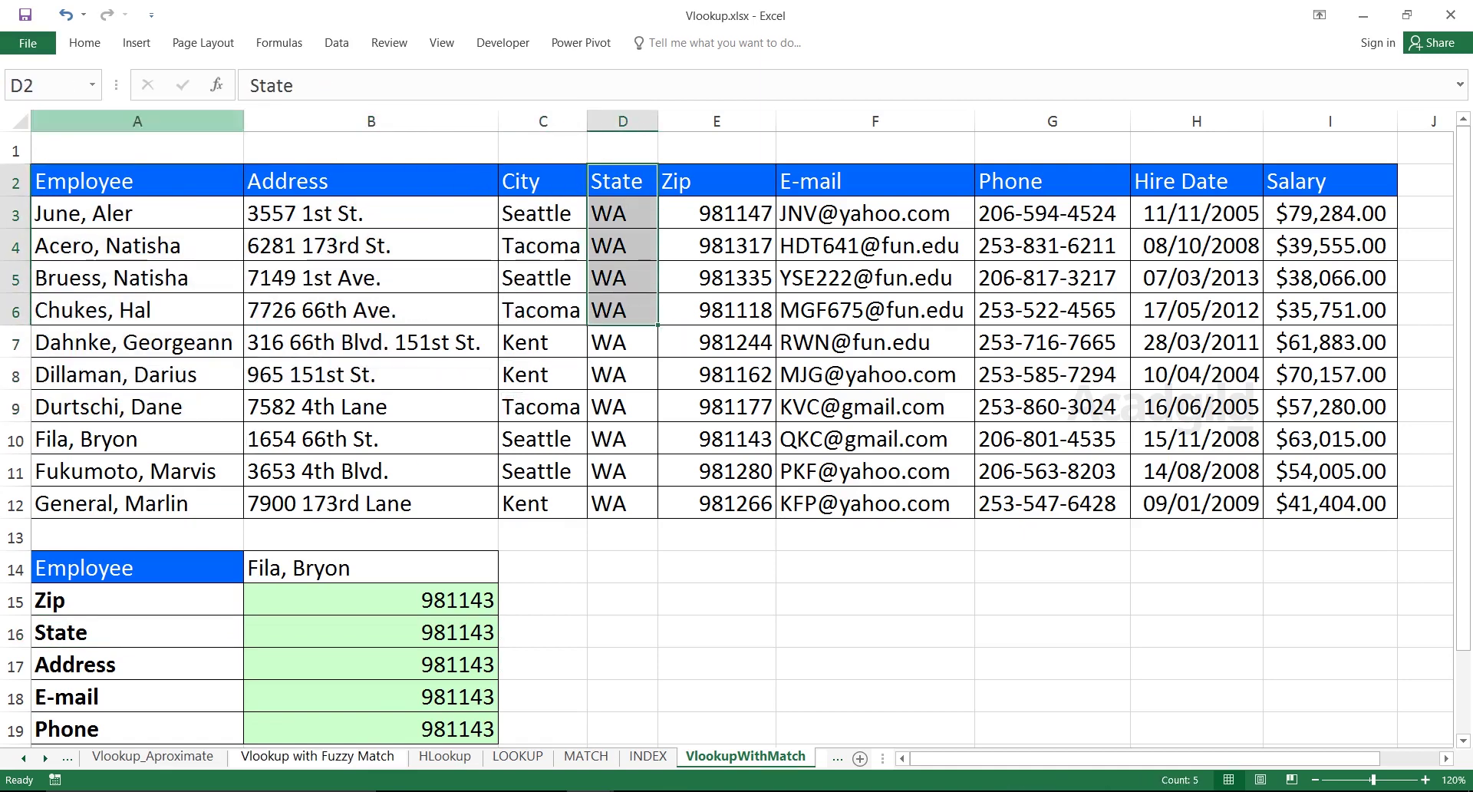
Enter the column numbers 1 in A1 and 2 in B1 above the Employee and Address headers
{"action": "left_click", "coordinate": [138, 148]}
{"action": "type", "text": "1"}
{"action": "key", "text": "Tab"}
{"action": "type", "text": "3"}
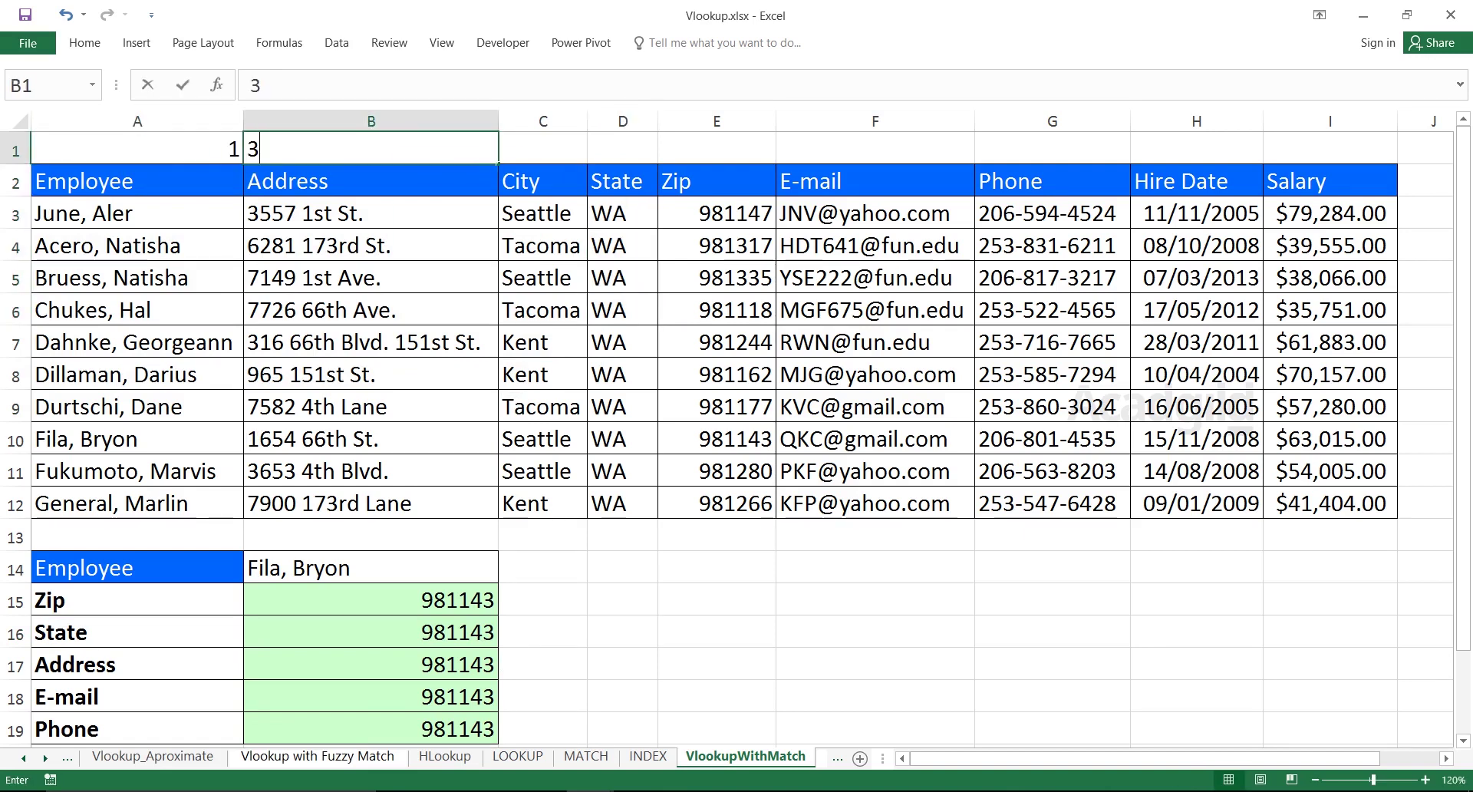
{"action": "key", "text": "Right"}
{"action": "key", "text": "Left"}
{"action": "type", "text": "2"}
{"action": "key", "text": "Return"}
Extend the column numbering from A1:B1 across row 1 up to 9 in I1
{"action": "left_click_drag", "start_coordinate": [139, 148], "coordinate": [371, 148]}
{"action": "left_click_drag", "start_coordinate": [498, 164], "coordinate": [1385, 150]}
{"action": "left_click", "coordinate": [716, 181]}
Set the column index in the State lookup formula in B16 to 4
{"action": "left_click_drag", "start_coordinate": [623, 148], "coordinate": [623, 470]}
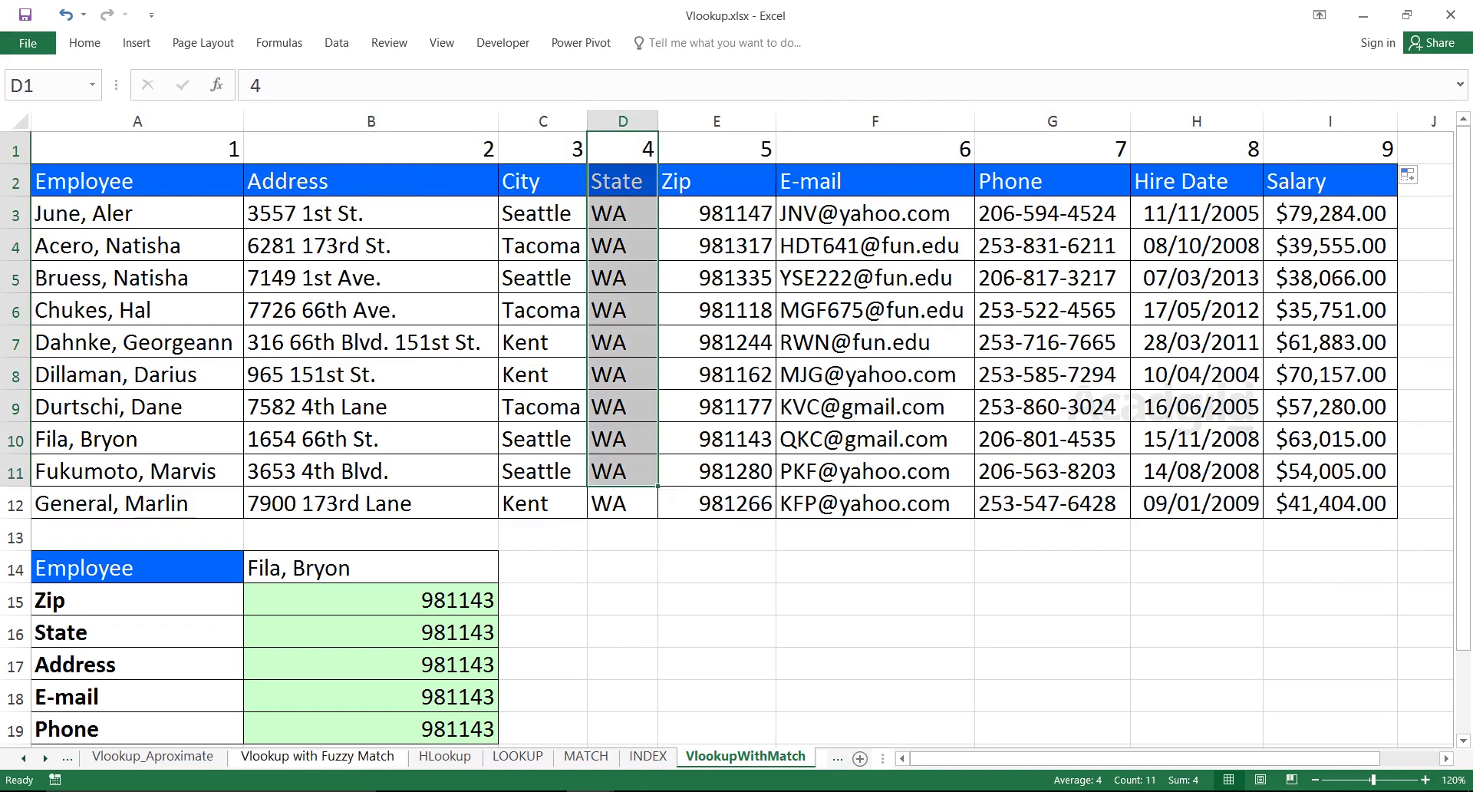
{"action": "double_click", "coordinate": [422, 633]}
{"action": "left_click", "coordinate": [530, 632]}
{"action": "key", "text": "BackSpace"}
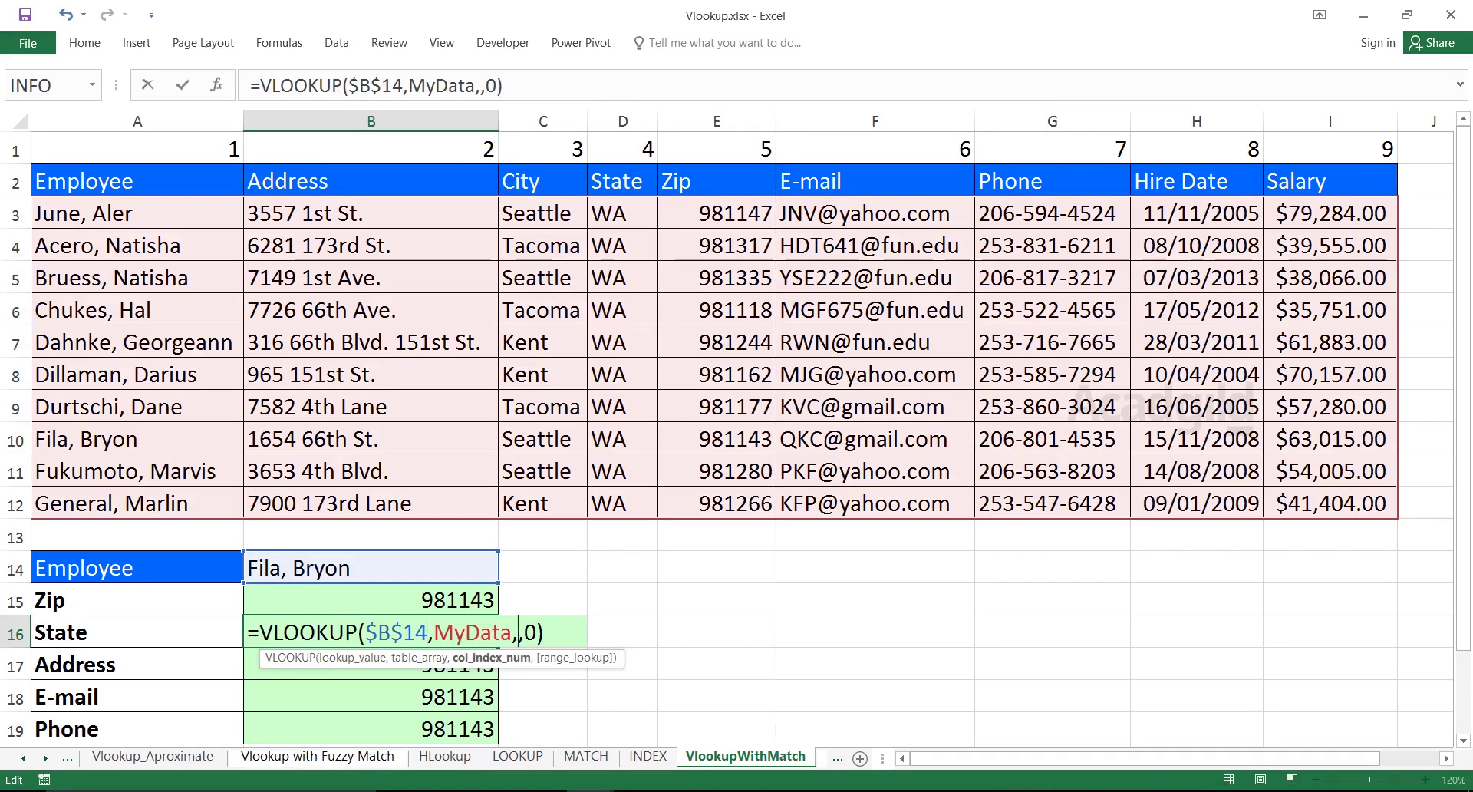
{"action": "type", "text": "4"}
{"action": "key", "text": "Return"}
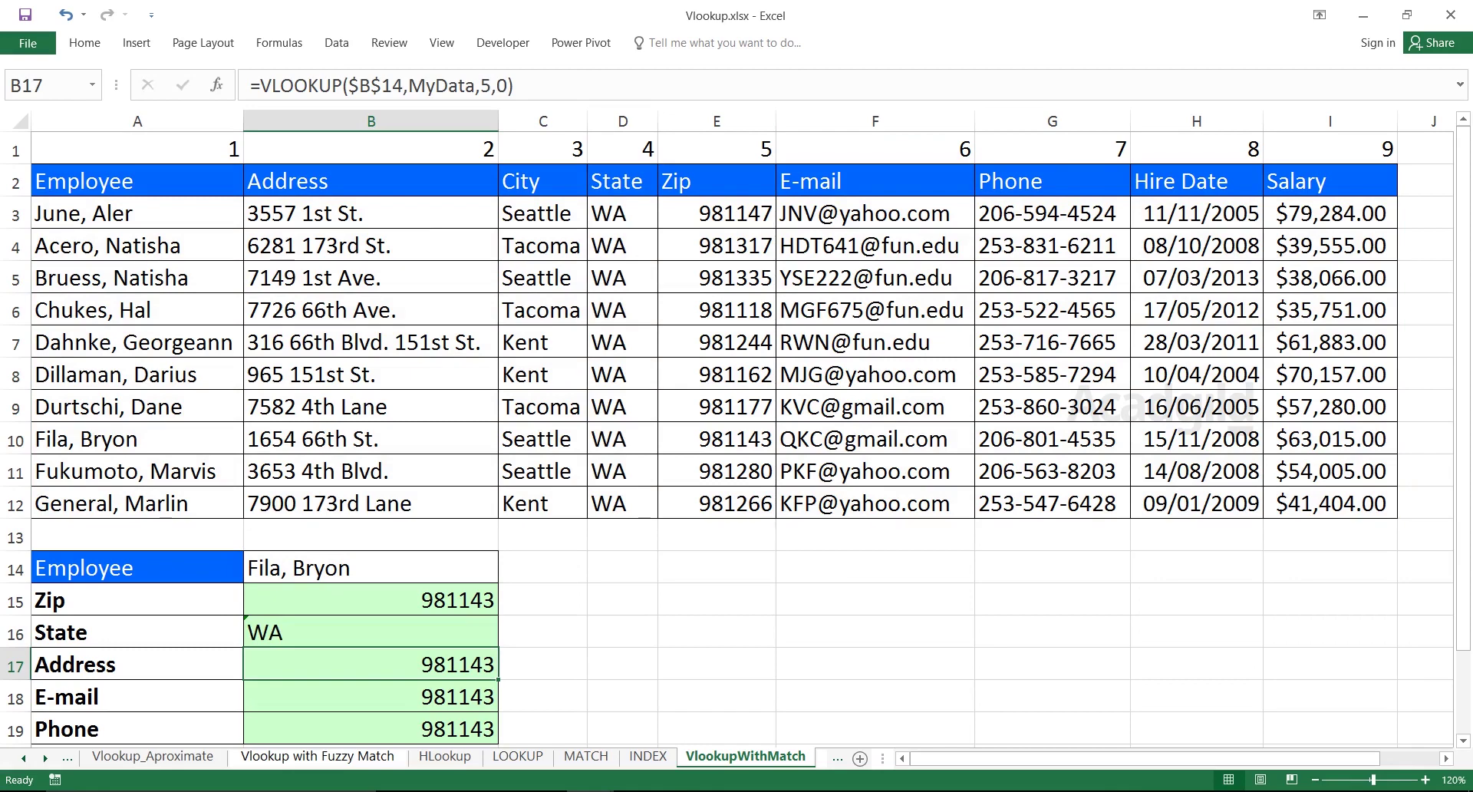
Set the column index in the Address lookup formula in B17 to 2
{"action": "double_click", "coordinate": [390, 664]}
{"action": "left_click", "coordinate": [530, 664]}
{"action": "key", "text": "BackSpace"}
{"action": "type", "text": "2"}
{"action": "key", "text": "Return"}
Set the column index in the E-mail lookup formula in B18 to 6
{"action": "double_click", "coordinate": [358, 697]}
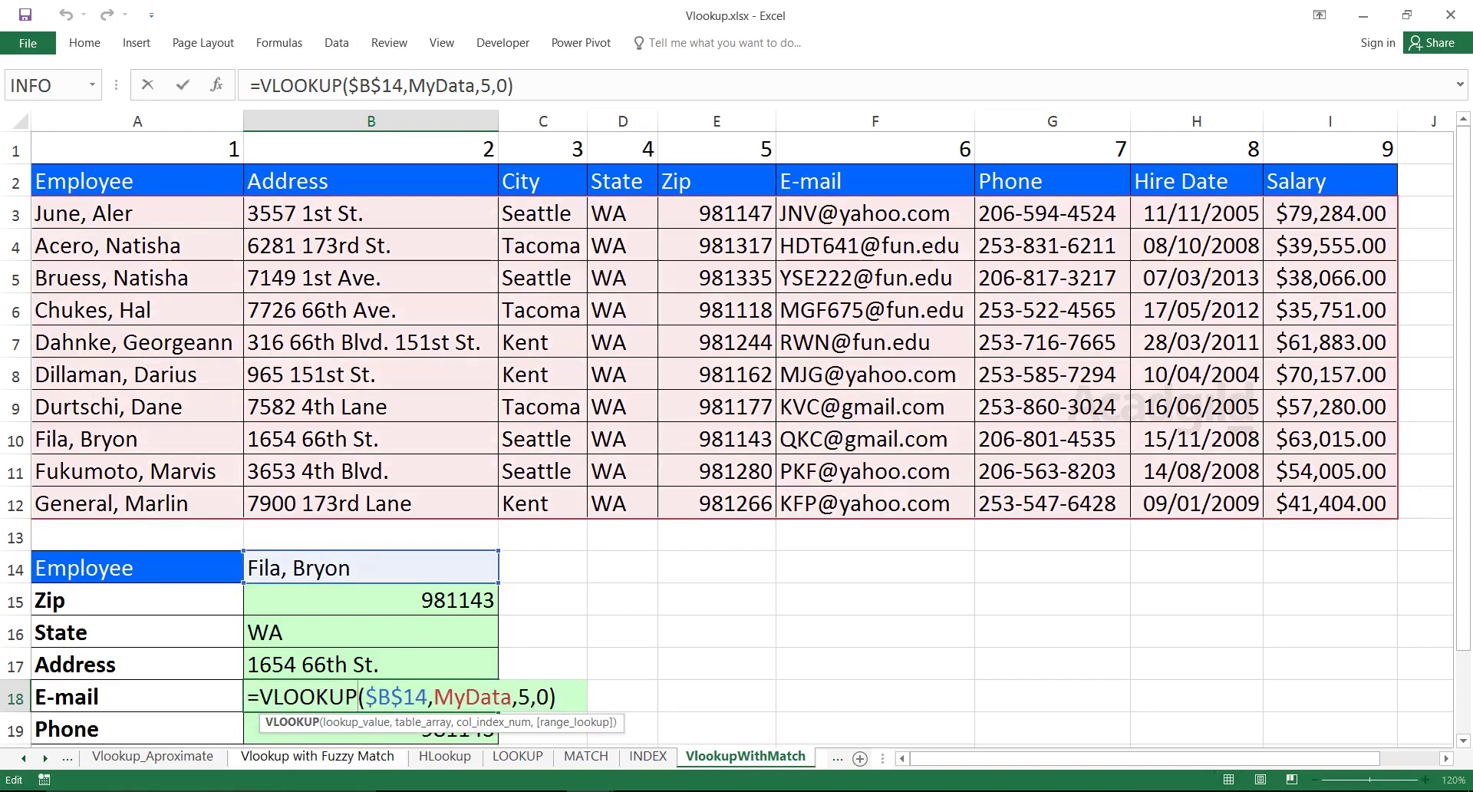
{"action": "left_click", "coordinate": [531, 697]}
{"action": "key", "text": "BackSpace"}
{"action": "type", "text": "6"}
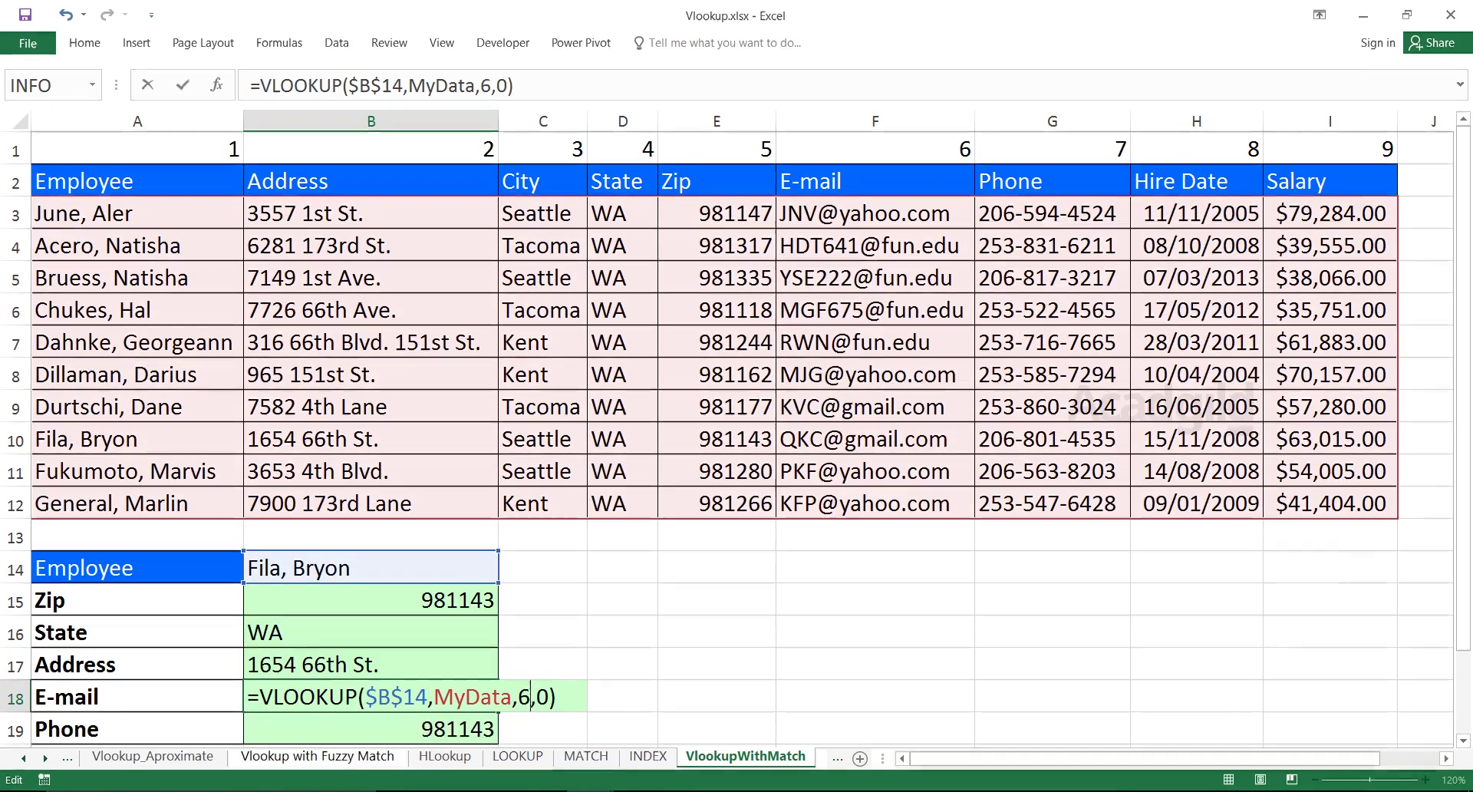
{"action": "key", "text": "Return"}
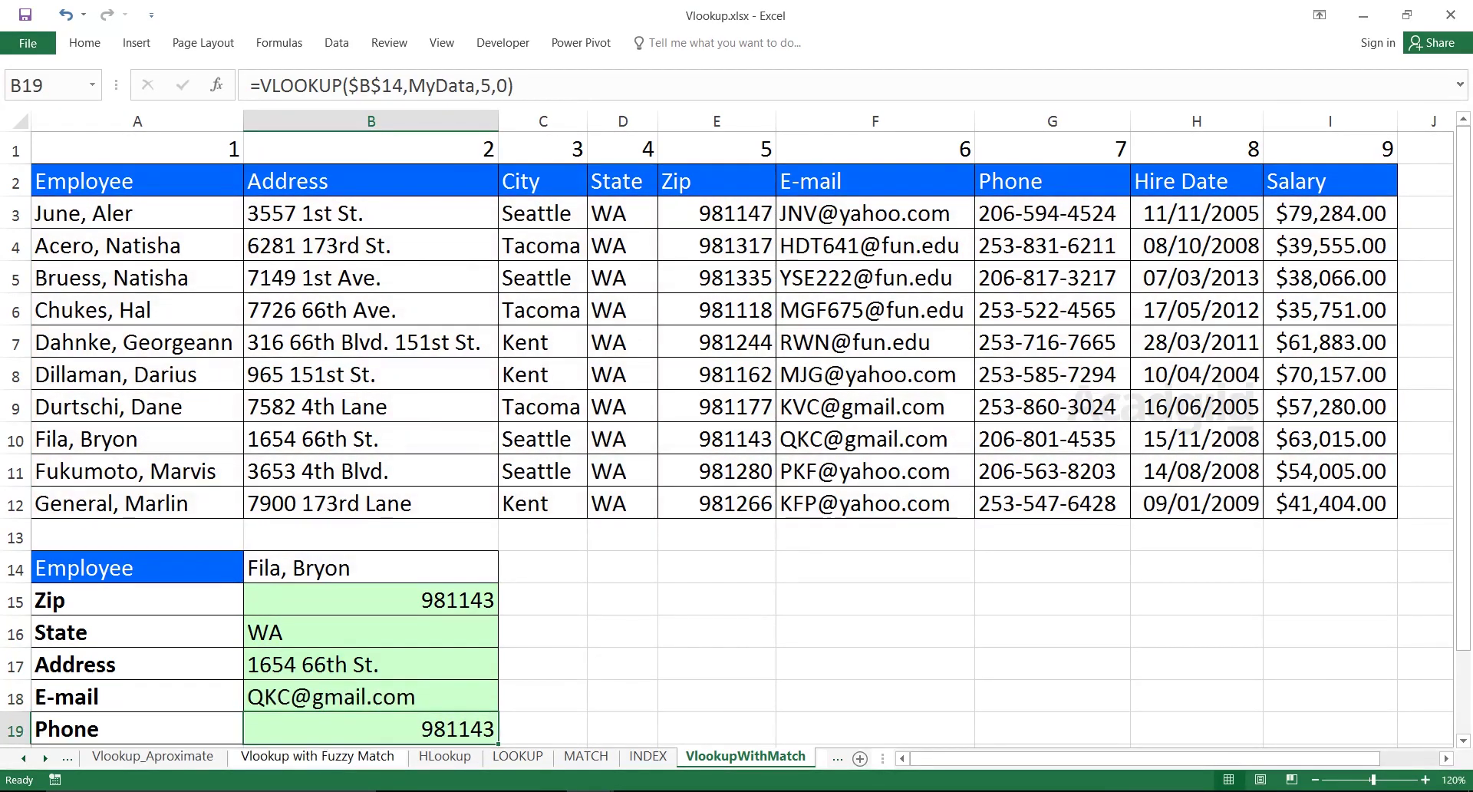
Set the column index in the Phone lookup formula in B19 to 7
{"action": "key", "text": "F2"}
{"action": "key", "text": "Left"}
{"action": "key", "text": "Left"}
{"action": "key", "text": "Left"}
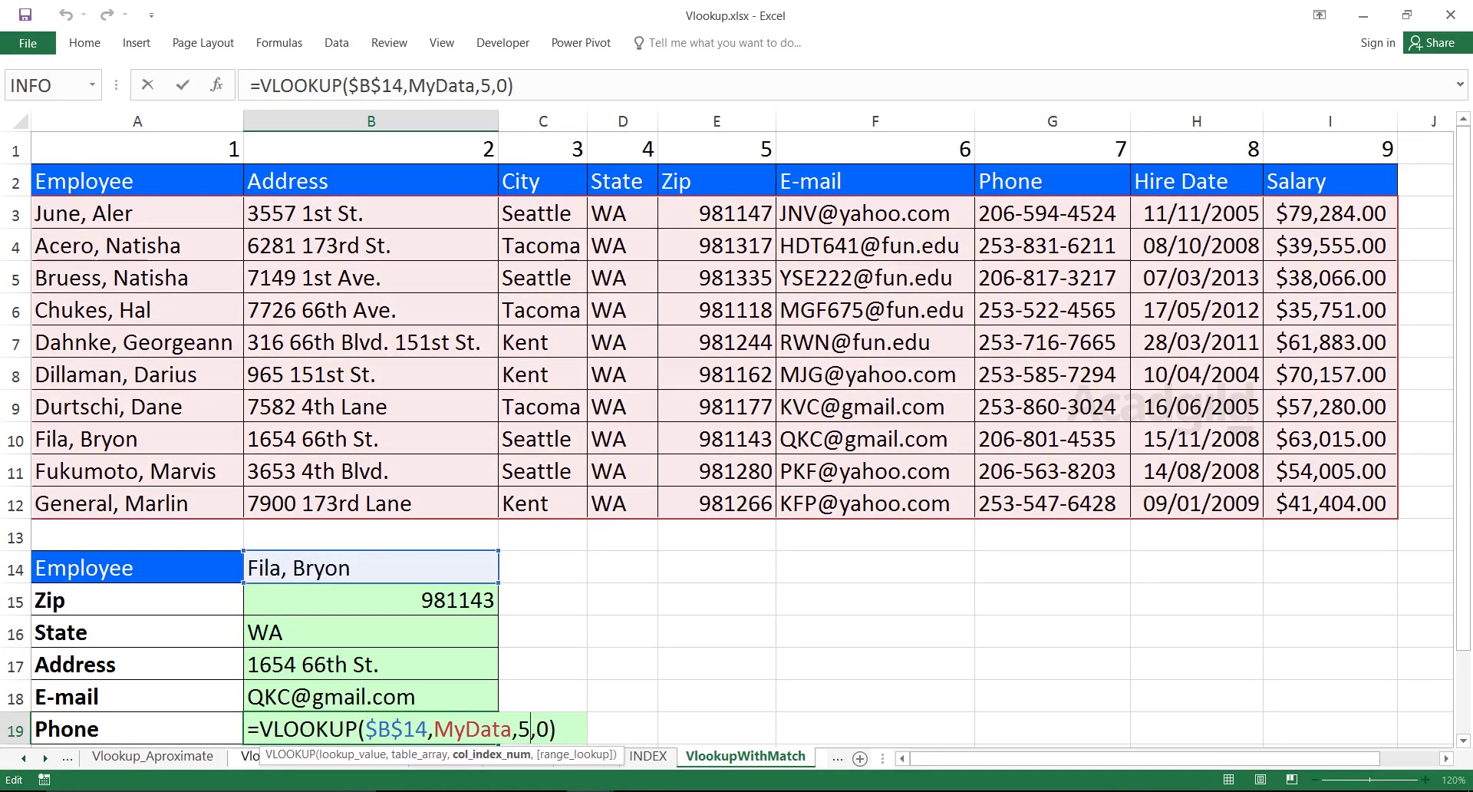
{"action": "key", "text": "BackSpace"}
{"action": "type", "text": "7"}
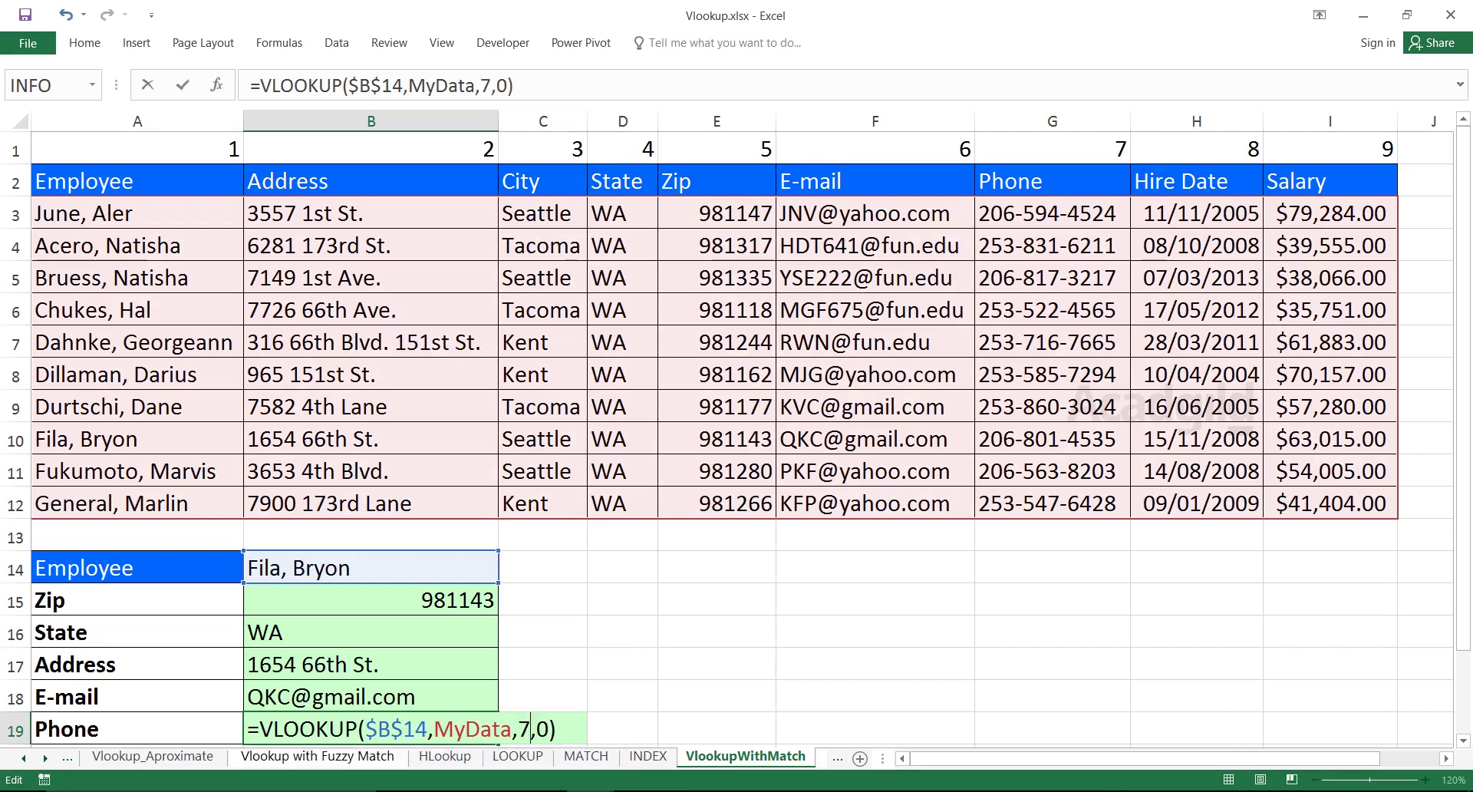
{"action": "key", "text": "Return"}
Review the lookup results in B15:B19 and examine the arguments of the Zip lookup formula in B15
{"action": "left_click_drag", "start_coordinate": [371, 568], "coordinate": [371, 697]}
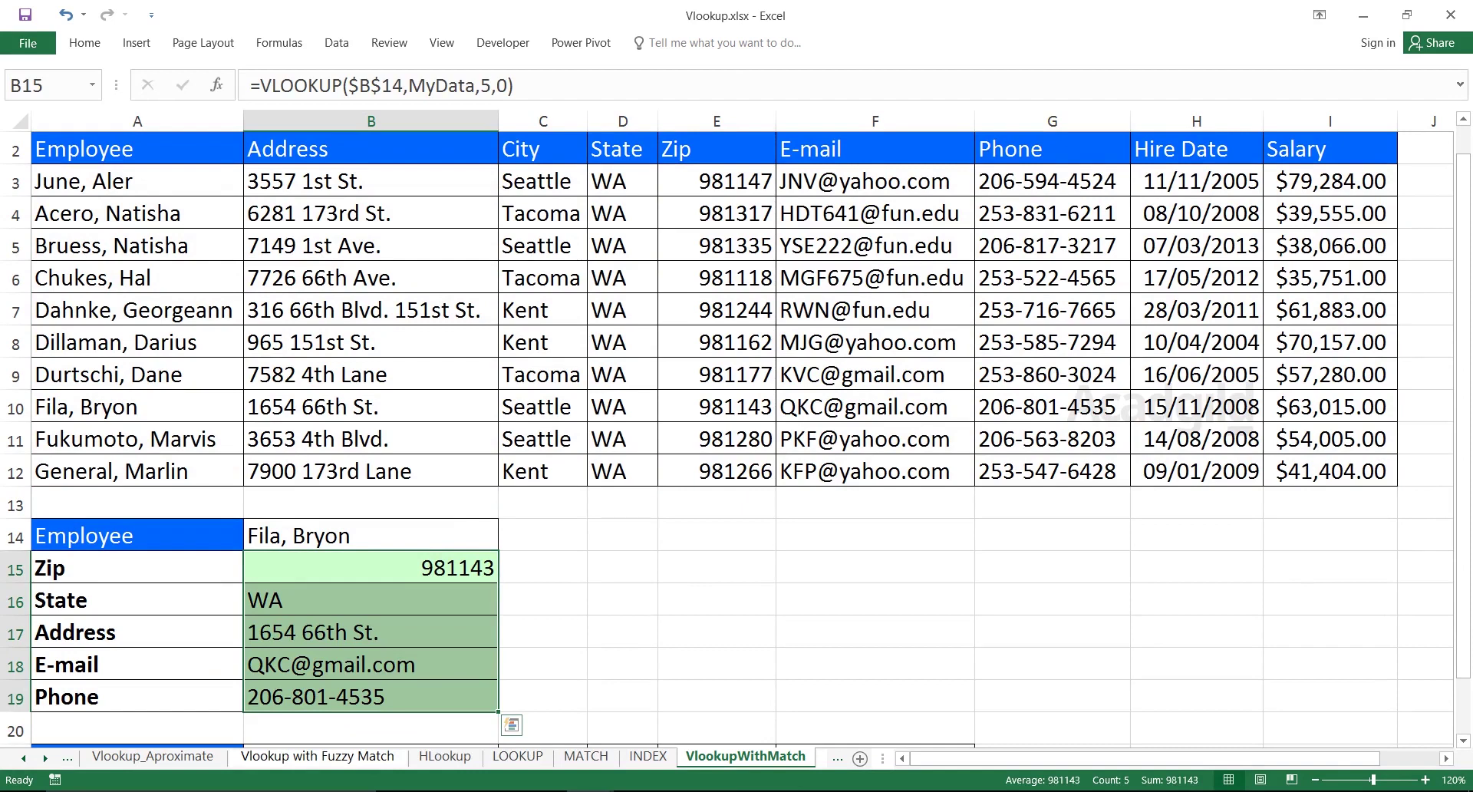
{"action": "left_click", "coordinate": [623, 568]}
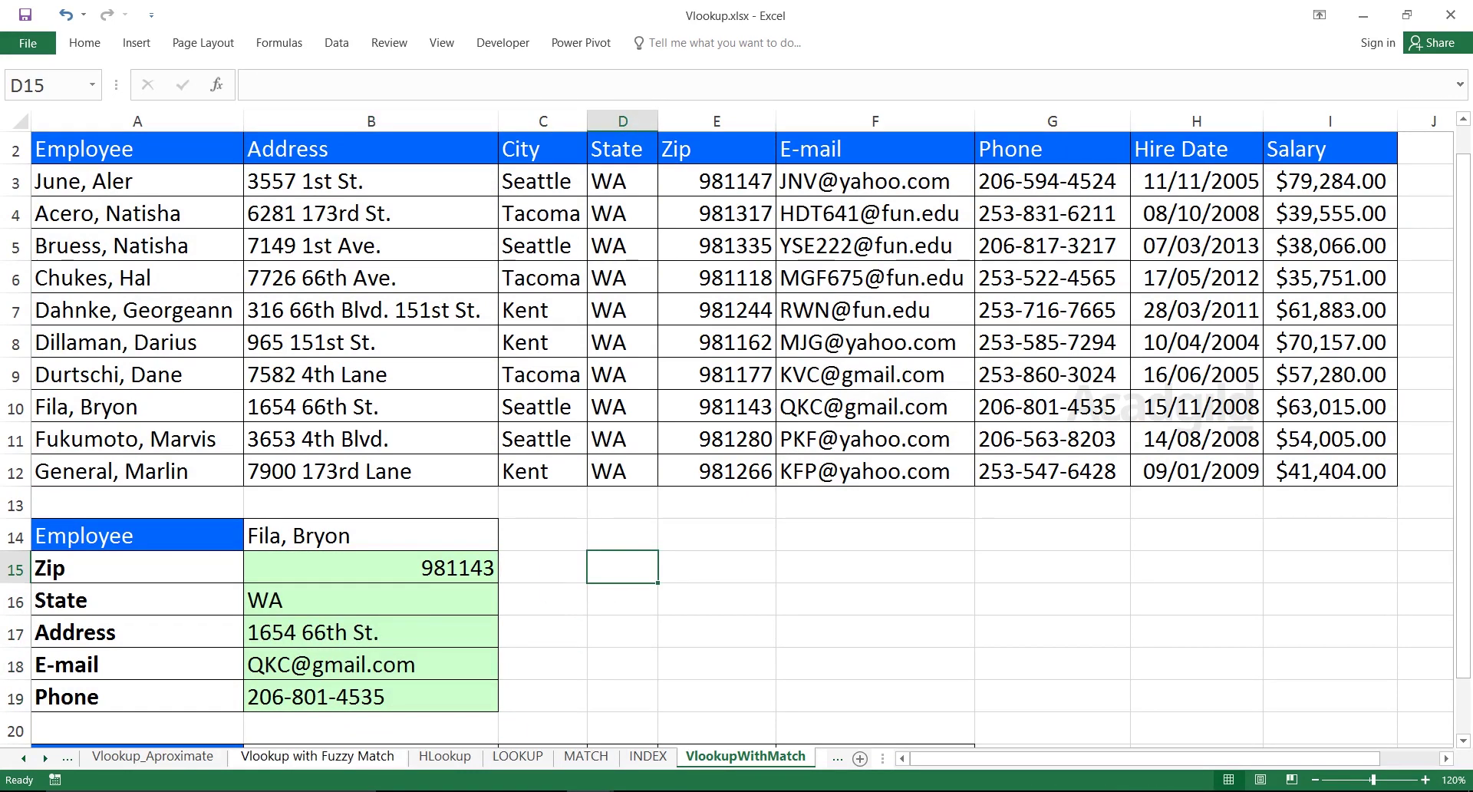
{"action": "double_click", "coordinate": [454, 568]}
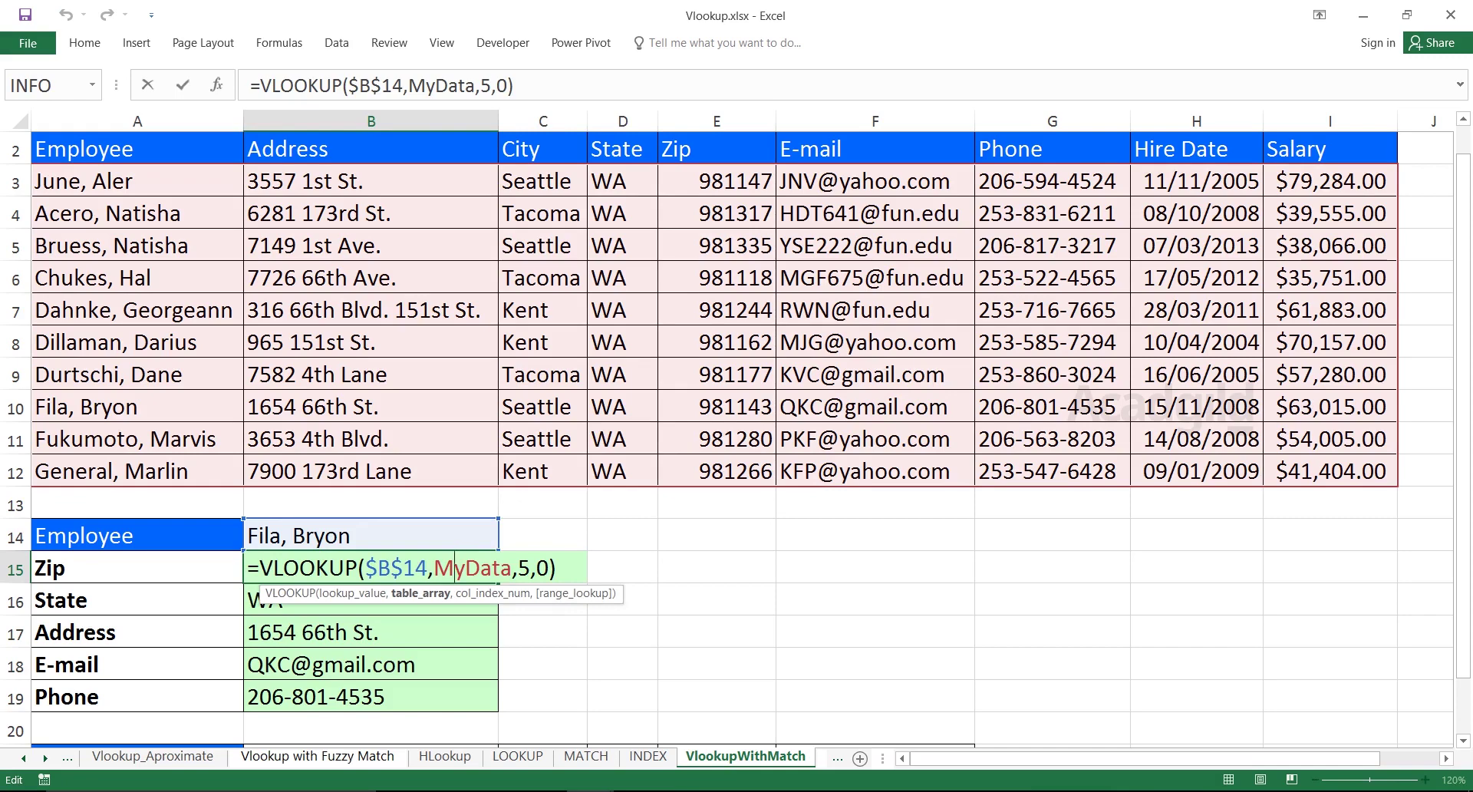
{"action": "key", "text": "Return"}
{"action": "key", "text": "Up"}
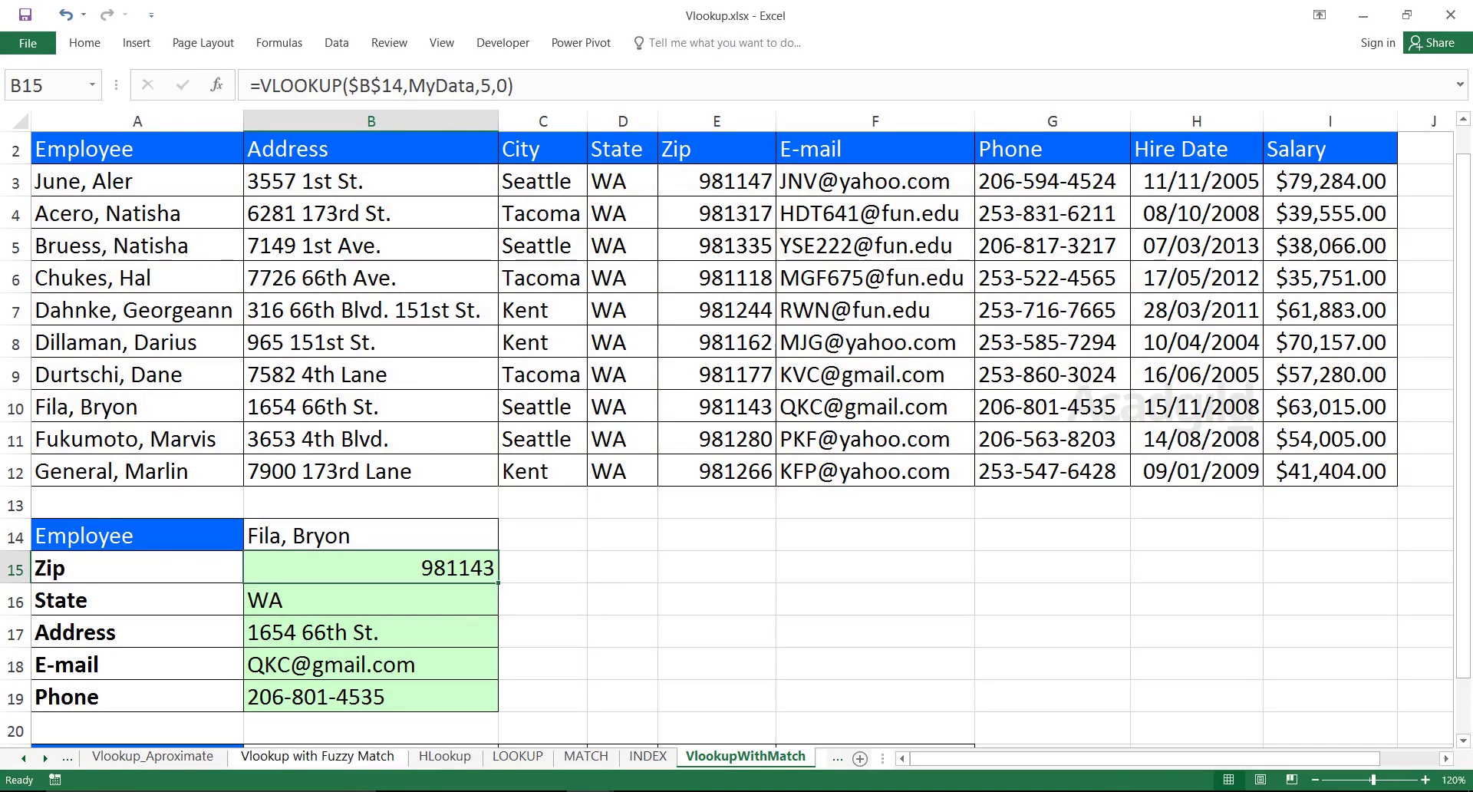
{"action": "left_click", "coordinate": [623, 567]}
{"action": "double_click", "coordinate": [434, 568]}
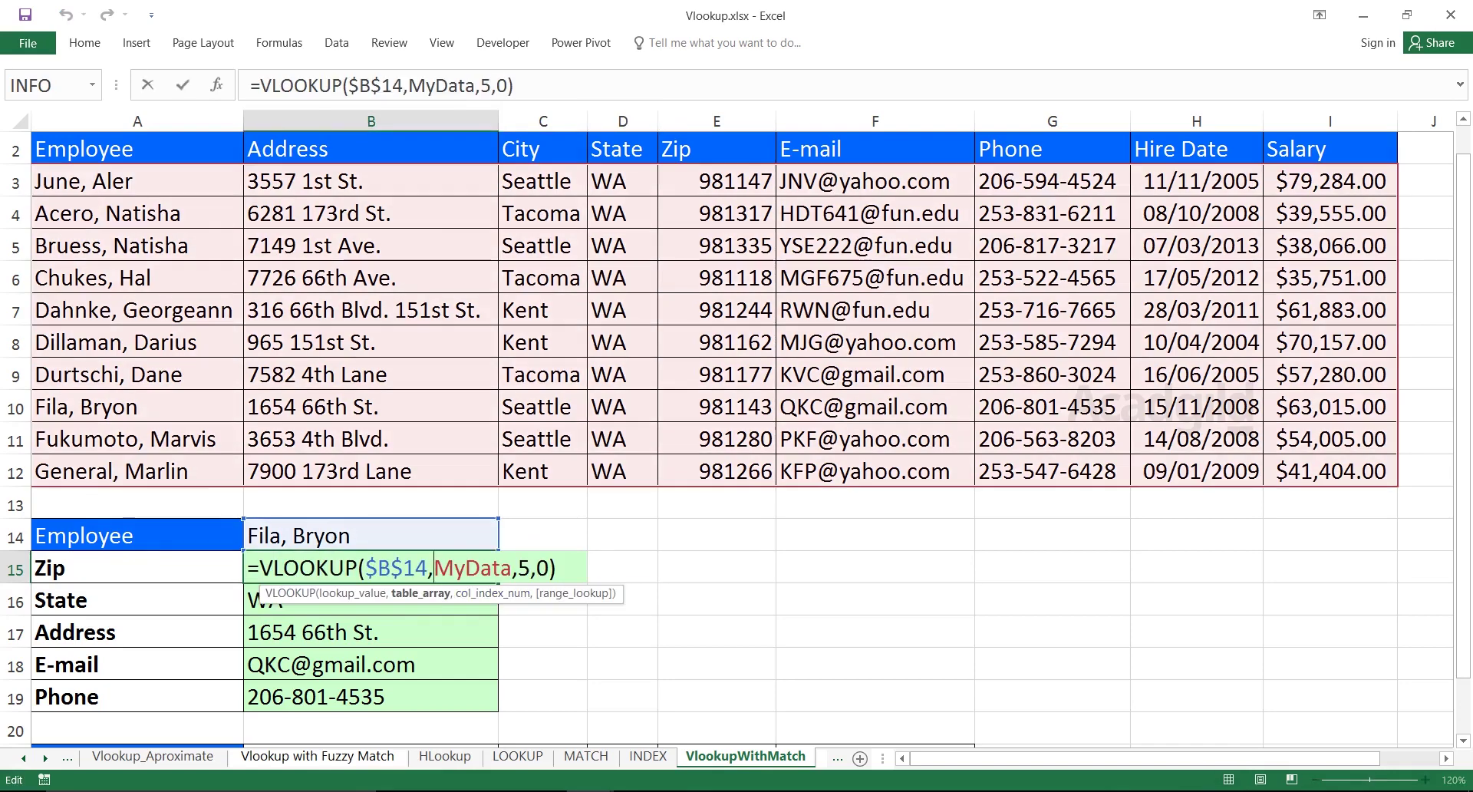
{"action": "key", "text": "Escape"}
Show the sheet's formulas instead of values and compare the column index numbers of the lookups in B15:B19
{"action": "key", "text": "ctrl+F1"}
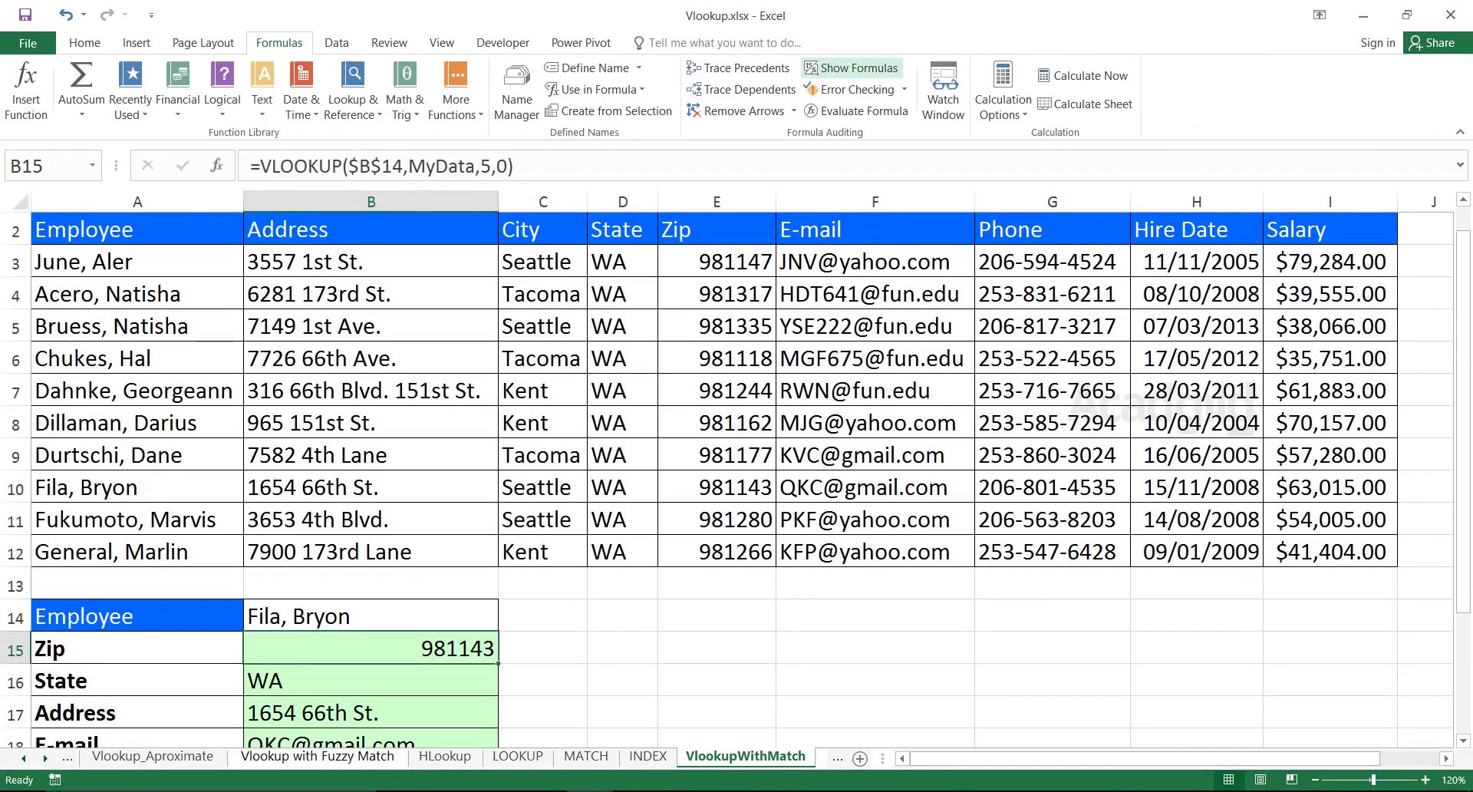
{"action": "left_click", "coordinate": [851, 68]}
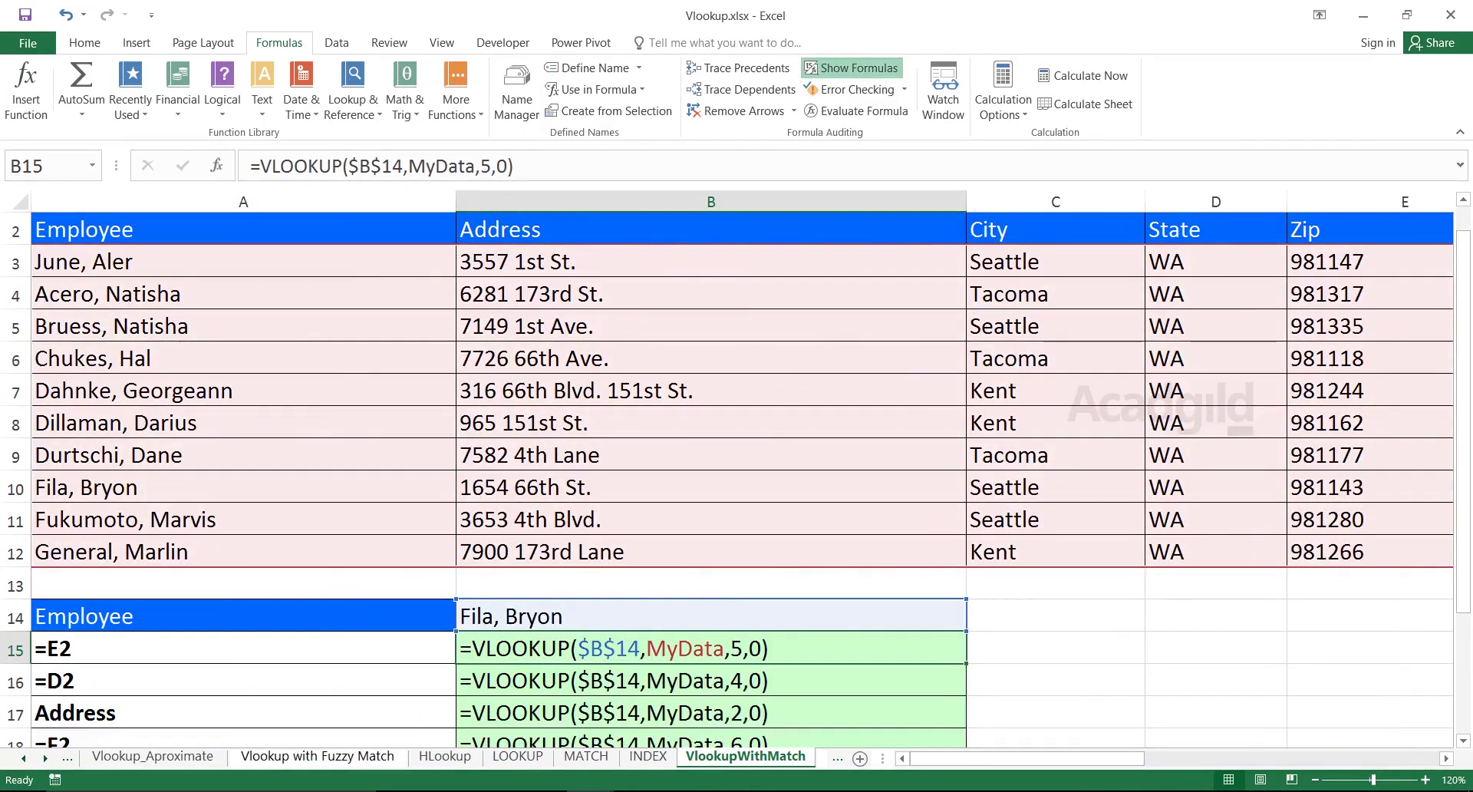
{"action": "key", "text": "Down"}
{"action": "key", "text": "Down"}
{"action": "key", "text": "Down"}
{"action": "key", "text": "Down"}
{"action": "key", "text": "Down"}
{"action": "key", "text": "Down"}
{"action": "key", "text": "Up"}
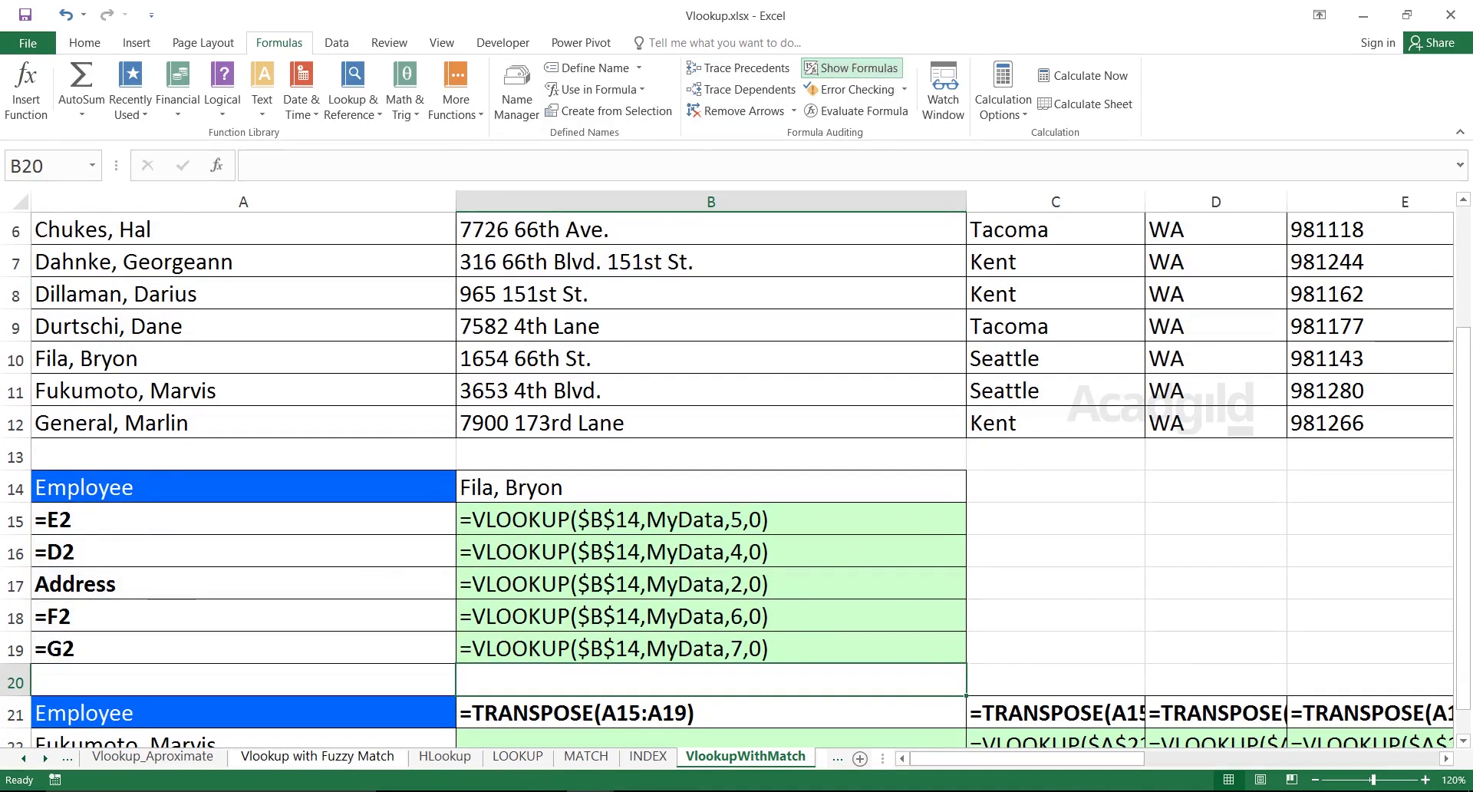
{"action": "left_click_drag", "start_coordinate": [710, 519], "coordinate": [710, 649]}
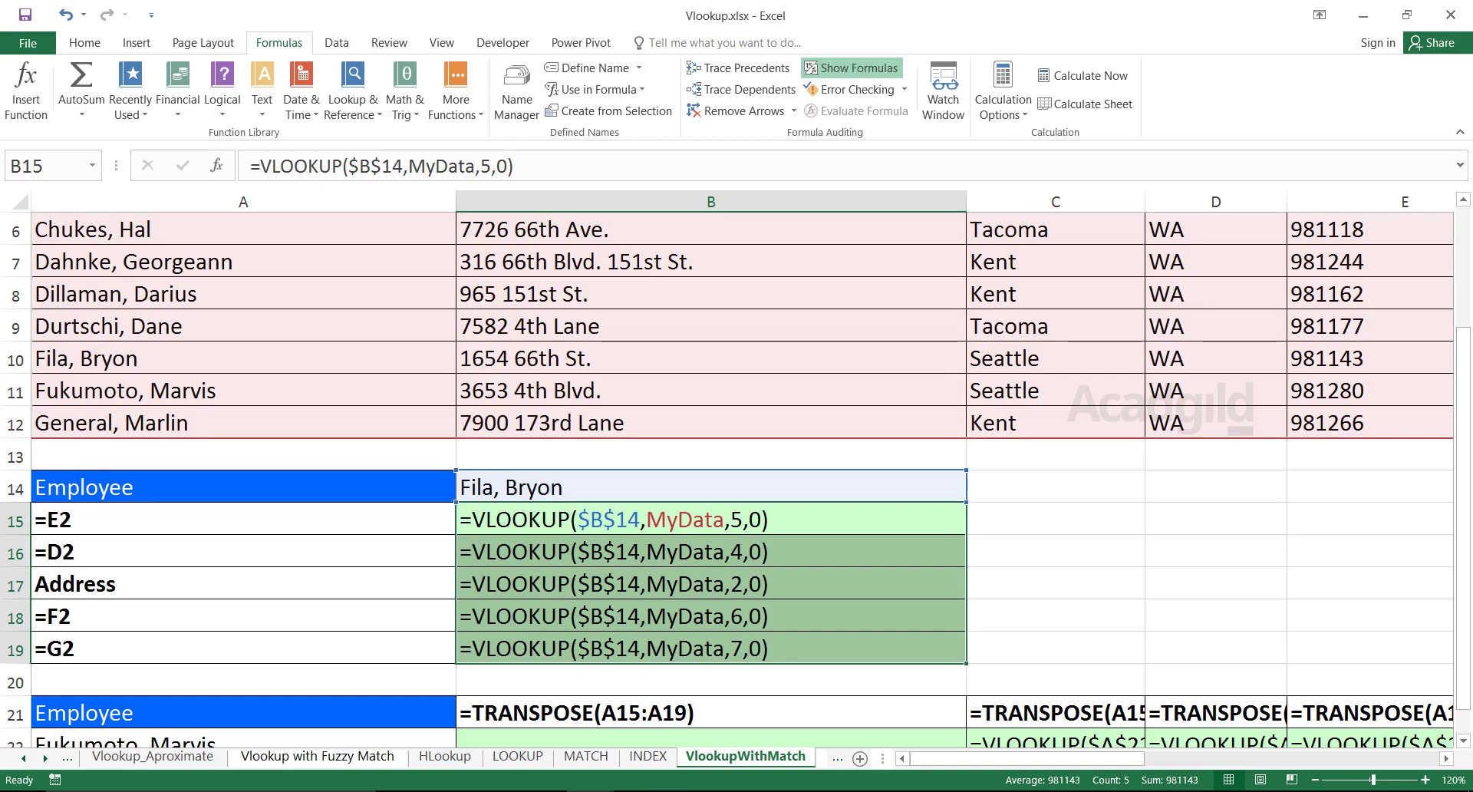
{"action": "key", "text": "Down"}
{"action": "key", "text": "Down"}
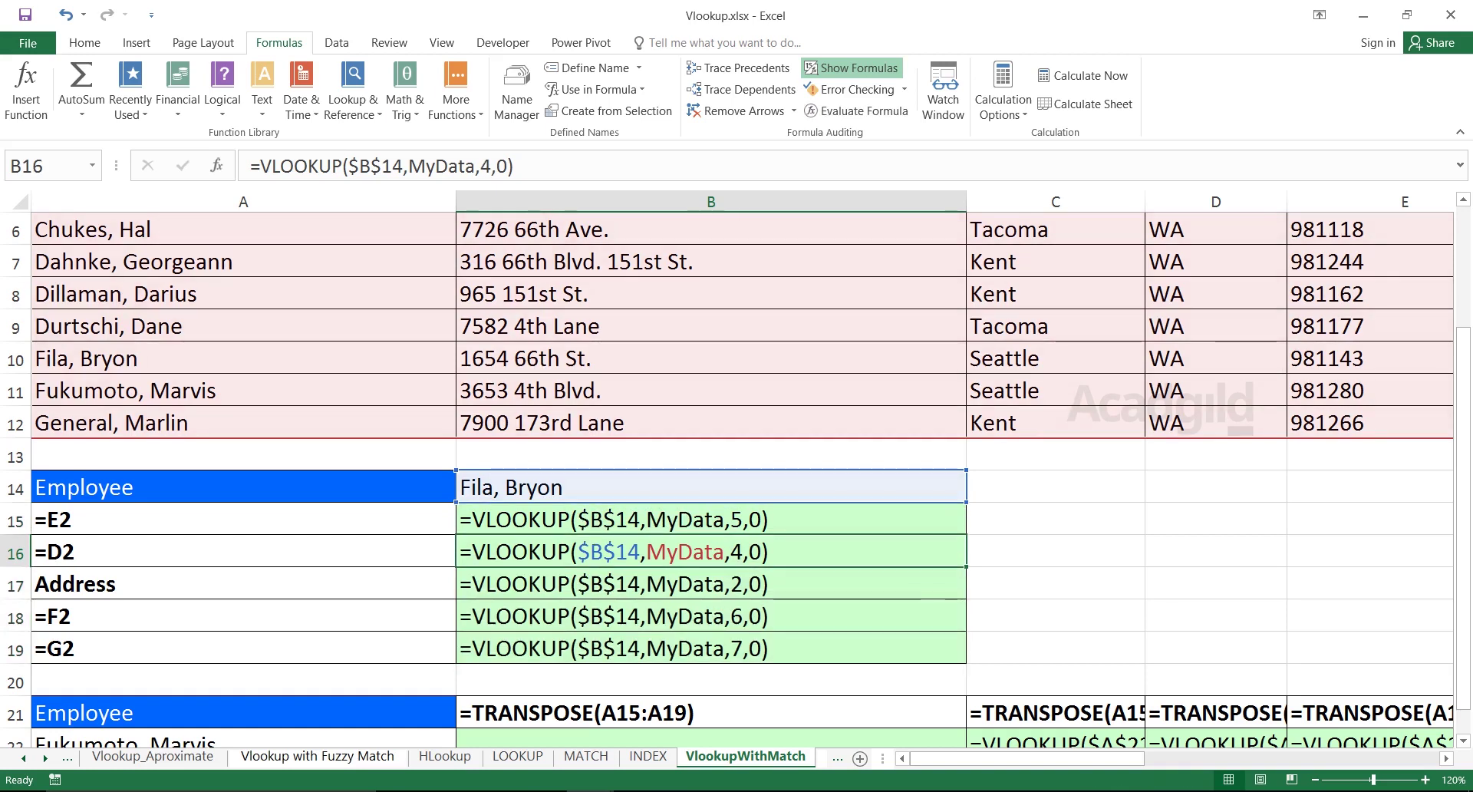
{"action": "key", "text": "Down"}
{"action": "key", "text": "Down"}
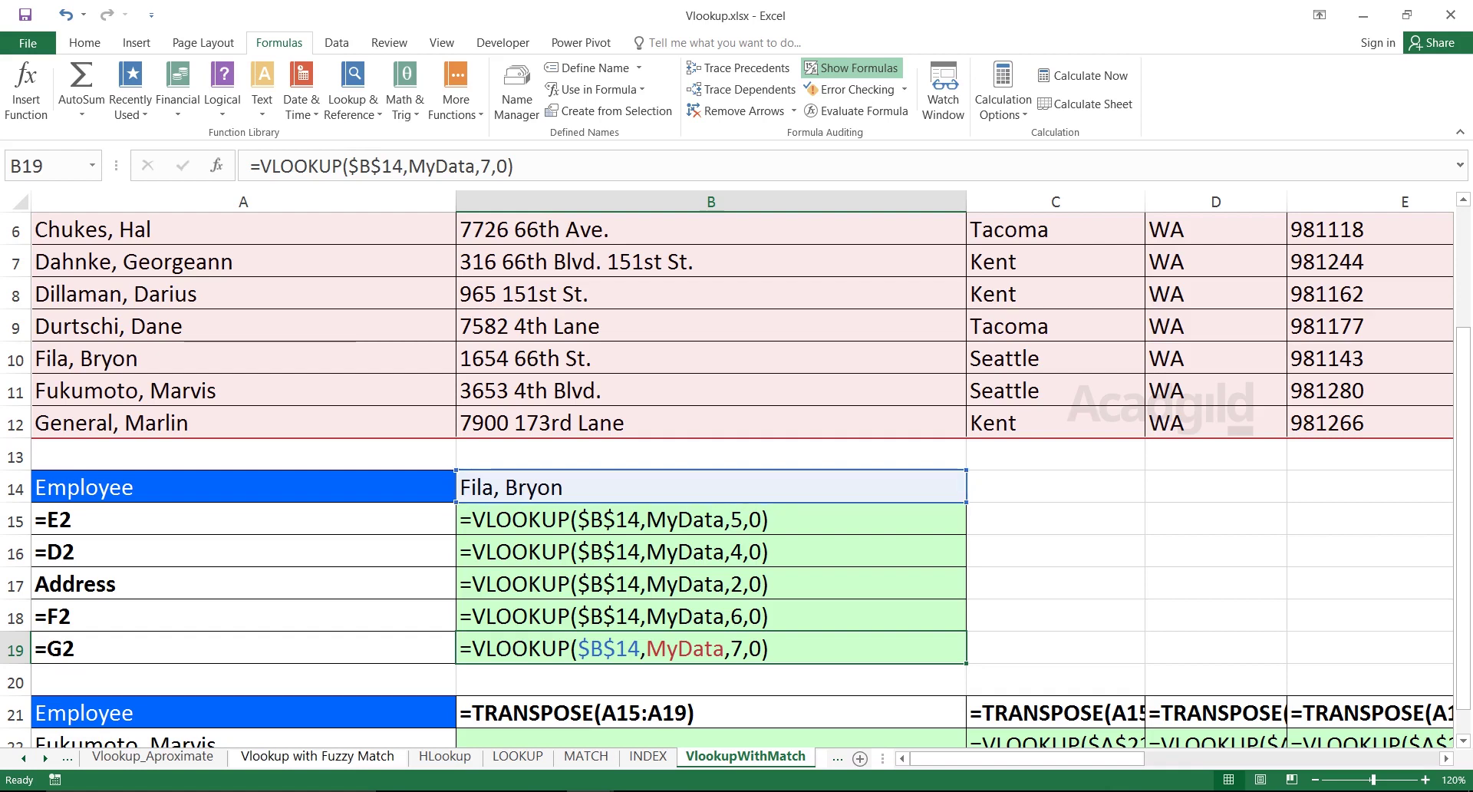
{"action": "left_click", "coordinate": [1056, 519]}
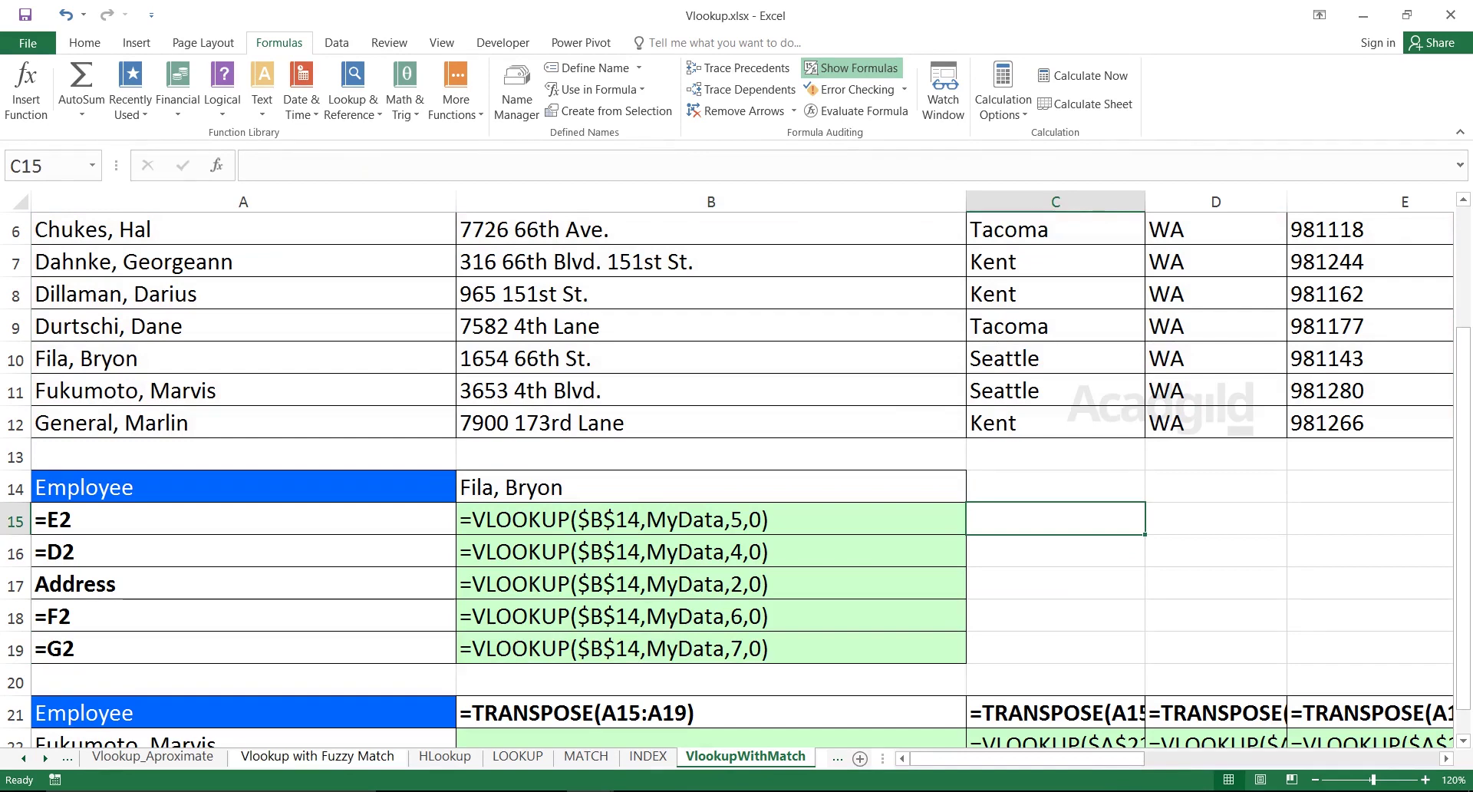
{"action": "type", "text": "=Match"}
{"action": "key", "text": "Tab"}
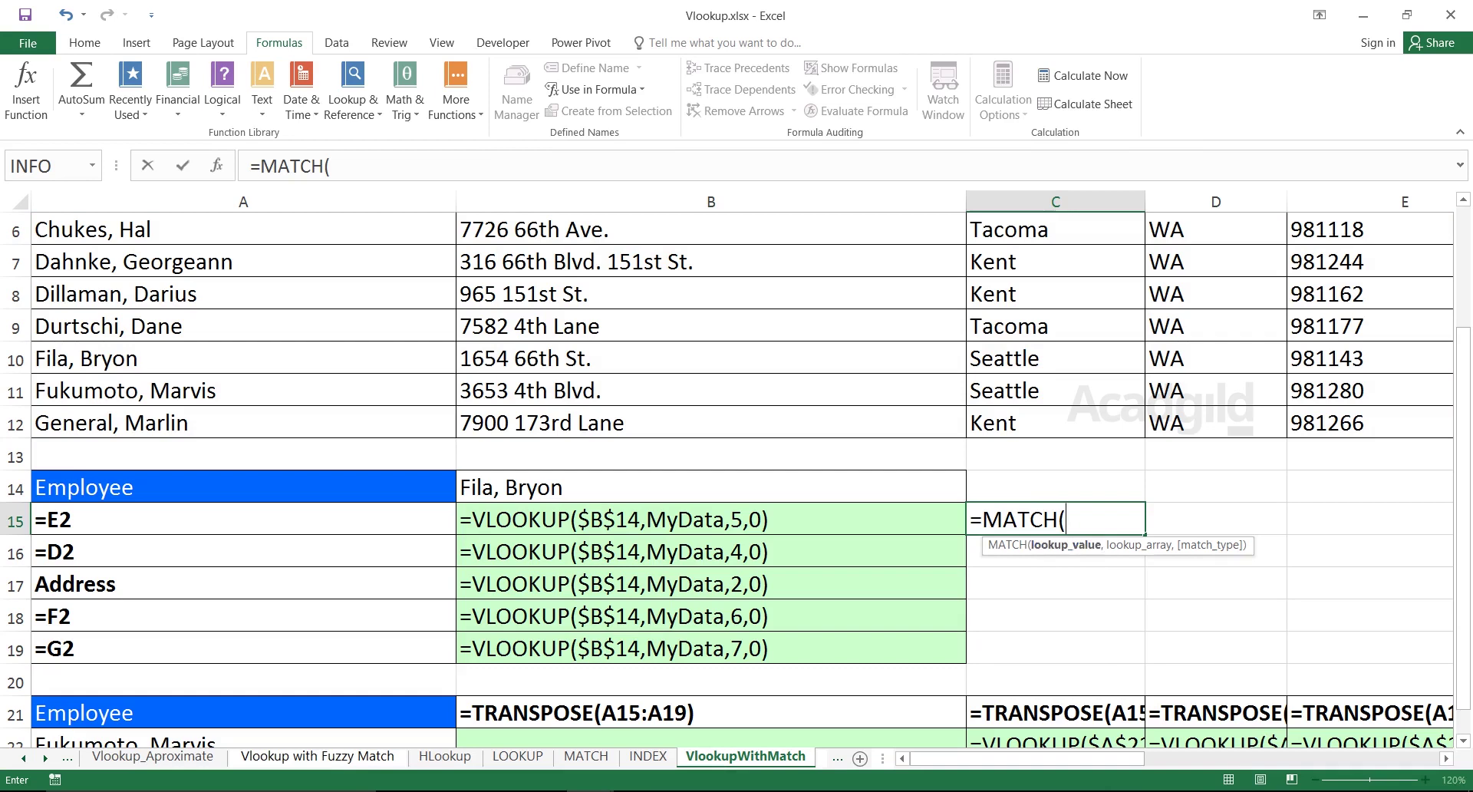
{"action": "left_click", "coordinate": [243, 519]}
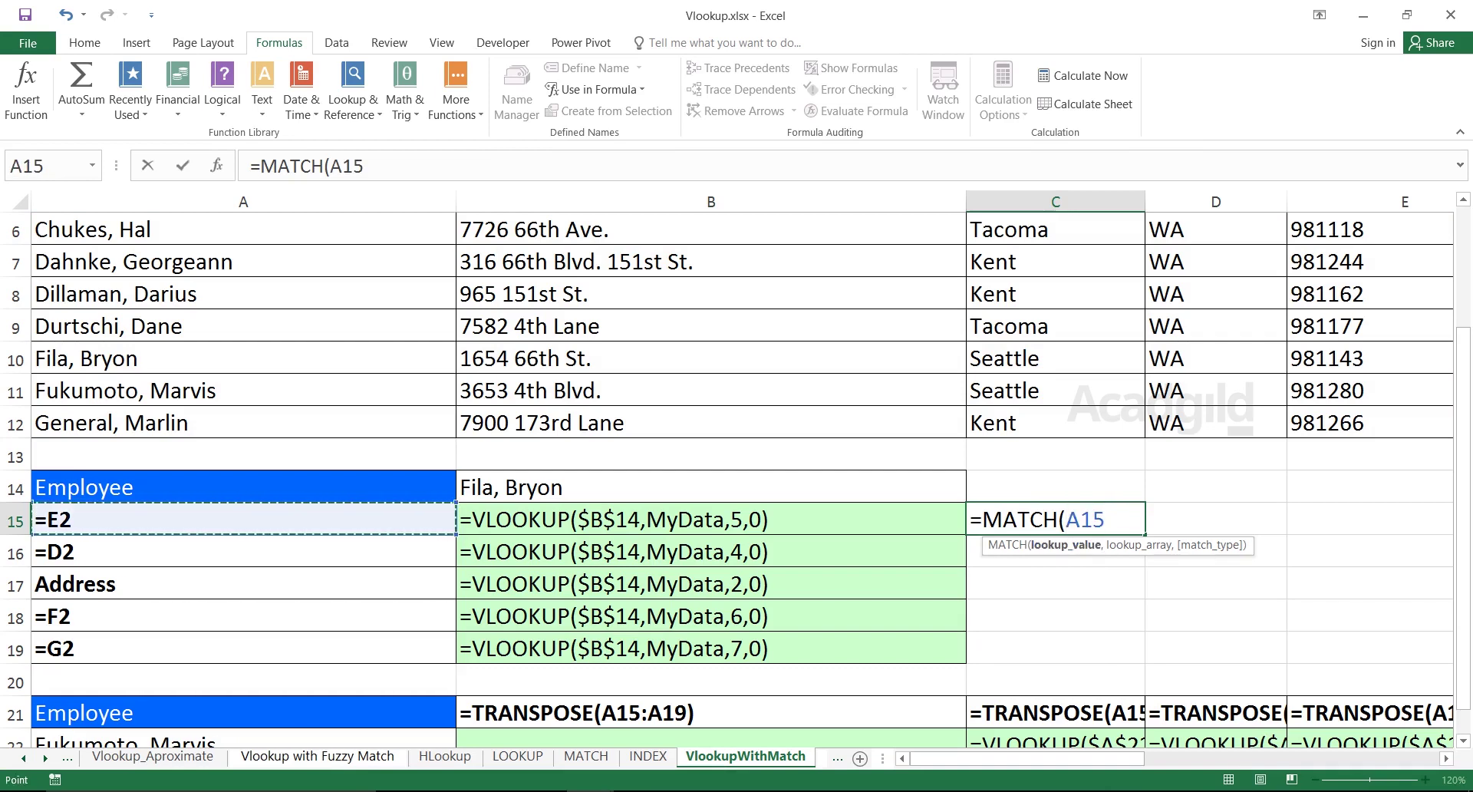
{"action": "key", "text": "Escape"}
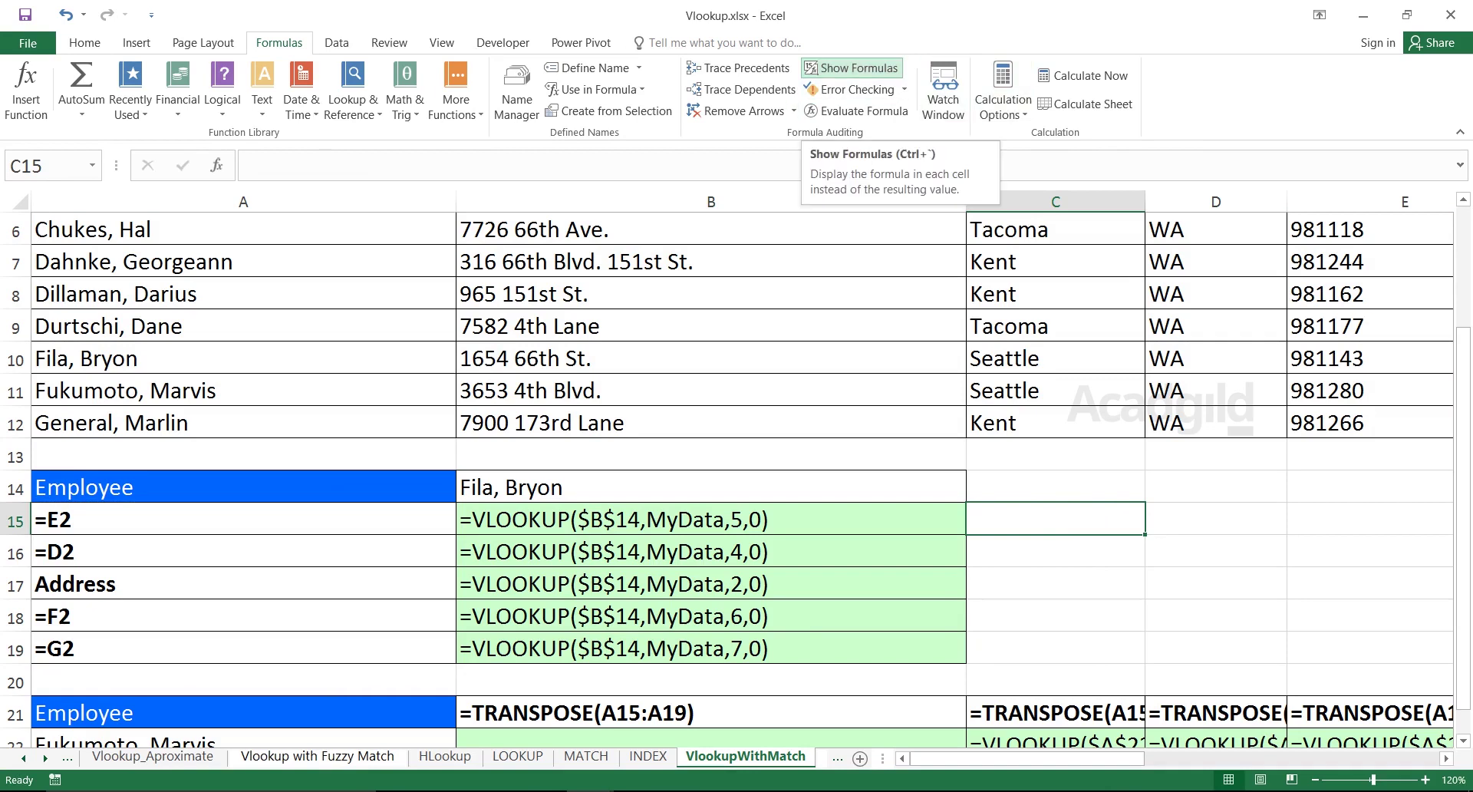
Switch the sheet back to showing values and enter =MATCH(A15,A2:I2,0) in C15 to find the Zip header's column position
{"action": "left_click", "coordinate": [852, 68]}
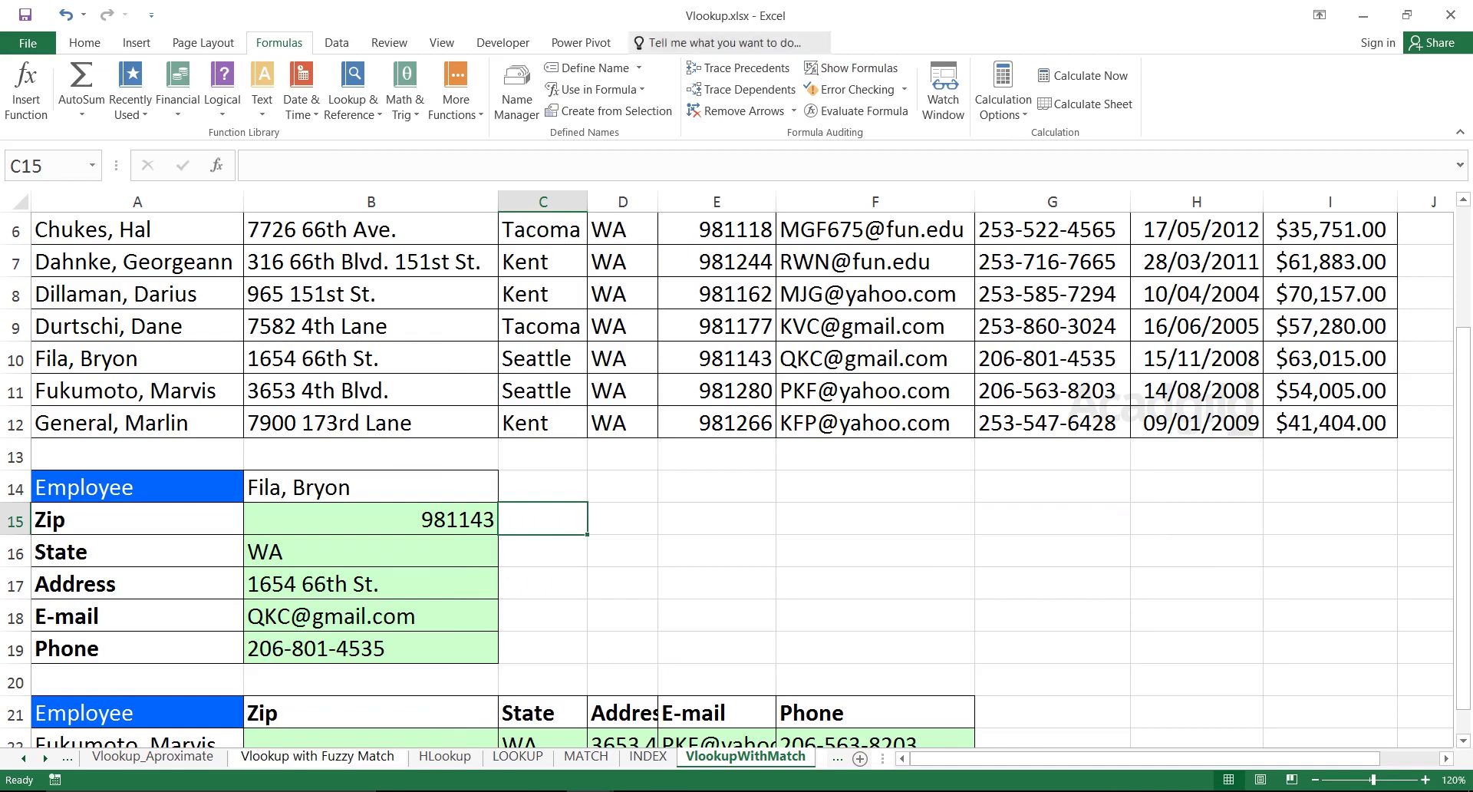
{"action": "type", "text": "=Match"}
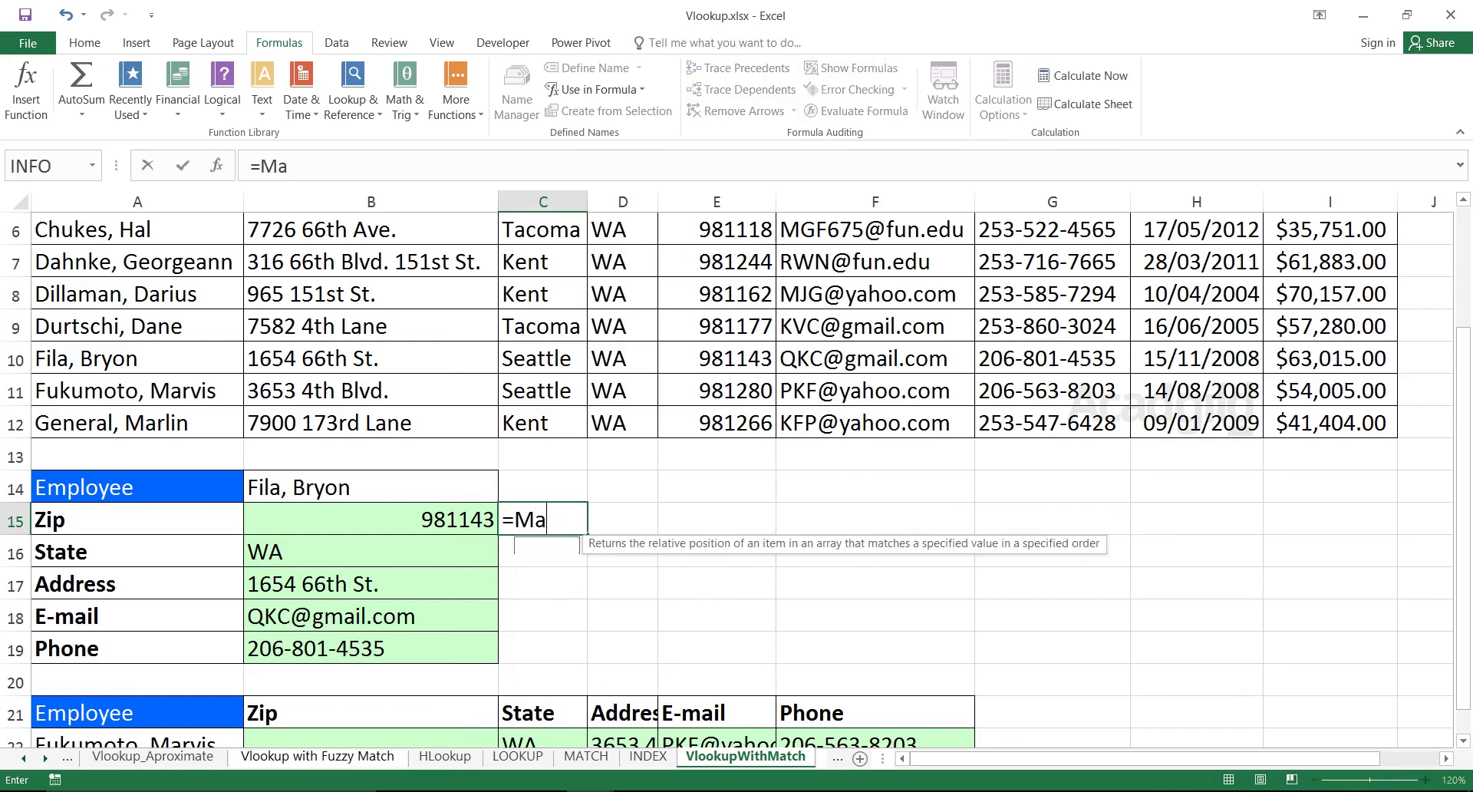
{"action": "key", "text": "Tab"}
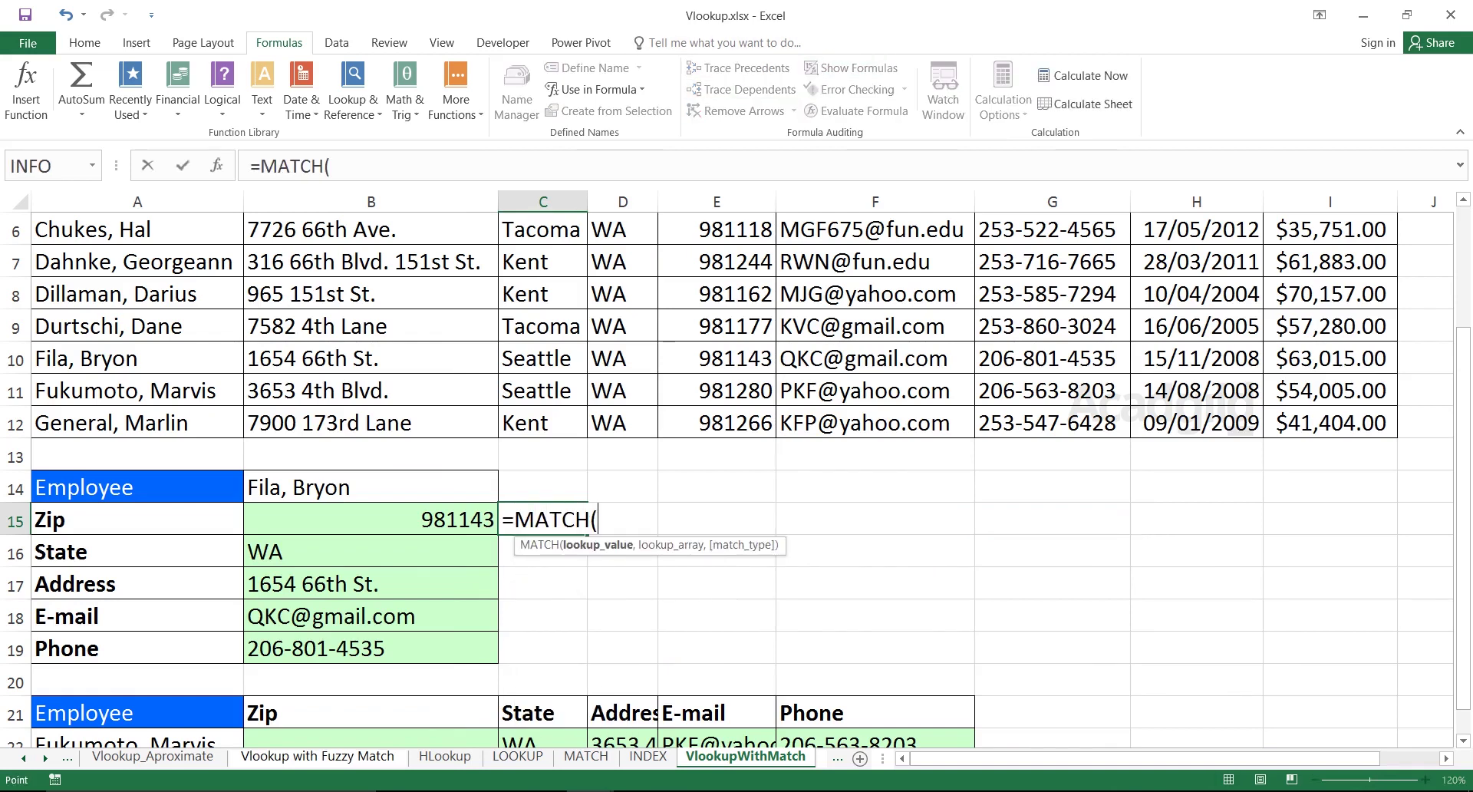
{"action": "left_click", "coordinate": [138, 520]}
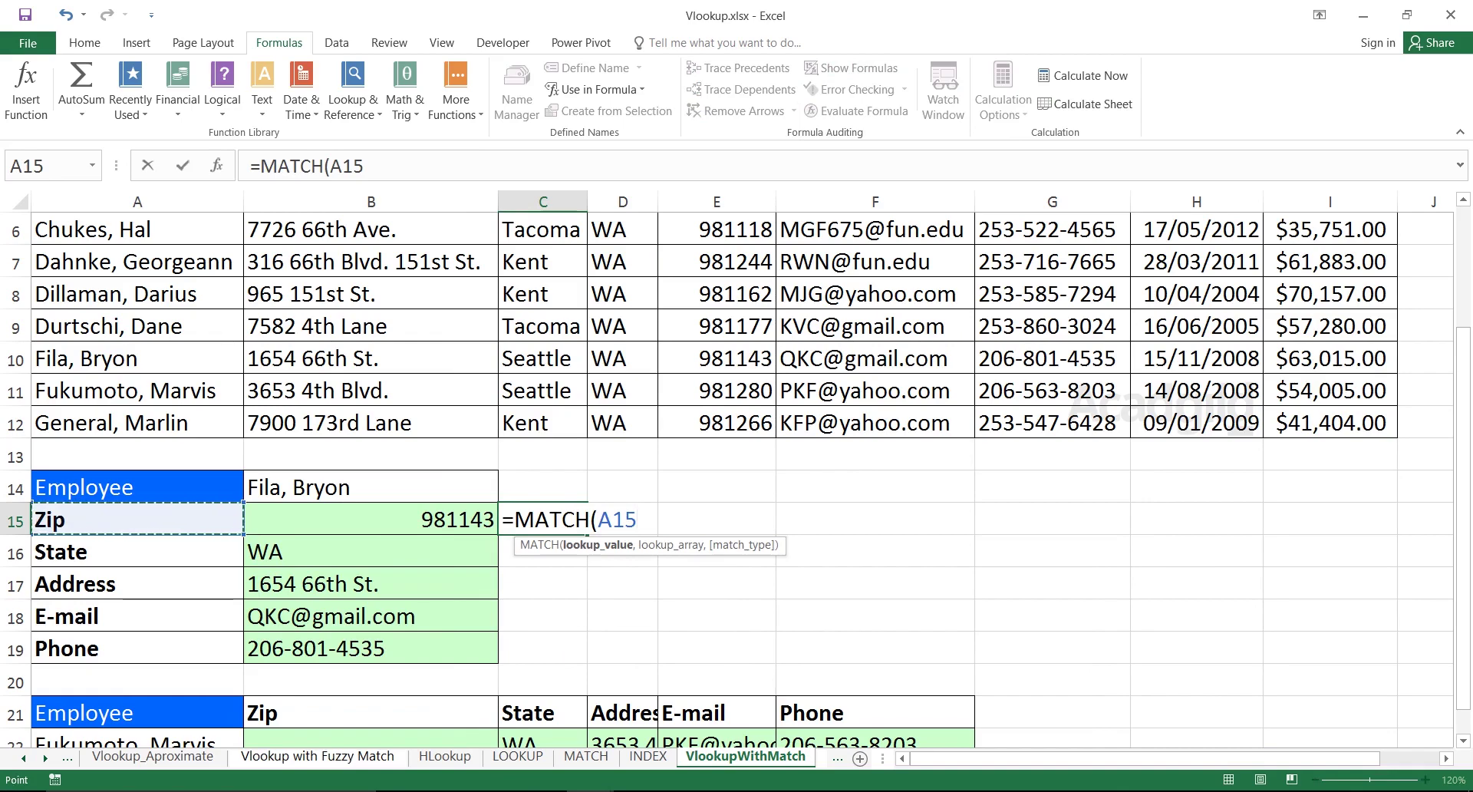
{"action": "type", "text": ","}
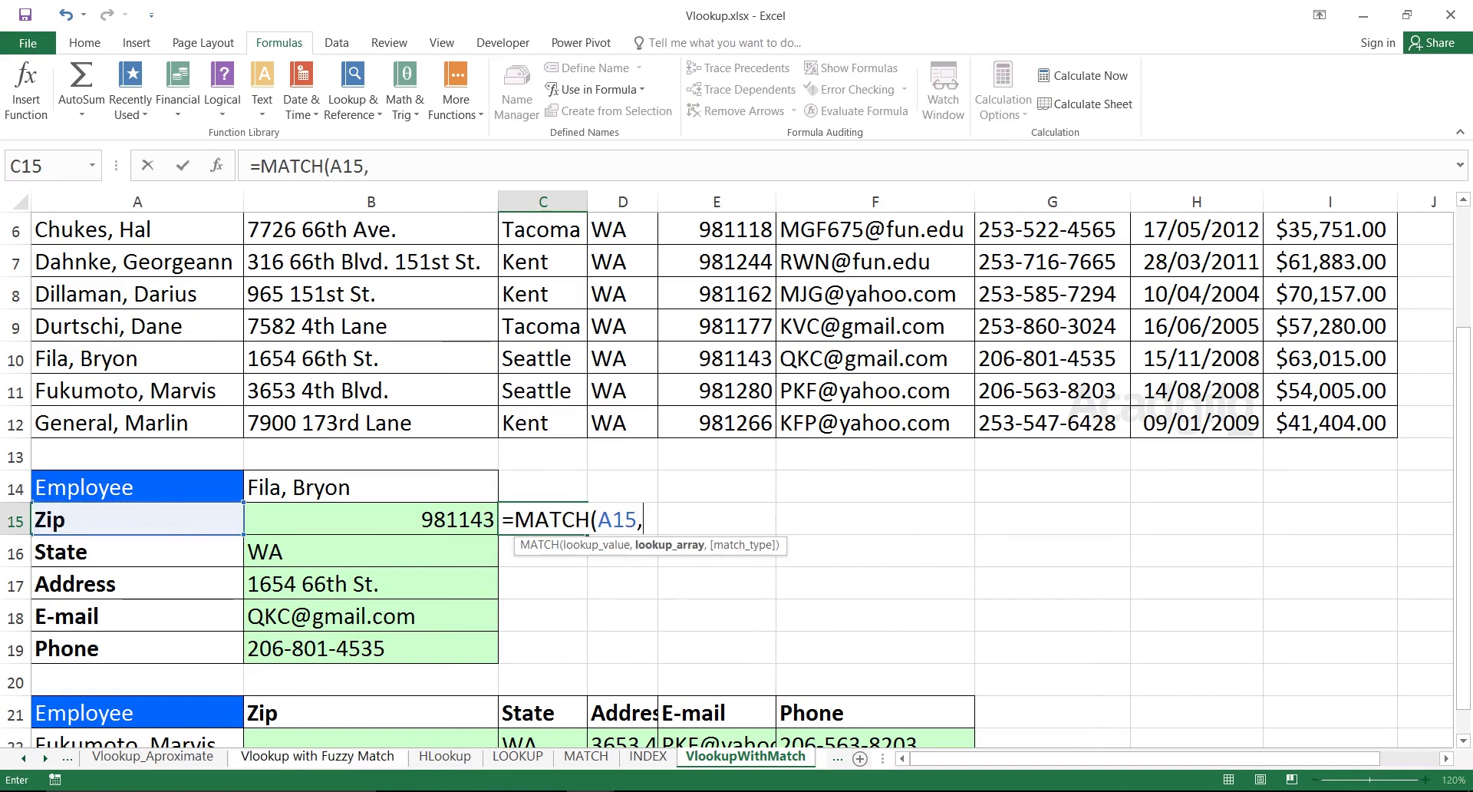
{"action": "scroll", "coordinate": [737, 476], "scroll_direction": "up", "scroll_amount": 2}
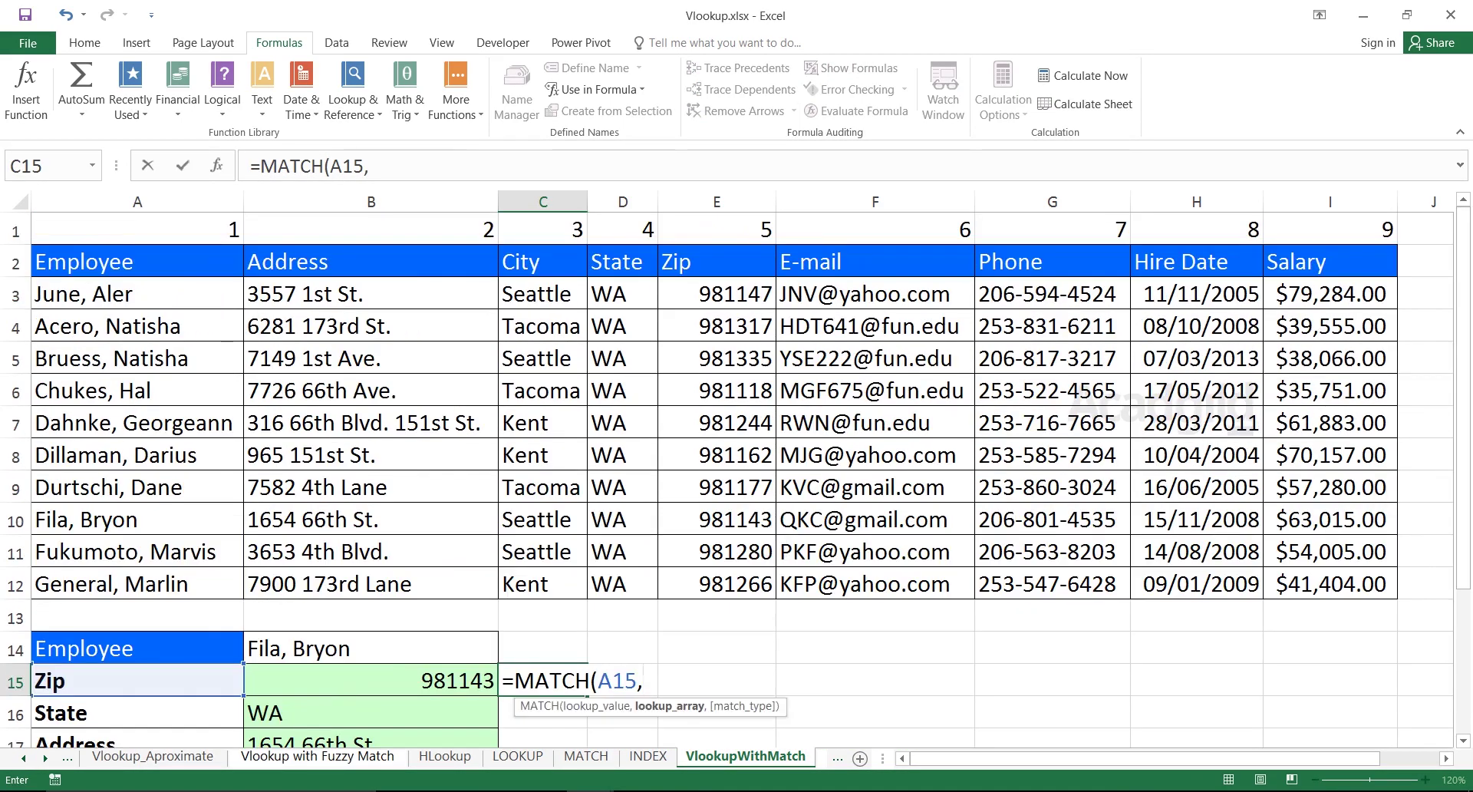
{"action": "left_click_drag", "start_coordinate": [138, 262], "coordinate": [1335, 262]}
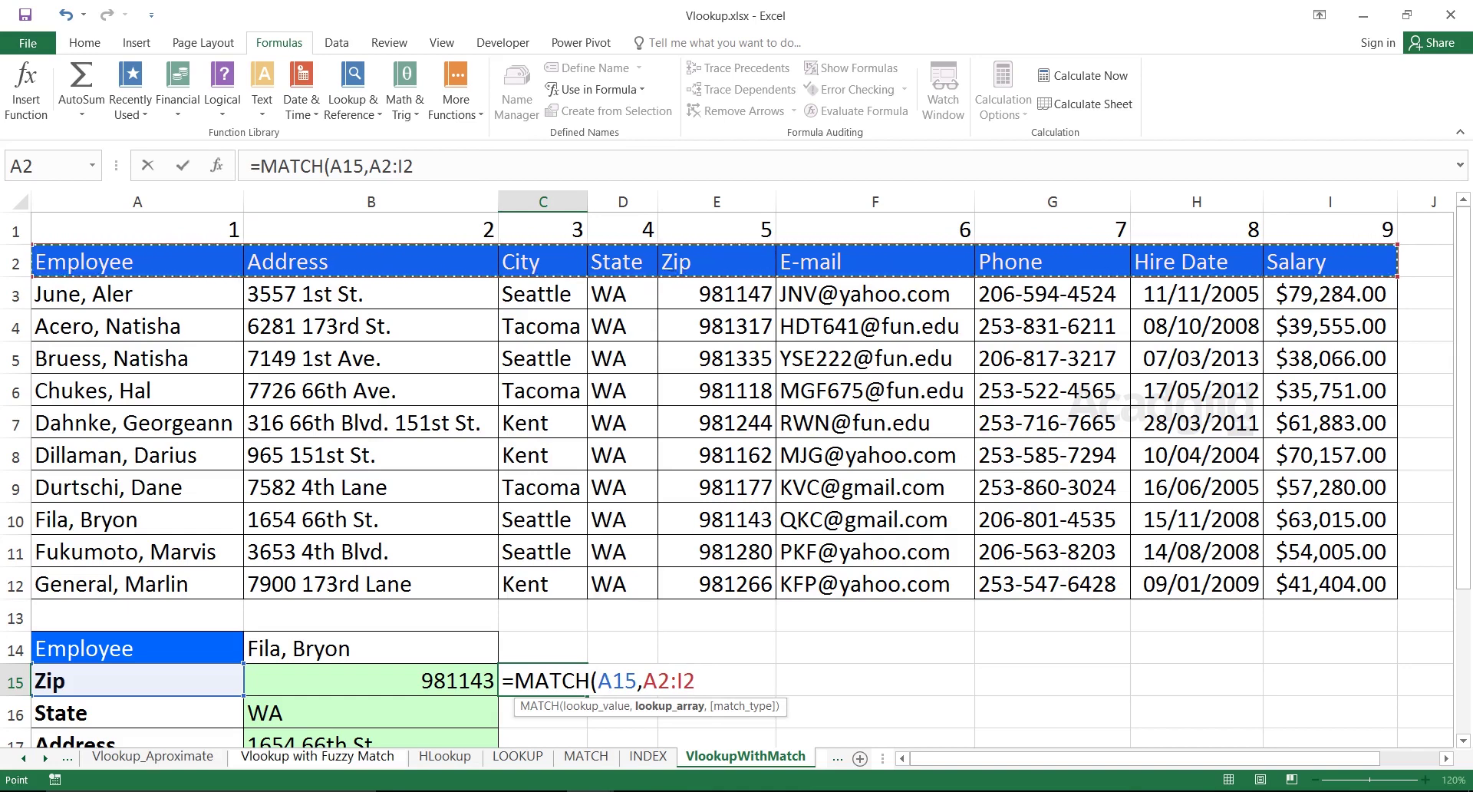
{"action": "type", "text": ",0)"}
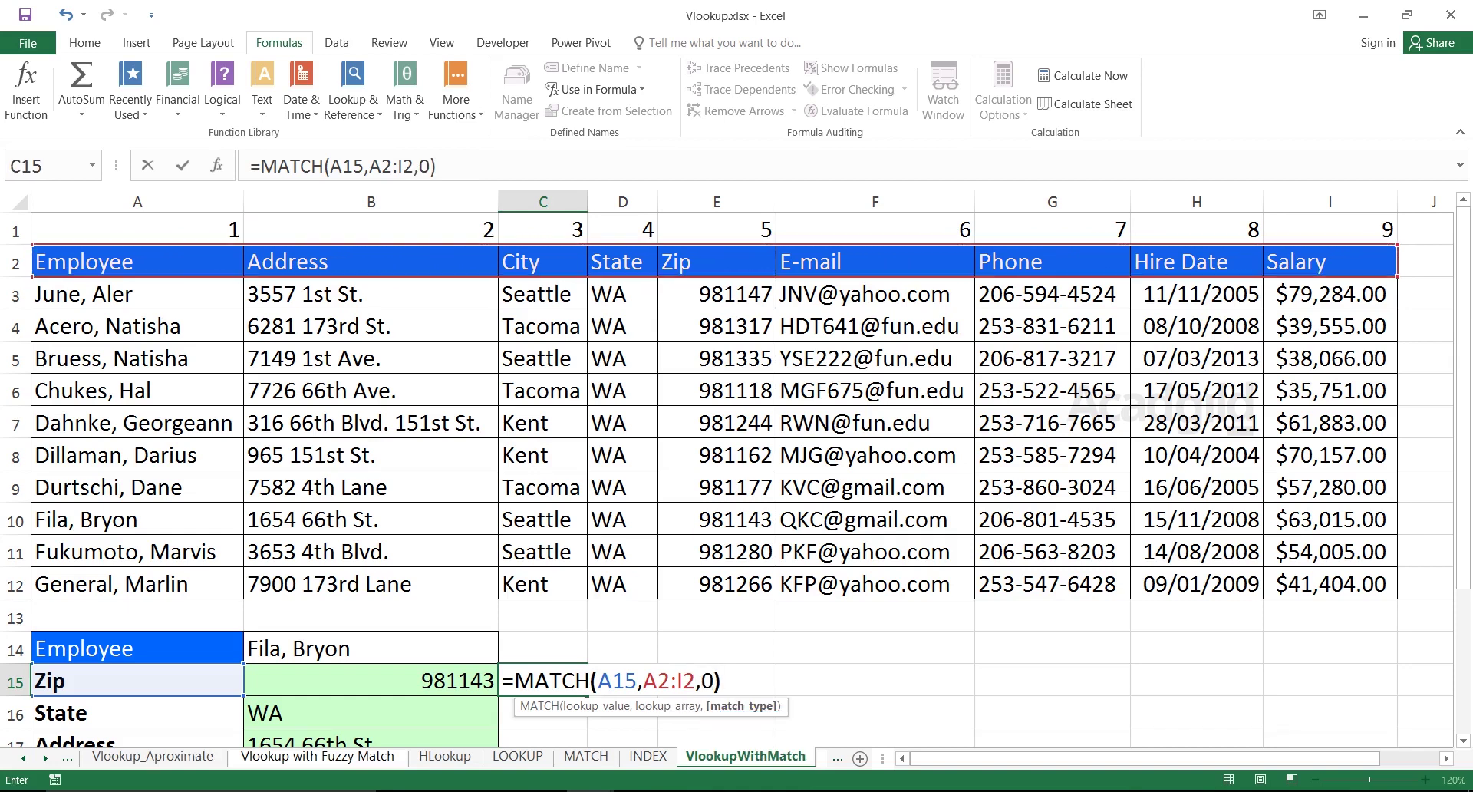
{"action": "key", "text": "Return"}
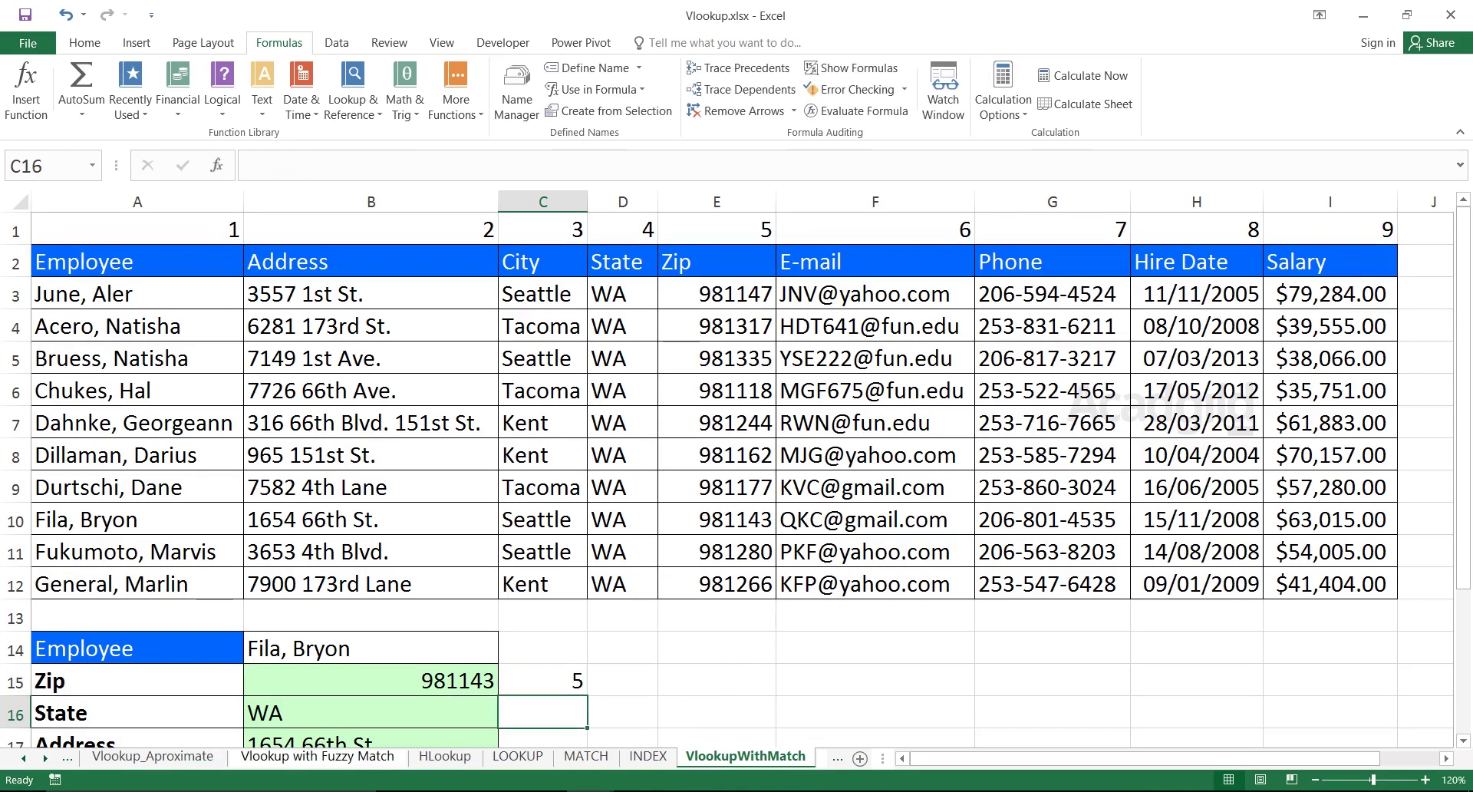
Copy the MATCH formula from C15 down through C19
{"action": "key", "text": "Up"}
{"action": "mouse_move", "coordinate": [587, 695]}
{"action": "left_mouse_down"}
{"action": "mouse_move", "coordinate": [585, 745]}
{"action": "mouse_move", "coordinate": [585, 694]}
{"action": "left_mouse_up"}
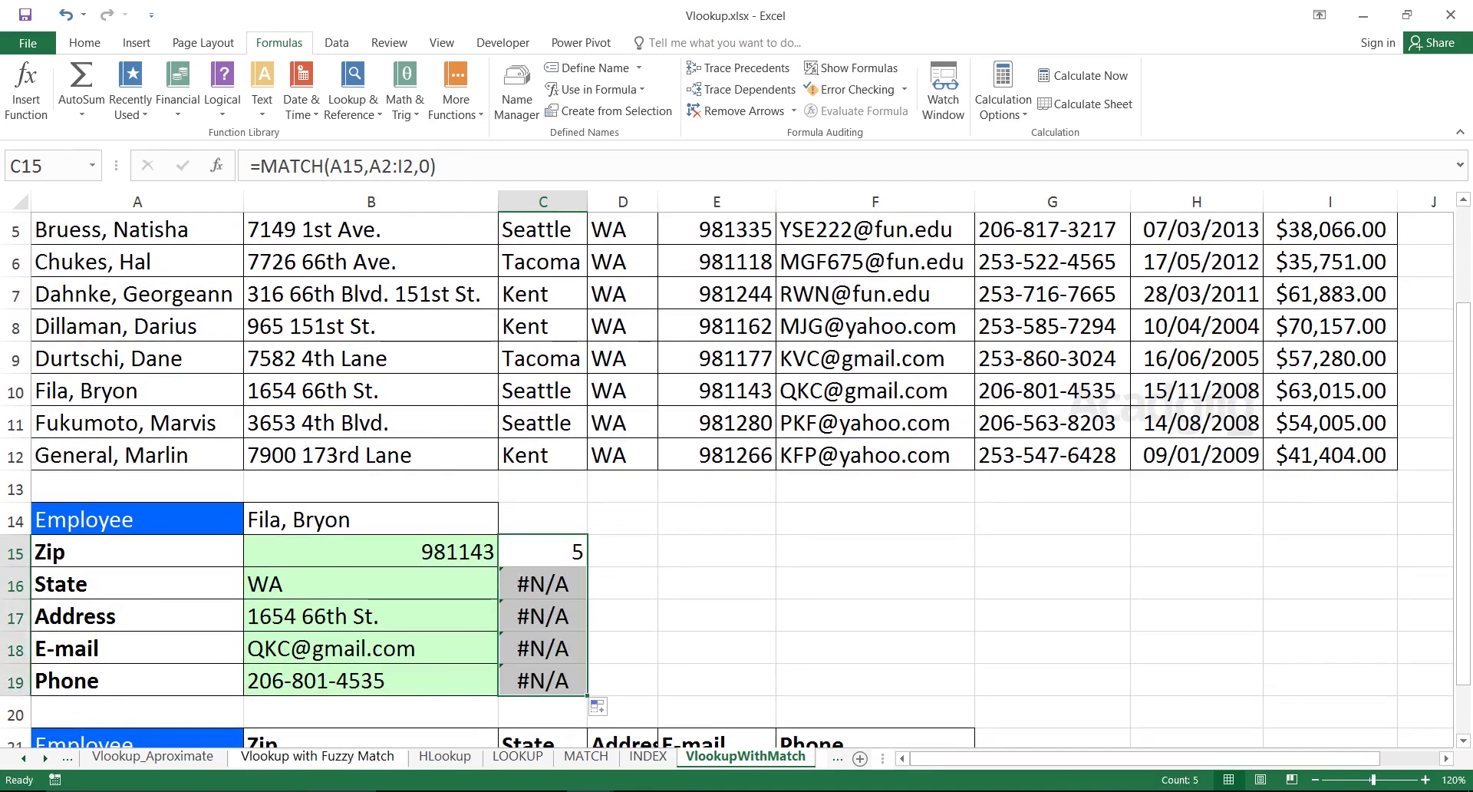
Compare the header range used as lookup array in the MATCH formulas in C15 and C16
{"action": "key", "text": "F2"}
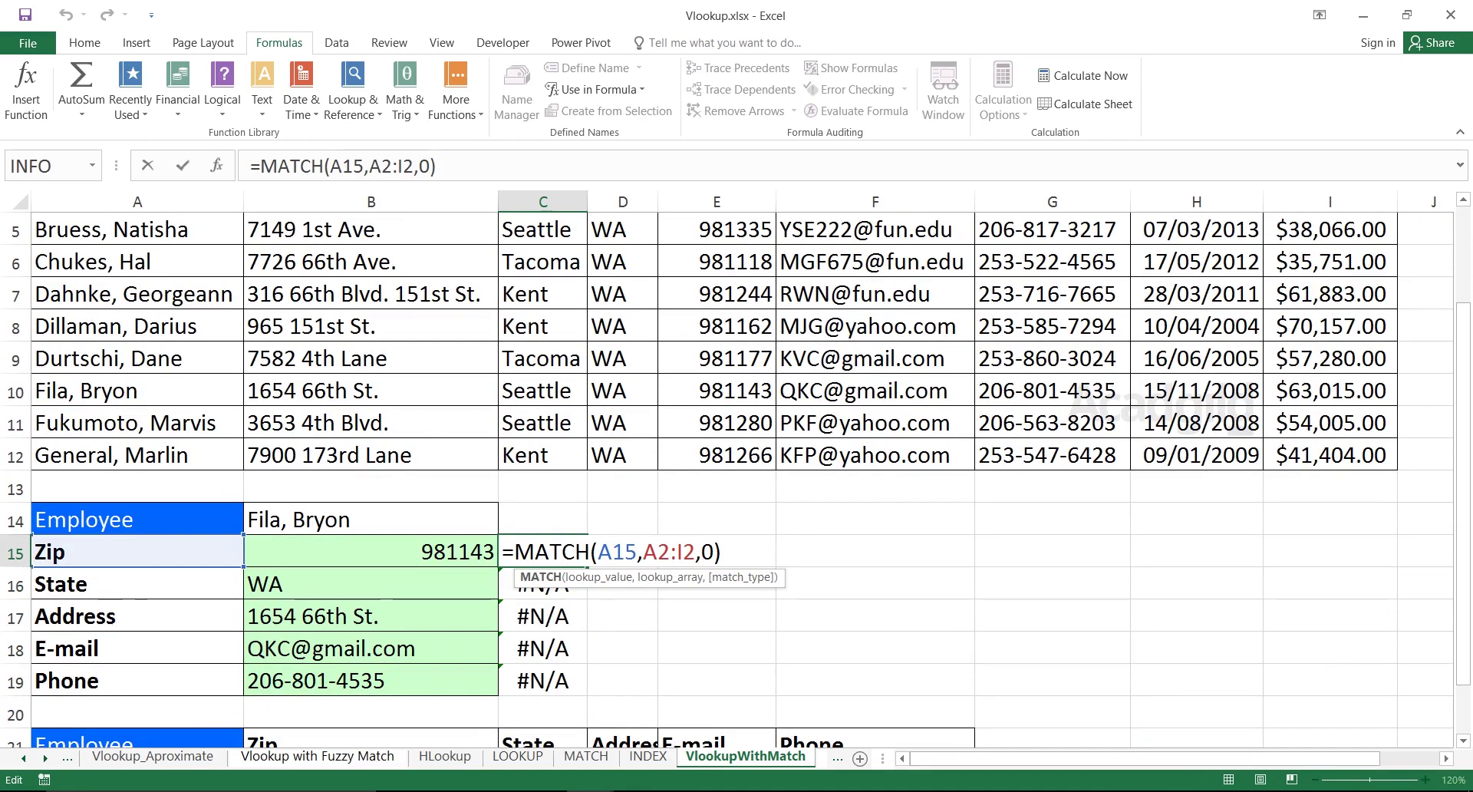
{"action": "left_click_drag", "start_coordinate": [643, 553], "coordinate": [695, 552]}
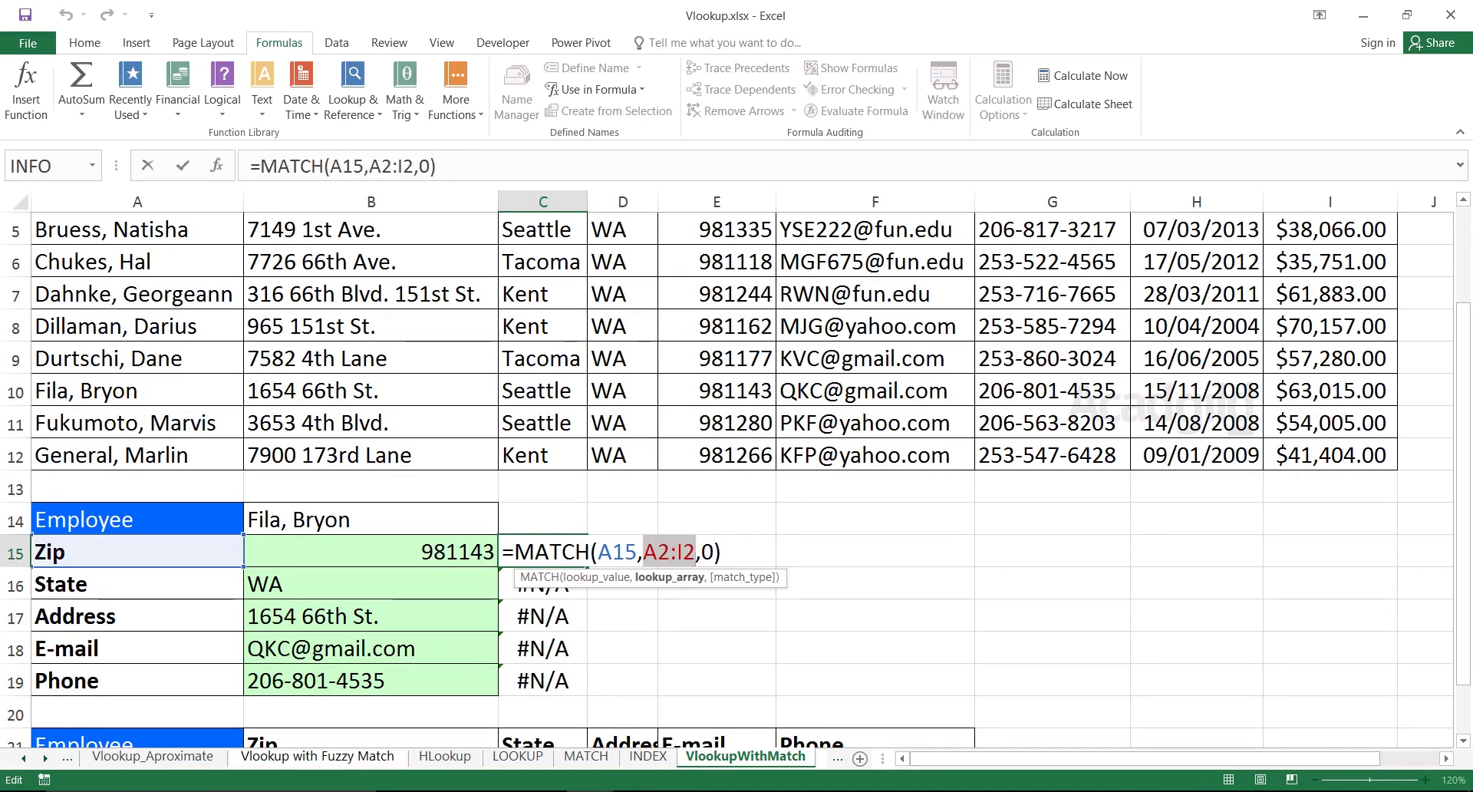
{"action": "key", "text": "Return"}
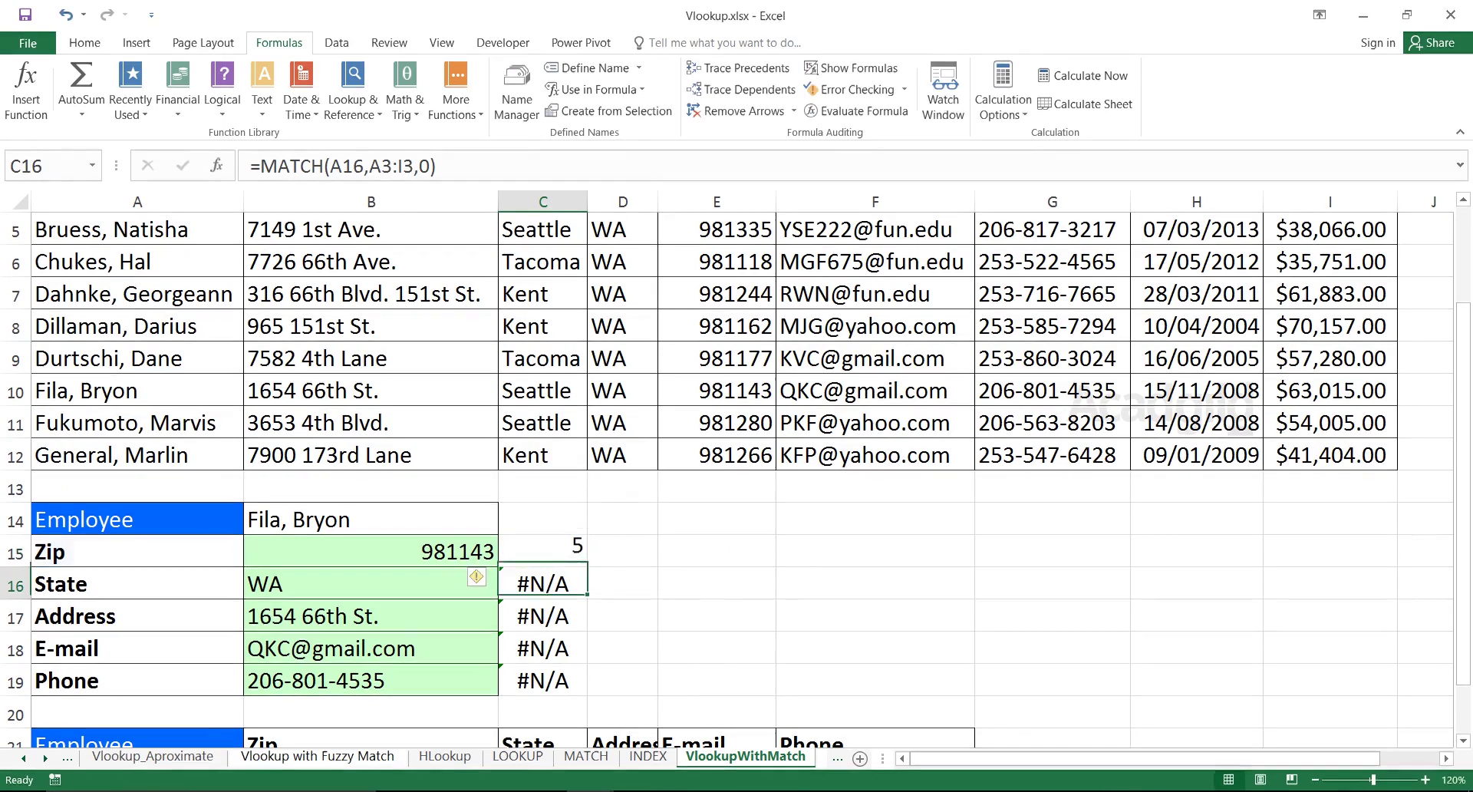
{"action": "double_click", "coordinate": [575, 584]}
{"action": "left_click_drag", "start_coordinate": [643, 585], "coordinate": [696, 584]}
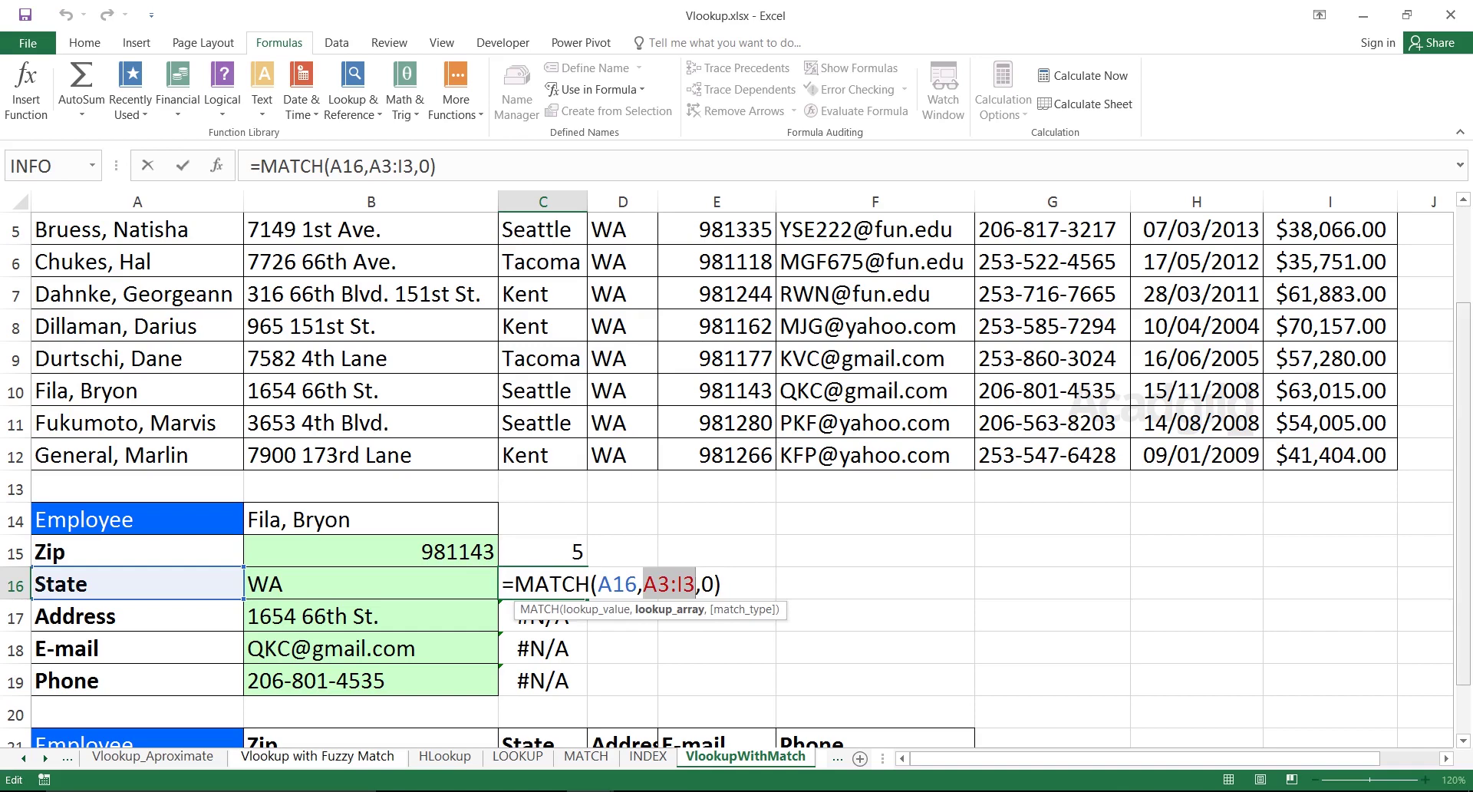
{"action": "scroll", "coordinate": [736, 460], "scroll_direction": "up", "scroll_amount": 1}
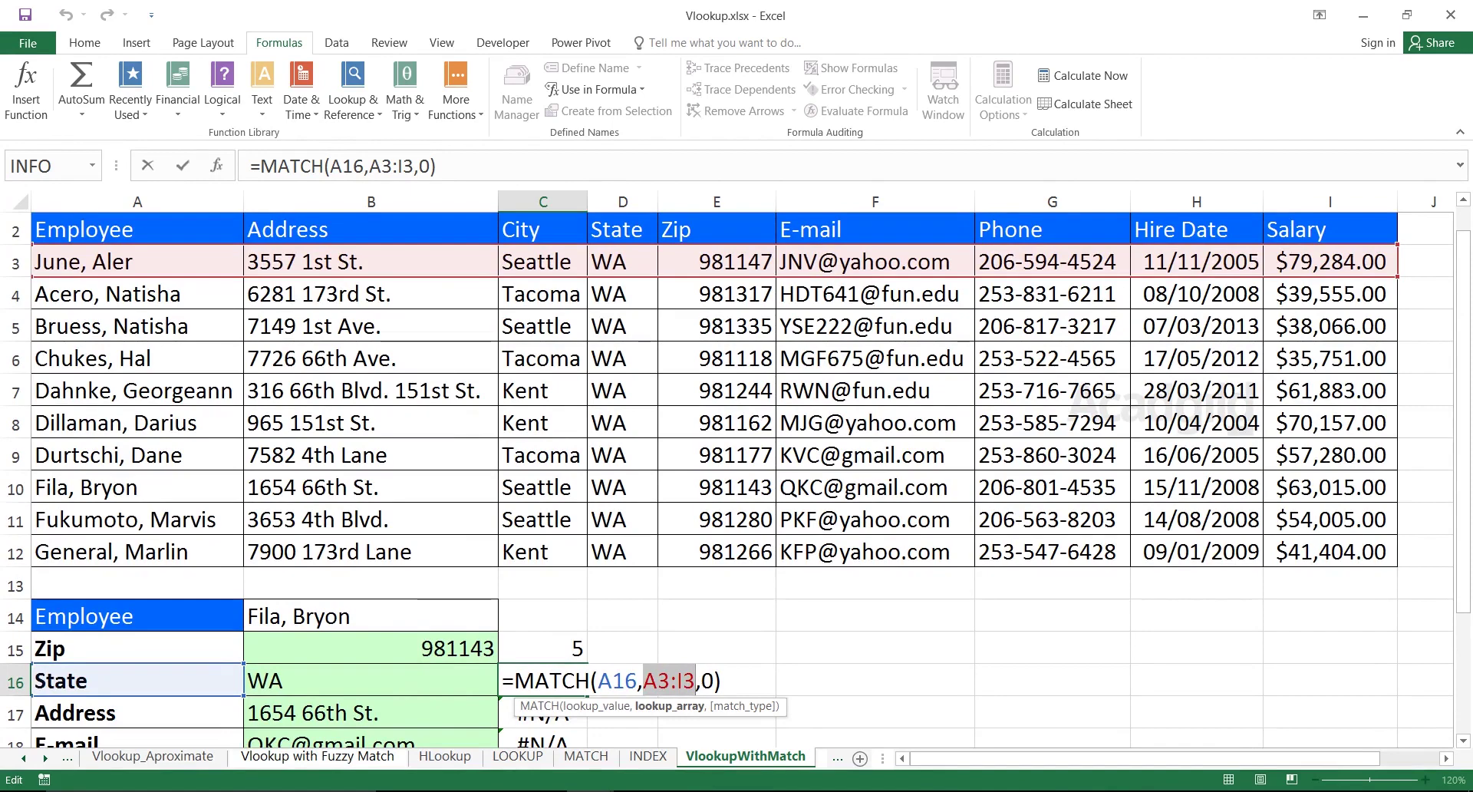
{"action": "key", "text": "ctrl+Return"}
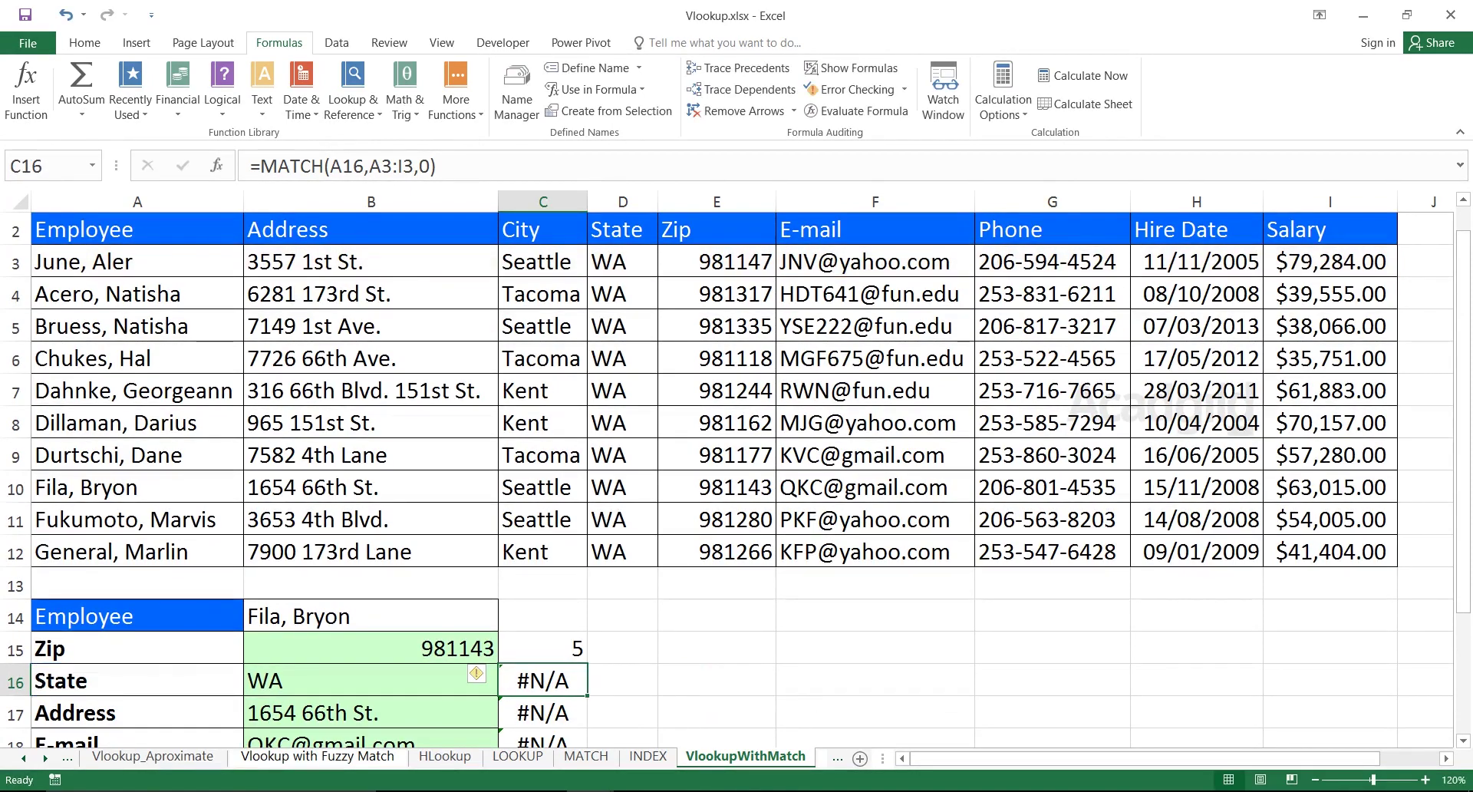
{"action": "double_click", "coordinate": [563, 649]}
{"action": "left_click", "coordinate": [658, 648]}
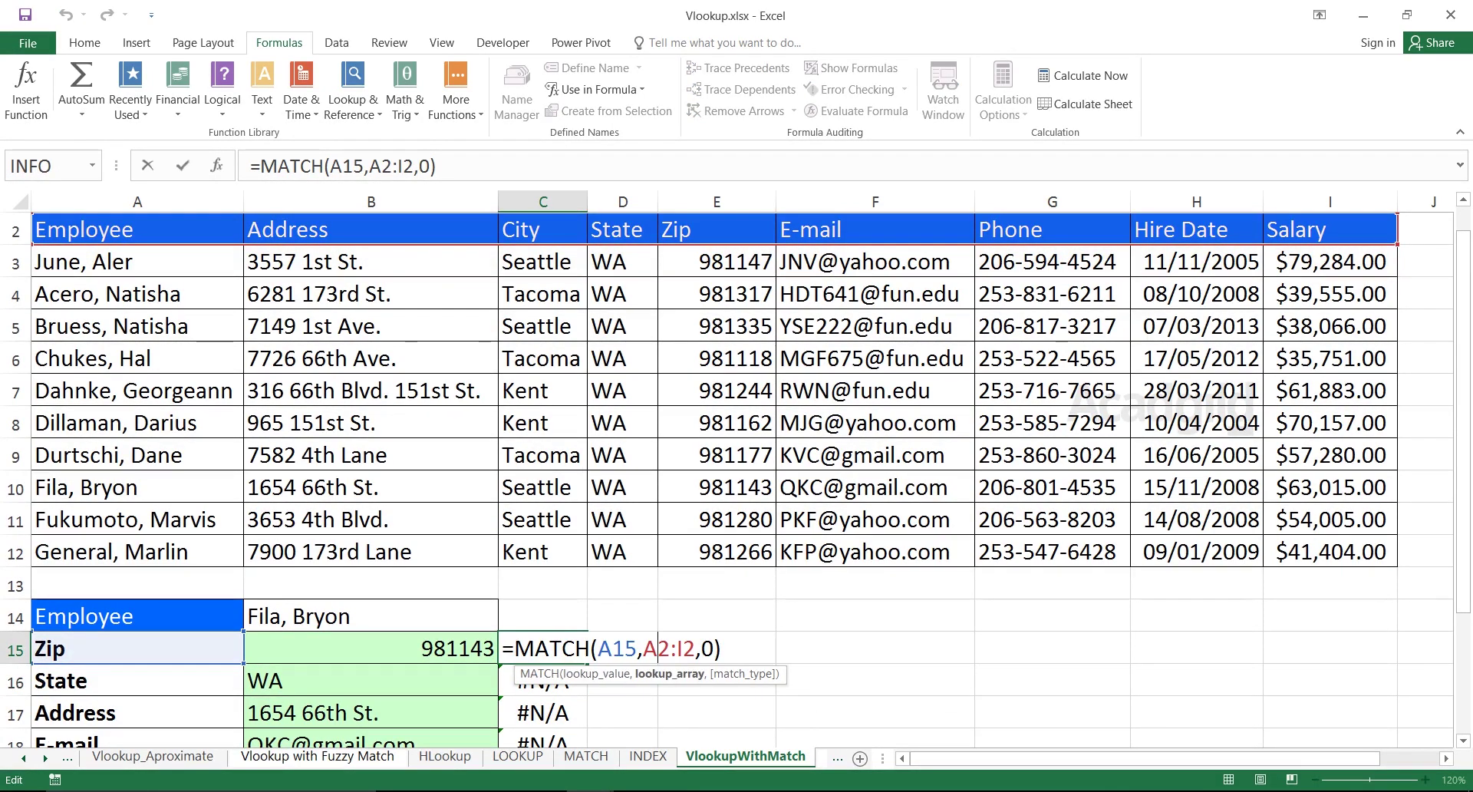
{"action": "key", "text": "F4"}
{"action": "key", "text": "Right"}
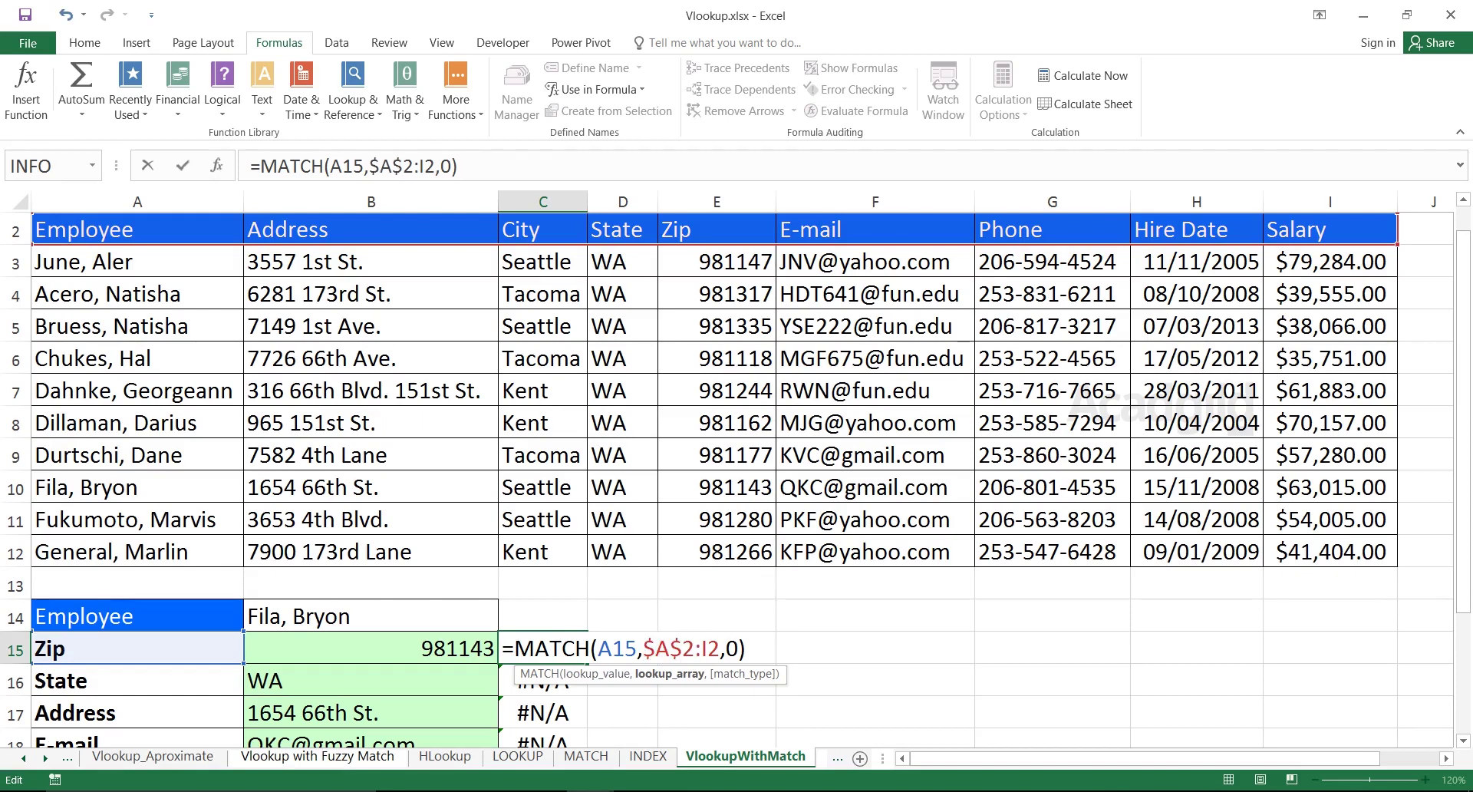
{"action": "key", "text": "F4"}
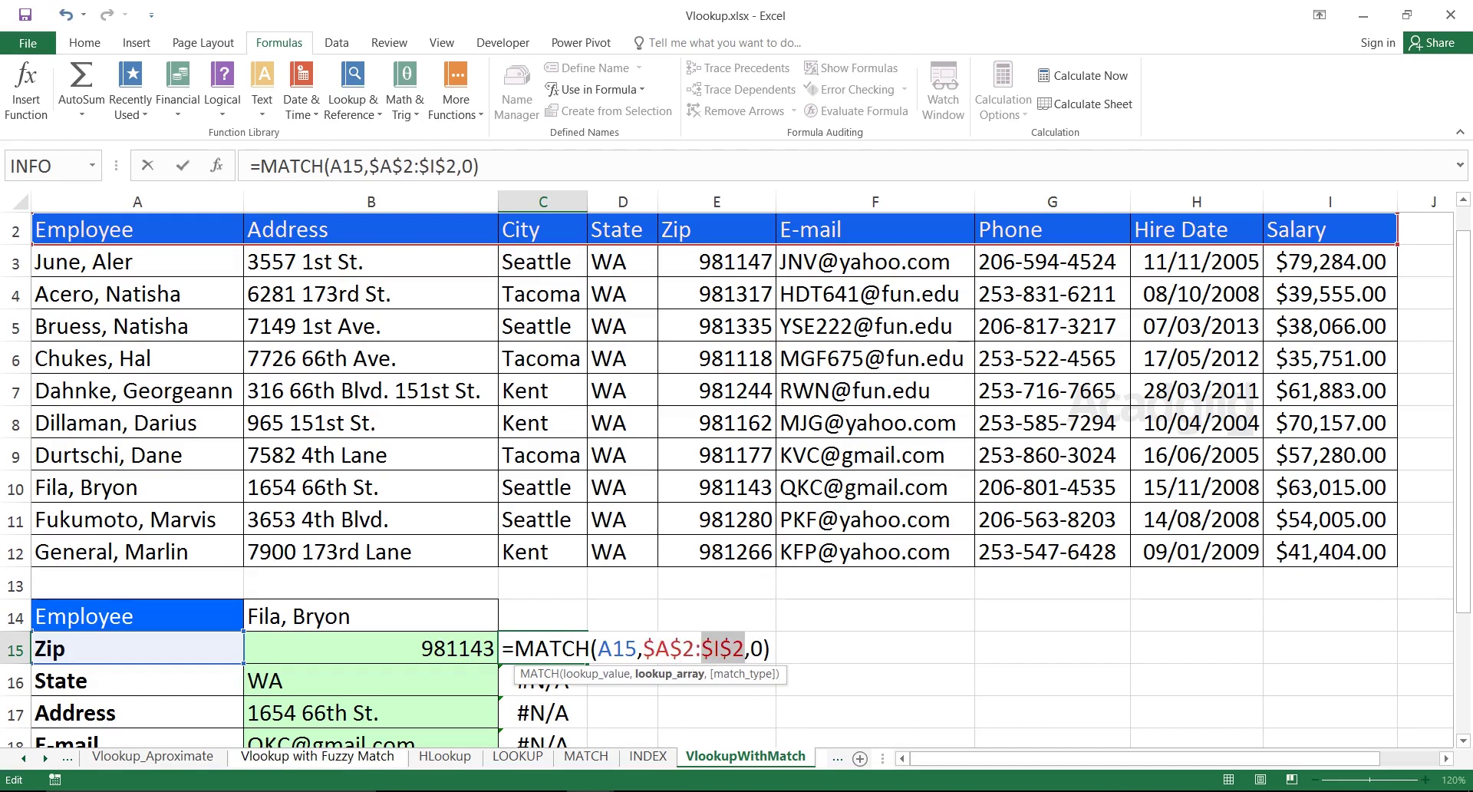
{"action": "key", "text": "Escape"}
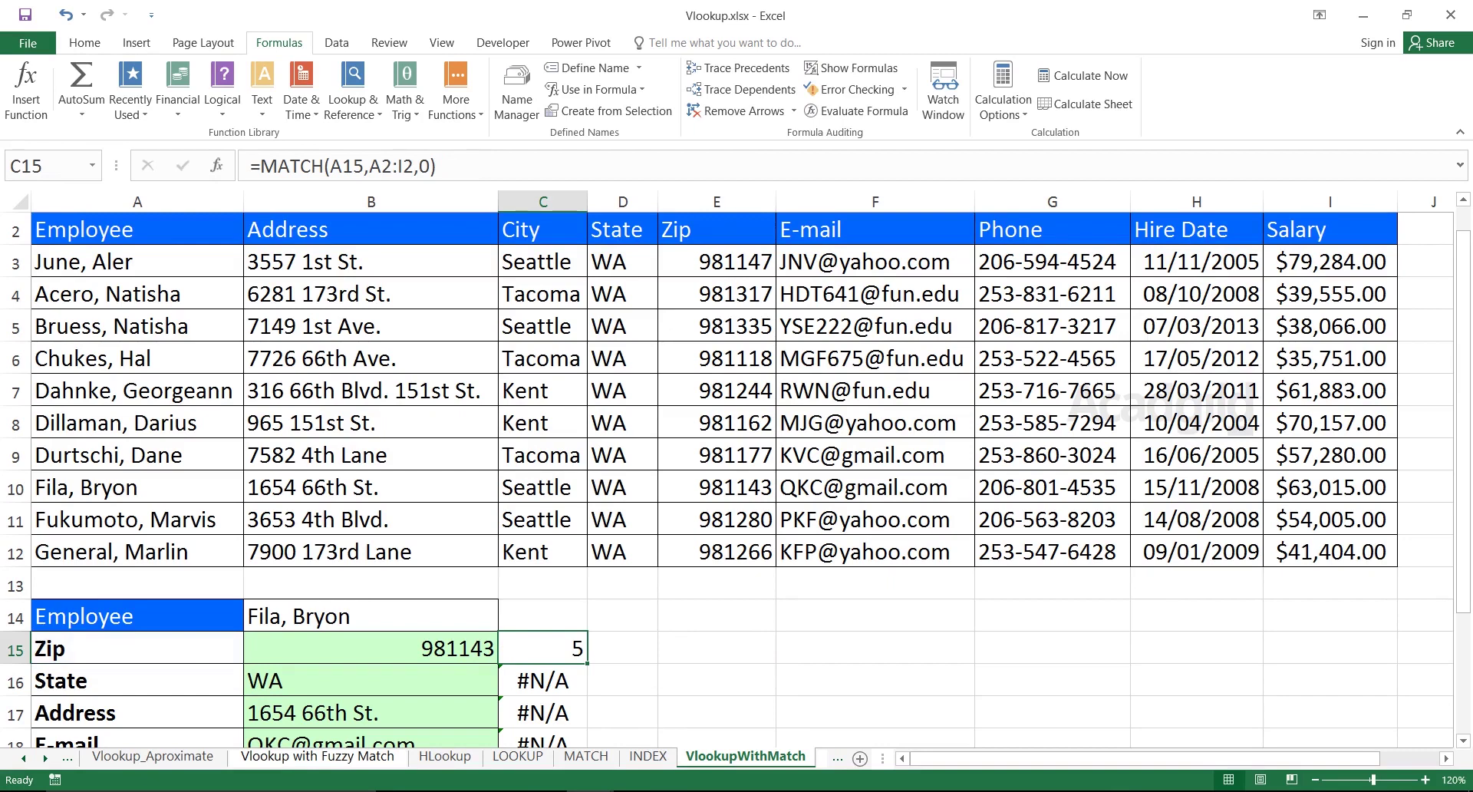
Enter =MATCH(A15,$A$2:$I$2,0) in C15 with the header range locked and copy it down through C19
{"action": "type", "text": "=MATch"}
{"action": "key", "text": "Tab"}
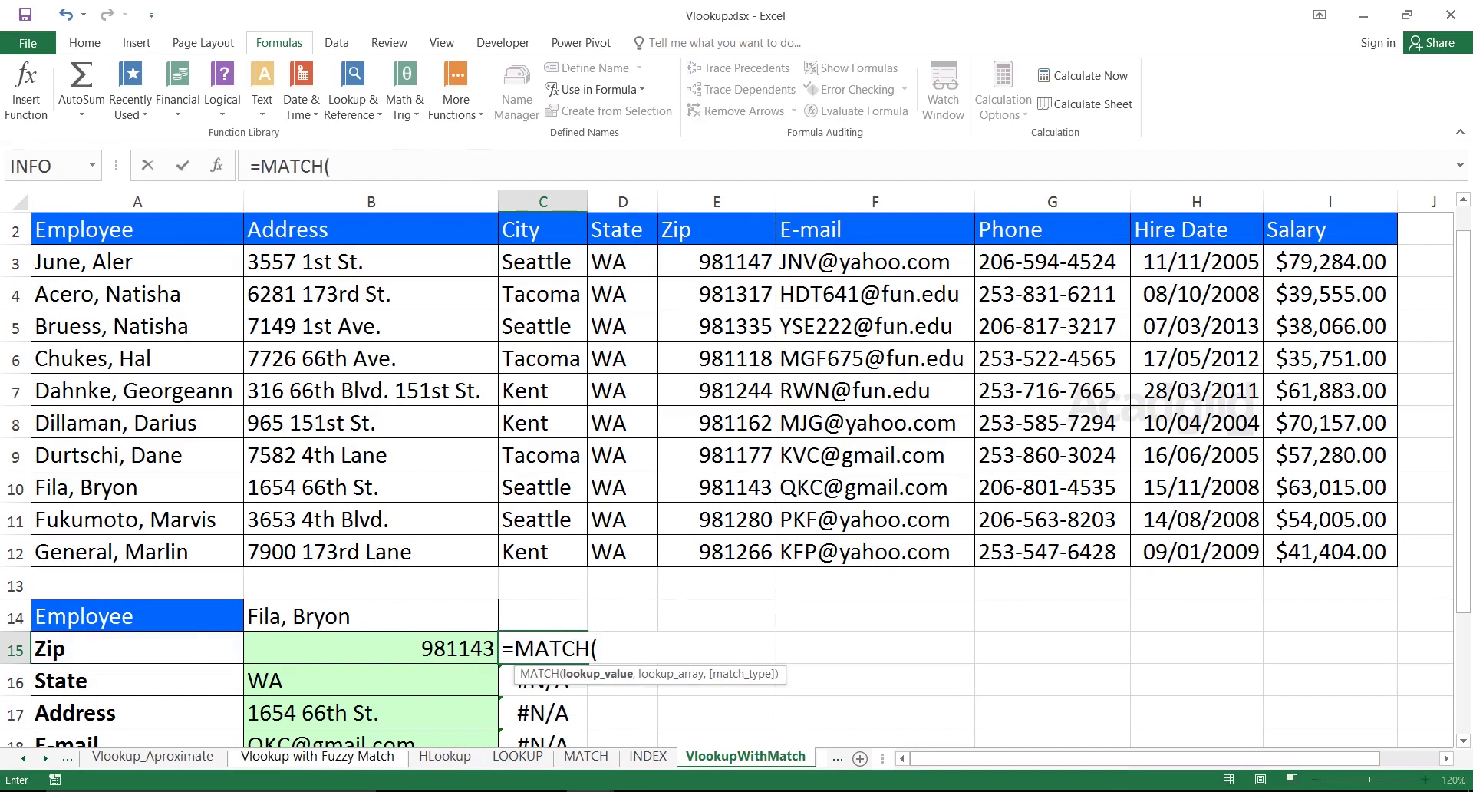
{"action": "left_click", "coordinate": [137, 649]}
{"action": "type", "text": ","}
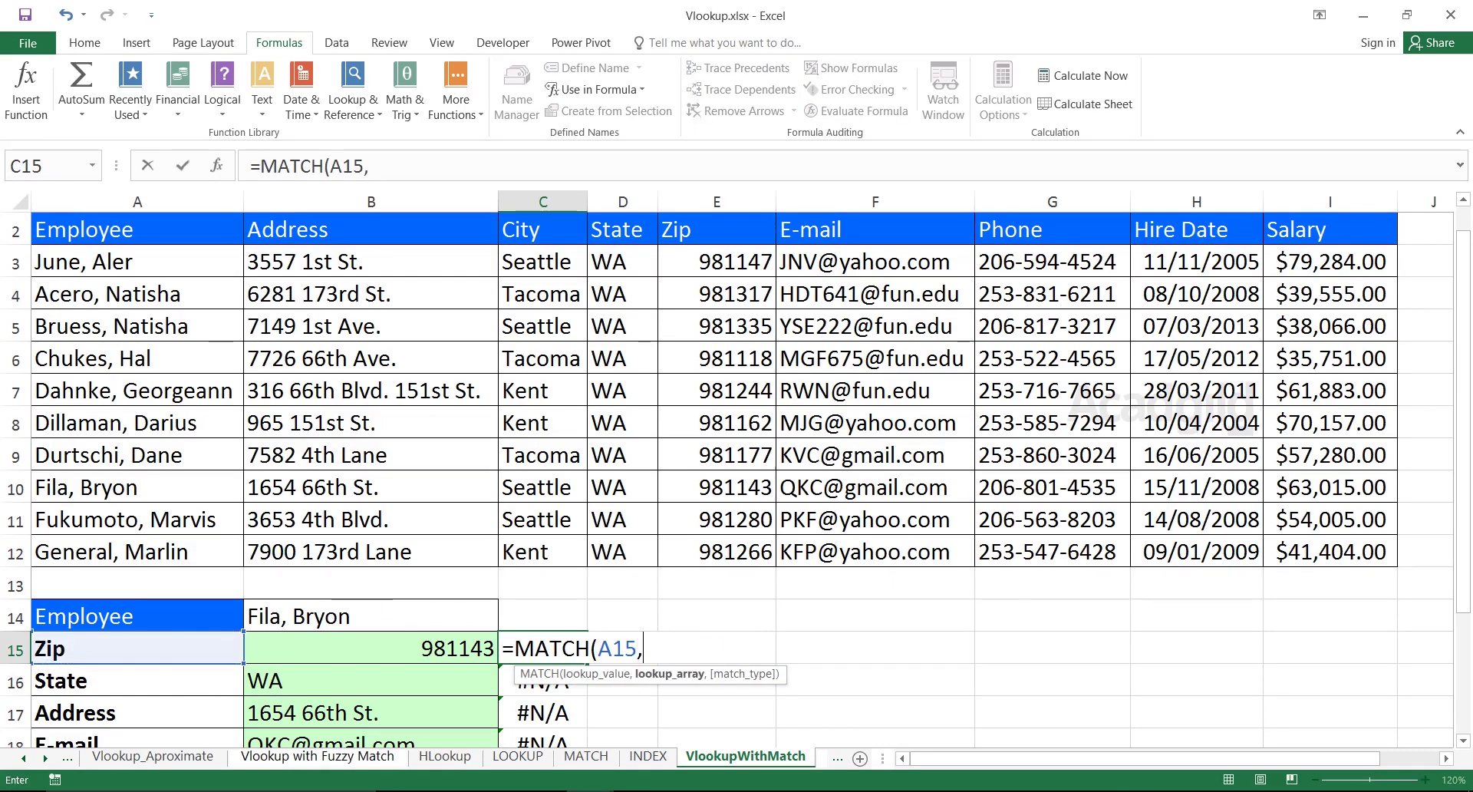
{"action": "left_click_drag", "start_coordinate": [137, 229], "coordinate": [1374, 268]}
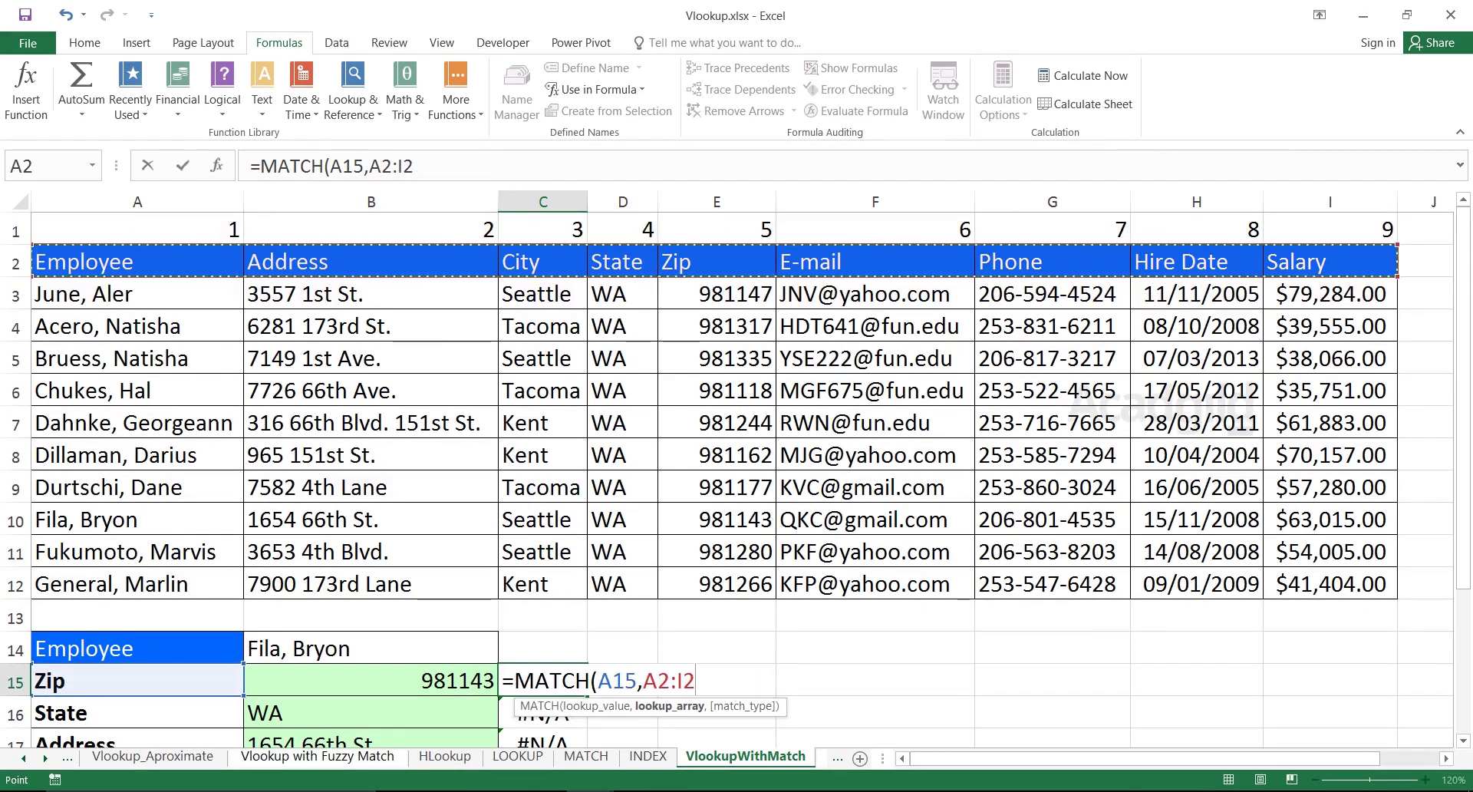
{"action": "key", "text": "F4"}
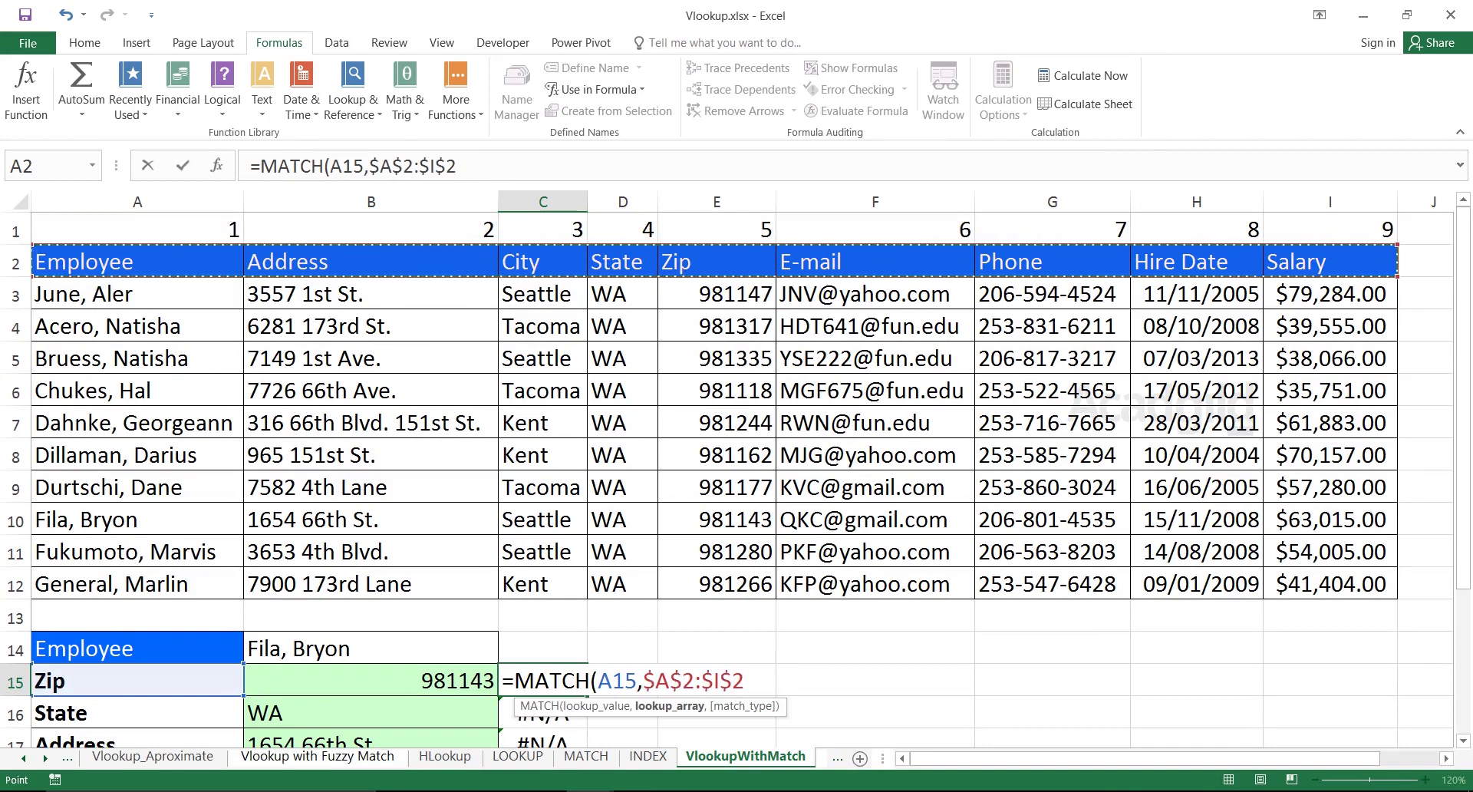
{"action": "type", "text": ",0)"}
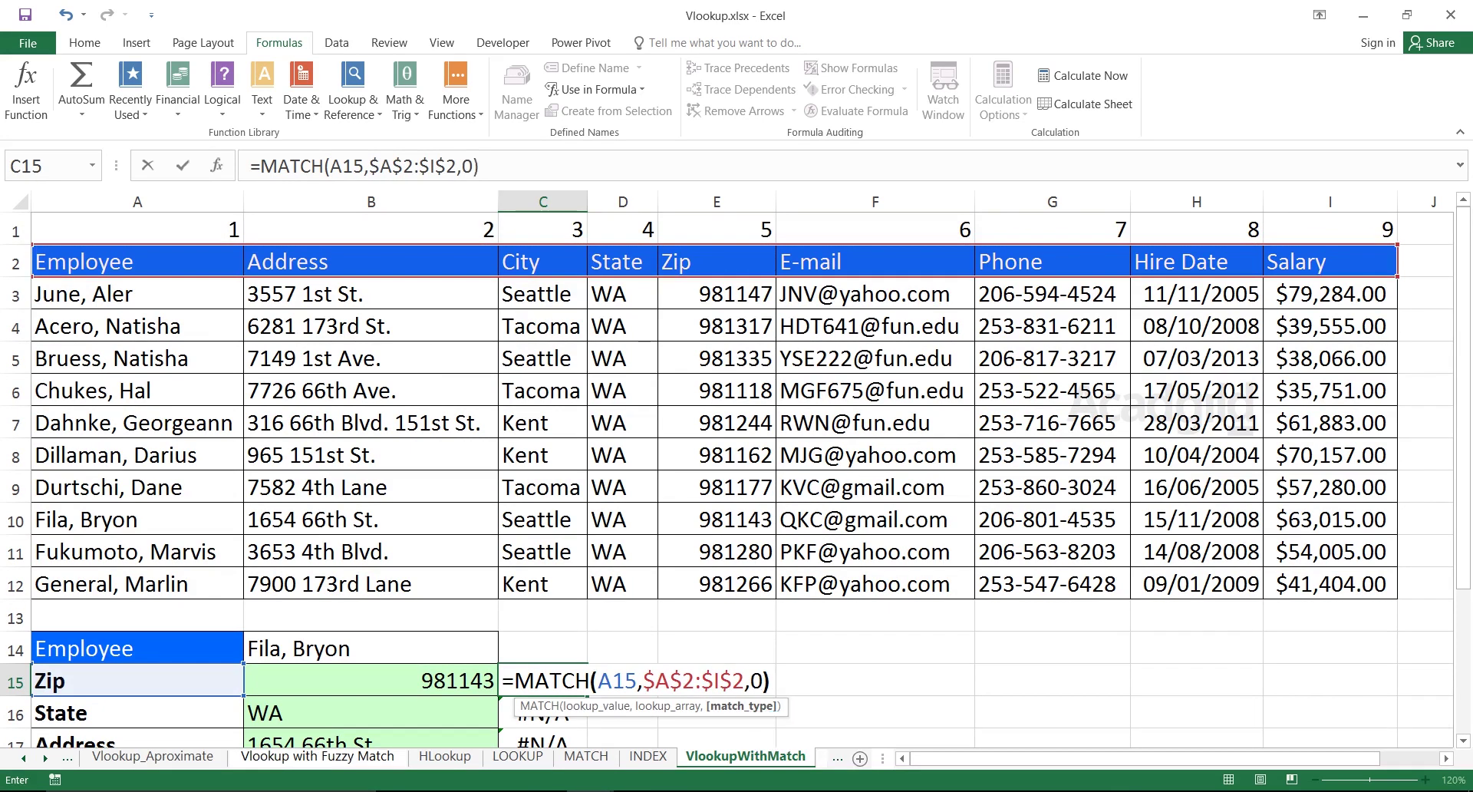
{"action": "key", "text": "ctrl+Return"}
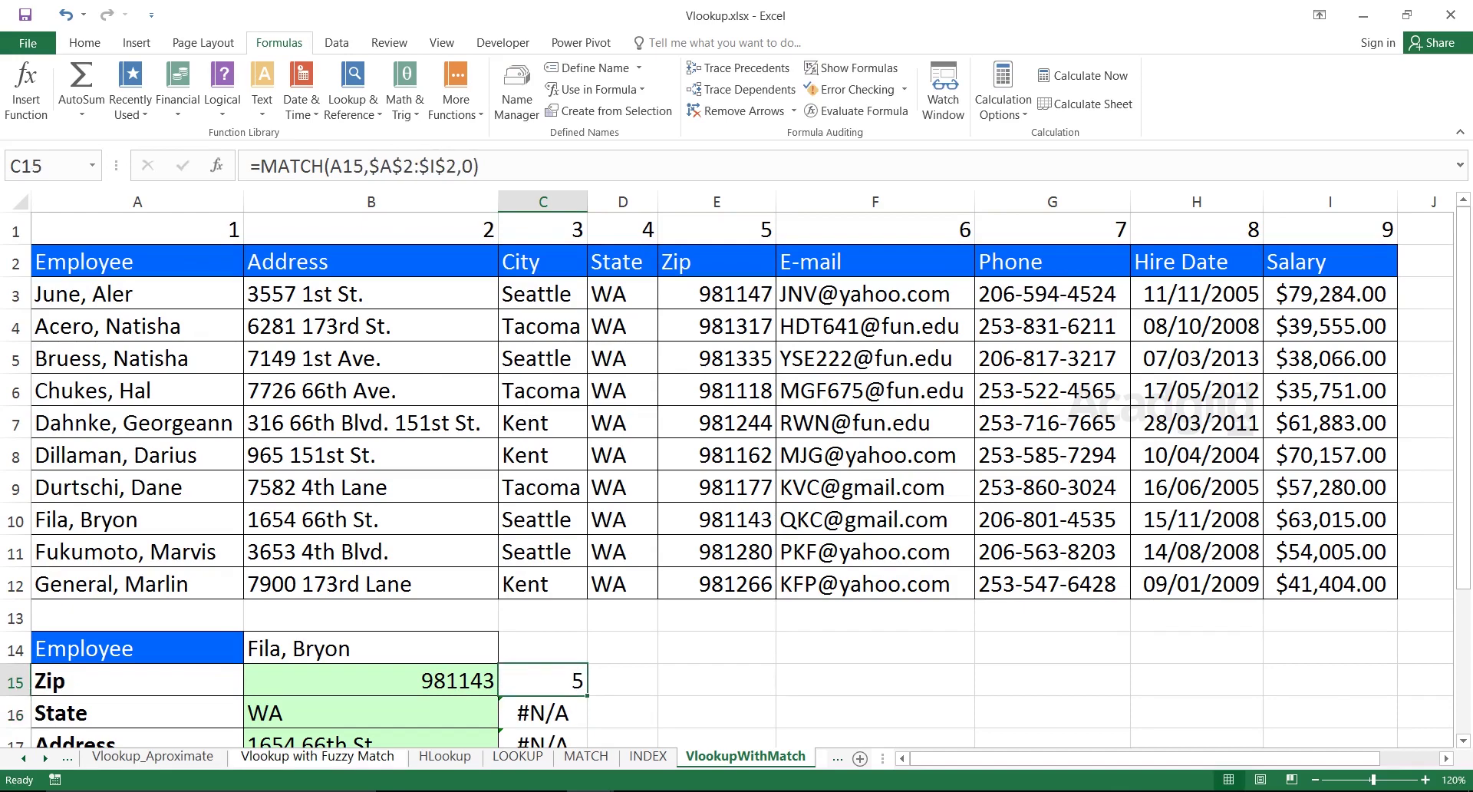
{"action": "double_click", "coordinate": [587, 696]}
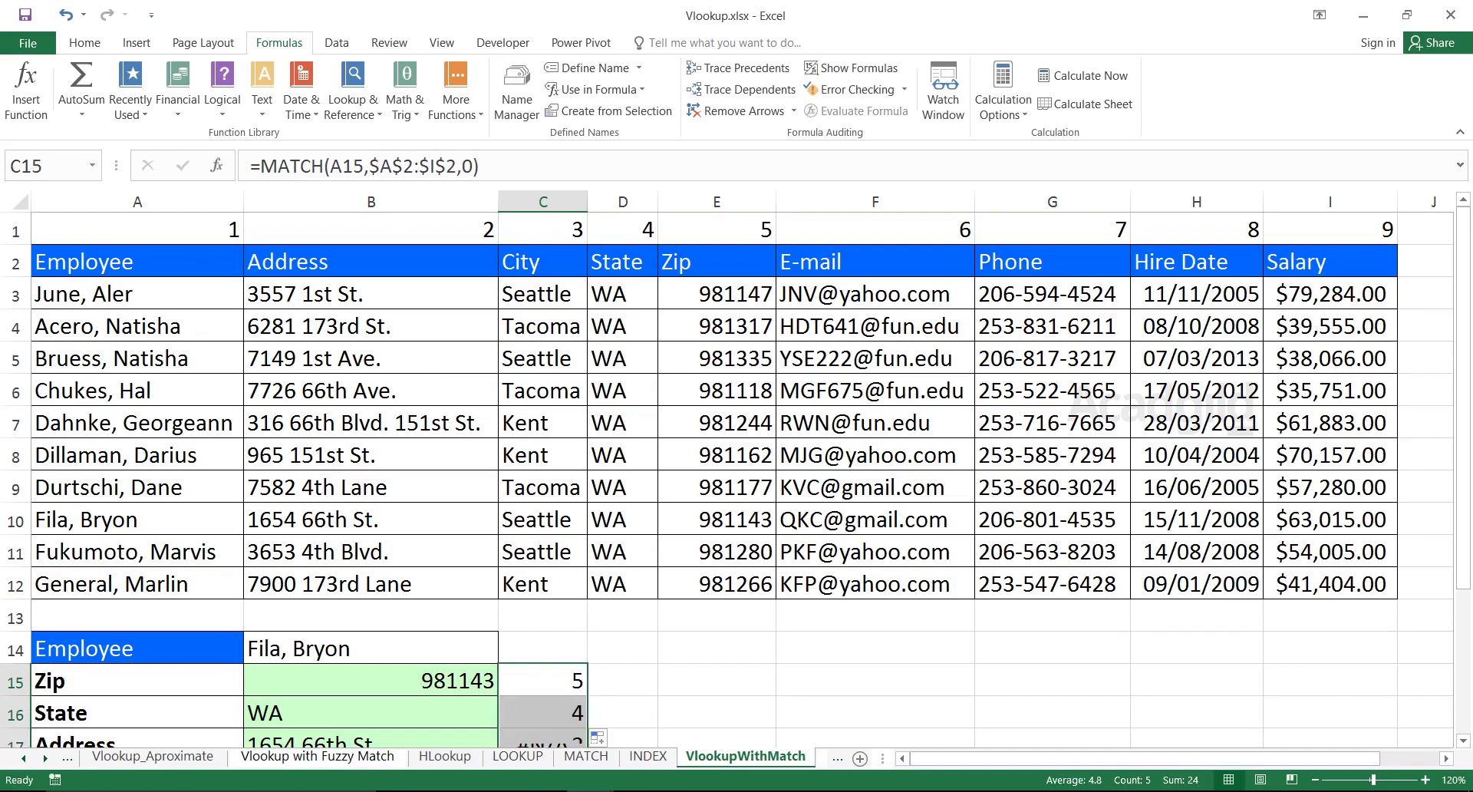
Step through C15:C19 and check the copied MATCH formulas and the column position each one returns
{"action": "key", "text": "Down"}
{"action": "key", "text": "Down"}
{"action": "key", "text": "Down"}
{"action": "key", "text": "Down"}
{"action": "key", "text": "Down"}
{"action": "key", "text": "Up"}
{"action": "key", "text": "Up"}
{"action": "key", "text": "Up"}
{"action": "key", "text": "Up"}
{"action": "key", "text": "Up"}
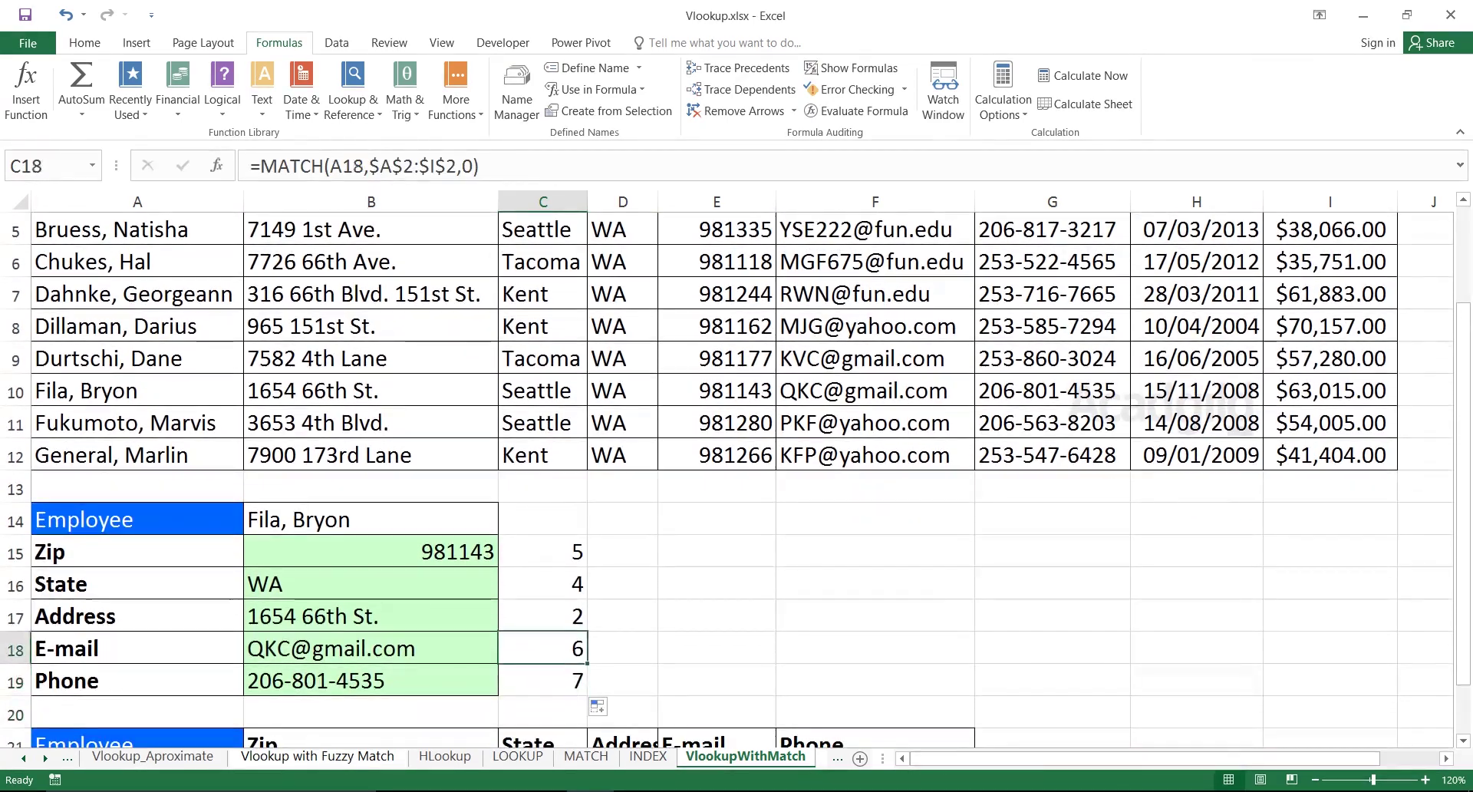
{"action": "key", "text": "Down"}
{"action": "key", "text": "Down"}
{"action": "key", "text": "Down"}
{"action": "key", "text": "Down"}
{"action": "key", "text": "Up"}
{"action": "key", "text": "Up"}
{"action": "key", "text": "Up"}
{"action": "key", "text": "Up"}
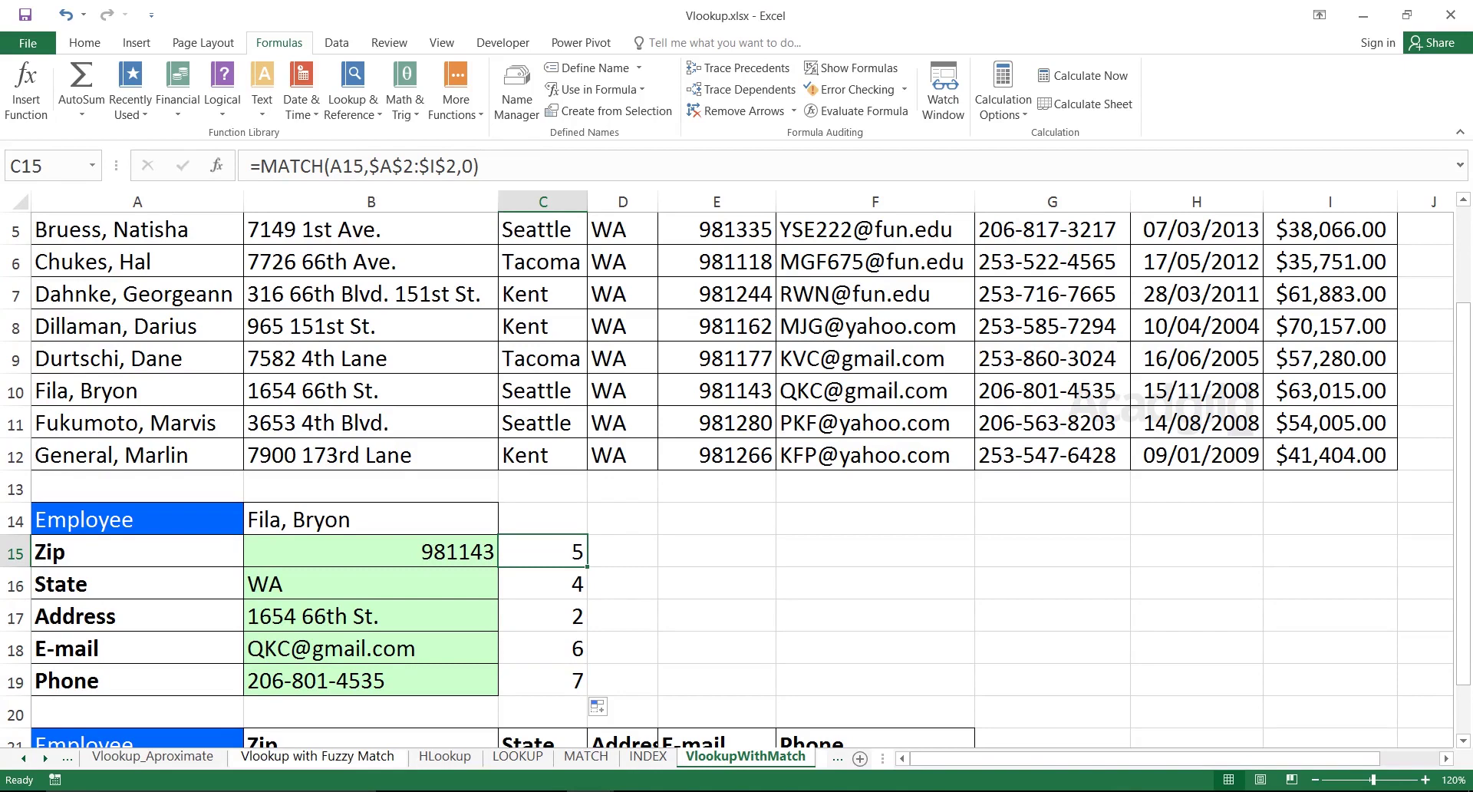
Examine the manually entered column index argument in the Zip VLOOKUP formula in B15
{"action": "double_click", "coordinate": [455, 552]}
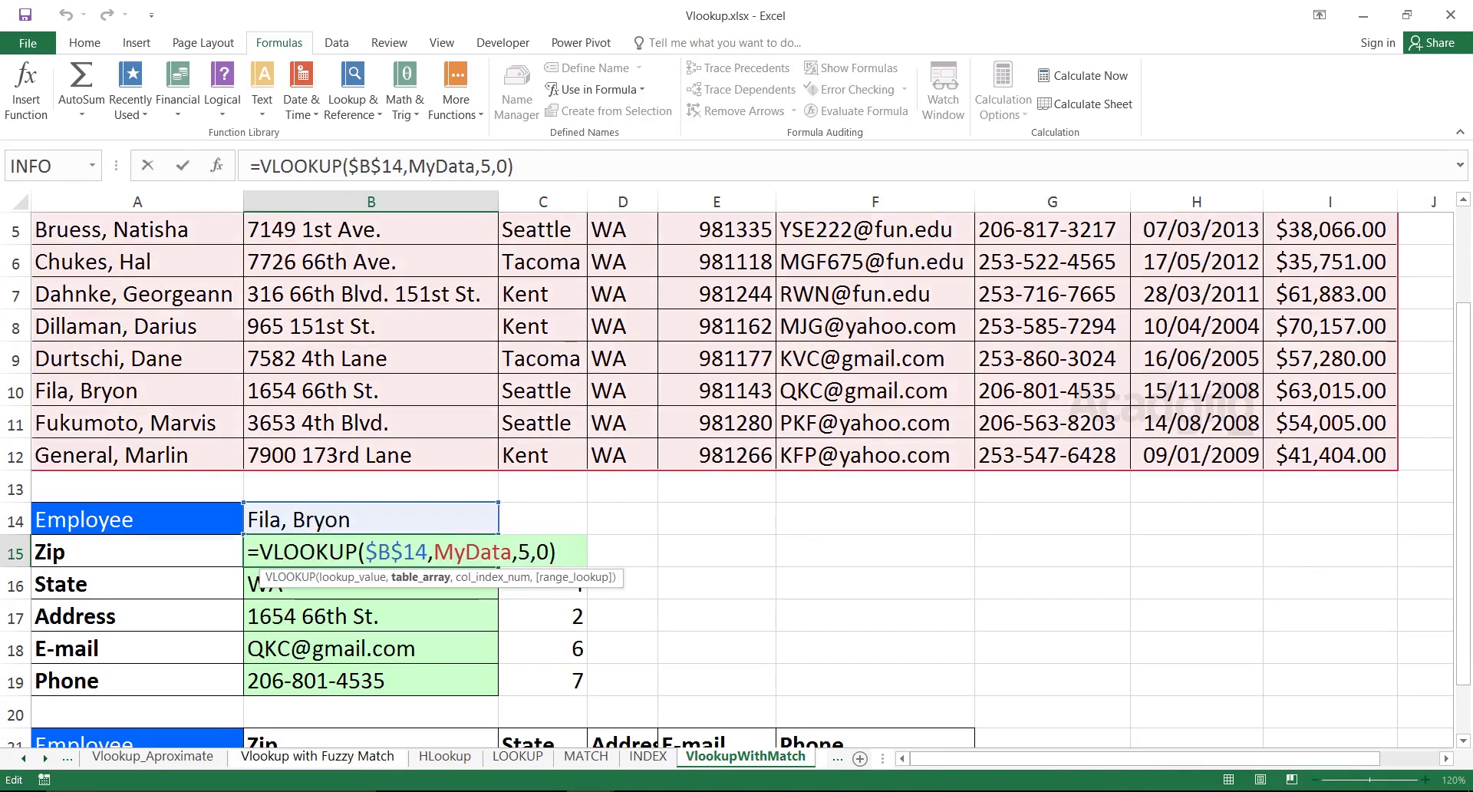
{"action": "key", "text": "Return"}
{"action": "key", "text": "Up"}
{"action": "double_click", "coordinate": [455, 552]}
{"action": "left_click_drag", "start_coordinate": [531, 551], "coordinate": [518, 552]}
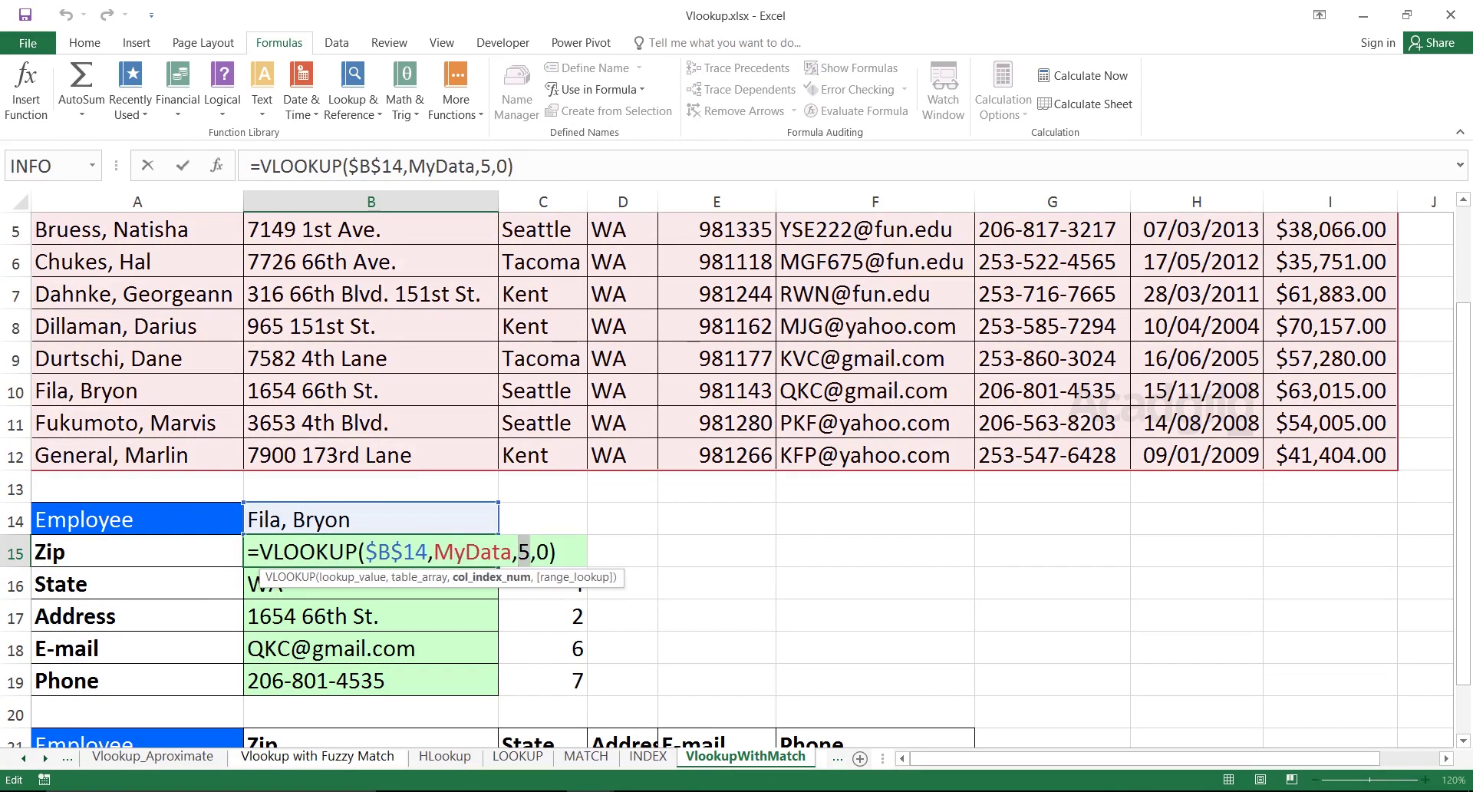
{"action": "key", "text": "Return"}
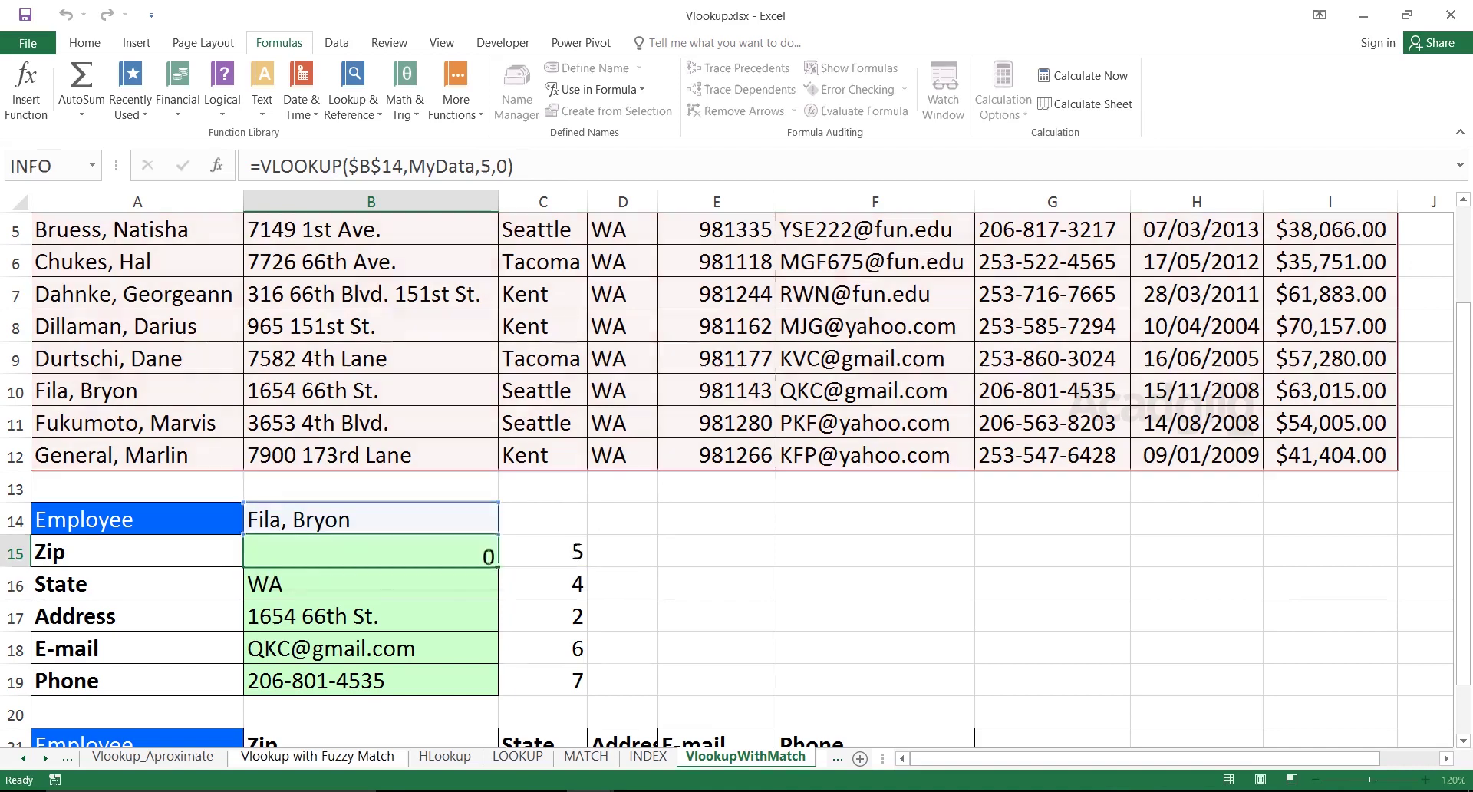
{"action": "left_click", "coordinate": [549, 552]}
{"action": "double_click", "coordinate": [549, 552]}
{"action": "left_click_drag", "start_coordinate": [770, 552], "coordinate": [501, 552]}
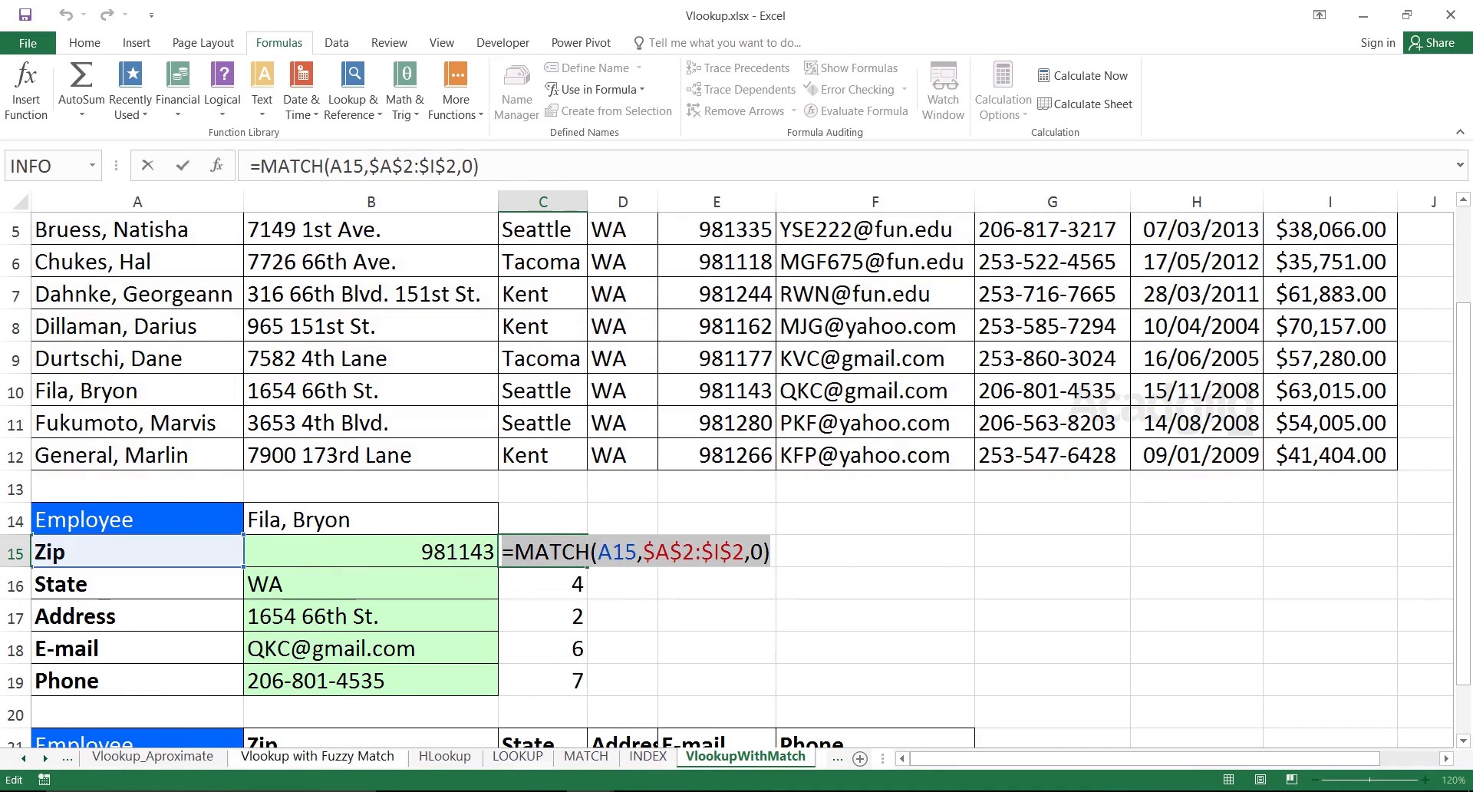
{"action": "left_click", "coordinate": [875, 552]}
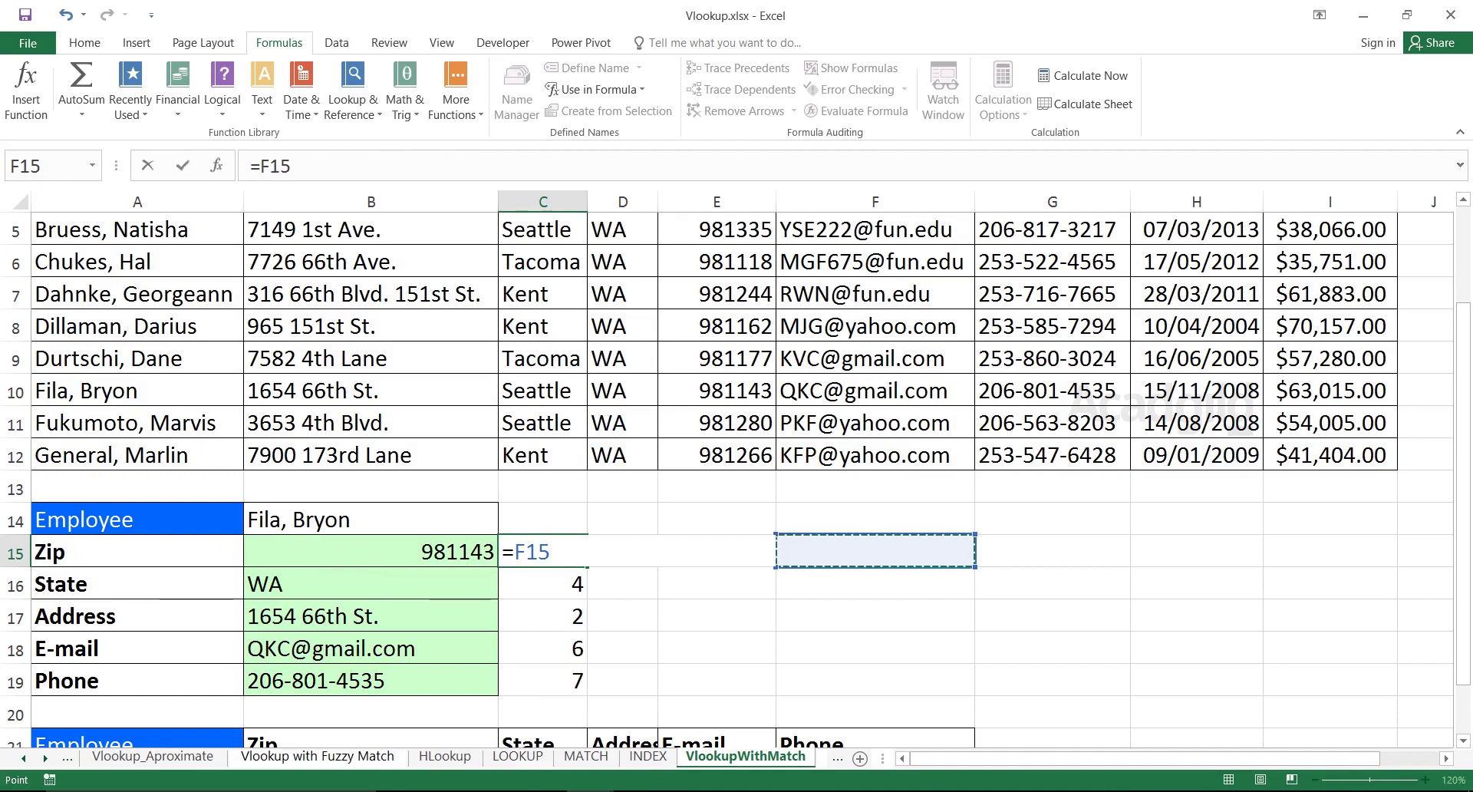
{"action": "key", "text": "Escape"}
Copy the MATCH(A15,$A$2:$I$2,0) expression without its equals sign from the formula in C15
{"action": "double_click", "coordinate": [549, 552]}
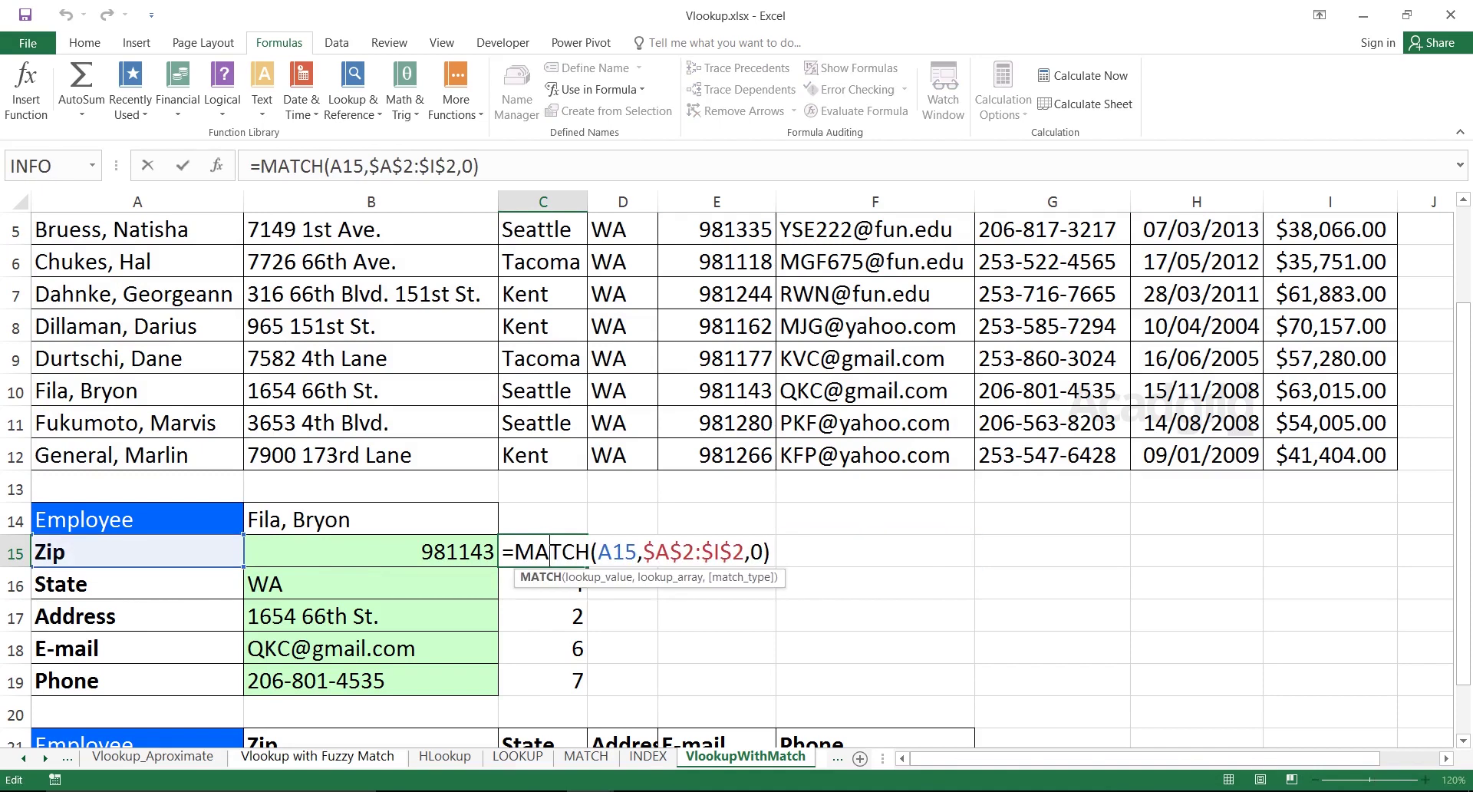
{"action": "left_click_drag", "start_coordinate": [771, 552], "coordinate": [534, 551]}
{"action": "right_click", "coordinate": [525, 556]}
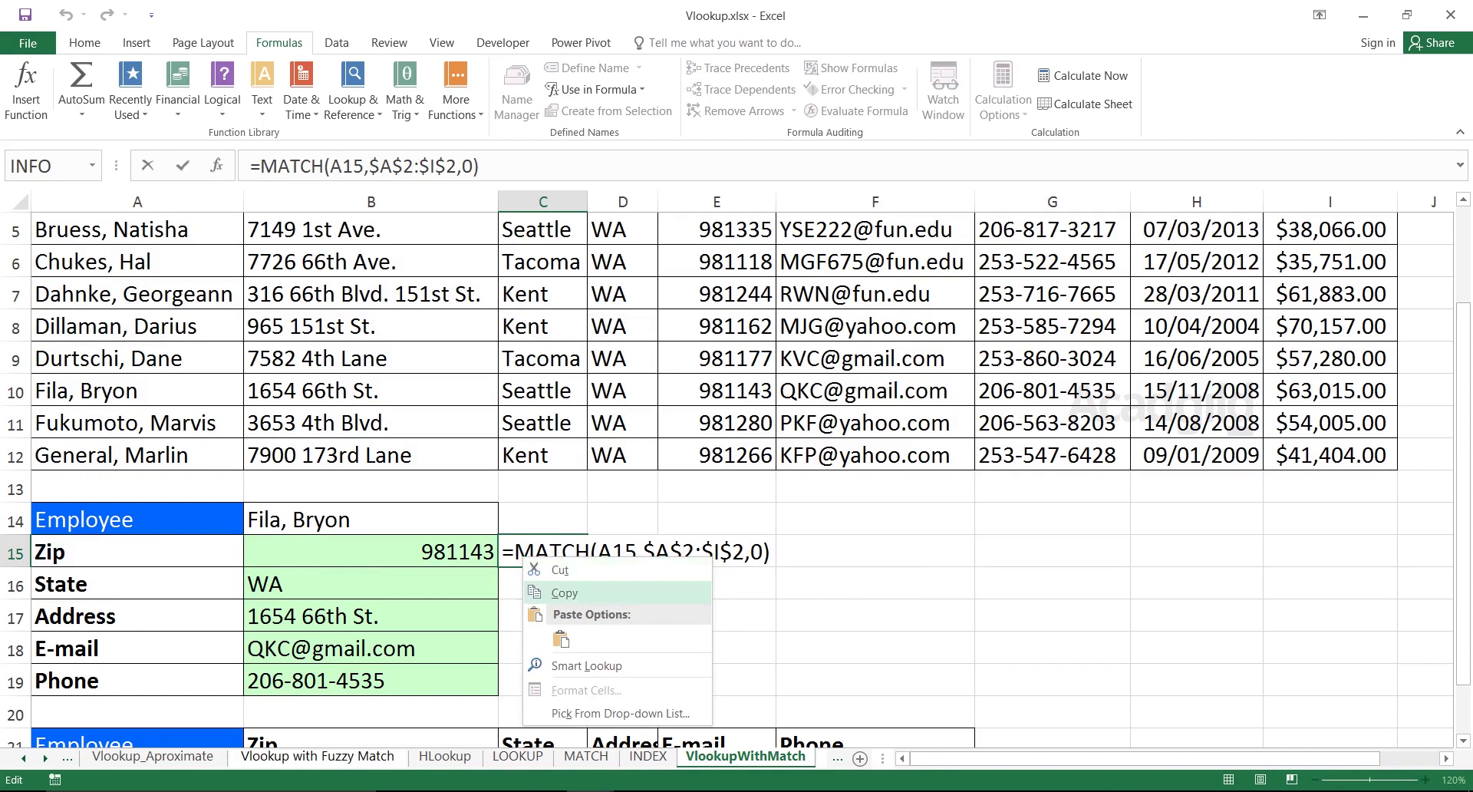
{"action": "left_click", "coordinate": [565, 593]}
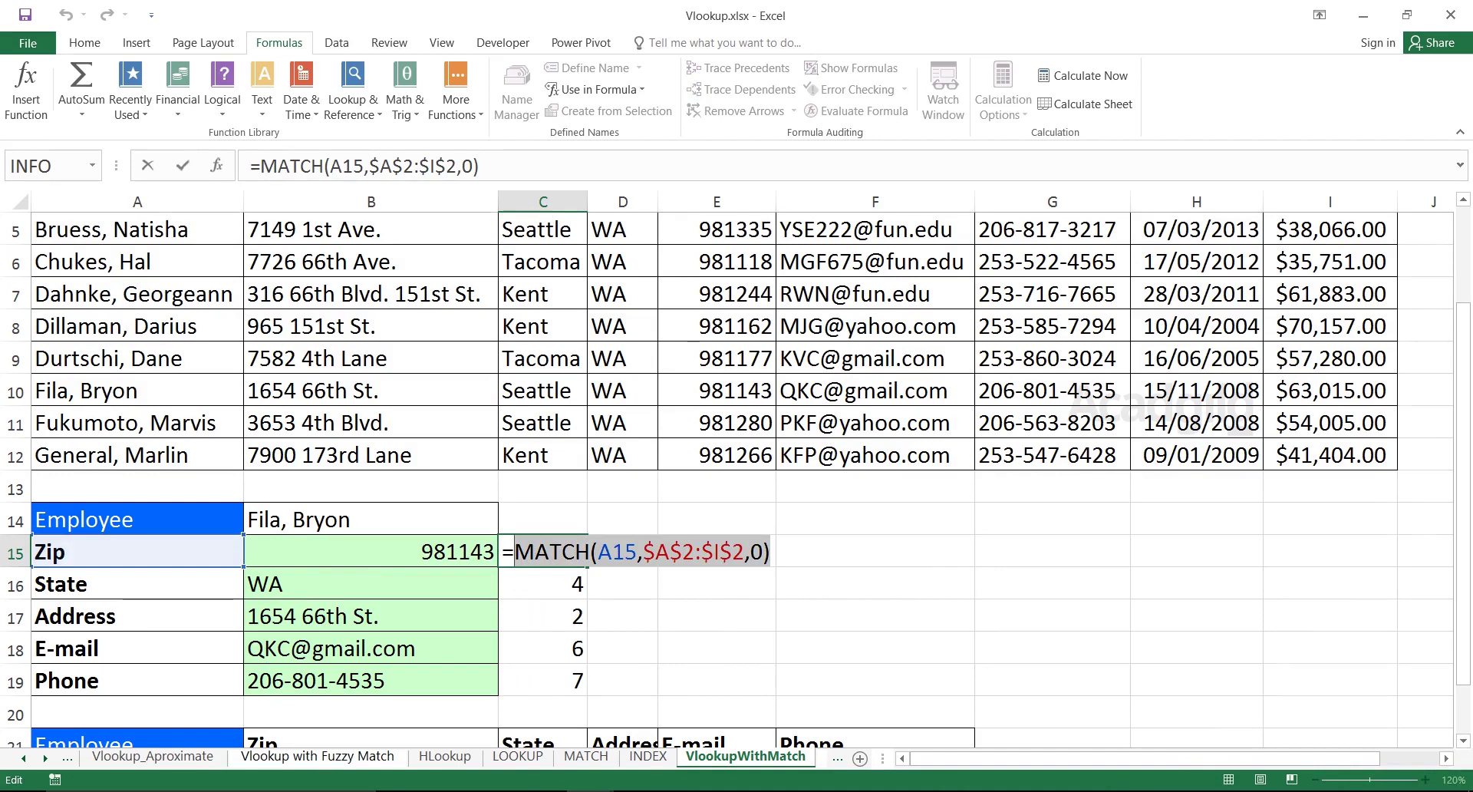
{"action": "key", "text": "Return"}
Replace the column index in B15 with the copied MATCH expression, giving =VLOOKUP($B$14,MyData,MATCH(A15,$A$2:$I$2,0),0)
{"action": "double_click", "coordinate": [454, 551]}
{"action": "key", "text": "Right"}
{"action": "key", "text": "Right"}
{"action": "key", "text": "BackSpace"}
{"action": "key", "text": "ctrl+v"}
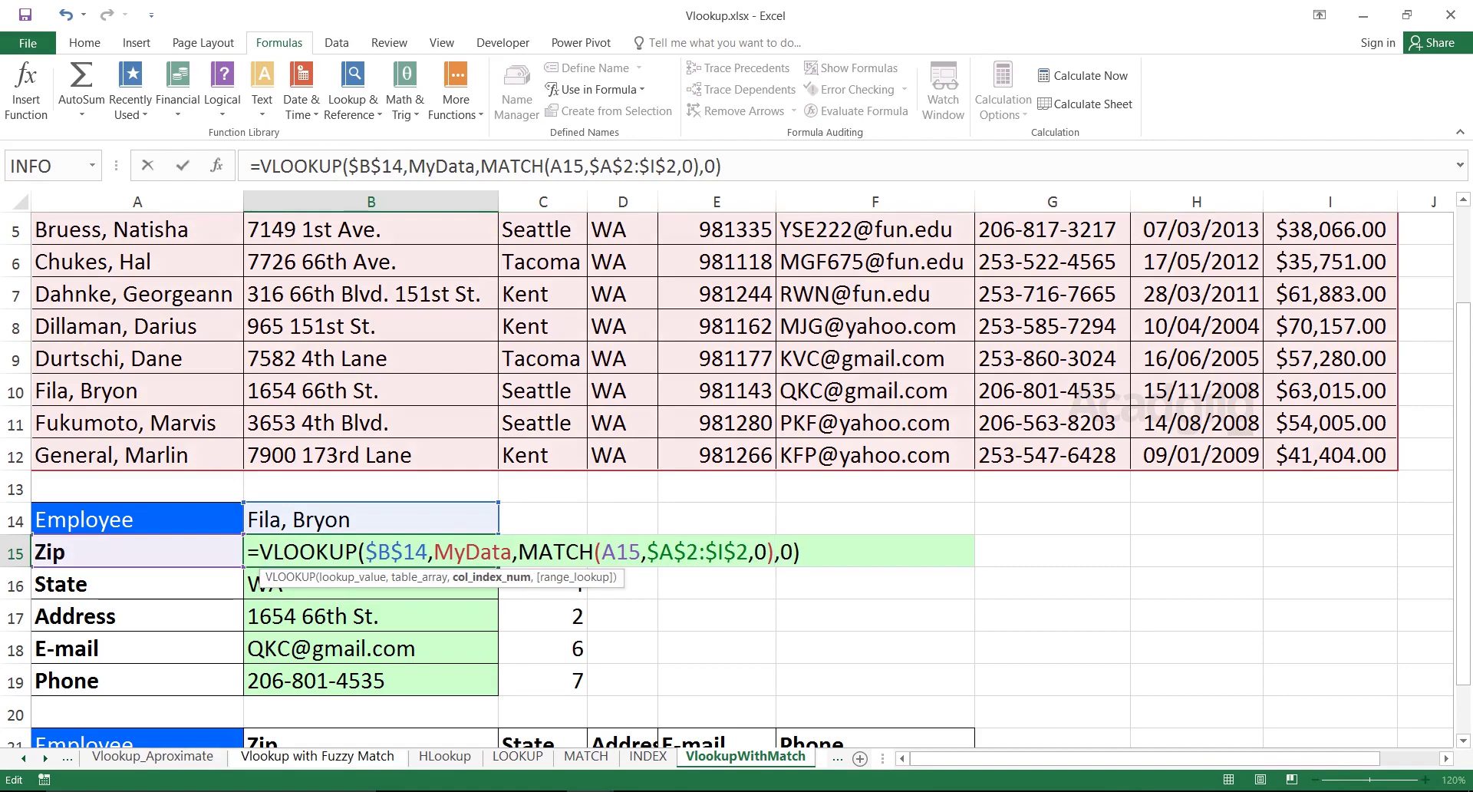
{"action": "key", "text": "Return"}
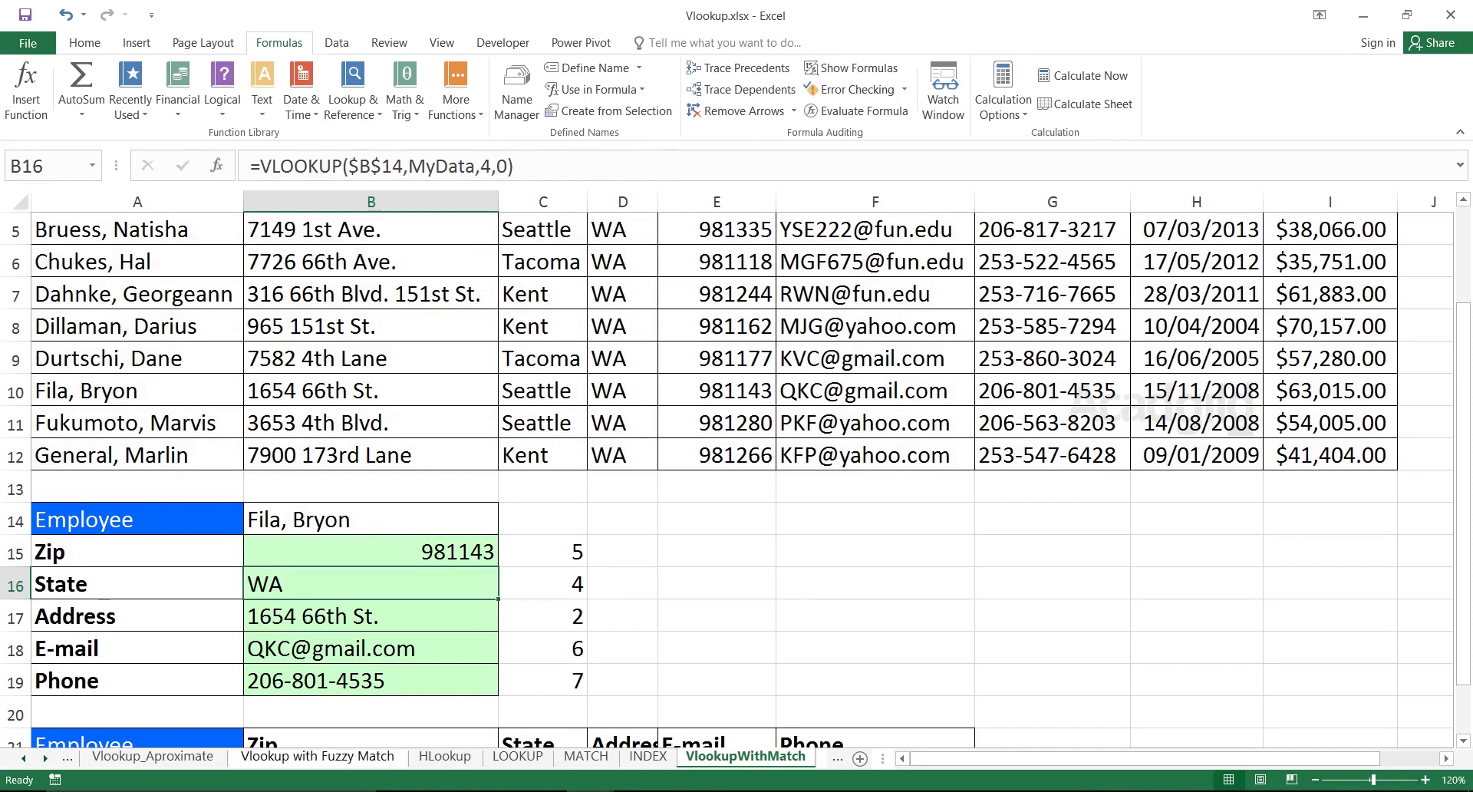
Copy the combined VLOOKUP and MATCH formula from B15 down through B19 and inspect the copies
{"action": "key", "text": "Up"}
{"action": "double_click", "coordinate": [498, 568]}
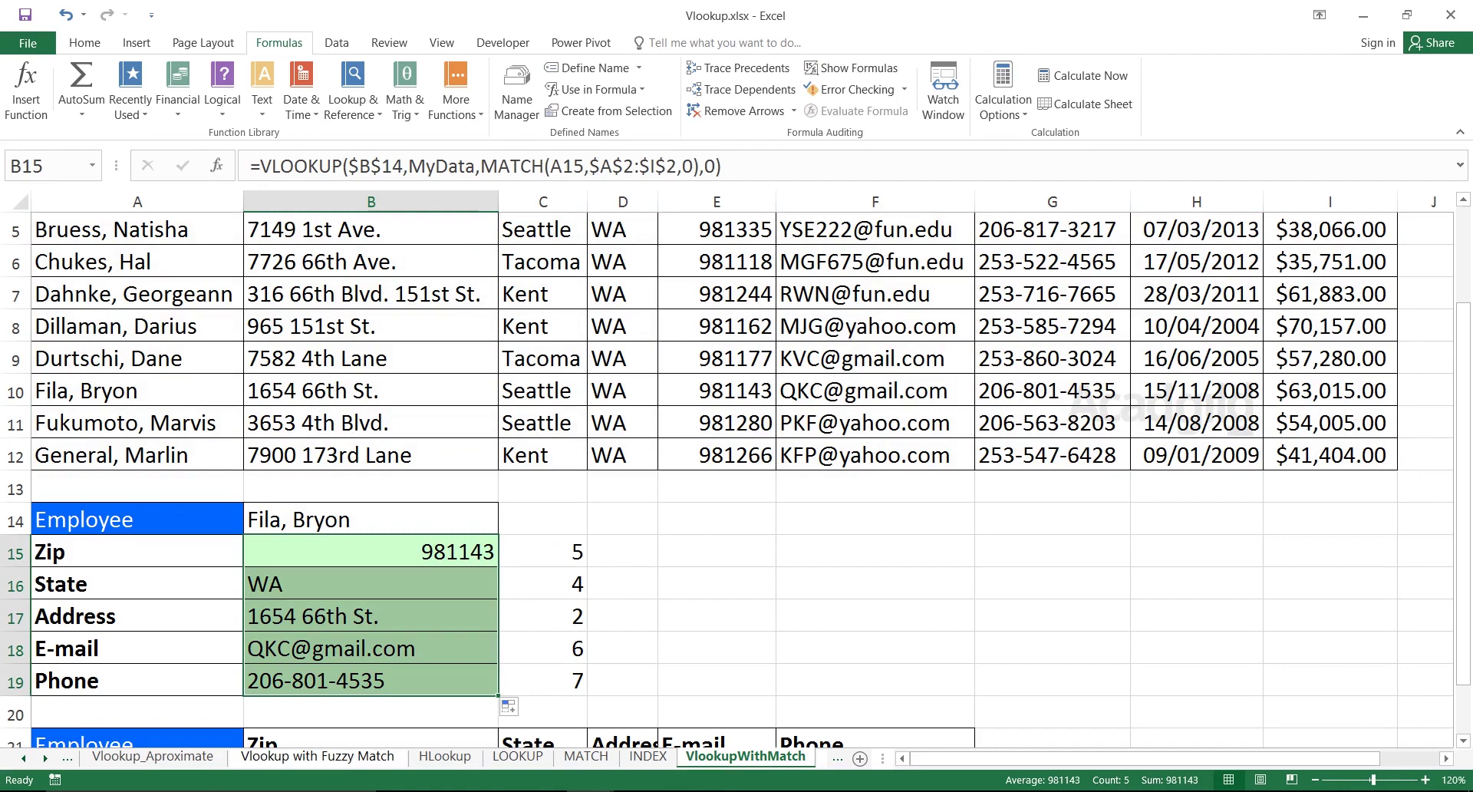
{"action": "double_click", "coordinate": [426, 584]}
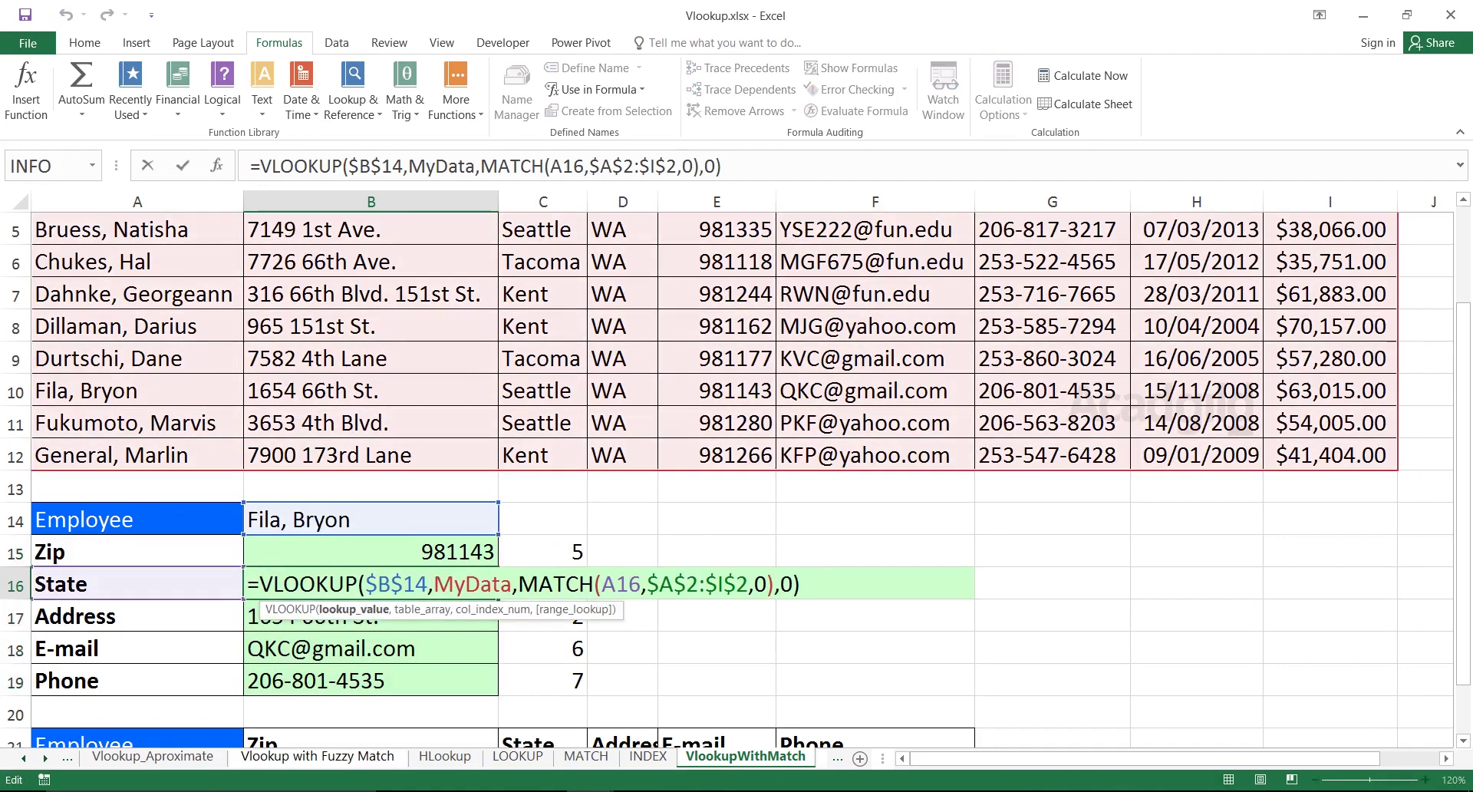
{"action": "key", "text": "Return"}
{"action": "key", "text": "F2"}
{"action": "key", "text": "Return"}
{"action": "key", "text": "Up"}
{"action": "key", "text": "Up"}
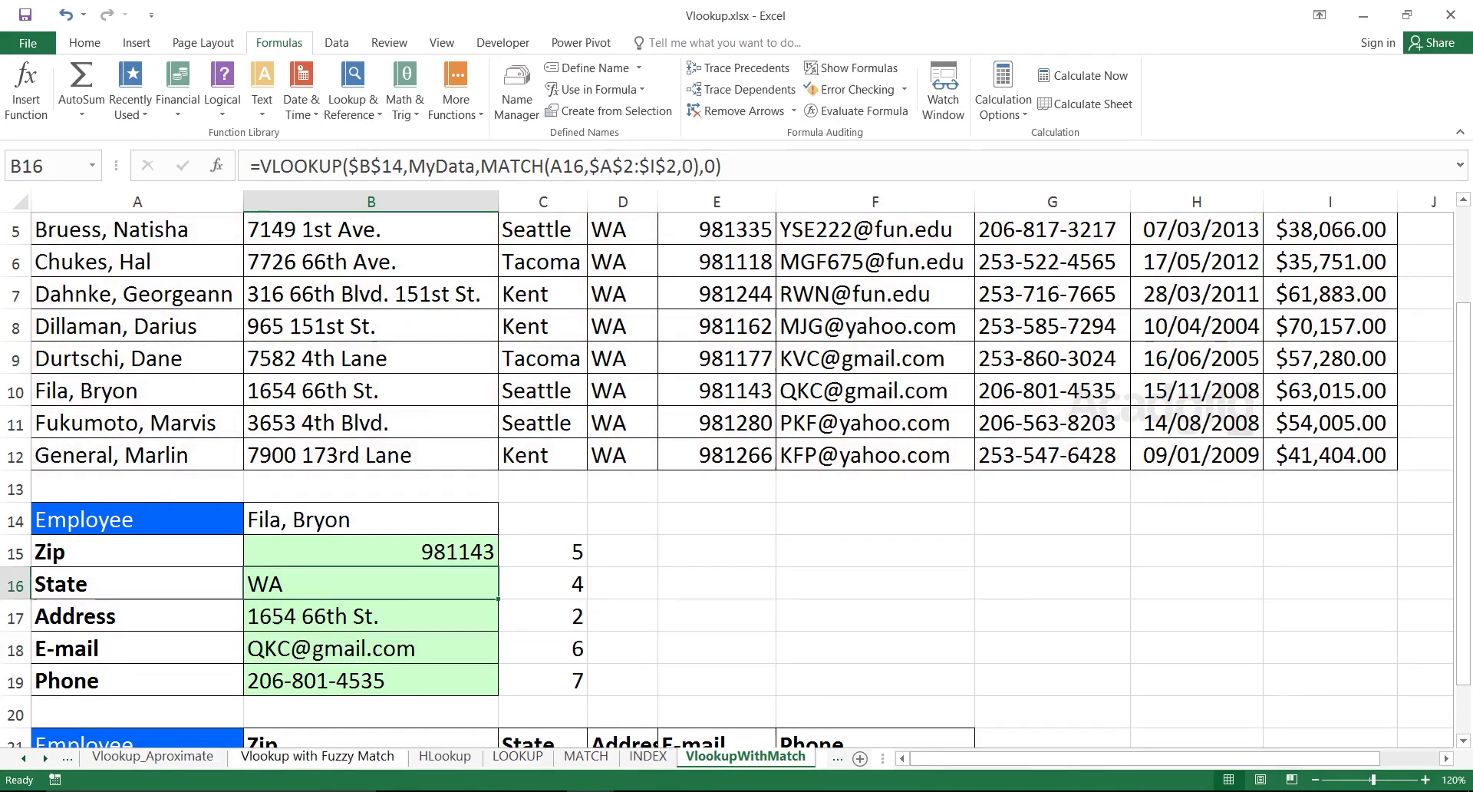
Clear the State, Address, E-mail and Phone lookup formulas in B16:B19
{"action": "key", "text": "shift+Down"}
{"action": "key", "text": "shift+Down"}
{"action": "key", "text": "shift+Down"}
{"action": "key", "text": "Delete"}
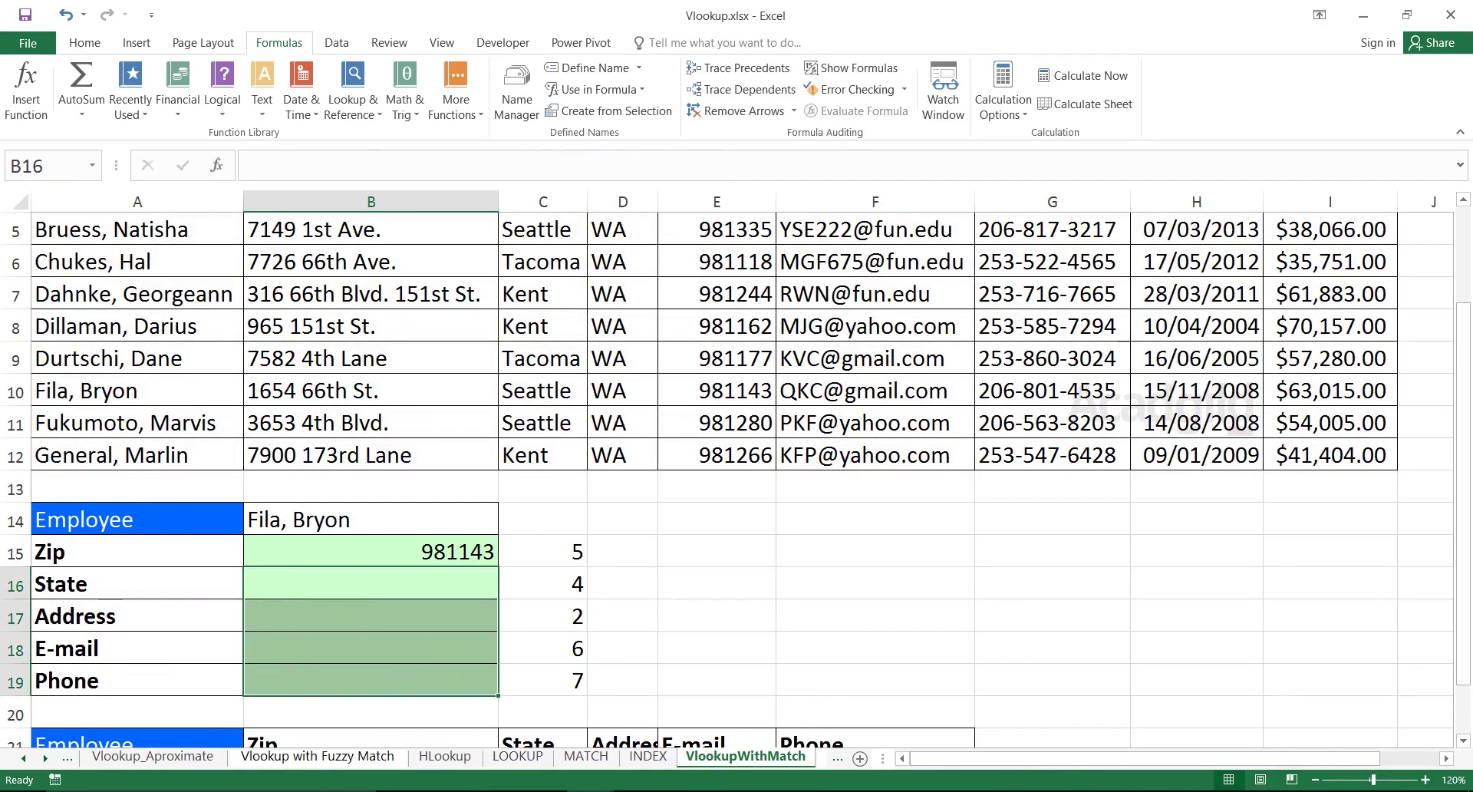
Refill B16:B19 with the combined formula from B15 and check the State formula against its label in A16
{"action": "key", "text": "Up"}
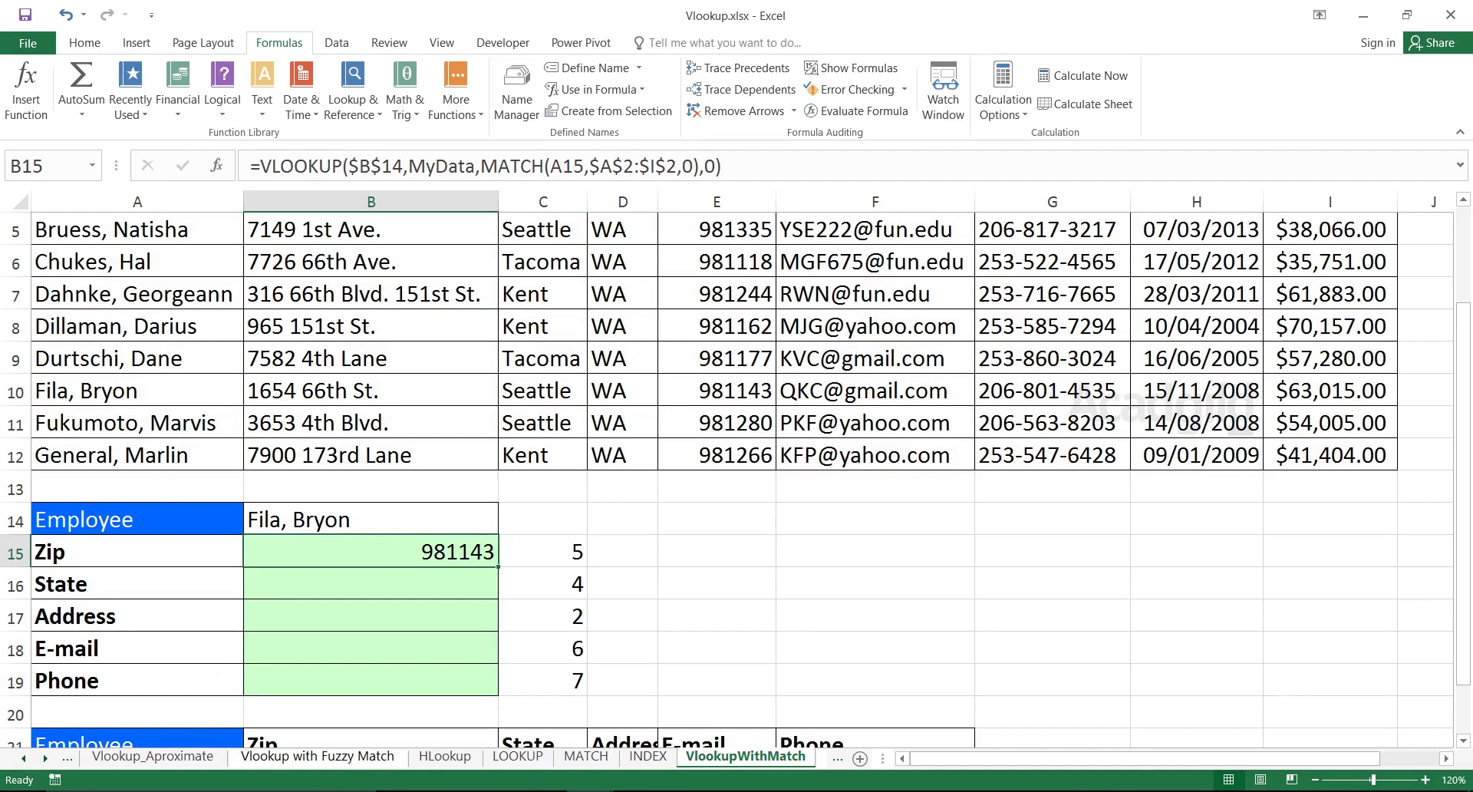
{"action": "double_click", "coordinate": [498, 567]}
{"action": "left_click_drag", "start_coordinate": [372, 552], "coordinate": [371, 681]}
{"action": "left_click", "coordinate": [137, 584]}
{"action": "left_click", "coordinate": [371, 584]}
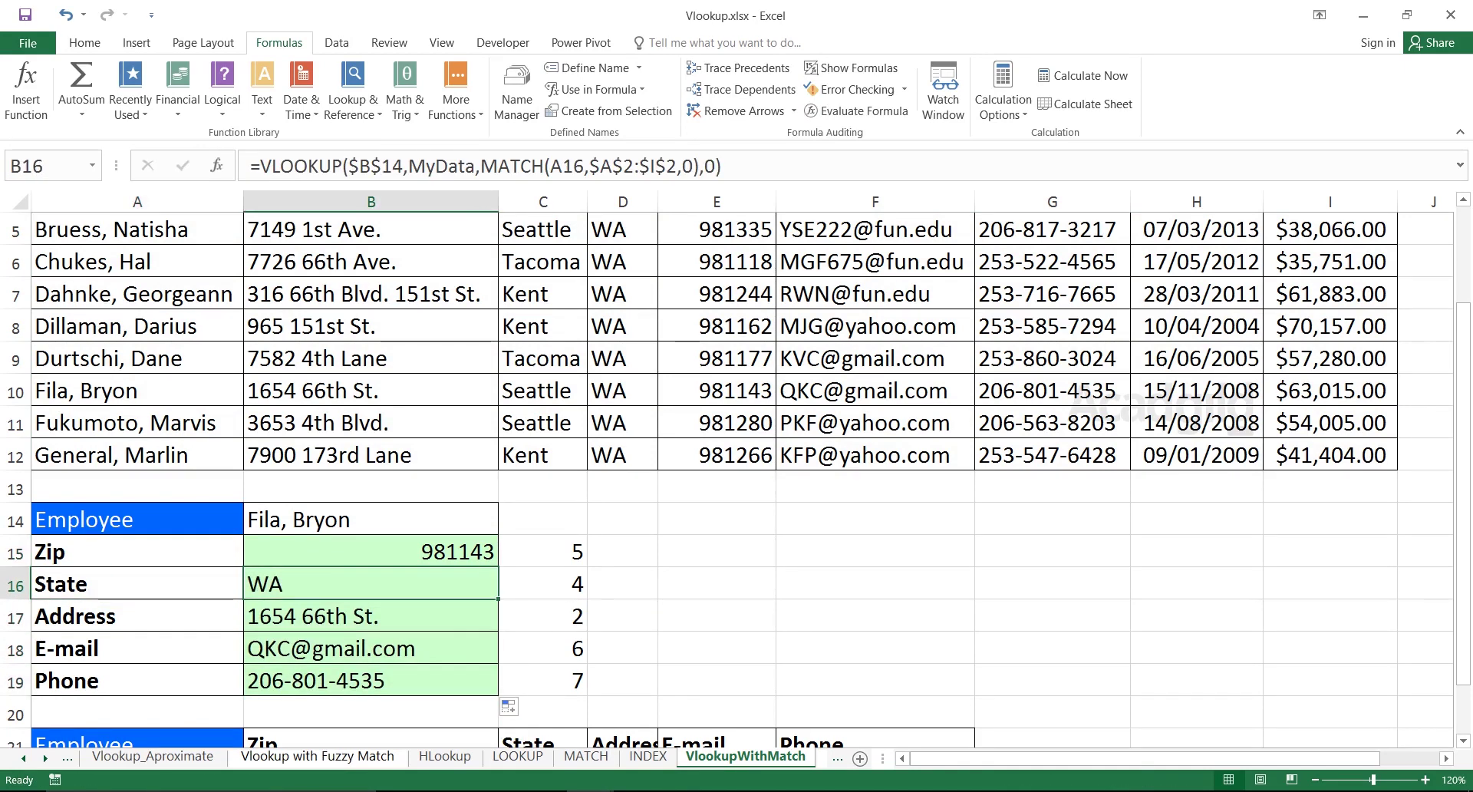
Check the Address, E-mail and Phone lookup formulas in B17:B19 against their labels in column A
{"action": "key", "text": "Down"}
{"action": "key", "text": "Down"}
{"action": "key", "text": "Left"}
{"action": "key", "text": "Right"}
{"action": "key", "text": "Down"}
{"action": "key", "text": "Left"}
{"action": "key", "text": "Right"}
{"action": "key", "text": "Left"}
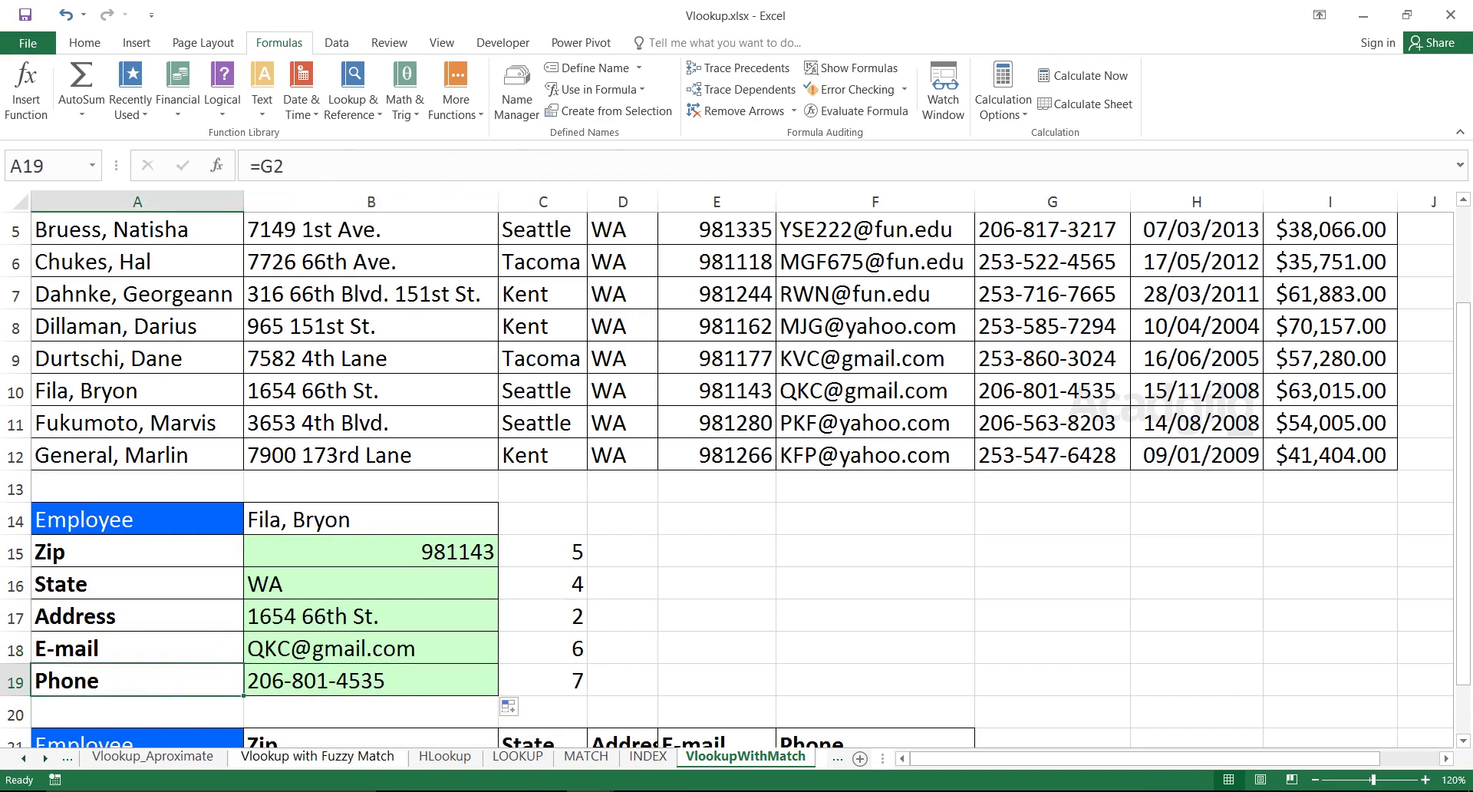
Step through the lookup formulas in B15:B19 and examine the horizontal employee lookup table in rows 21 and 22
{"action": "left_click", "coordinate": [371, 552]}
{"action": "key", "text": "Down"}
{"action": "key", "text": "Down"}
{"action": "key", "text": "Down"}
{"action": "key", "text": "Down"}
{"action": "key", "text": "Down"}
{"action": "key", "text": "Down"}
{"action": "key", "text": "Down"}
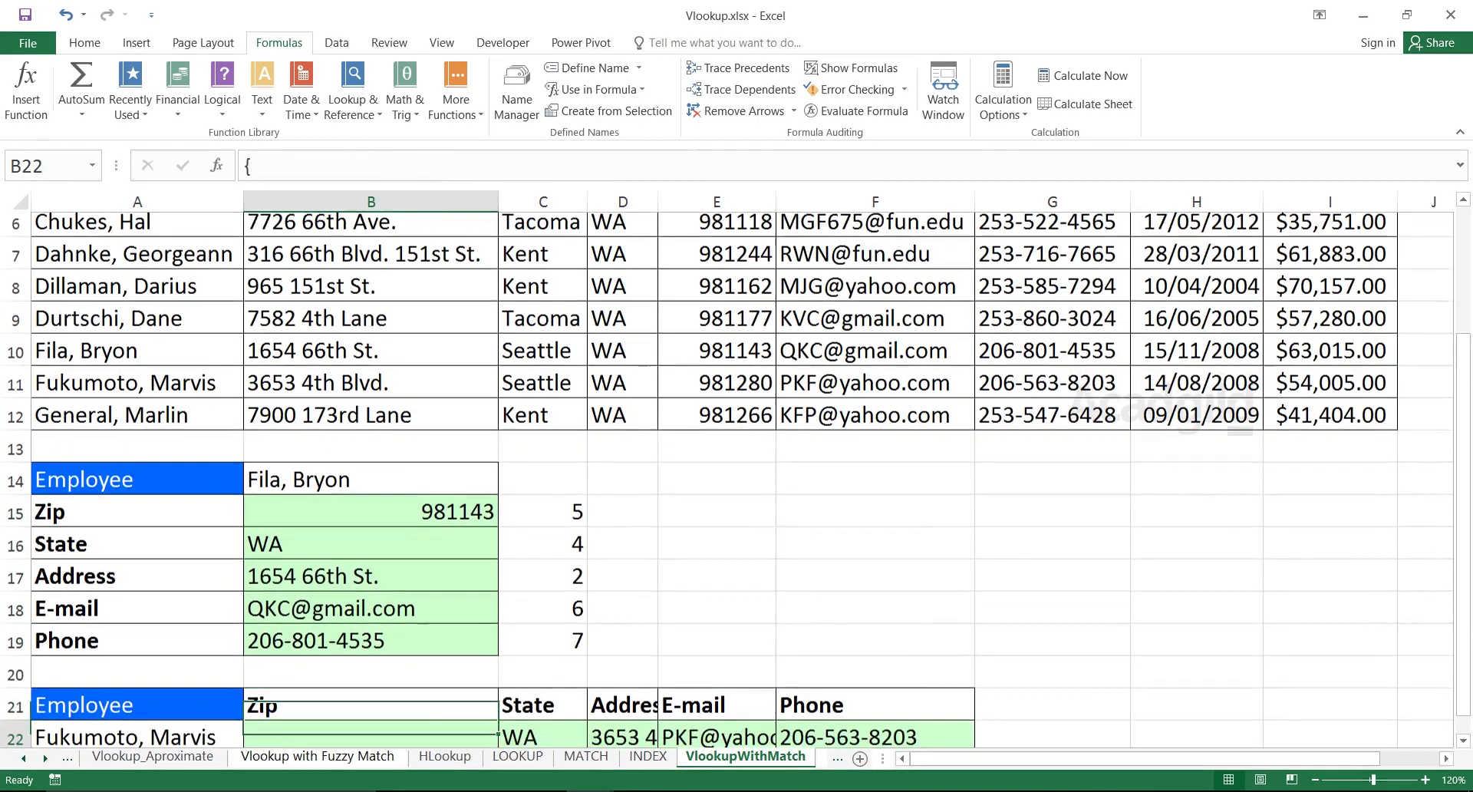
{"action": "key", "text": "Down"}
{"action": "key", "text": "Down"}
{"action": "key", "text": "Up"}
{"action": "key", "text": "Up"}
{"action": "left_click", "coordinate": [543, 391]}
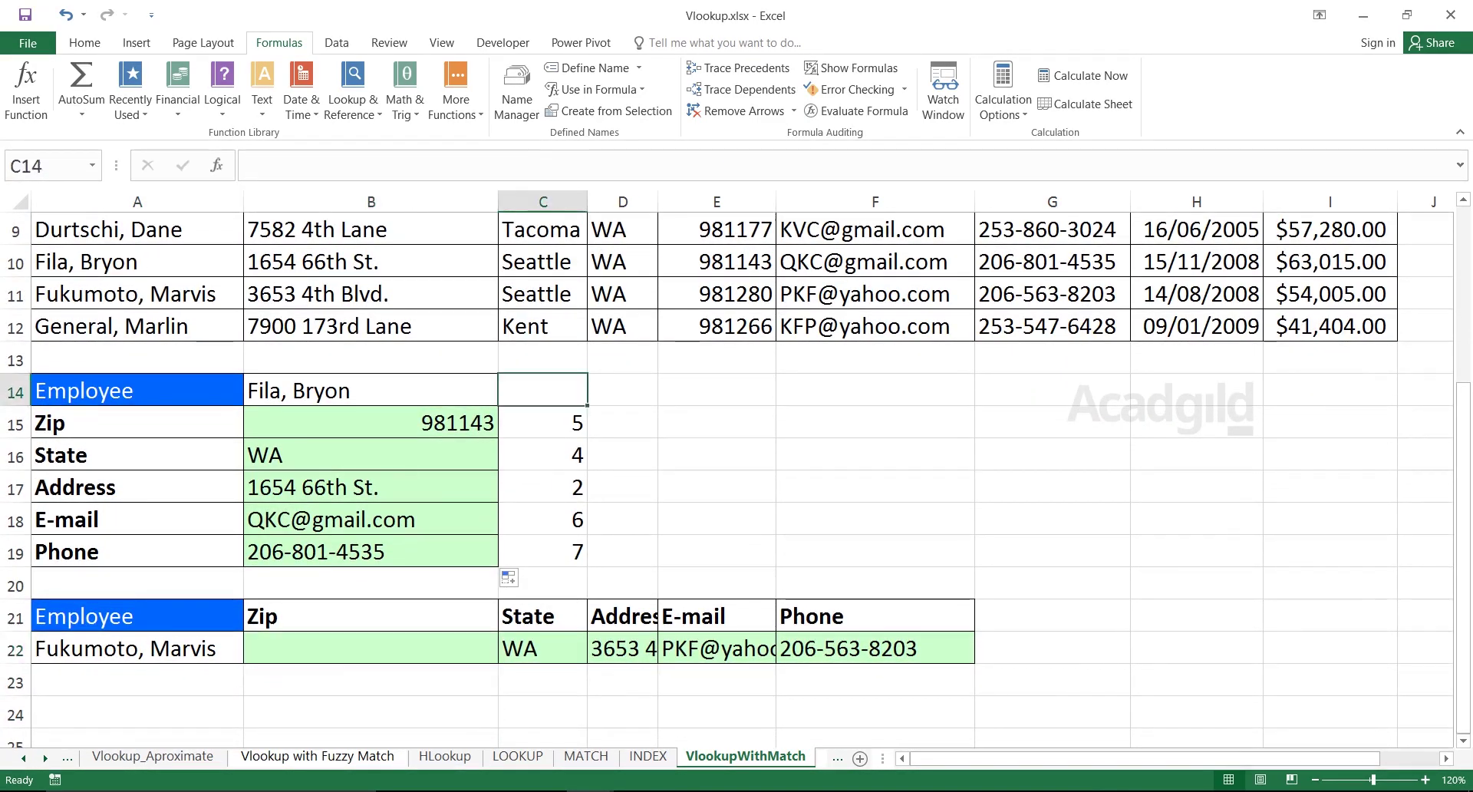
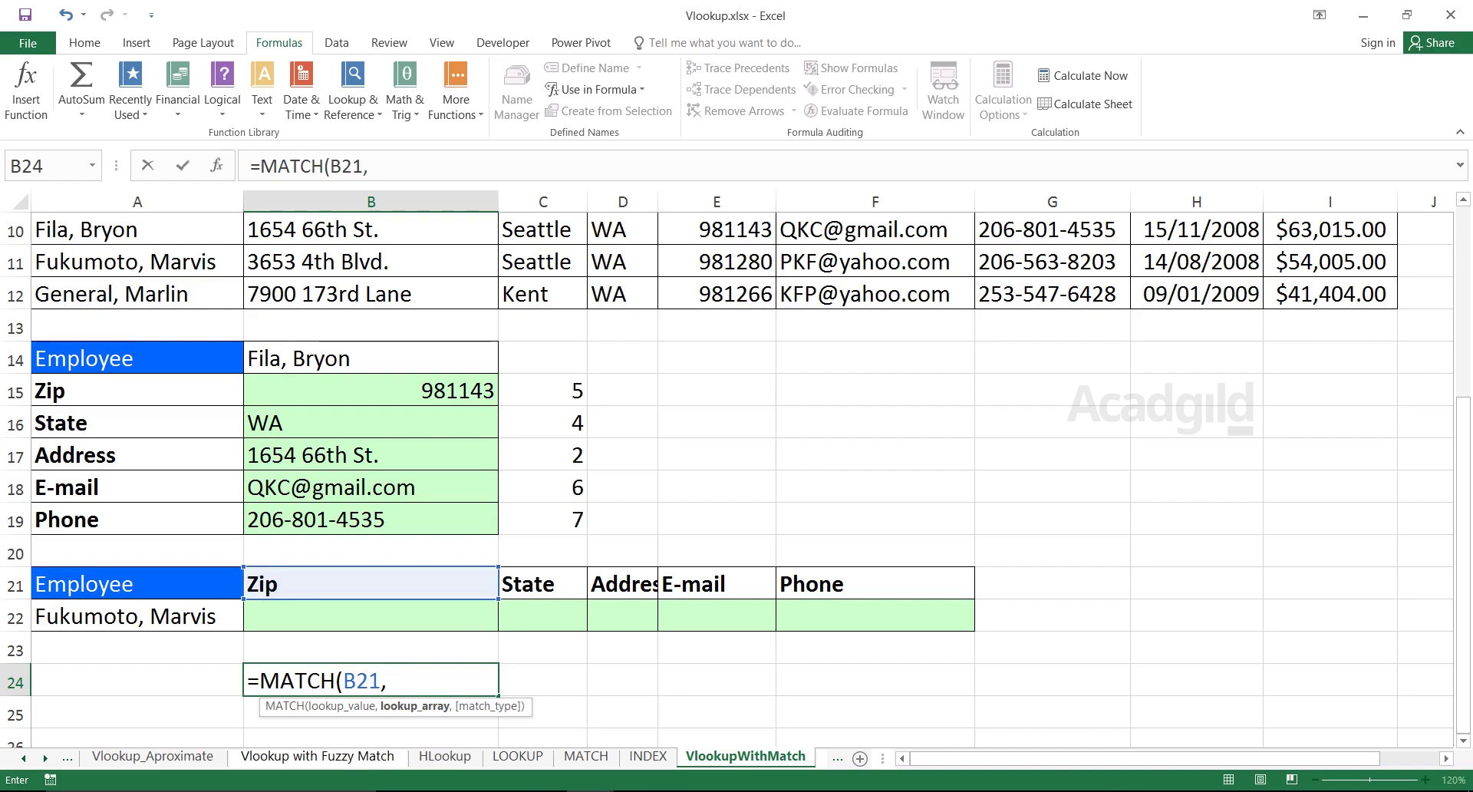
Complete the formula =MATCH(B21,$A$2:$I$2,0) in B24 and fill it across through F24
{"action": "scroll", "coordinate": [737, 475], "scroll_direction": "up", "scroll_amount": 3}
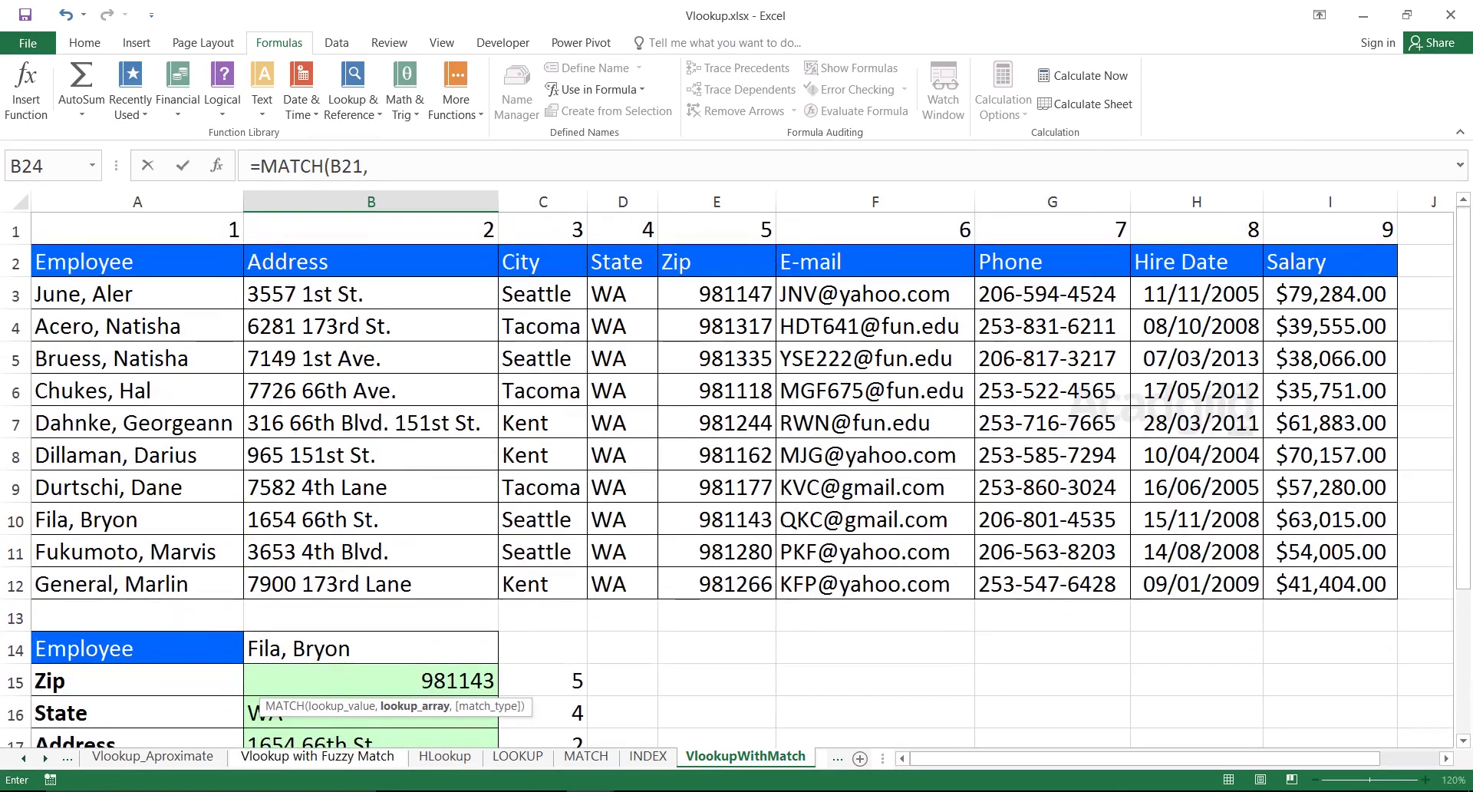
{"action": "left_click", "coordinate": [137, 262]}
{"action": "left_click_drag", "start_coordinate": [137, 262], "coordinate": [1330, 261]}
{"action": "key", "text": "F4"}
{"action": "scroll", "coordinate": [736, 476], "scroll_direction": "down", "scroll_amount": 5}
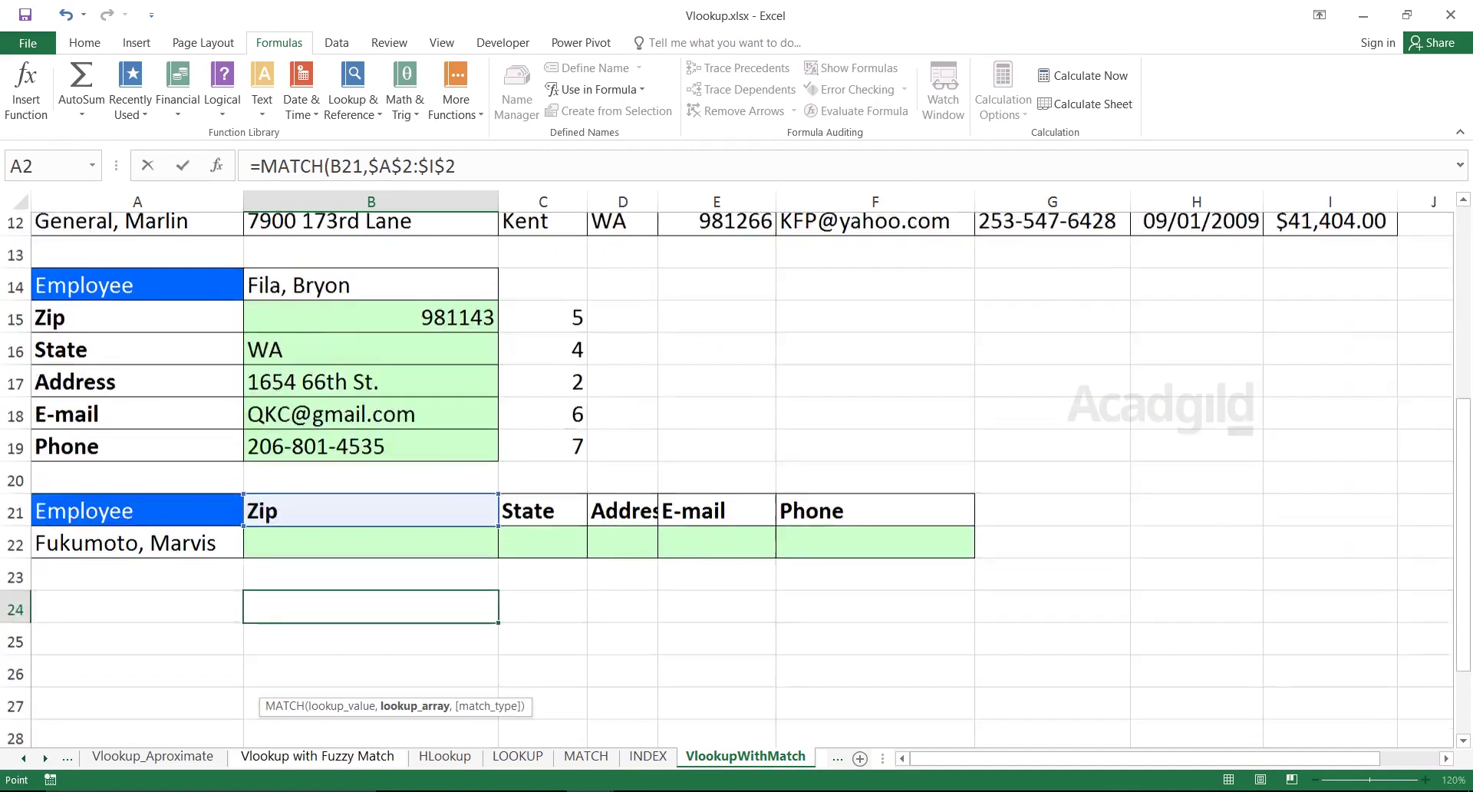
{"action": "type", "text": ",0)"}
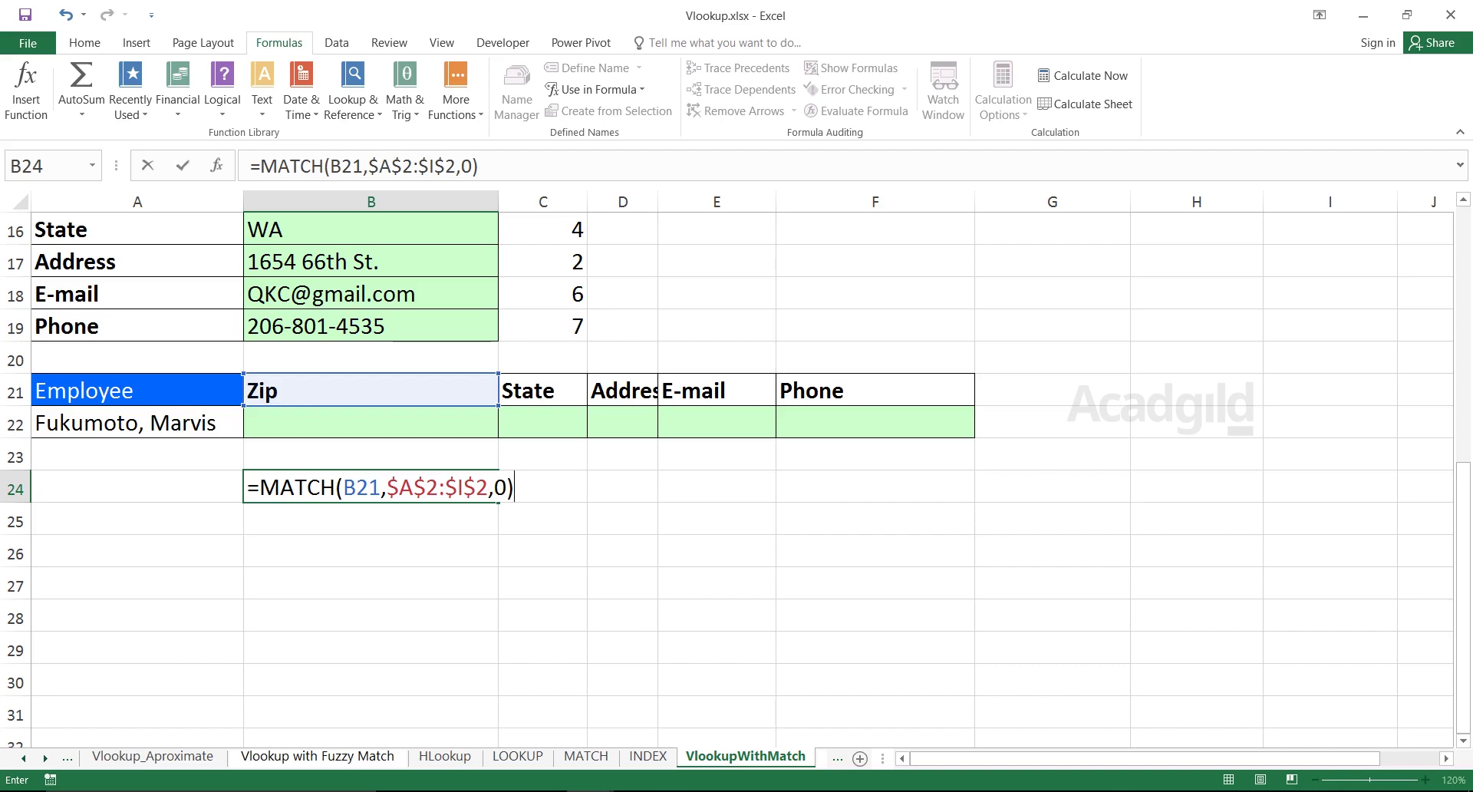
{"action": "key", "text": "Return"}
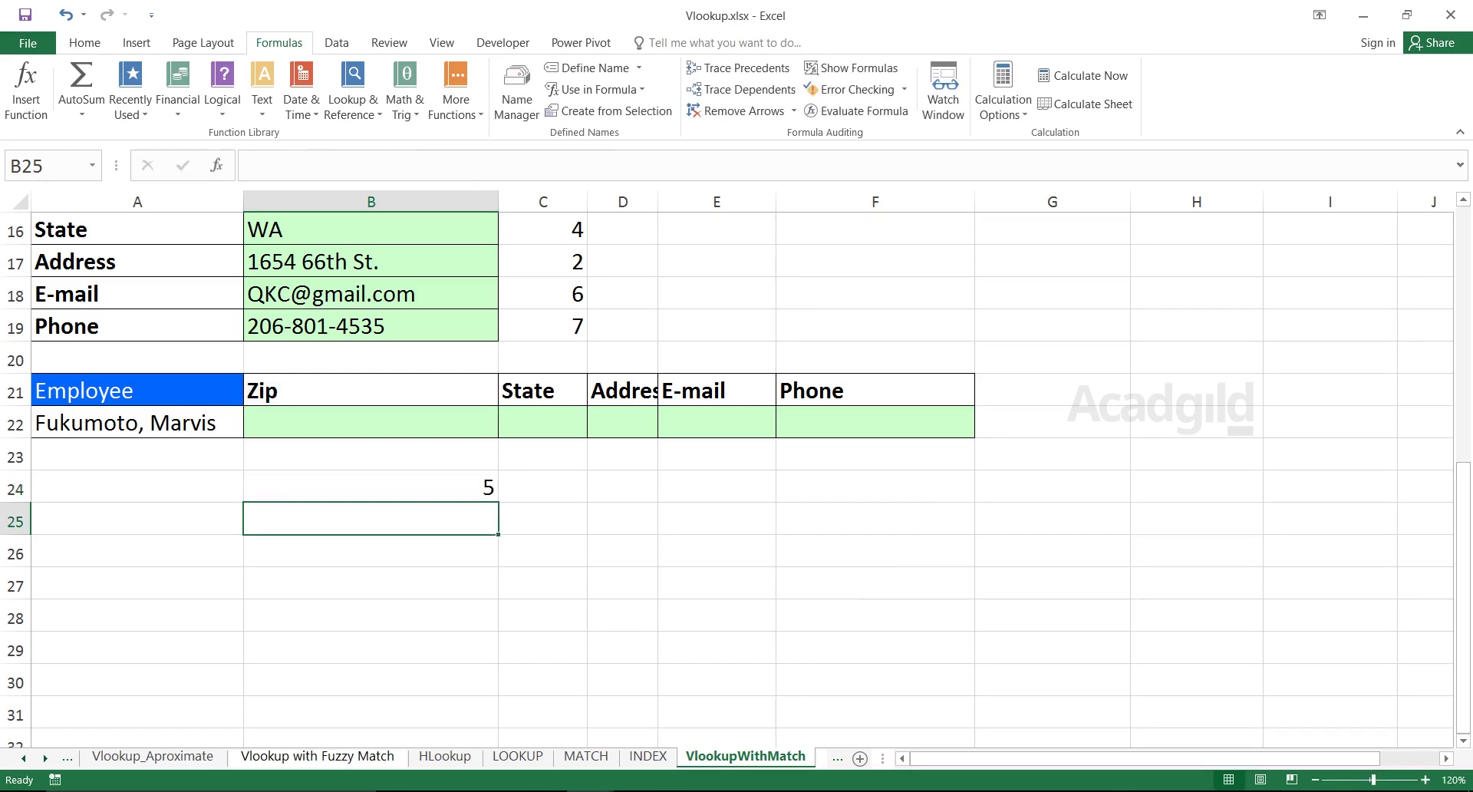
{"action": "key", "text": "Up"}
{"action": "left_click_drag", "start_coordinate": [498, 502], "coordinate": [971, 491]}
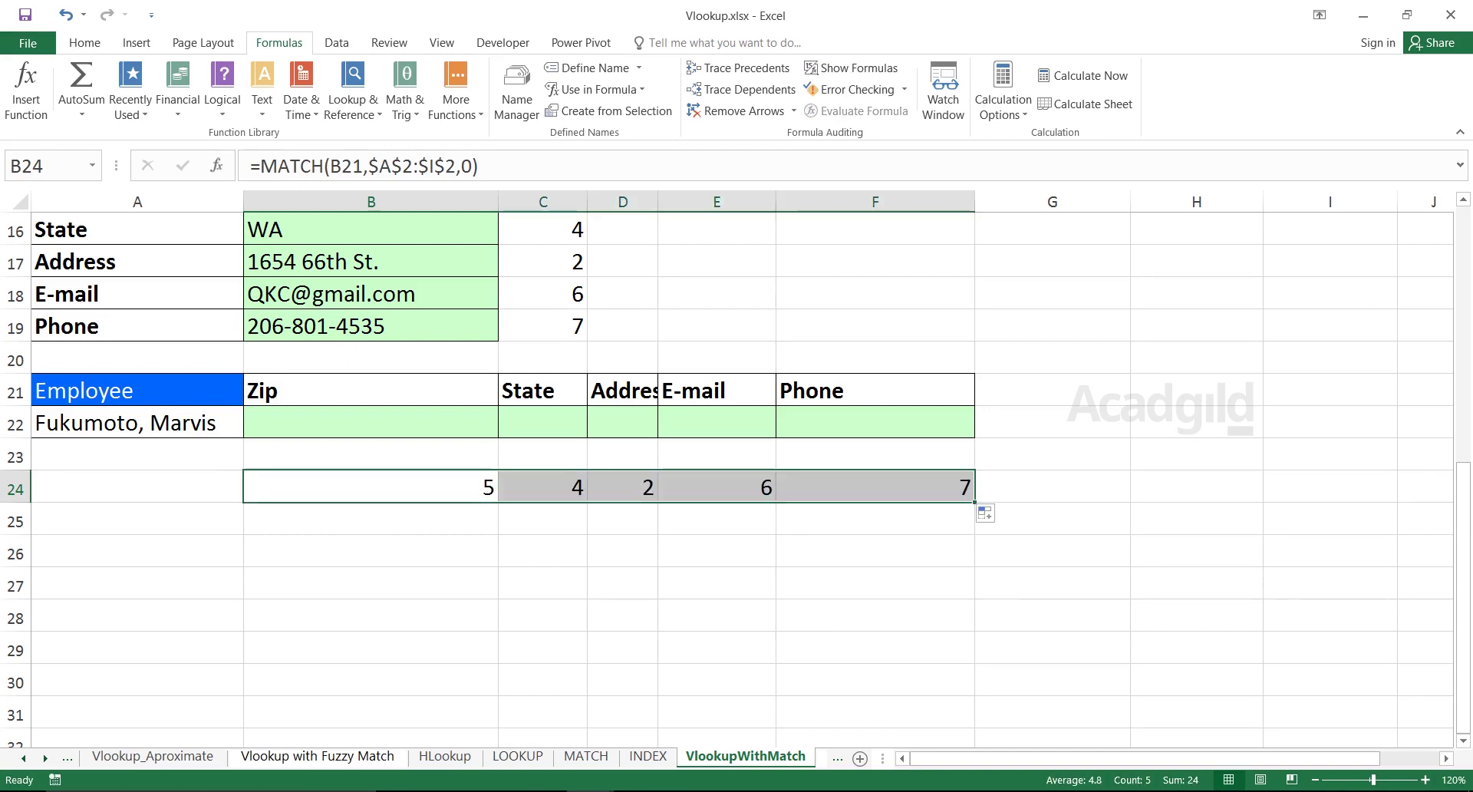
Start a VLOOKUP formula in B22 with B21 as the lookup value and MyData as the table array
{"action": "left_click", "coordinate": [372, 423]}
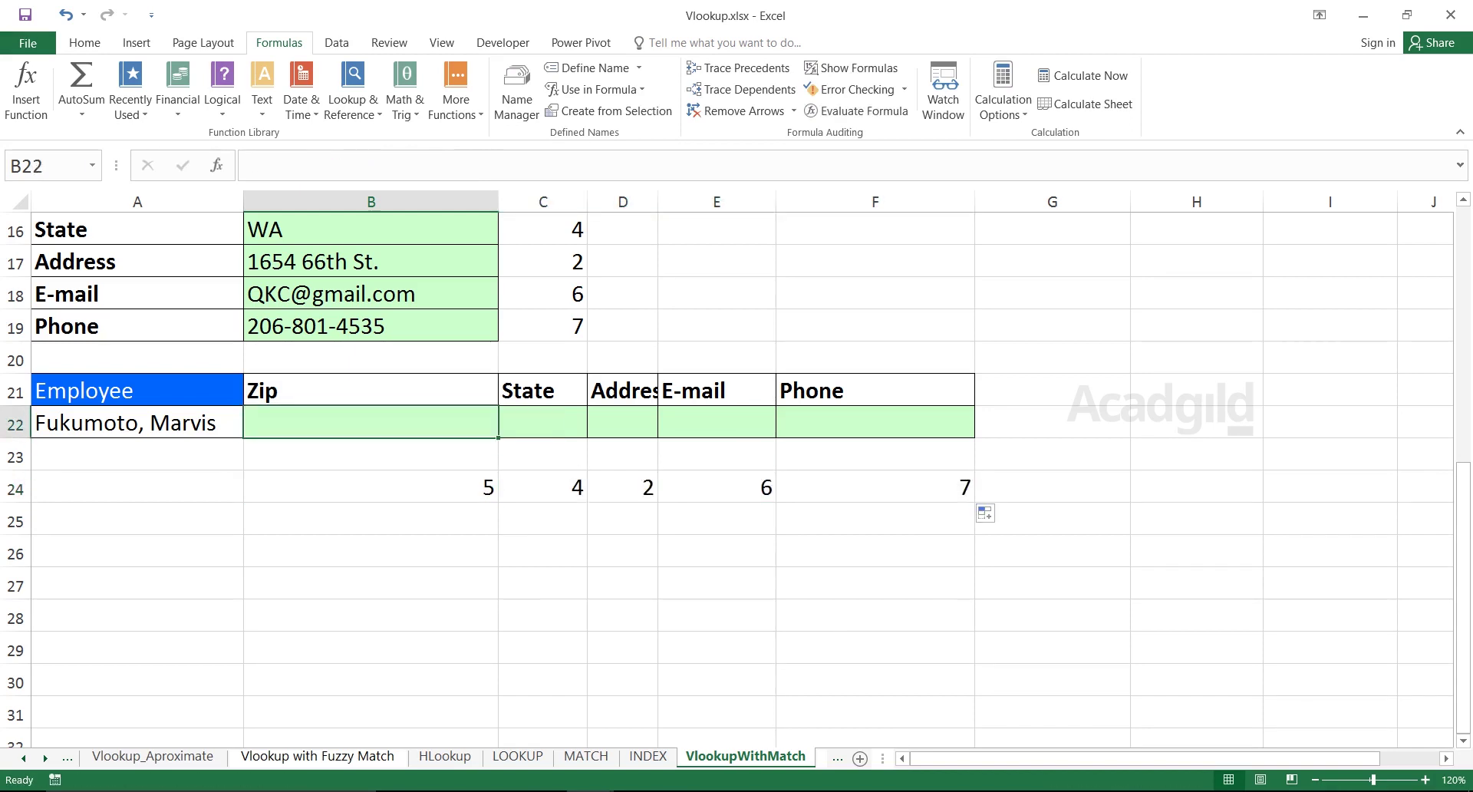
{"action": "type", "text": "="}
{"action": "key", "text": "BackSpace"}
{"action": "type", "text": "=Vlo"}
{"action": "key", "text": "Tab"}
{"action": "key", "text": "Up"}
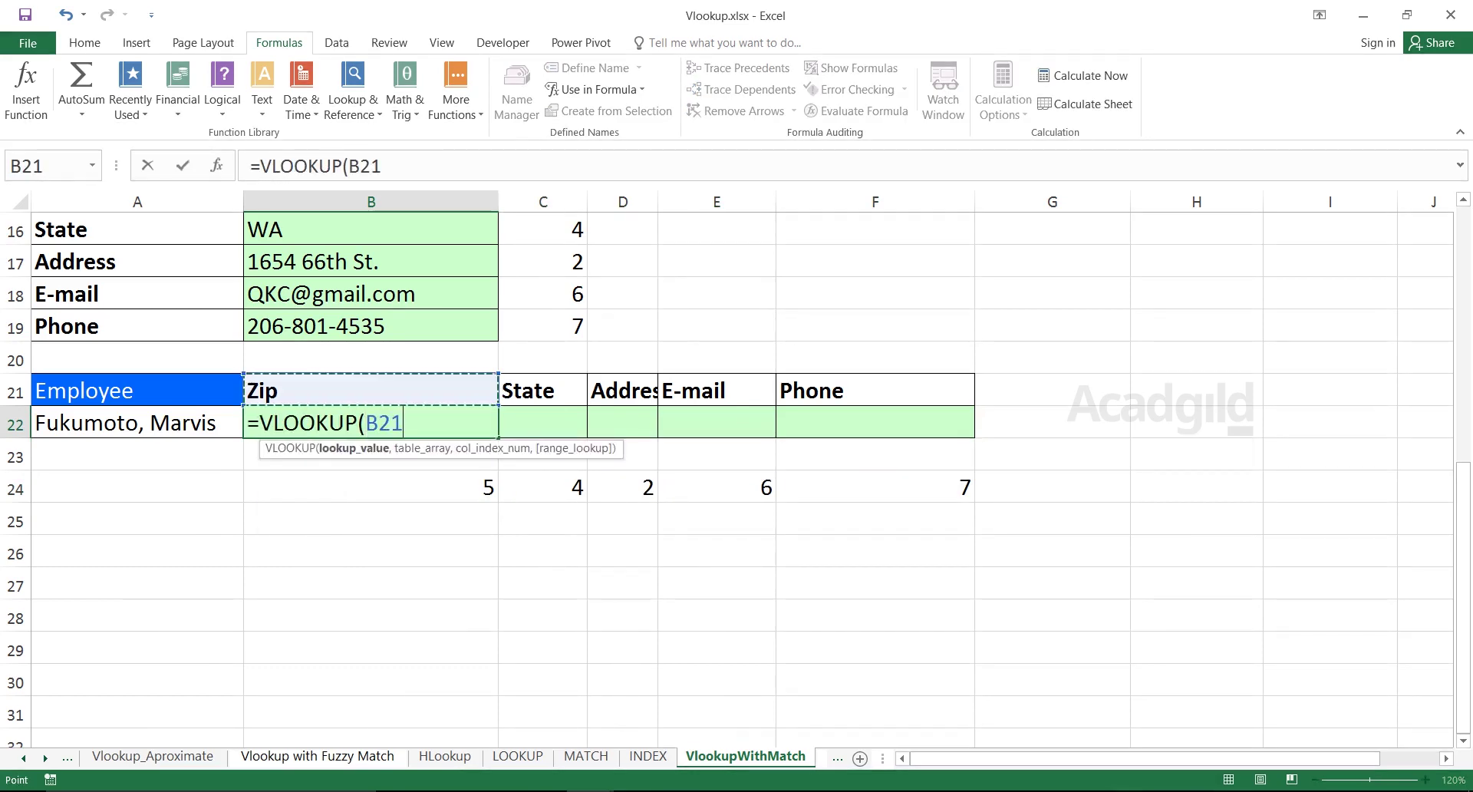
{"action": "type", "text": ","}
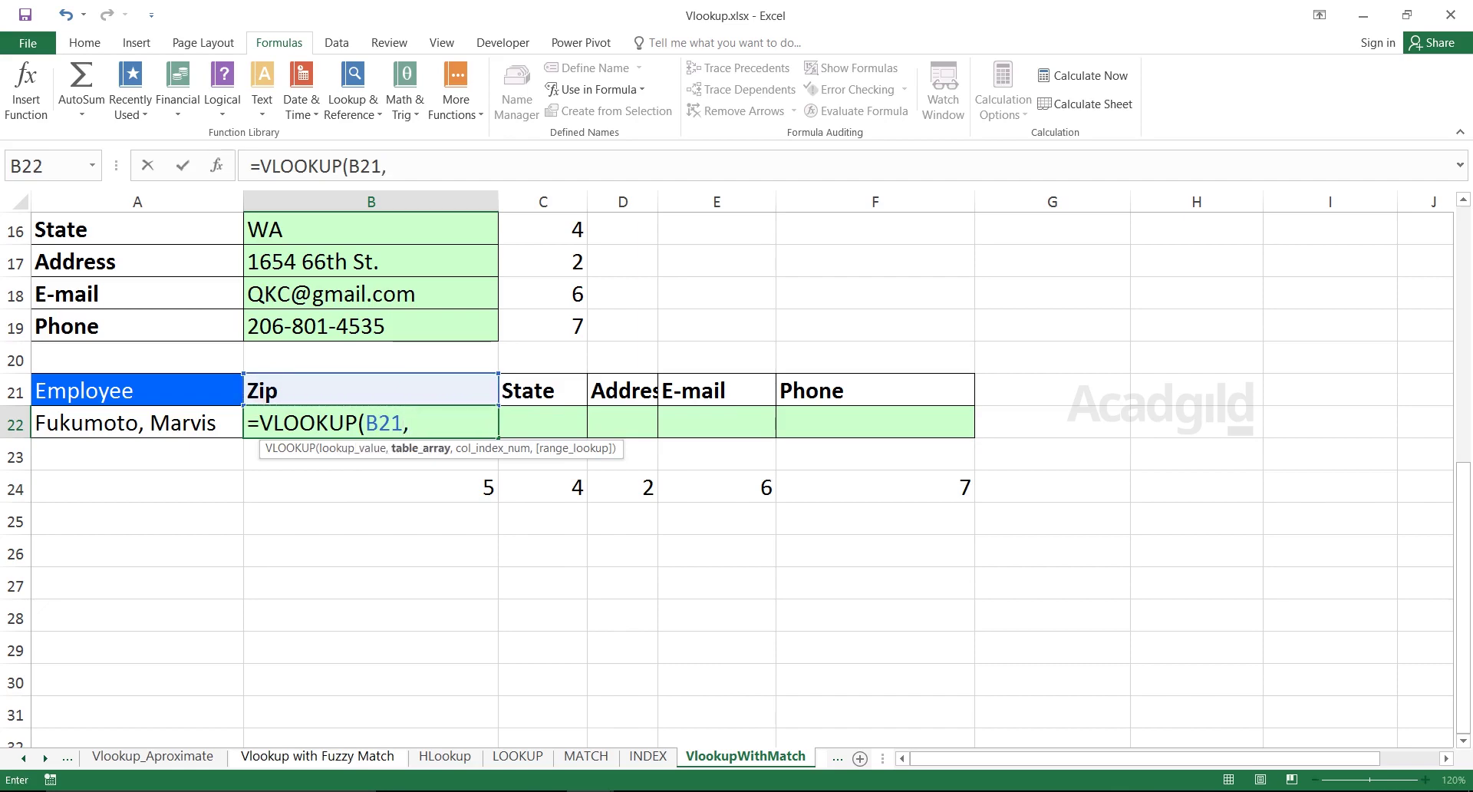
{"action": "type", "text": "MyData"}
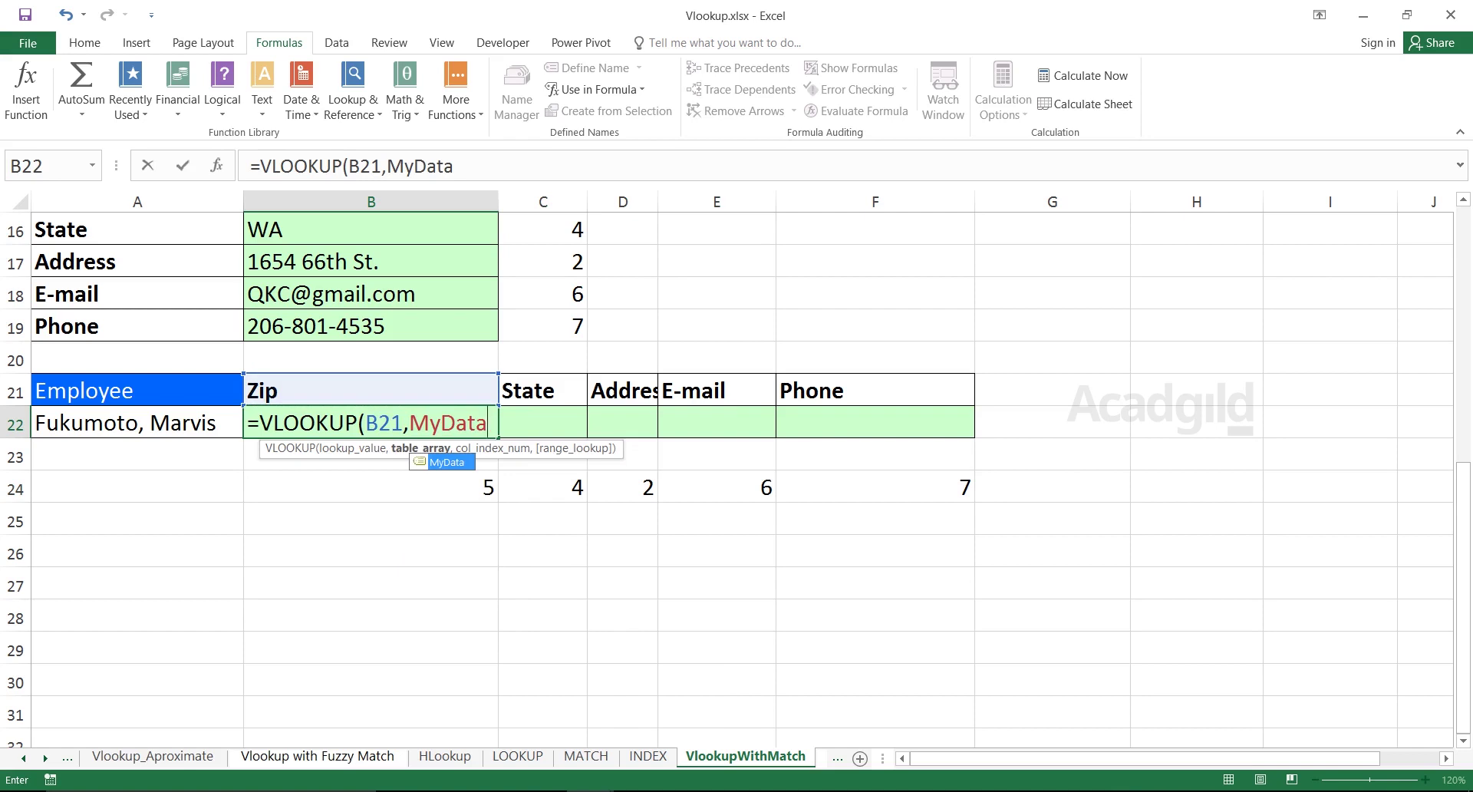
{"action": "type", "text": ","}
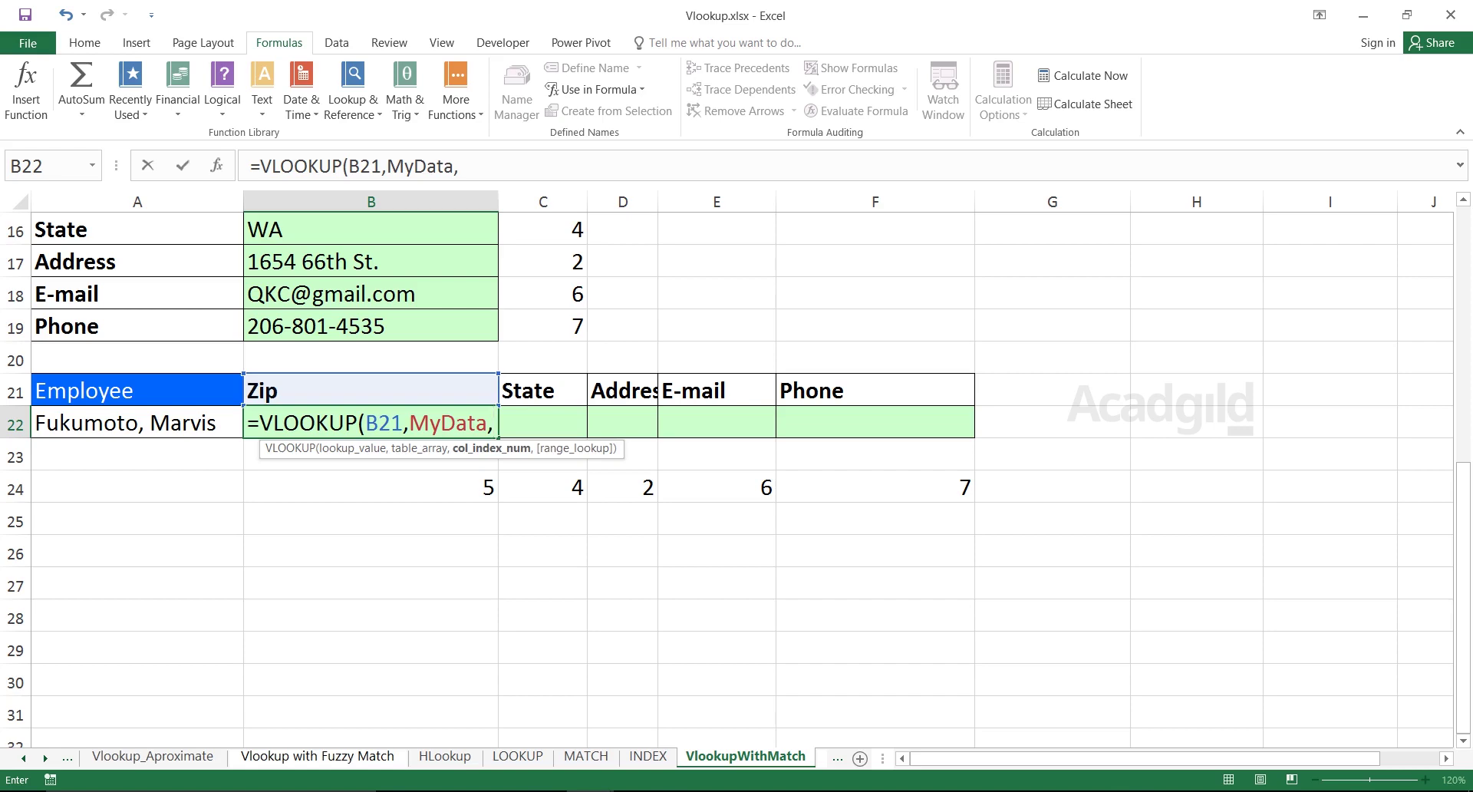
Complete the B22 formula with MATCH(B21,$A$2:$I$2,0) as the column index and 0 for an exact match
{"action": "type", "text": "match"}
{"action": "key", "text": "Tab"}
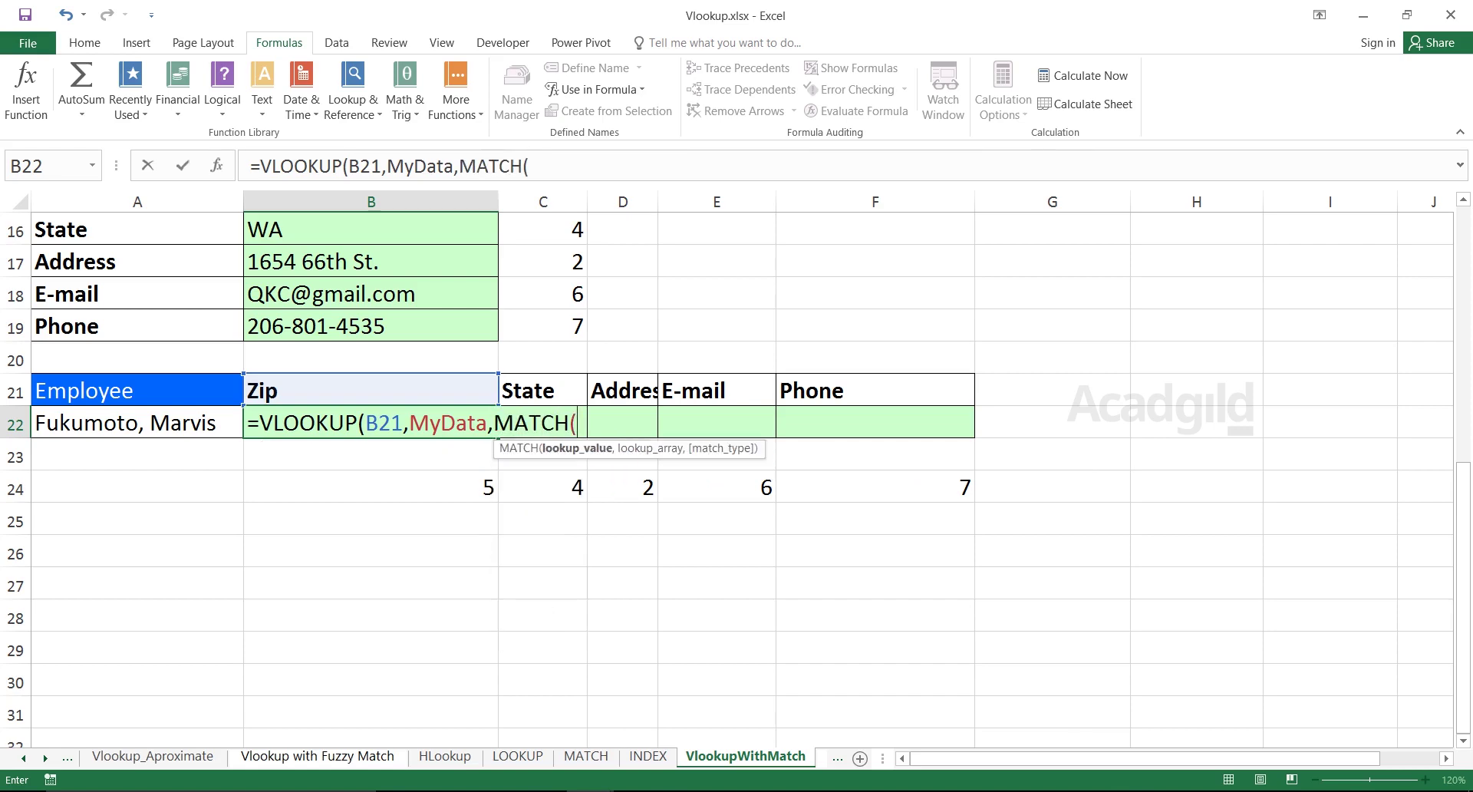
{"action": "key", "text": "Up"}
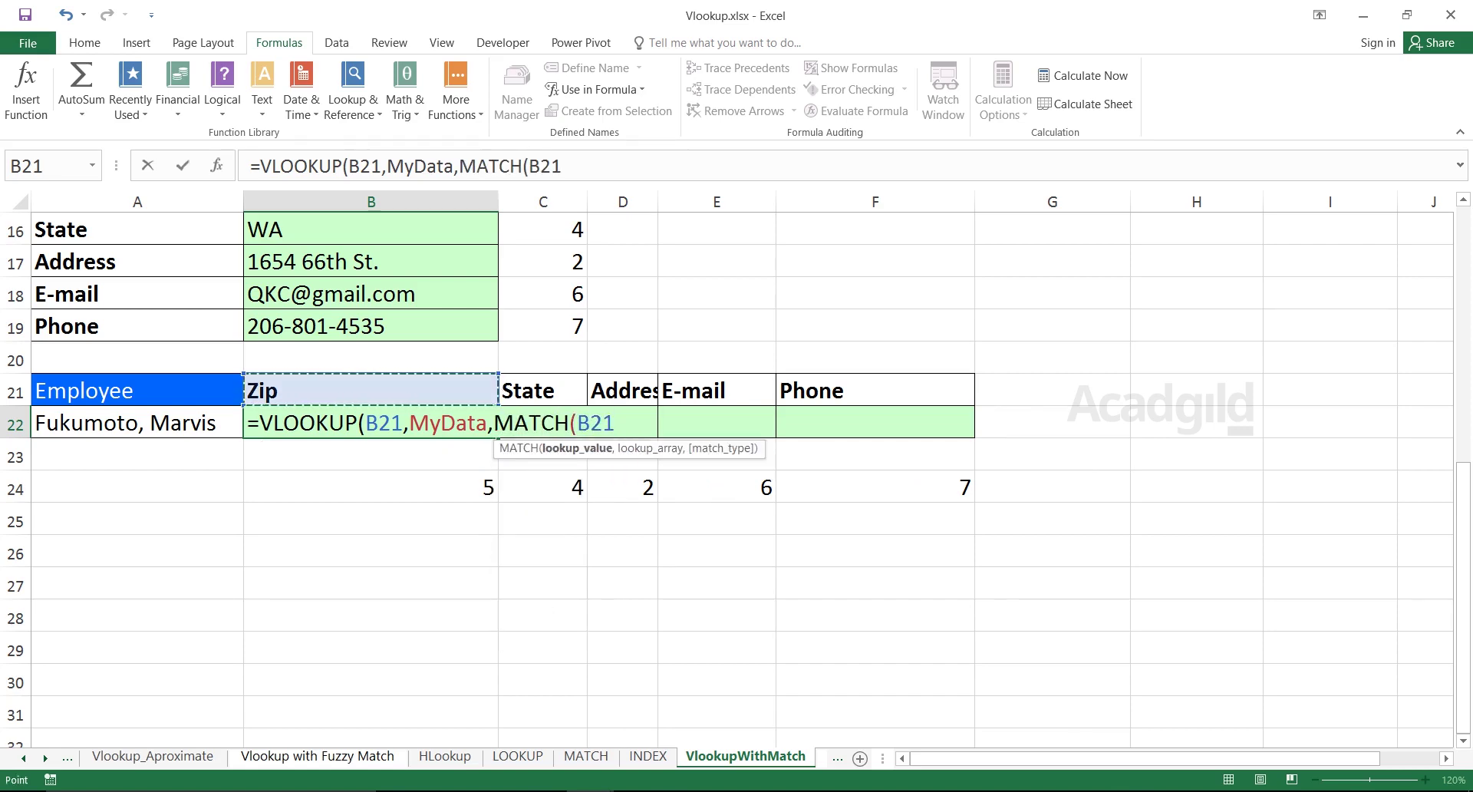
{"action": "type", "text": ","}
{"action": "left_click_drag", "start_coordinate": [1463, 606], "coordinate": [1463, 353]}
{"action": "left_click_drag", "start_coordinate": [115, 261], "coordinate": [1305, 261]}
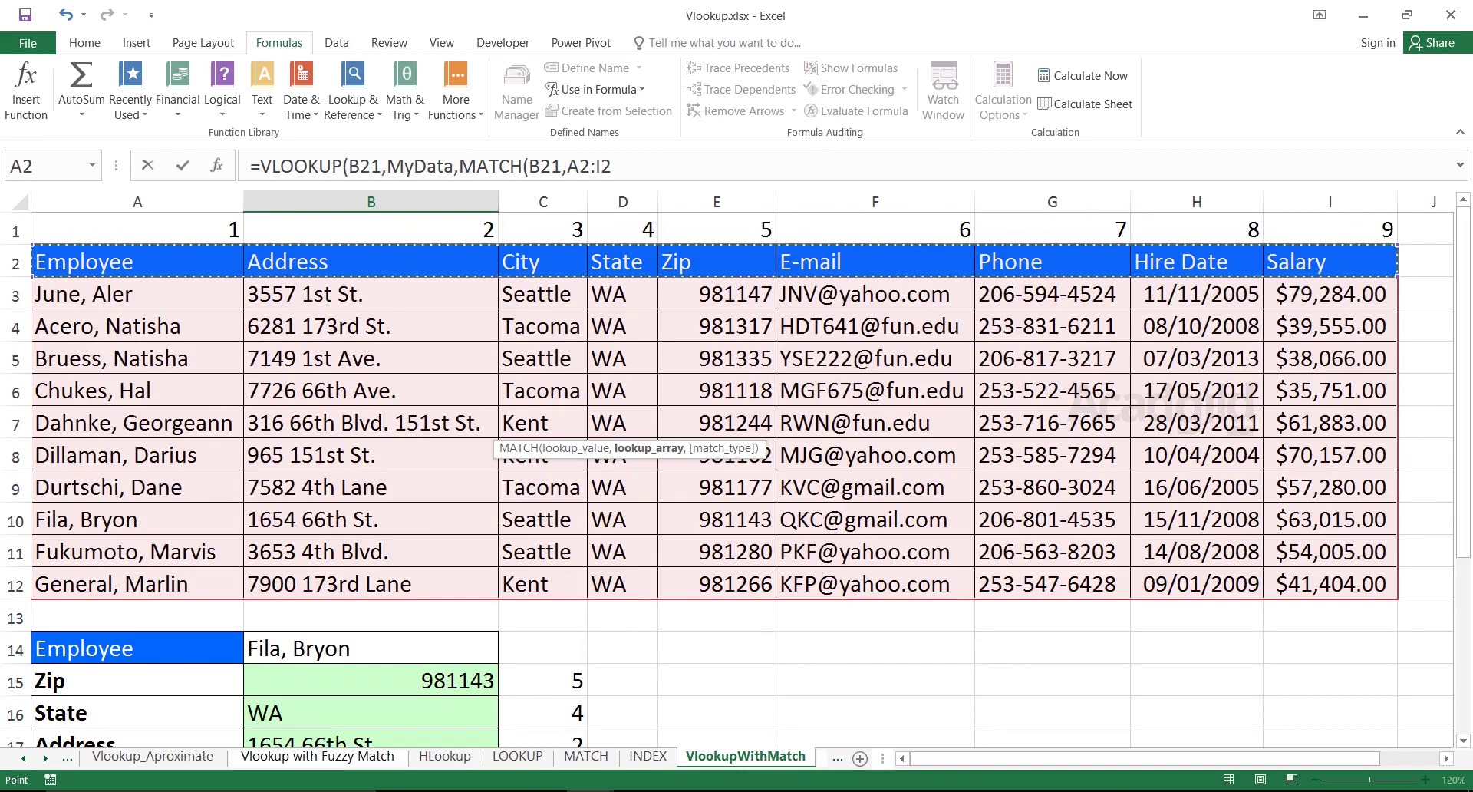
{"action": "key", "text": "F4"}
{"action": "scroll", "coordinate": [736, 384], "scroll_direction": "down", "scroll_amount": 4}
{"action": "type", "text": ",0)"}
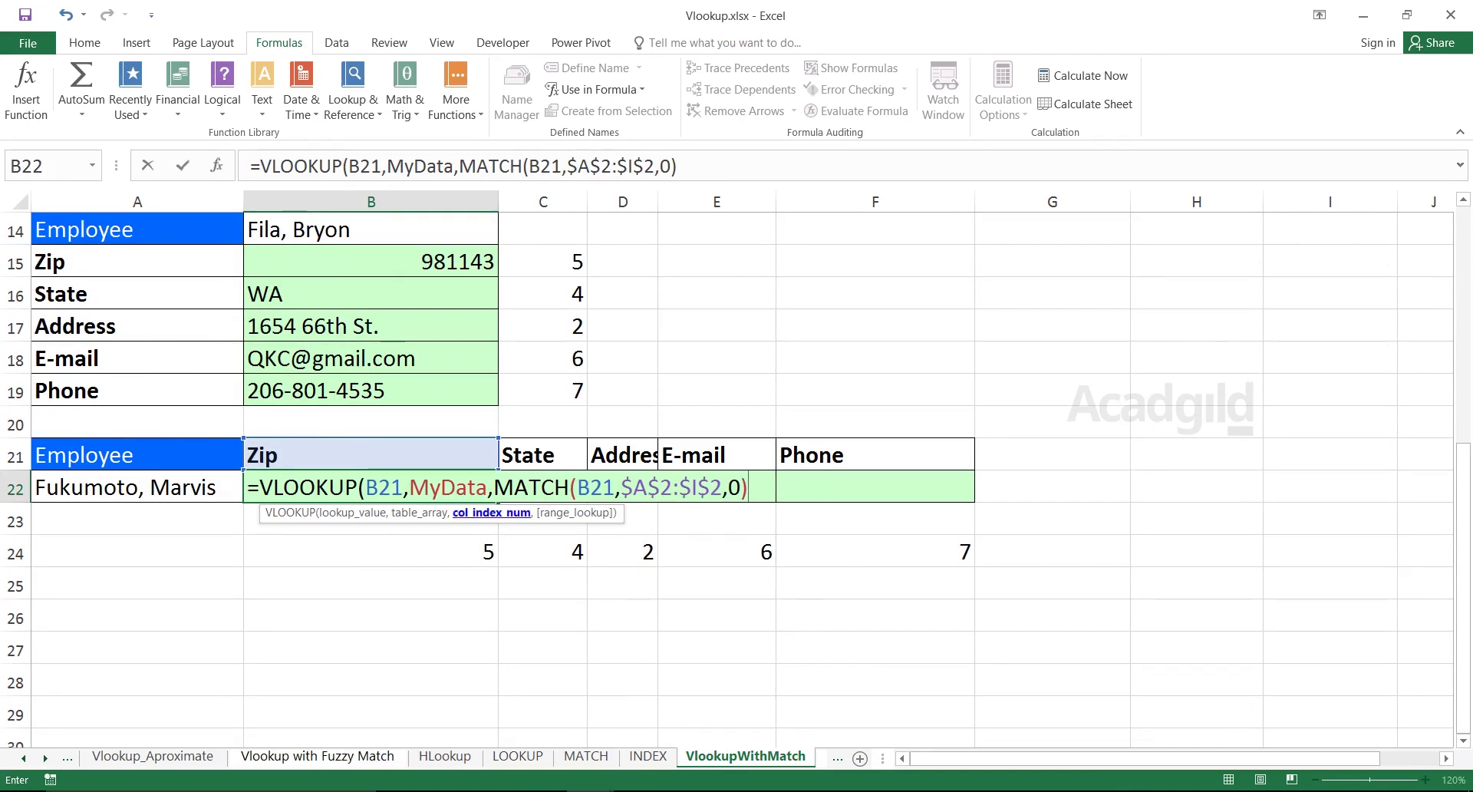
{"action": "type", "text": ",0"}
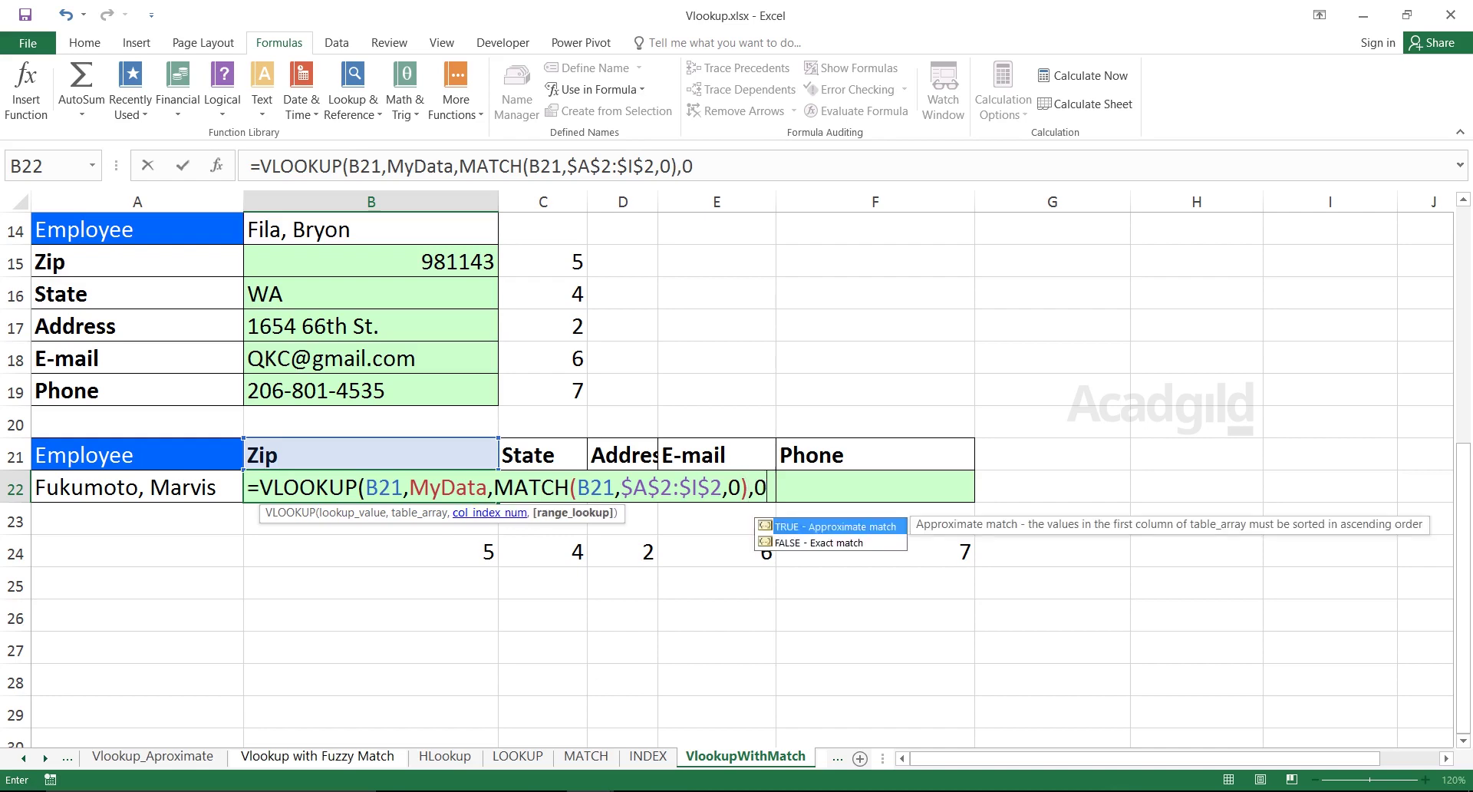
{"action": "type", "text": ")"}
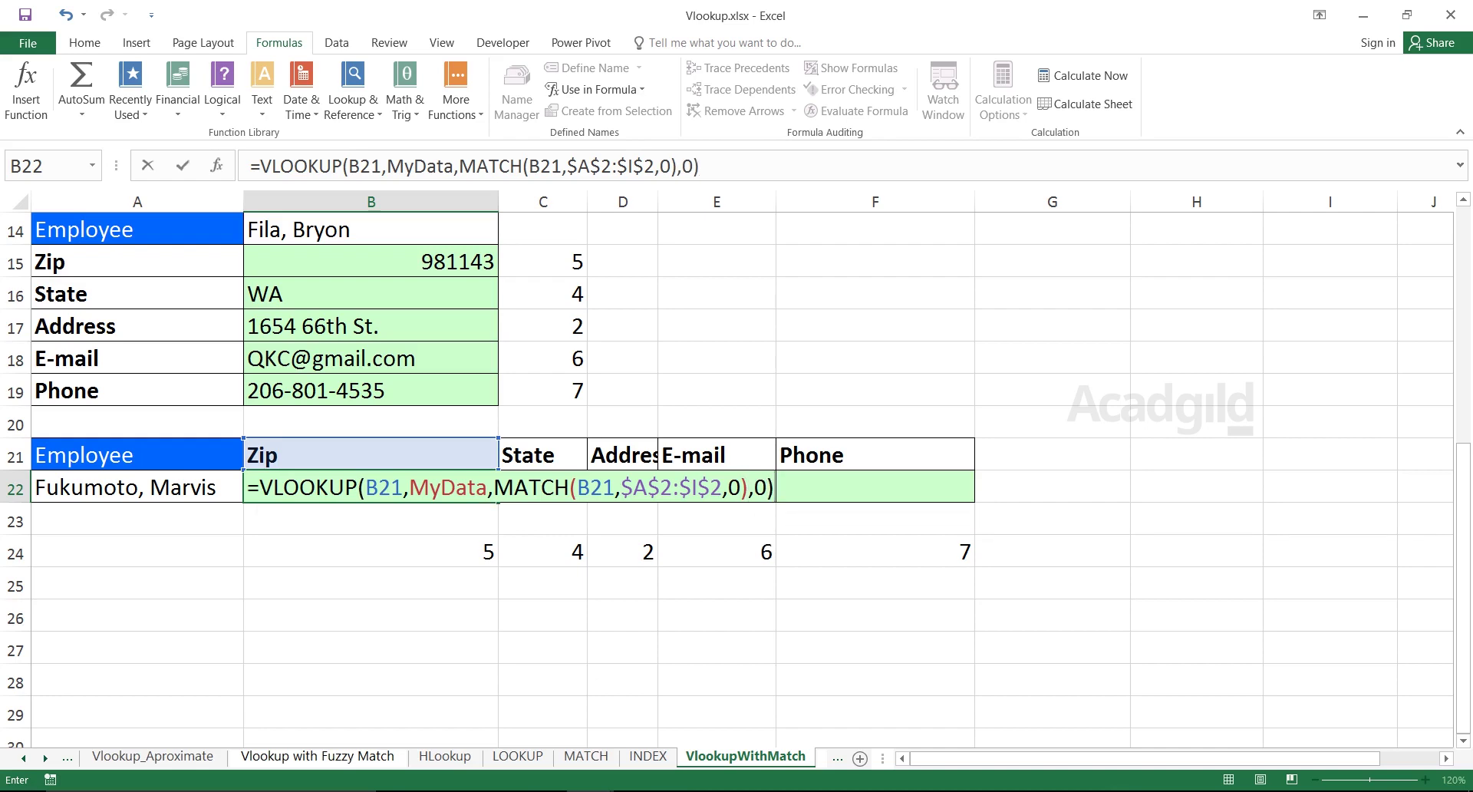
{"action": "left_click_drag", "start_coordinate": [494, 488], "coordinate": [748, 489]}
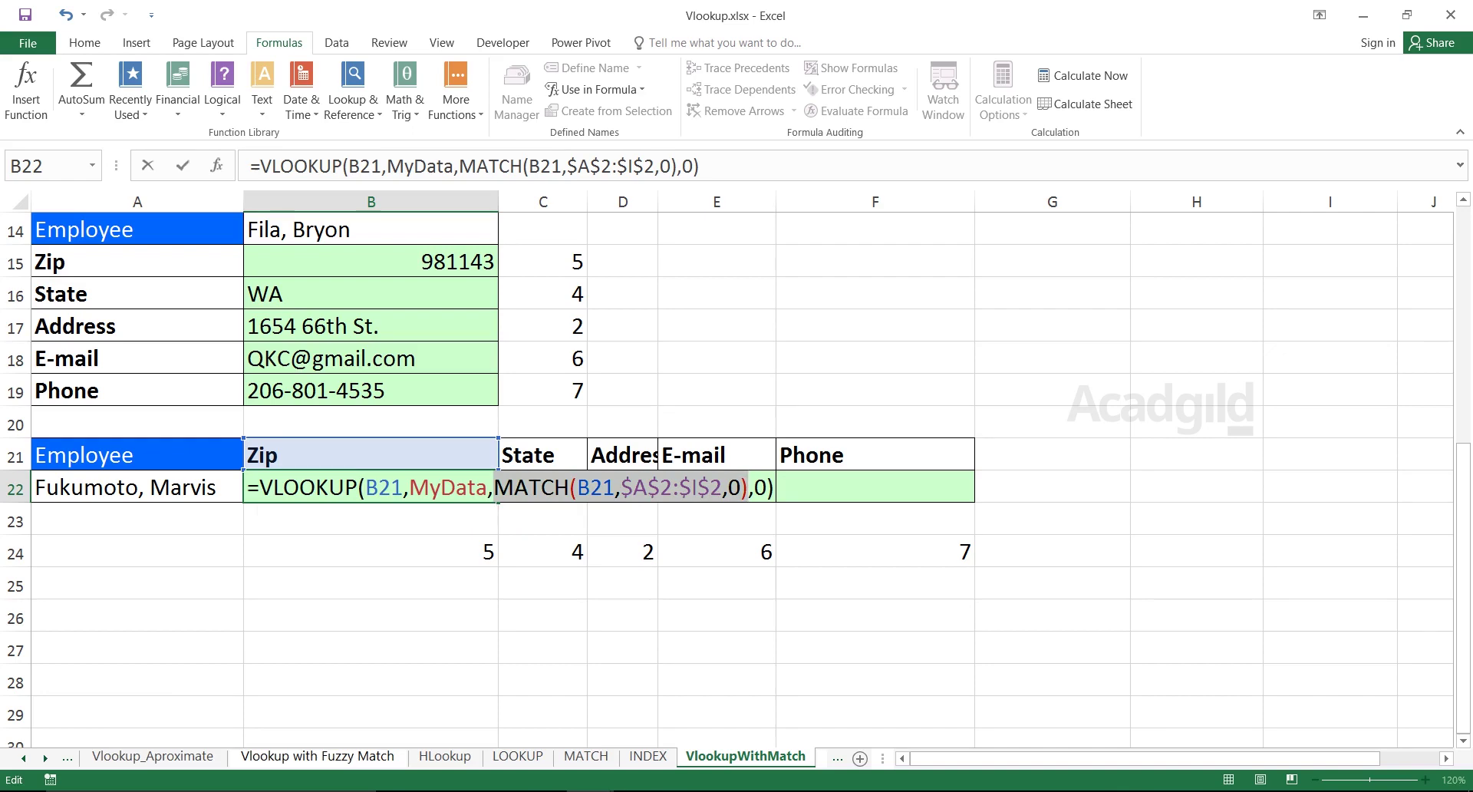
{"action": "key", "text": "Return"}
Change the VLOOKUP lookup value in B22 to A22 and fill the formula across through F22
{"action": "left_click", "coordinate": [371, 487]}
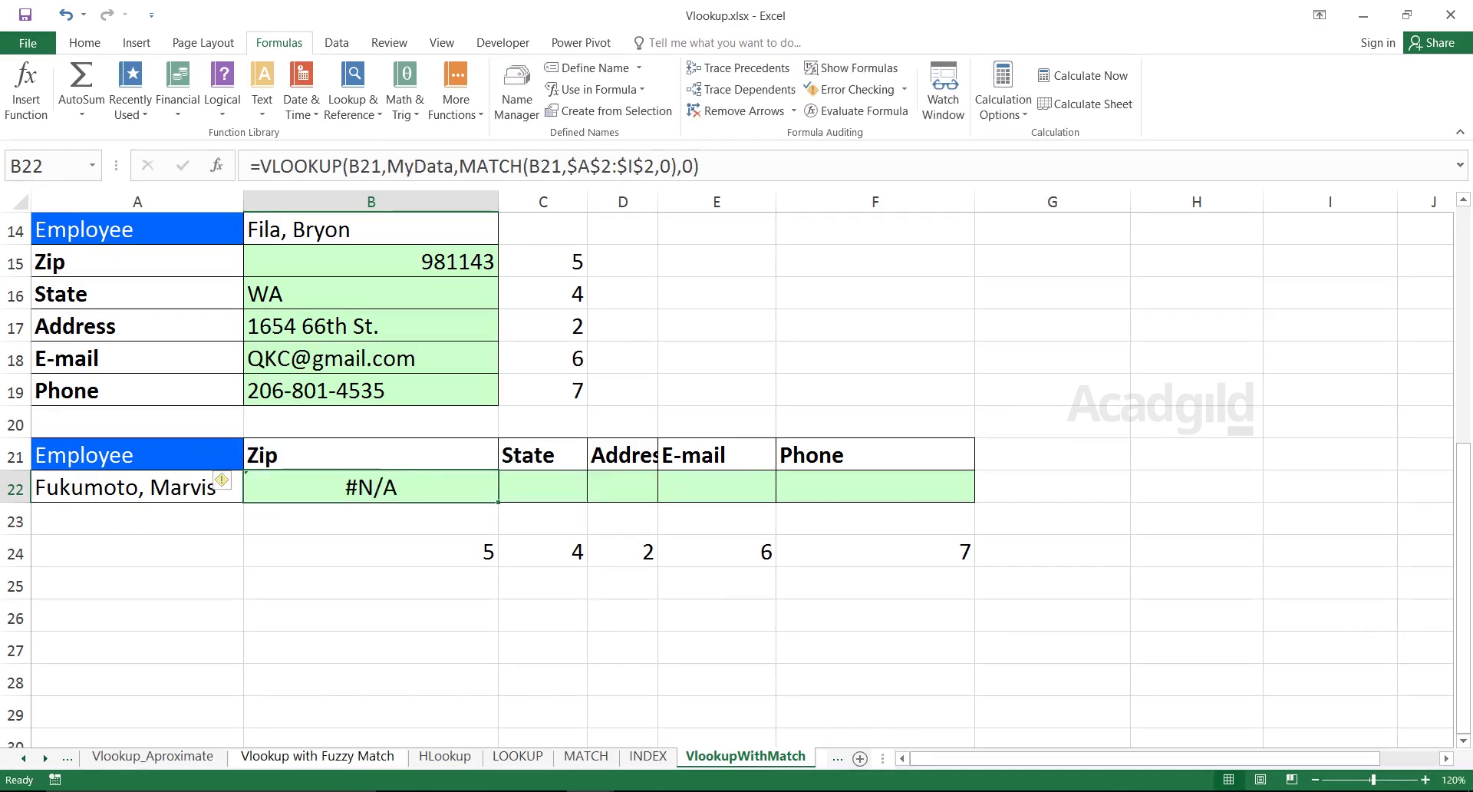
{"action": "double_click", "coordinate": [344, 488]}
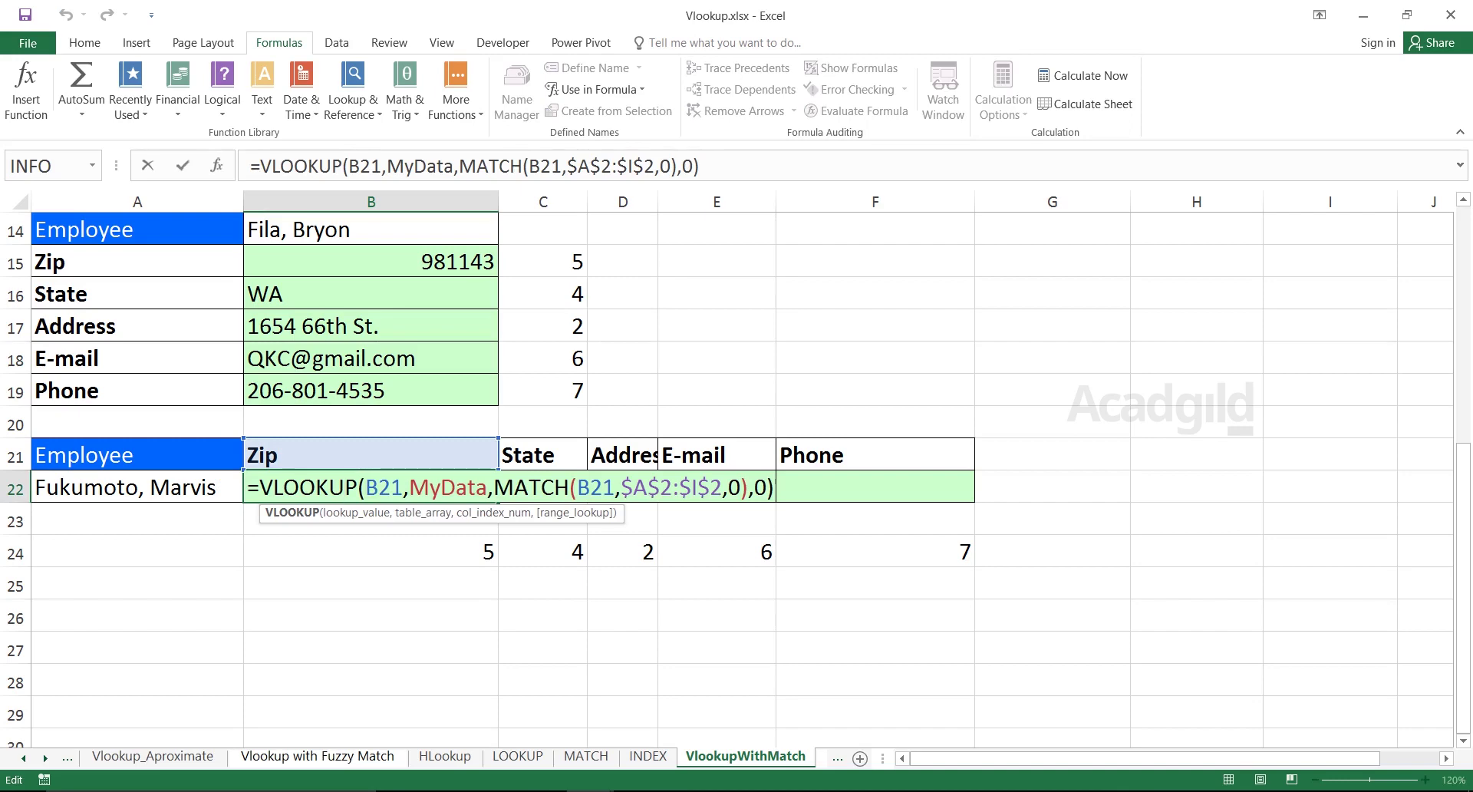
{"action": "left_click_drag", "start_coordinate": [403, 488], "coordinate": [366, 488]}
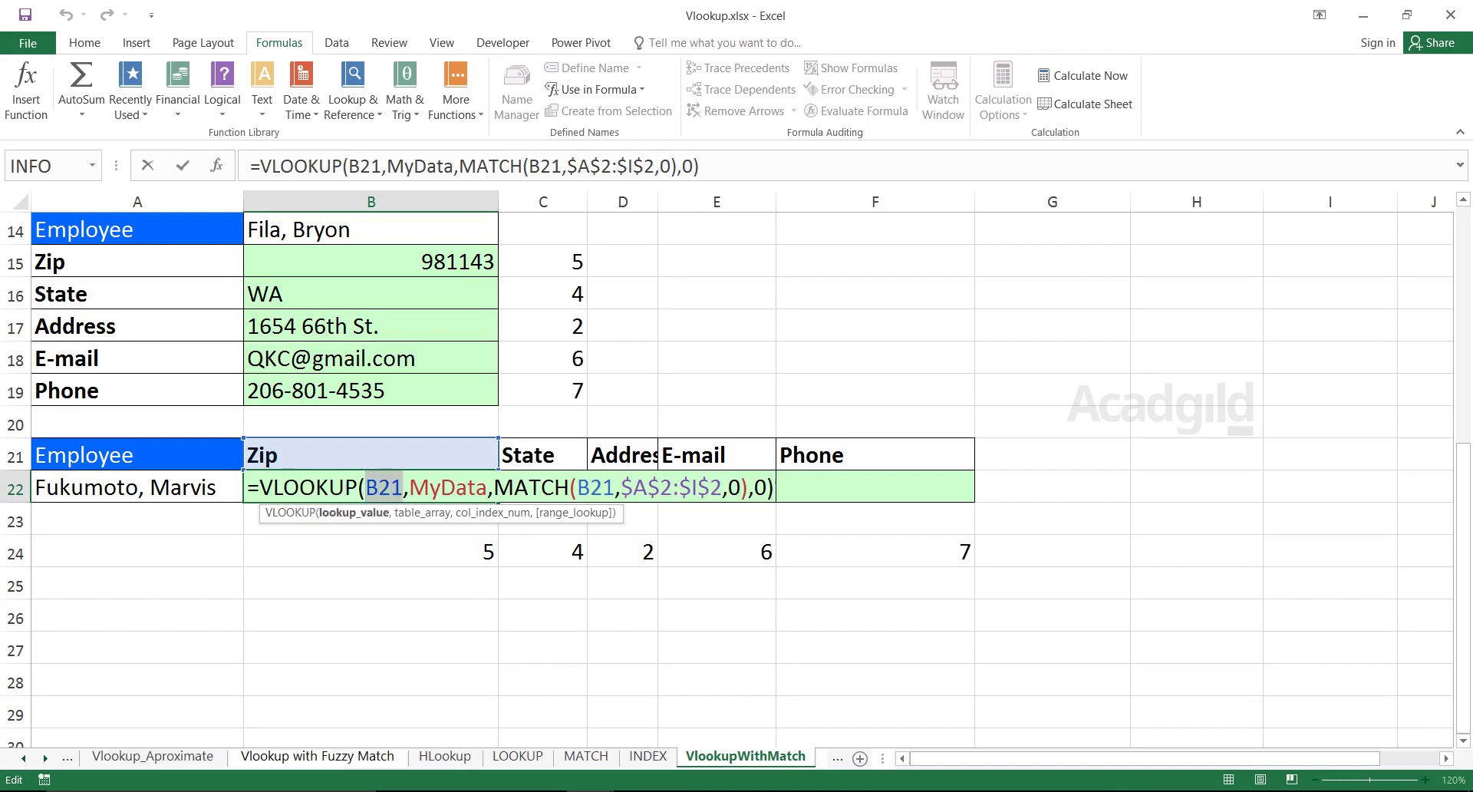
{"action": "key", "text": "BackSpace"}
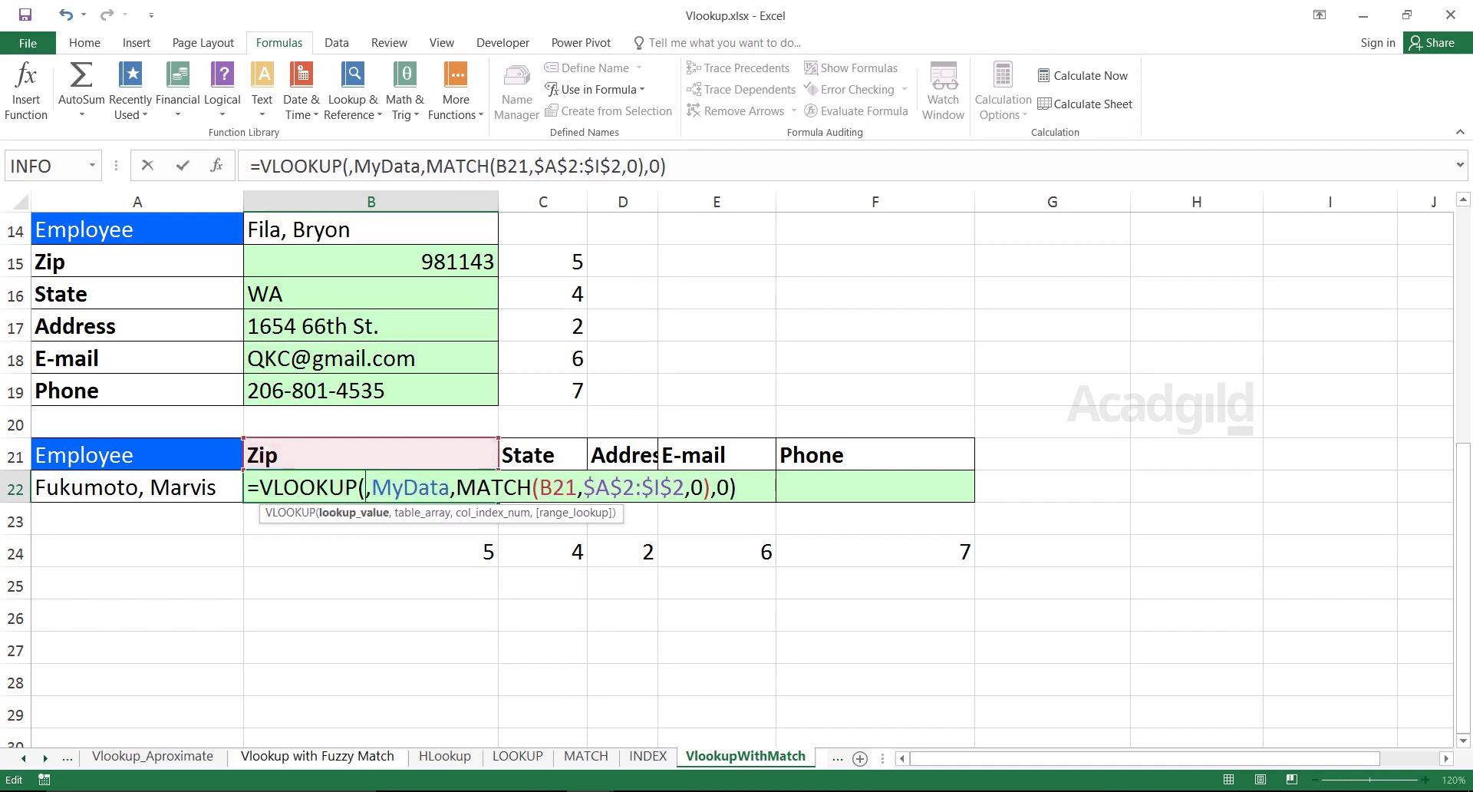
{"action": "left_click", "coordinate": [153, 487]}
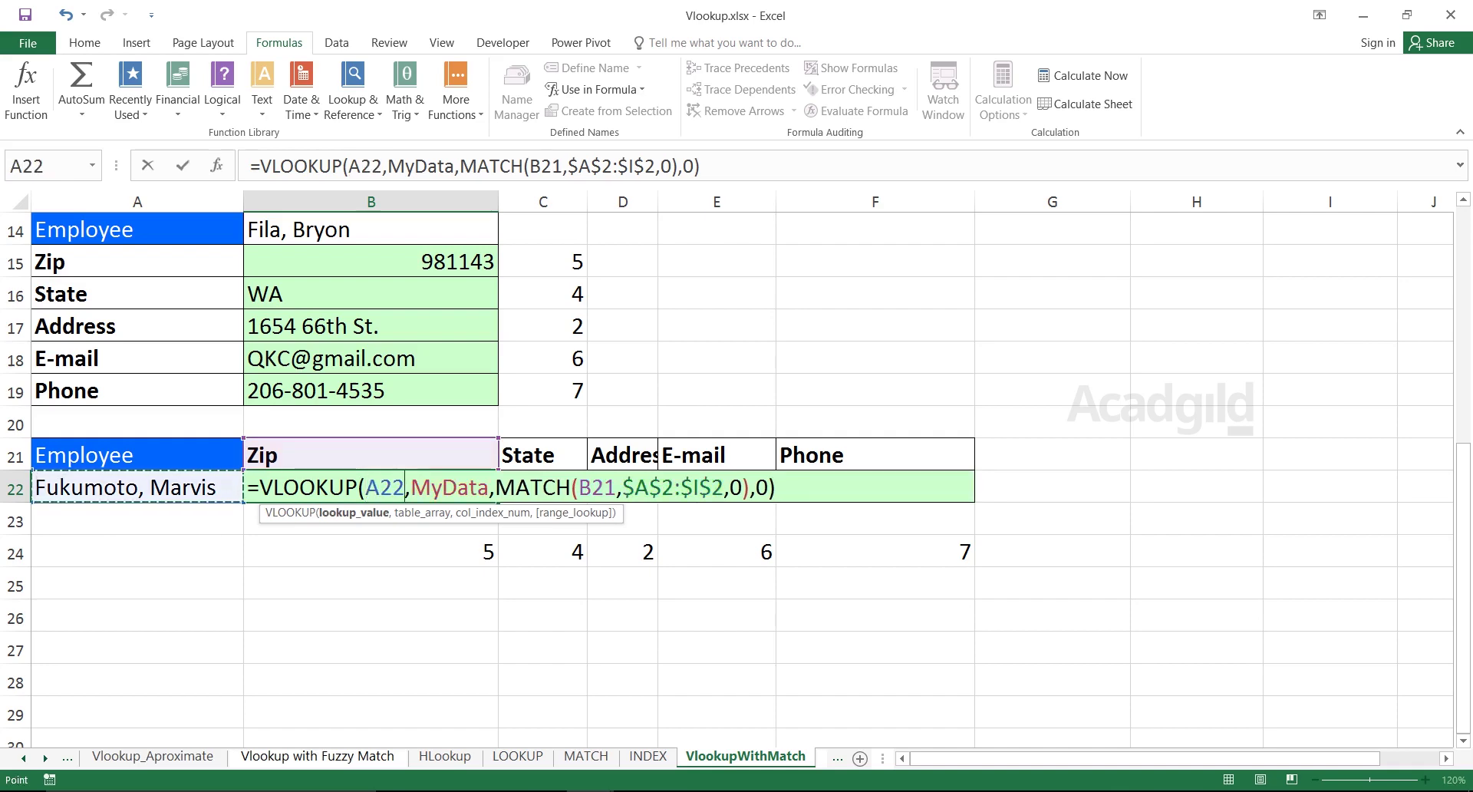
{"action": "key", "text": "Return"}
{"action": "key", "text": "Up"}
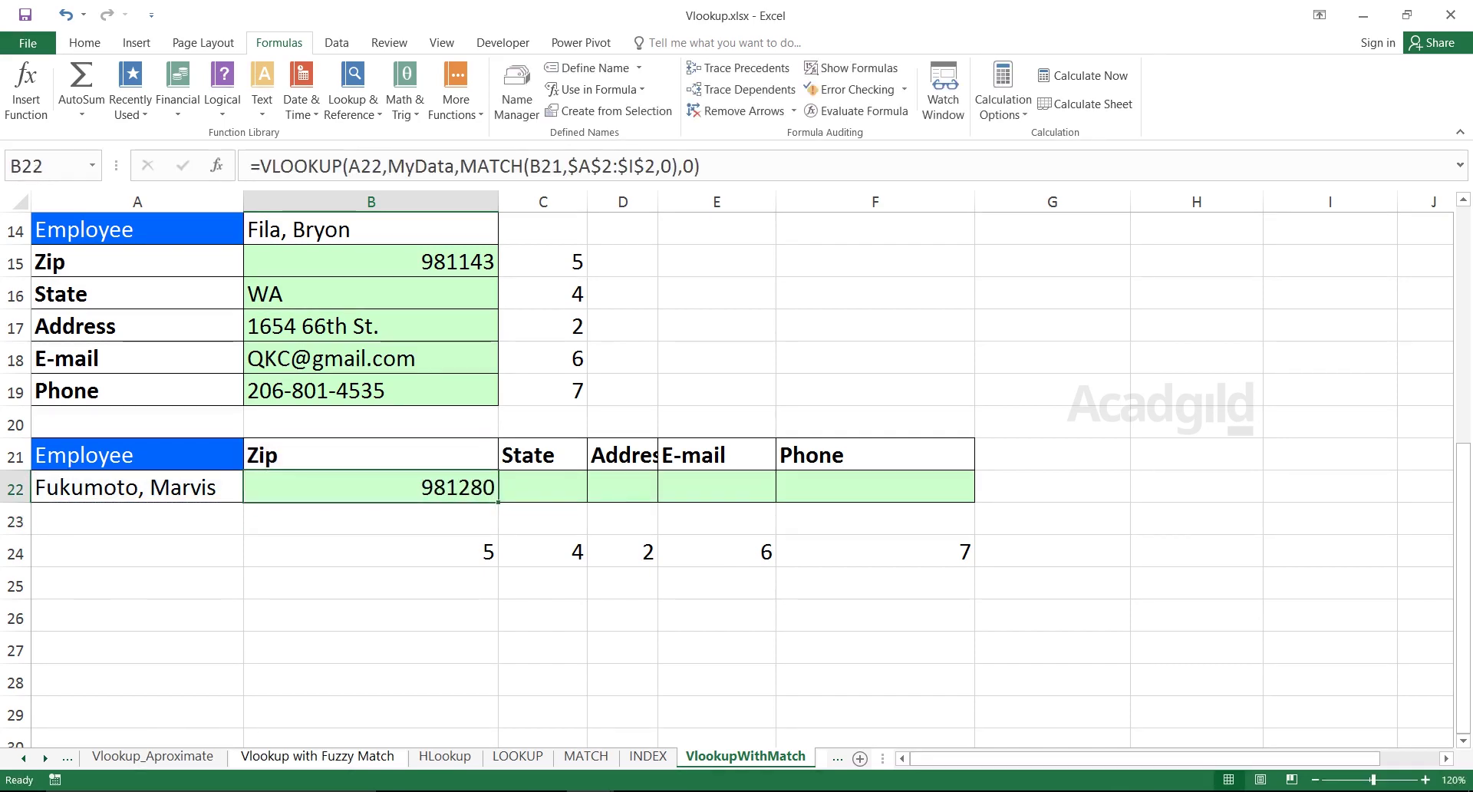
{"action": "left_click_drag", "start_coordinate": [498, 502], "coordinate": [920, 492]}
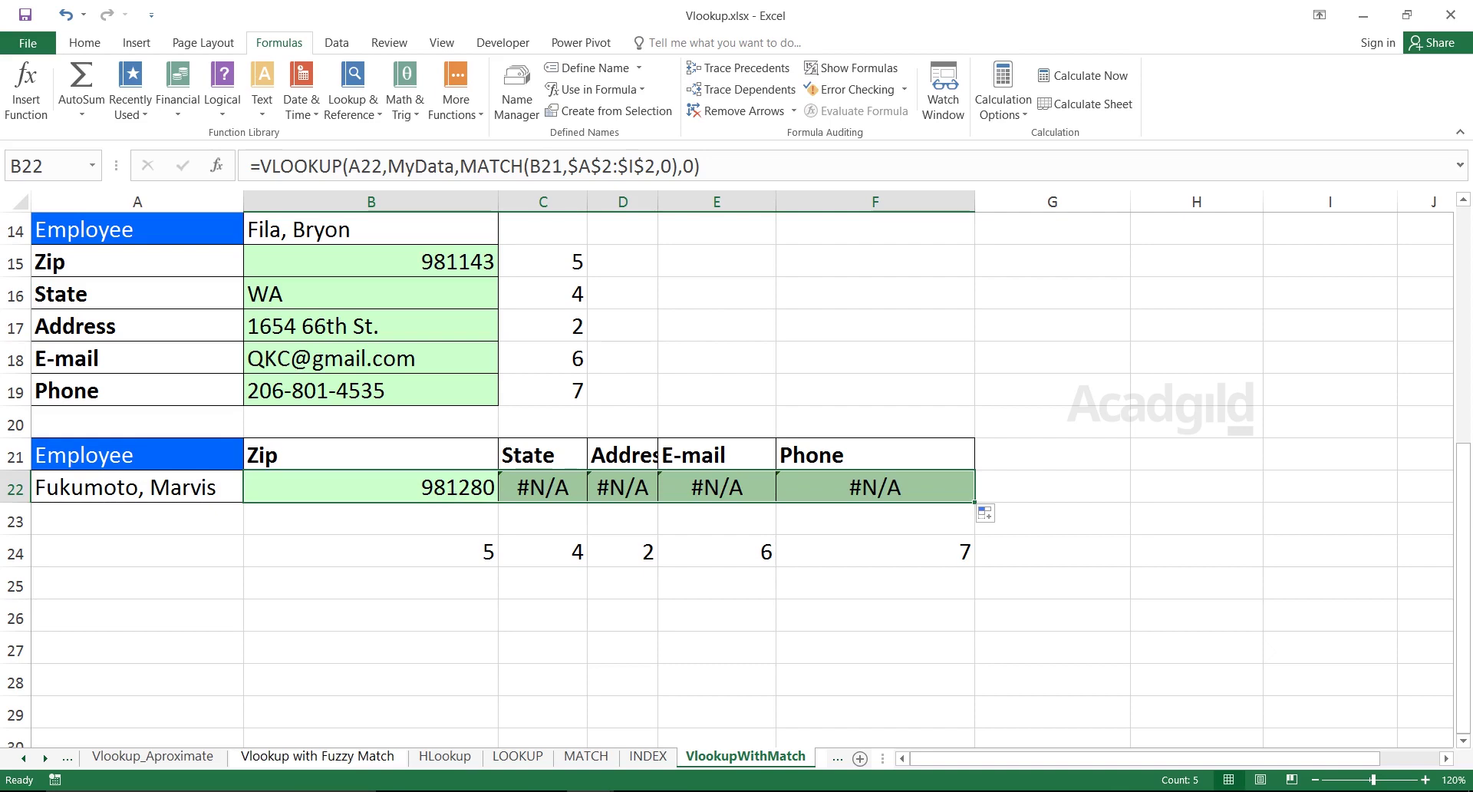
Inspect the lookup value references in the VLOOKUP formulas in C22, D22 and E22 without changing them
{"action": "double_click", "coordinate": [538, 487]}
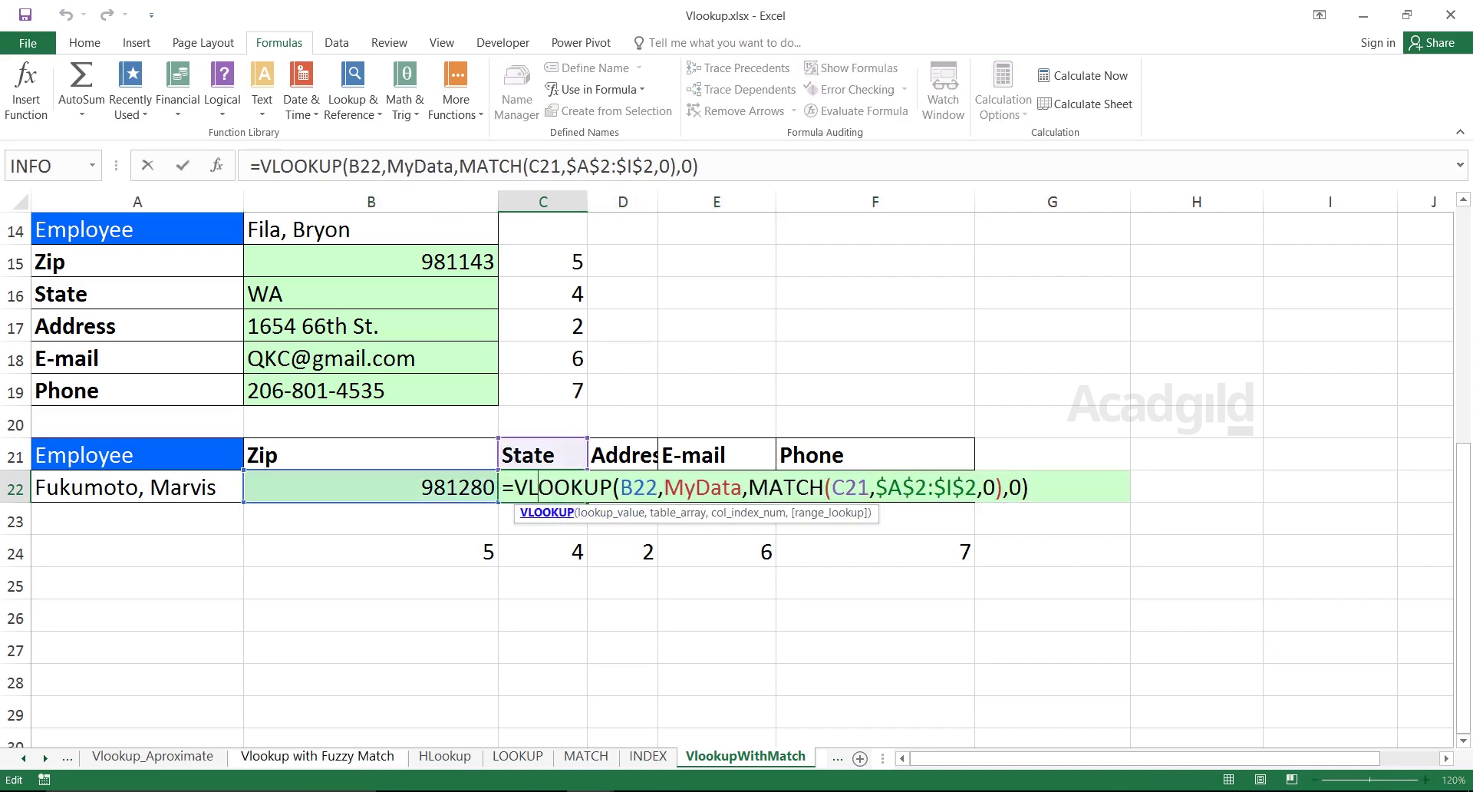
{"action": "left_click_drag", "start_coordinate": [620, 488], "coordinate": [658, 488]}
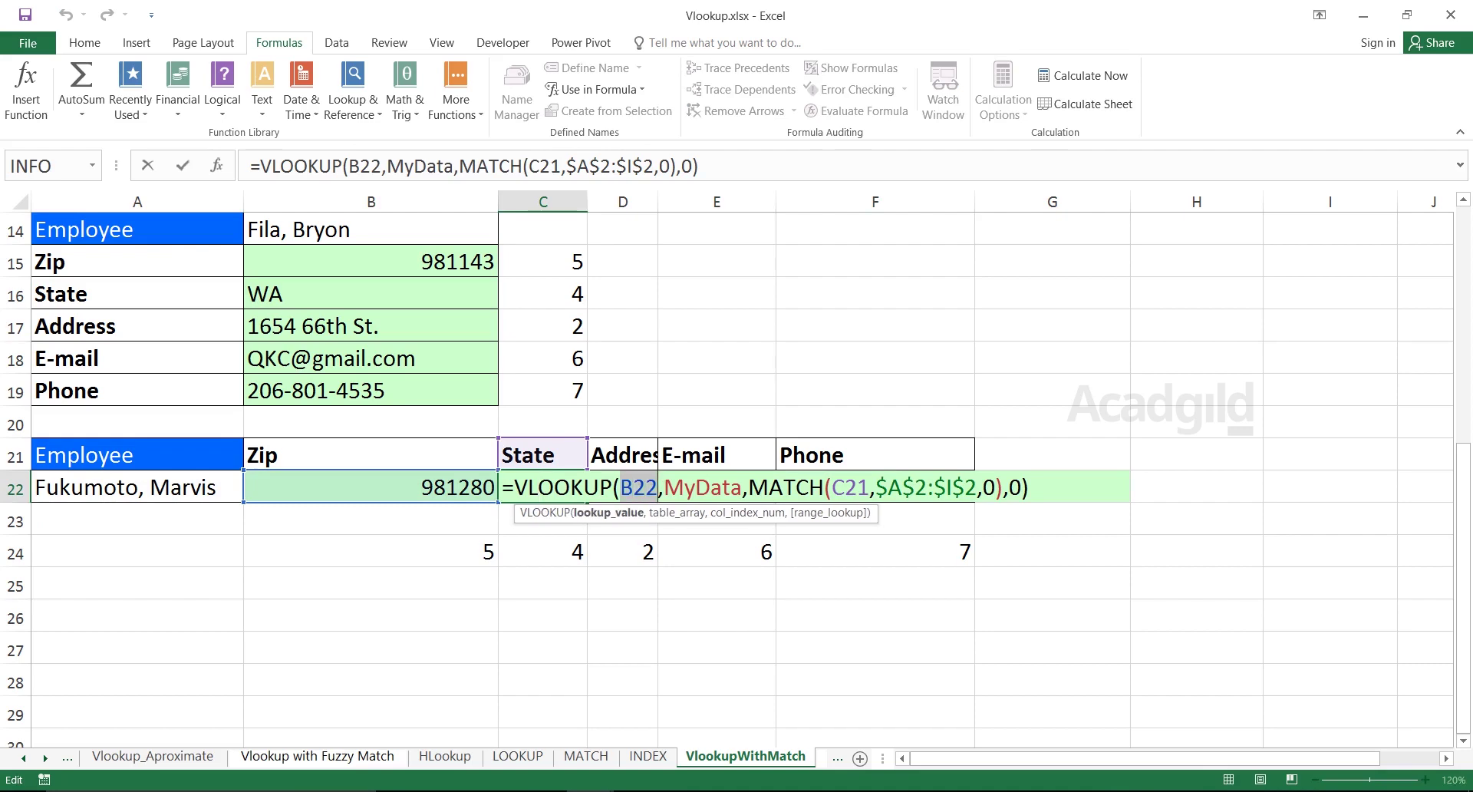
{"action": "key", "text": "Return"}
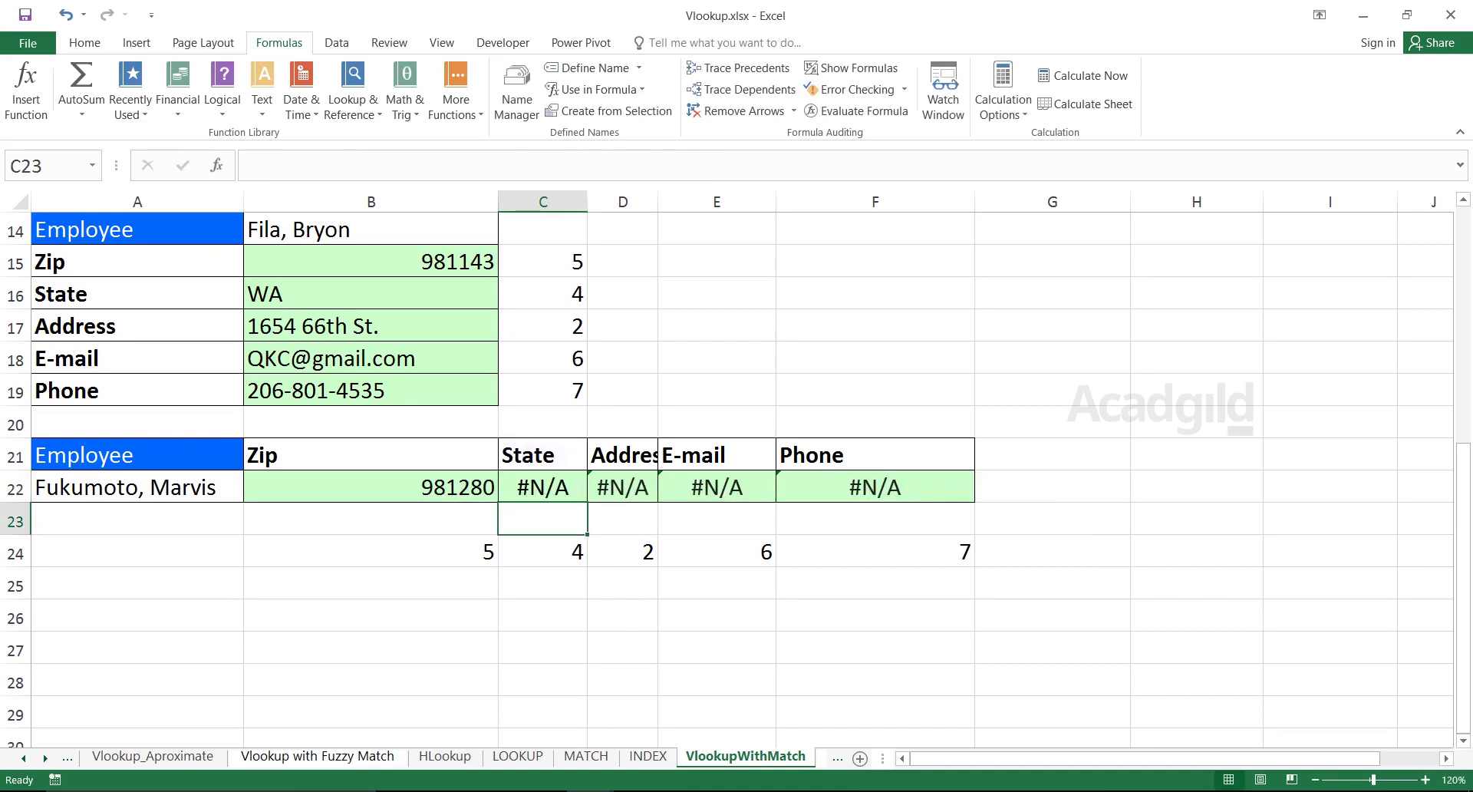
{"action": "left_click", "coordinate": [623, 486]}
{"action": "double_click", "coordinate": [643, 487]}
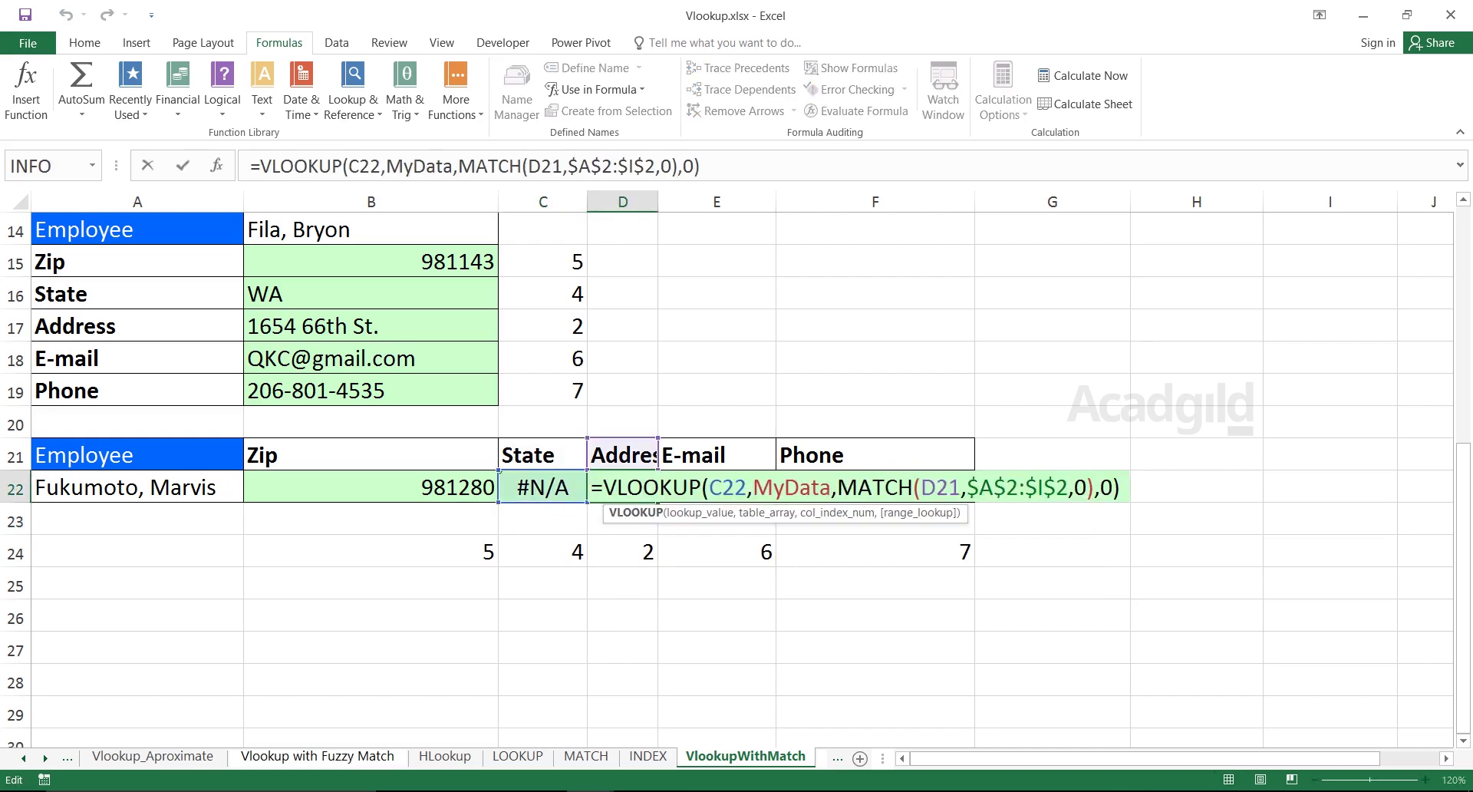
{"action": "left_click_drag", "start_coordinate": [709, 486], "coordinate": [748, 487]}
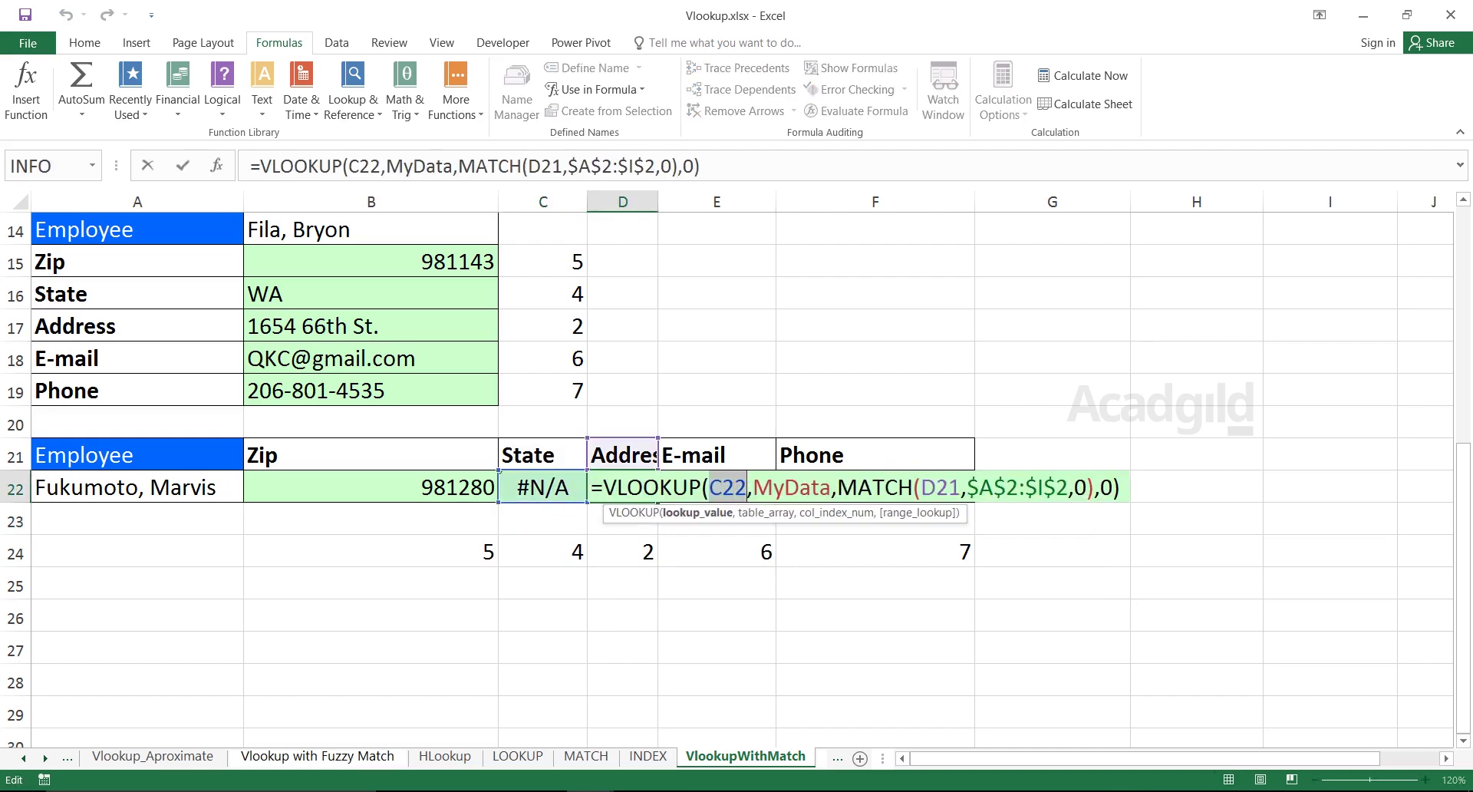
{"action": "key", "text": "Return"}
{"action": "left_click", "coordinate": [760, 487]}
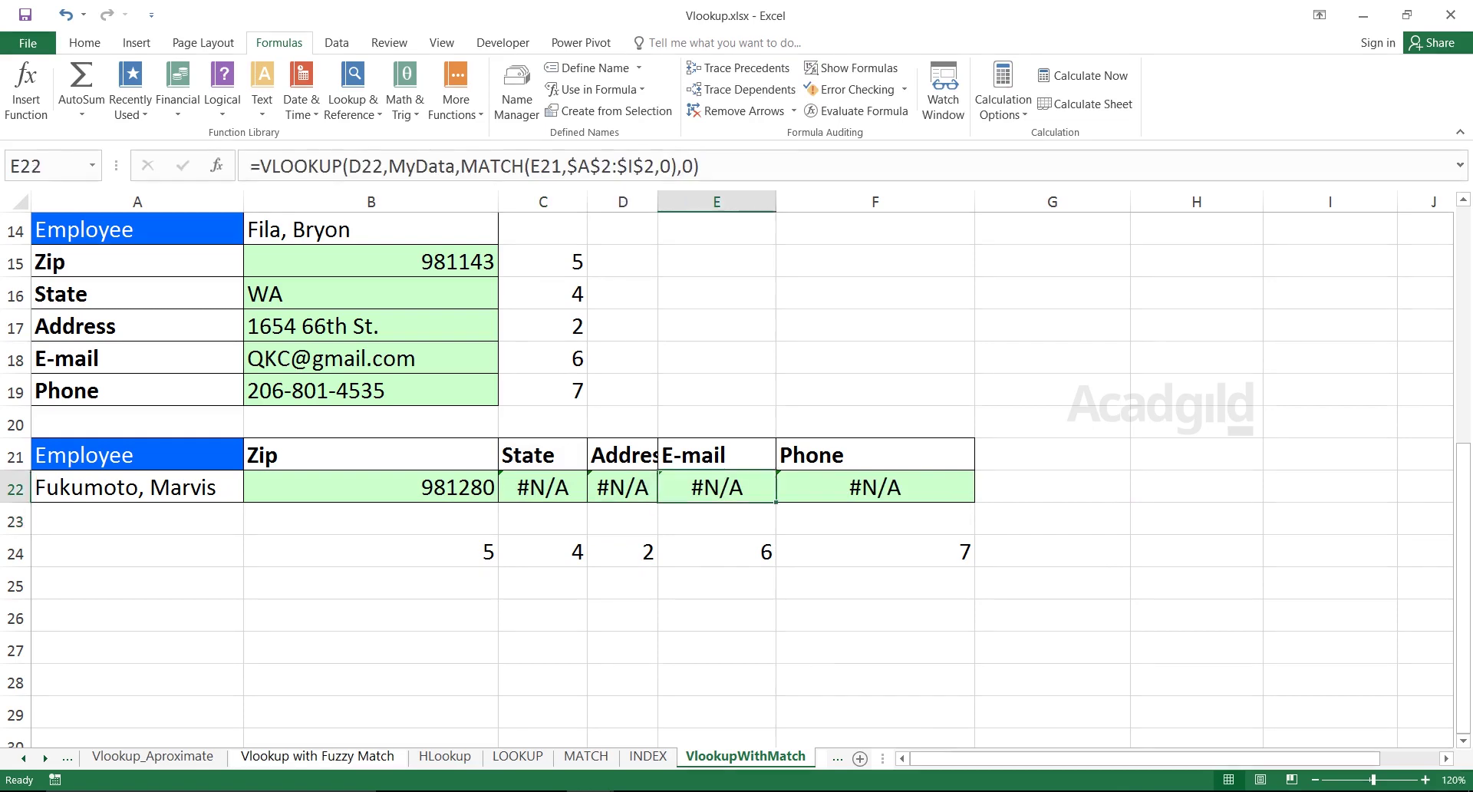
{"action": "double_click", "coordinate": [759, 486]}
{"action": "left_click_drag", "start_coordinate": [780, 487], "coordinate": [820, 486]}
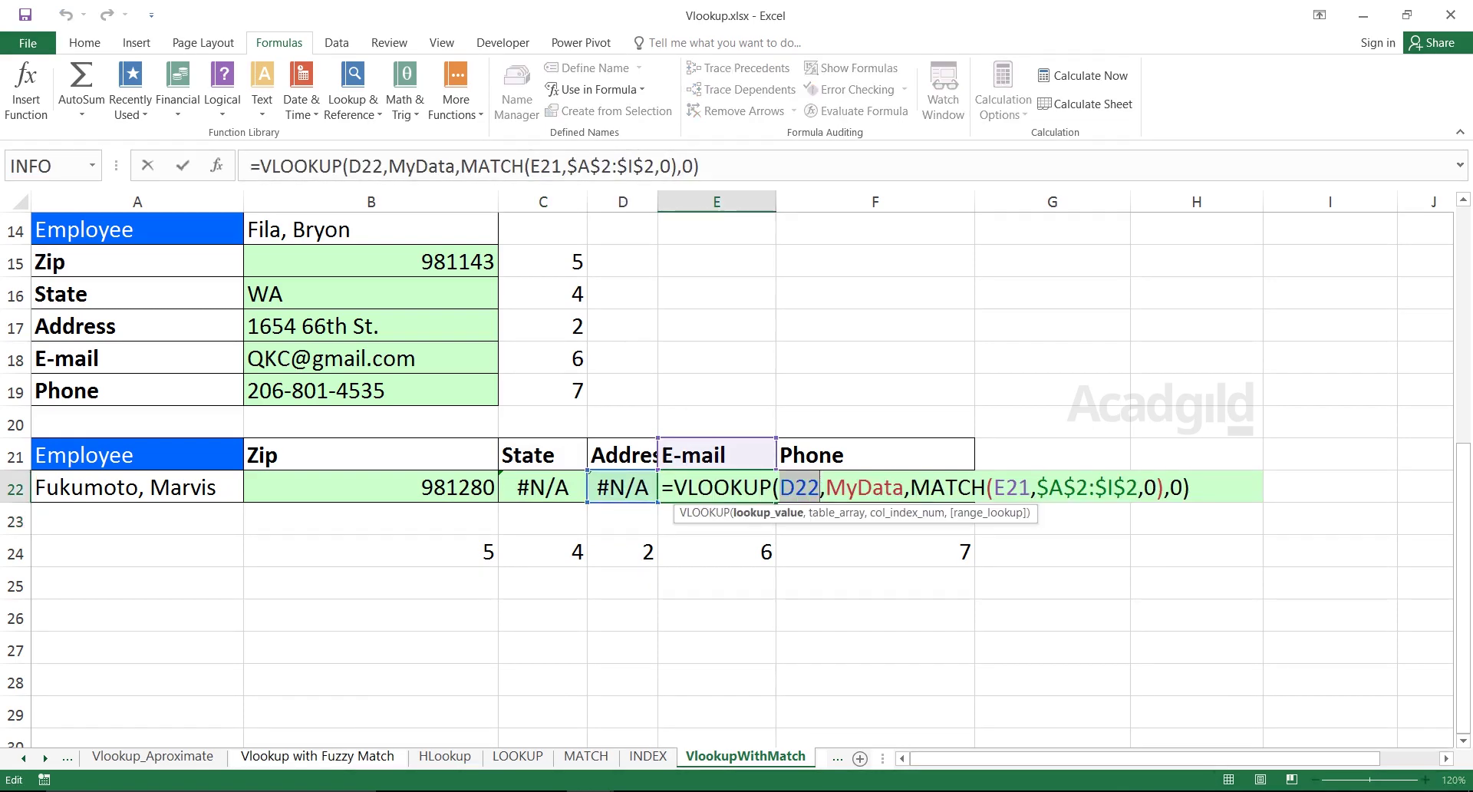
{"action": "key", "text": "Return"}
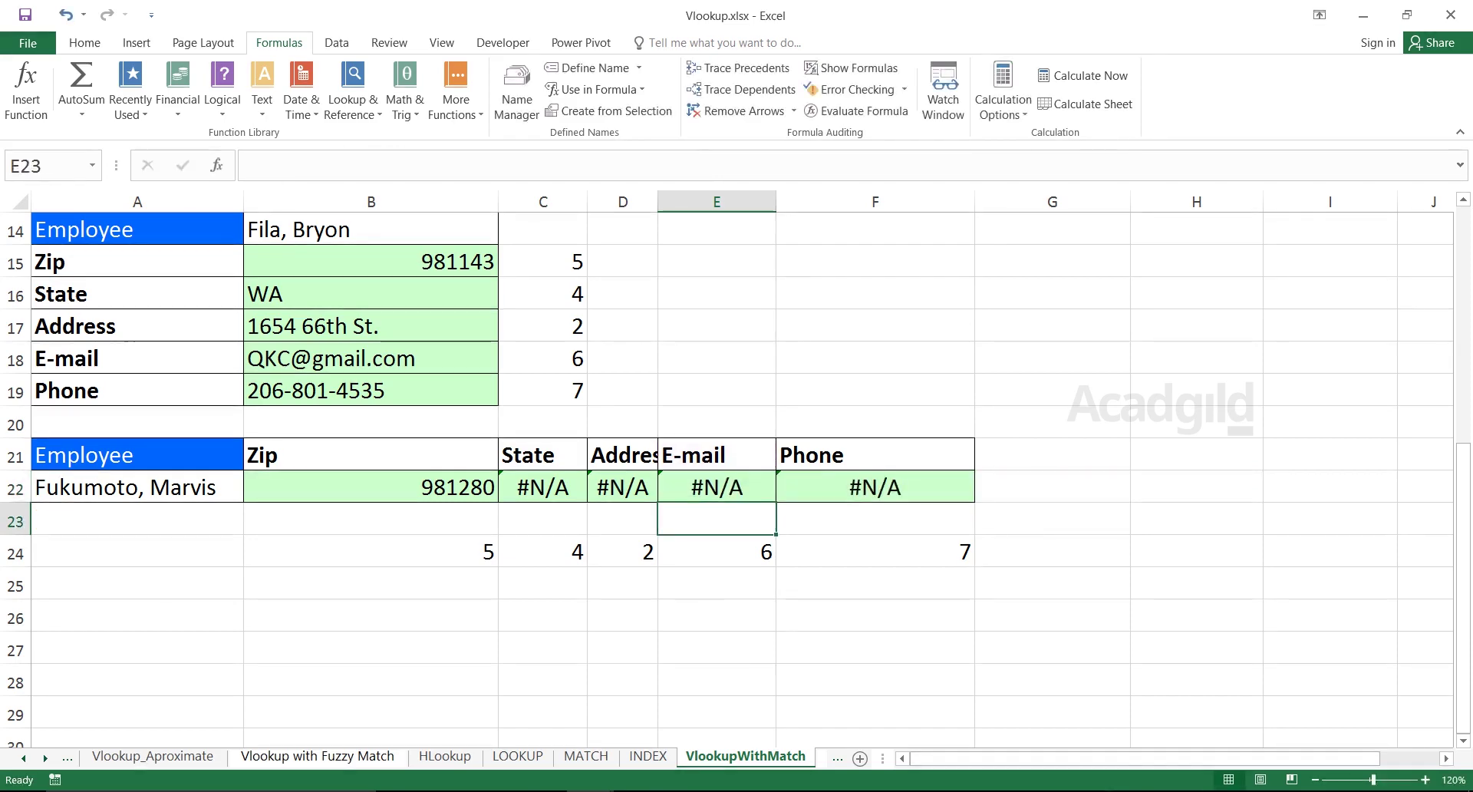
Make the VLOOKUP lookup value in B22 absolute as $A$22 and refill the formula across through F22
{"action": "double_click", "coordinate": [351, 488]}
{"action": "left_click", "coordinate": [392, 487]}
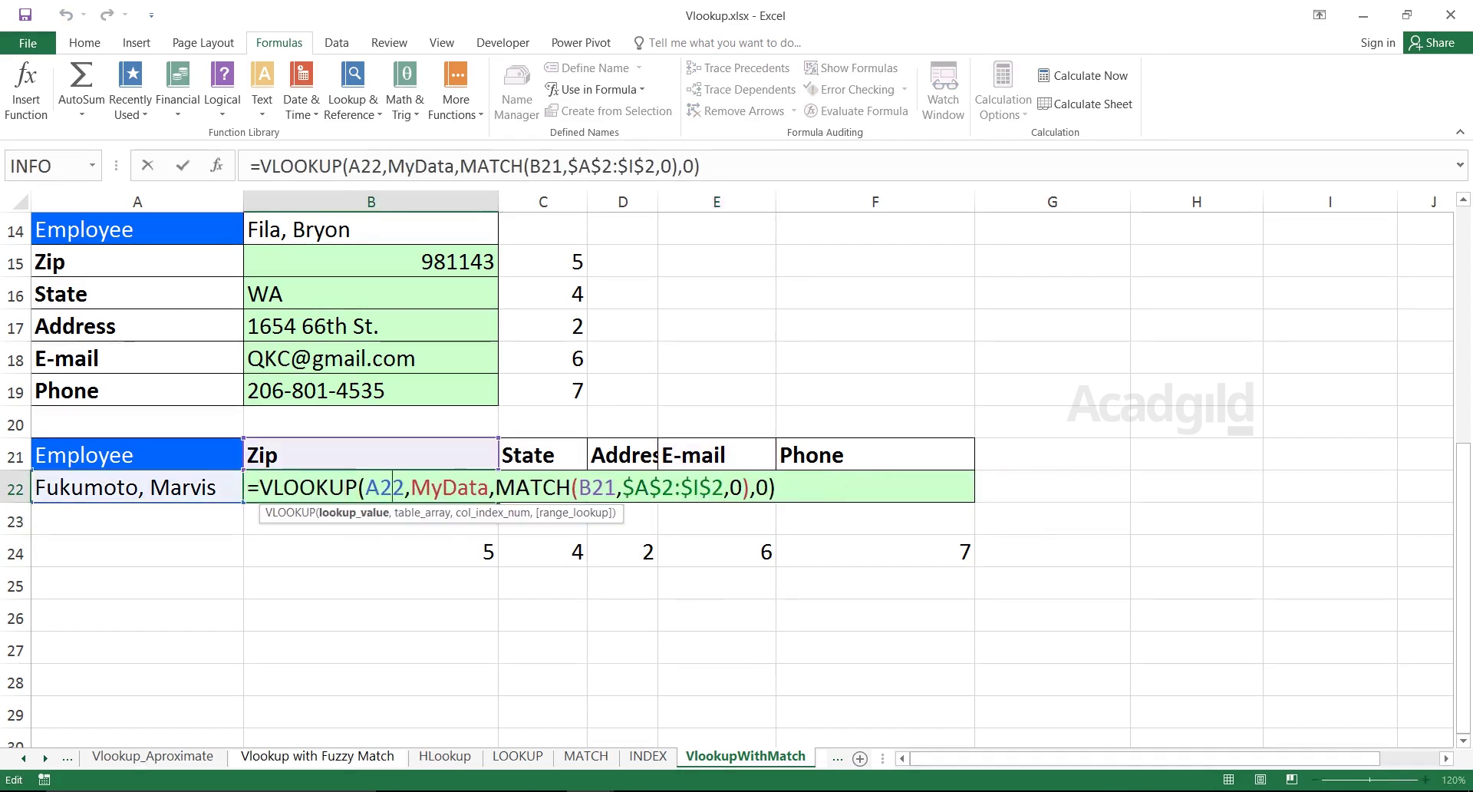
{"action": "key", "text": "F4"}
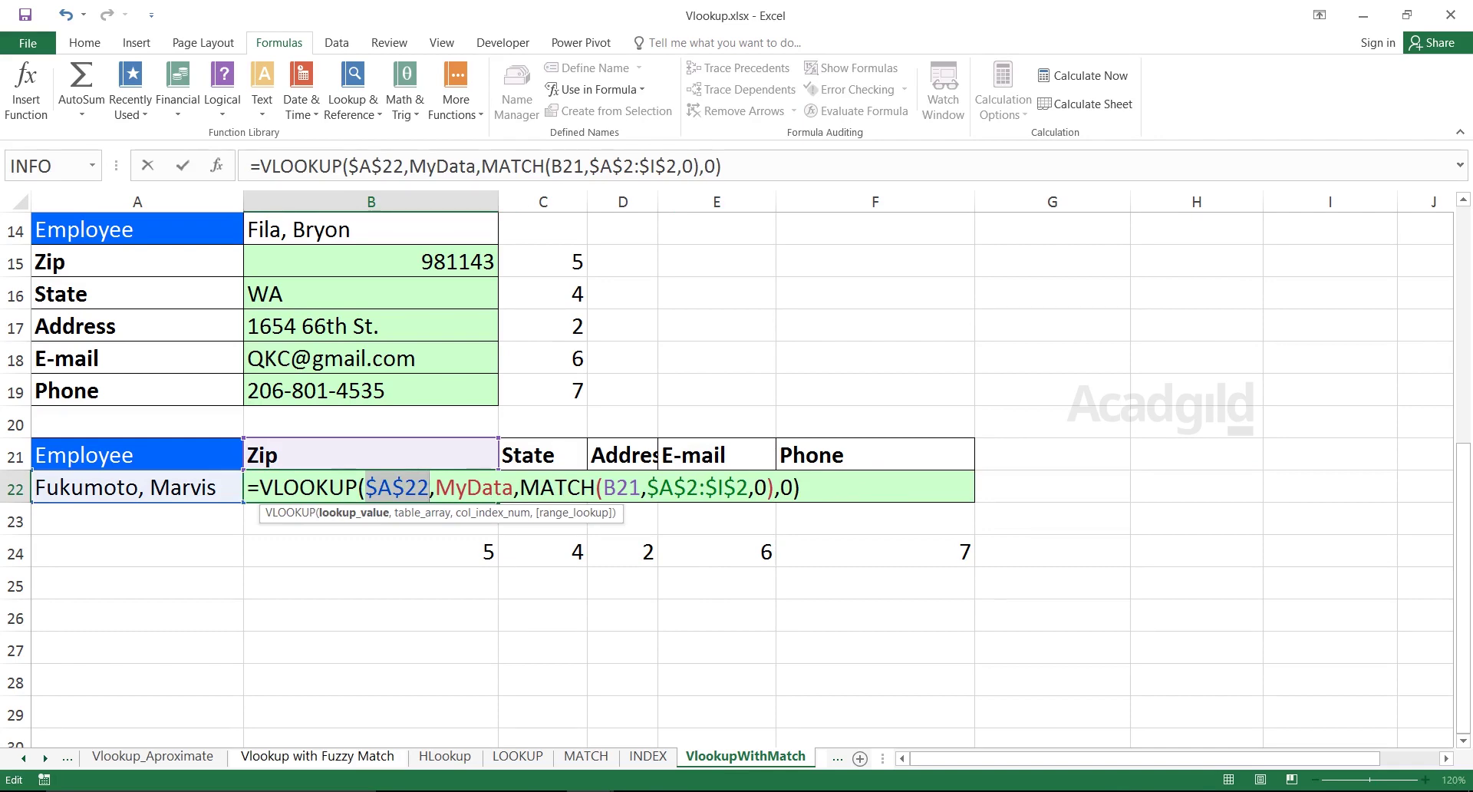
{"action": "key", "text": "Return"}
{"action": "left_click", "coordinate": [392, 487]}
{"action": "left_click_drag", "start_coordinate": [499, 502], "coordinate": [969, 495]}
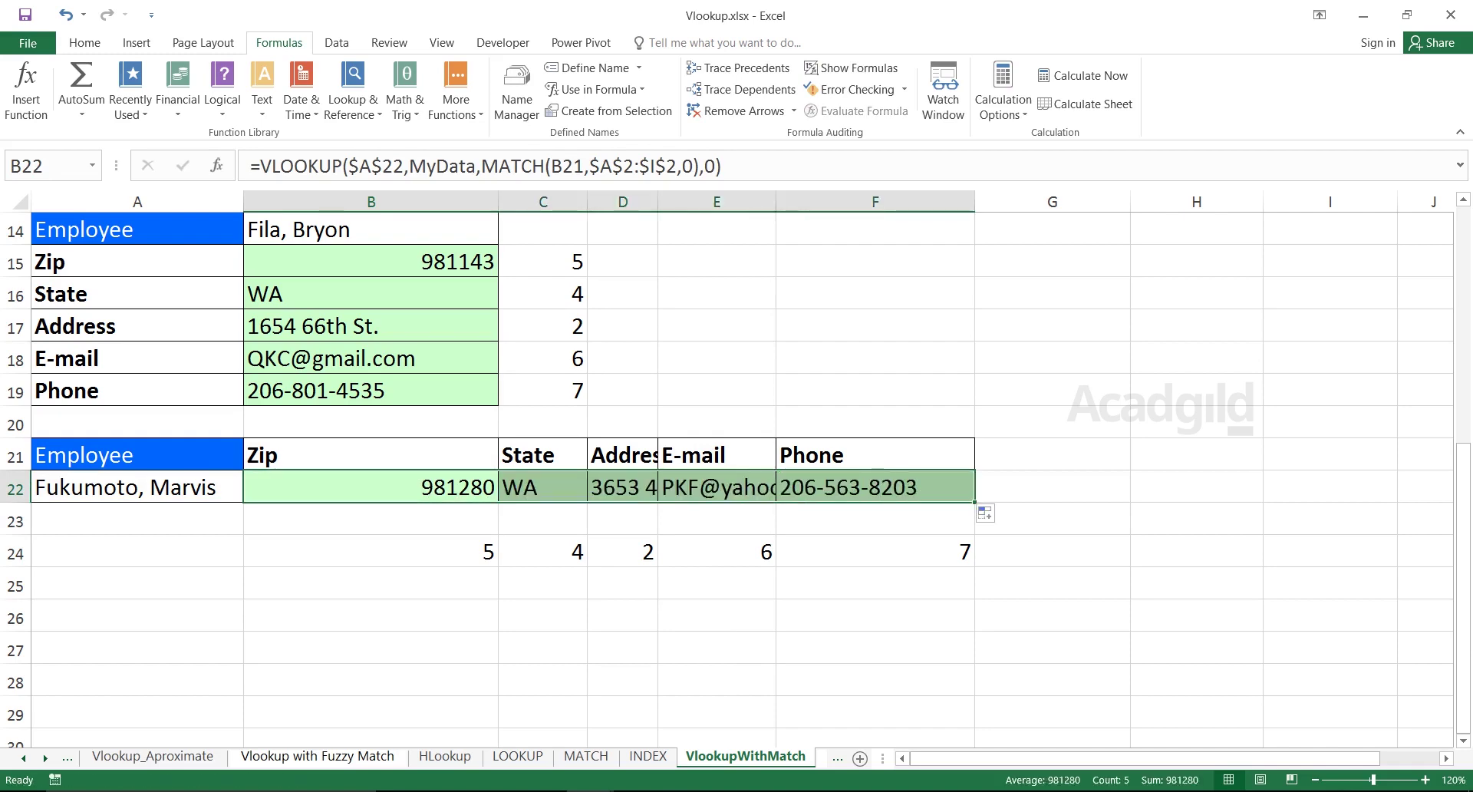
{"action": "left_click_drag", "start_coordinate": [422, 487], "coordinate": [886, 487]}
Test the horizontal lookup by choosing the employee from table row 6 in A22's list
{"action": "left_click", "coordinate": [138, 488]}
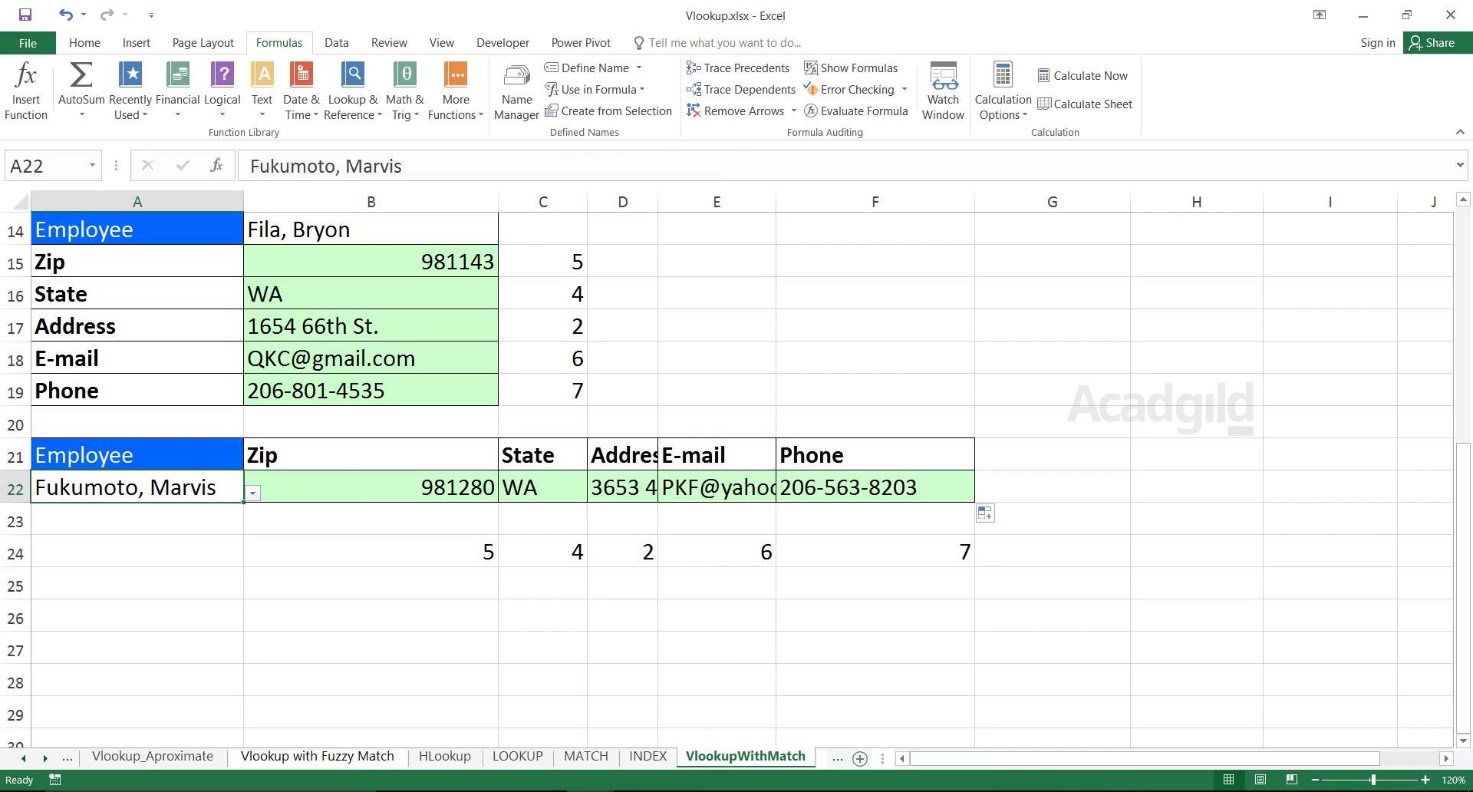
{"action": "left_click", "coordinate": [252, 493]}
{"action": "left_click", "coordinate": [131, 525]}
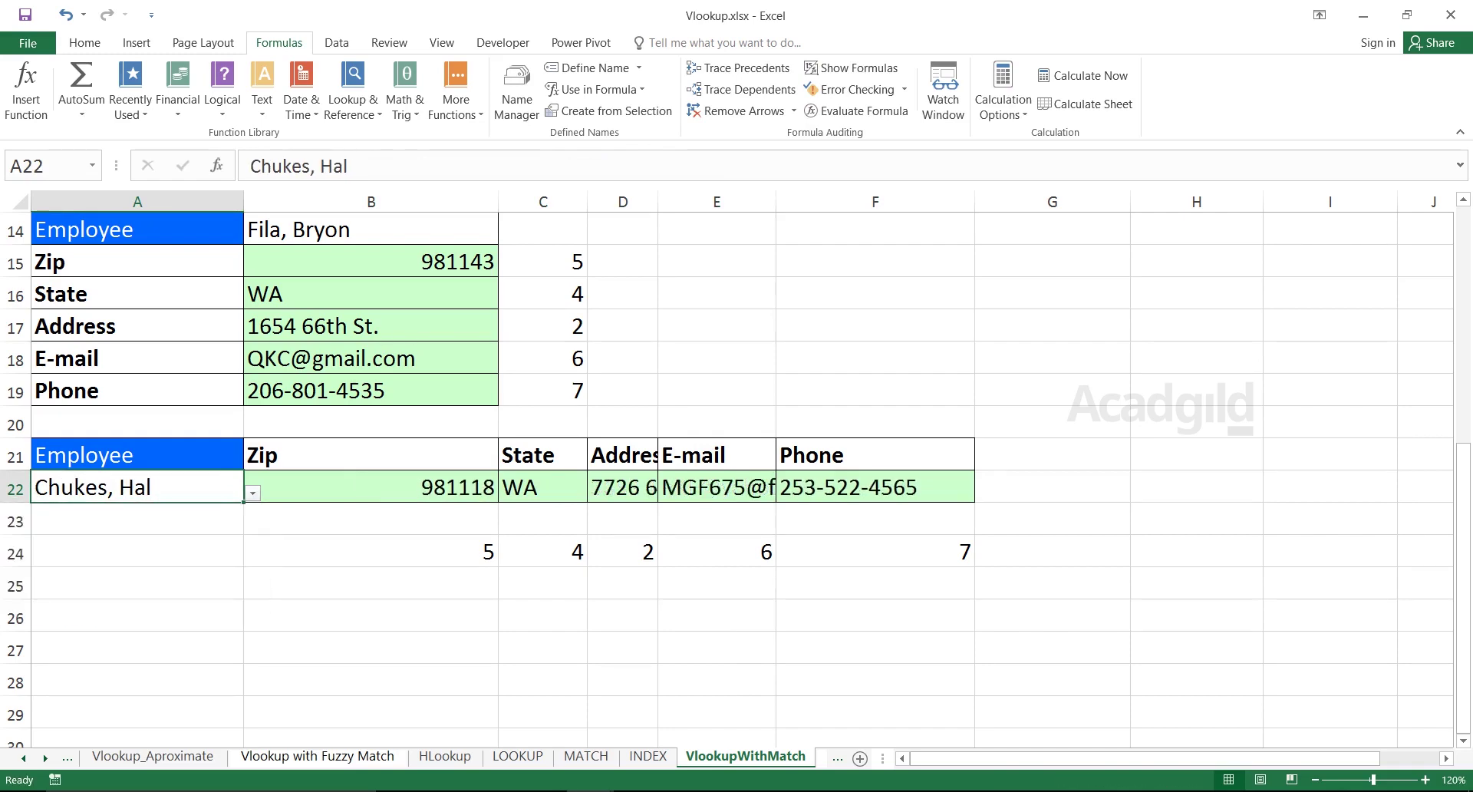
Choose the employee from table row 10 in A22's list and select the lookup cells B22:F22 for review
{"action": "key", "text": "alt+Down"}
{"action": "key", "text": "Down"}
{"action": "key", "text": "Down"}
{"action": "key", "text": "Down"}
{"action": "key", "text": "Down"}
{"action": "key", "text": "Return"}
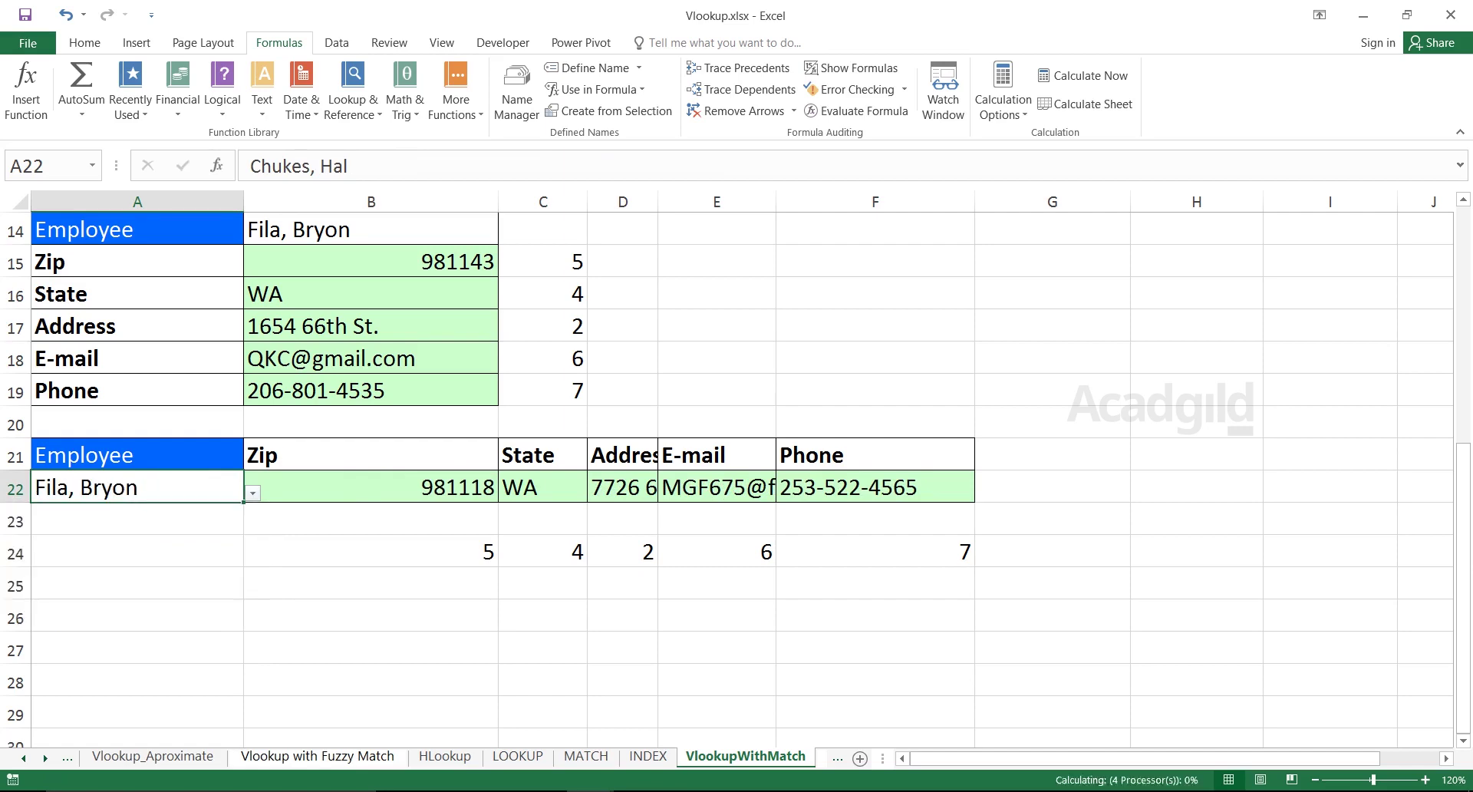
{"action": "key", "text": "Right"}
{"action": "key", "text": "shift+Right"}
{"action": "key", "text": "shift+Right"}
{"action": "key", "text": "shift+Right"}
{"action": "key", "text": "shift+Right"}
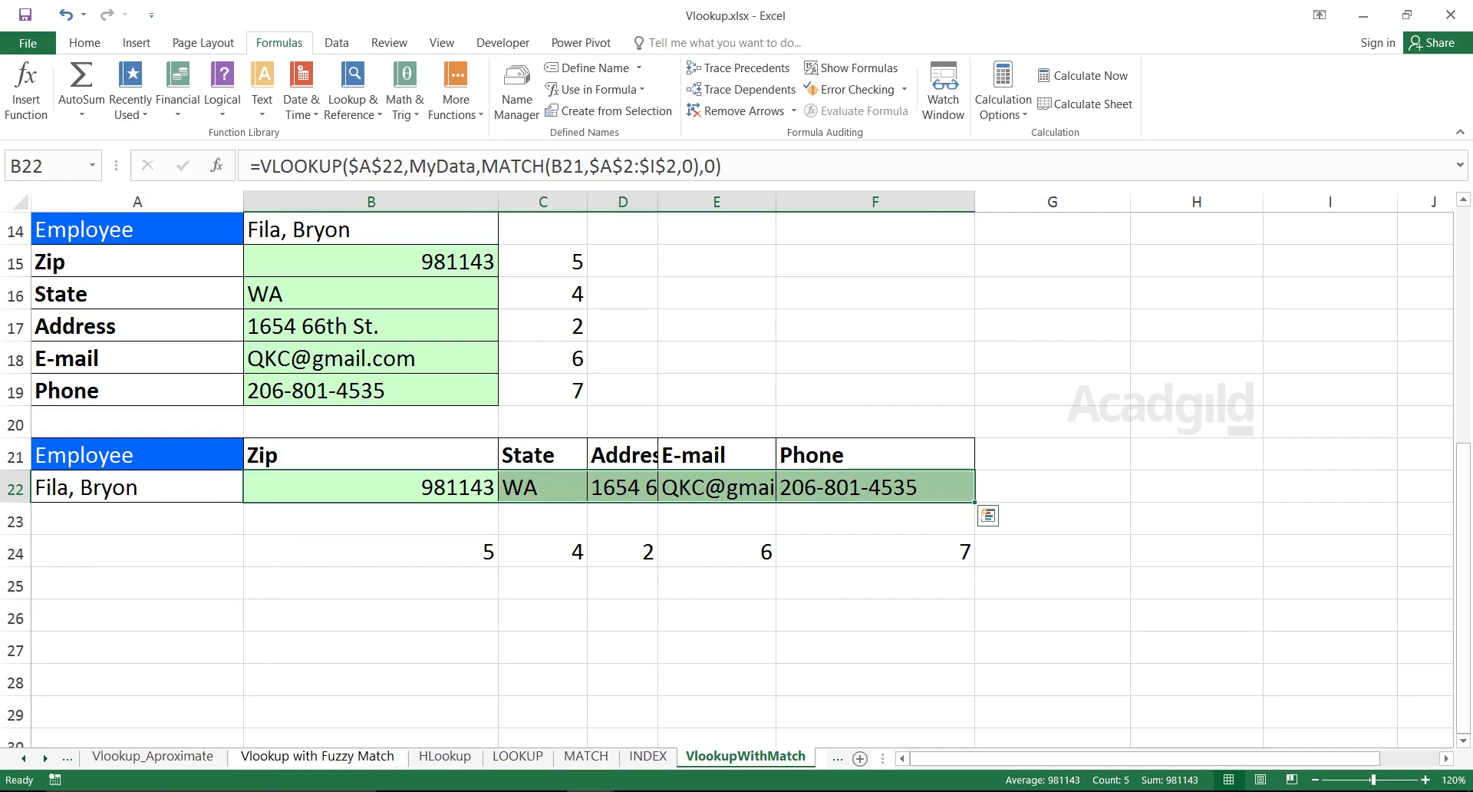
Review the source employee table by selecting A2:I12, including its headers, at the start of the sheet
{"action": "key", "text": "Up"}
{"action": "key", "text": "Up"}
{"action": "key", "text": "Up"}
{"action": "key", "text": "Up"}
{"action": "key", "text": "Up"}
{"action": "key", "text": "Up"}
{"action": "key", "text": "Up"}
{"action": "key", "text": "Up"}
{"action": "key", "text": "Up"}
{"action": "key", "text": "Up"}
{"action": "key", "text": "Up"}
{"action": "key", "text": "Up"}
{"action": "key", "text": "Up"}
{"action": "key", "text": "Up"}
{"action": "key", "text": "Up"}
{"action": "key", "text": "Up"}
{"action": "key", "text": "Up"}
{"action": "key", "text": "Up"}
{"action": "key", "text": "Up"}
{"action": "key", "text": "Up"}
{"action": "key", "text": "Down"}
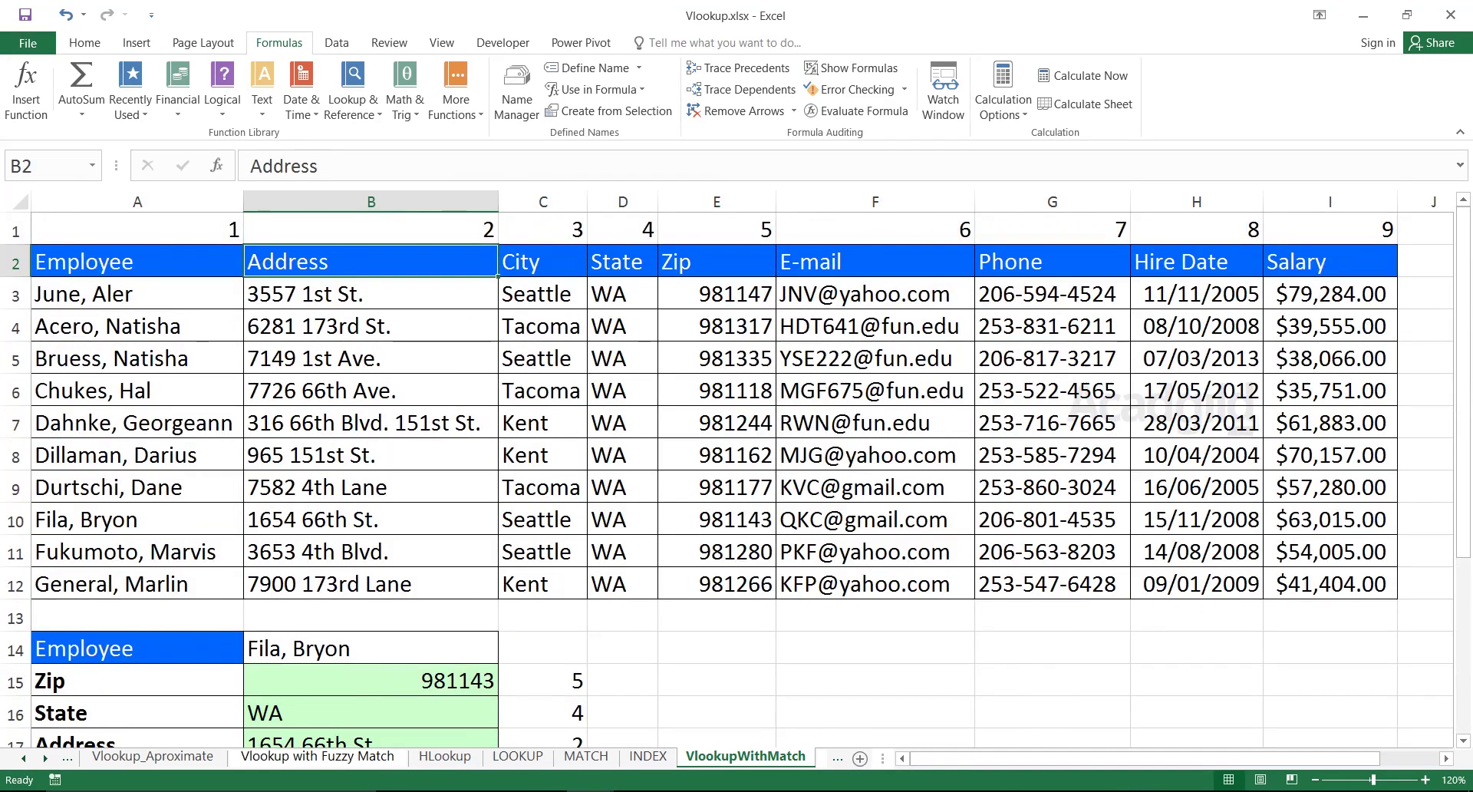
{"action": "left_click_drag", "start_coordinate": [137, 262], "coordinate": [905, 584]}
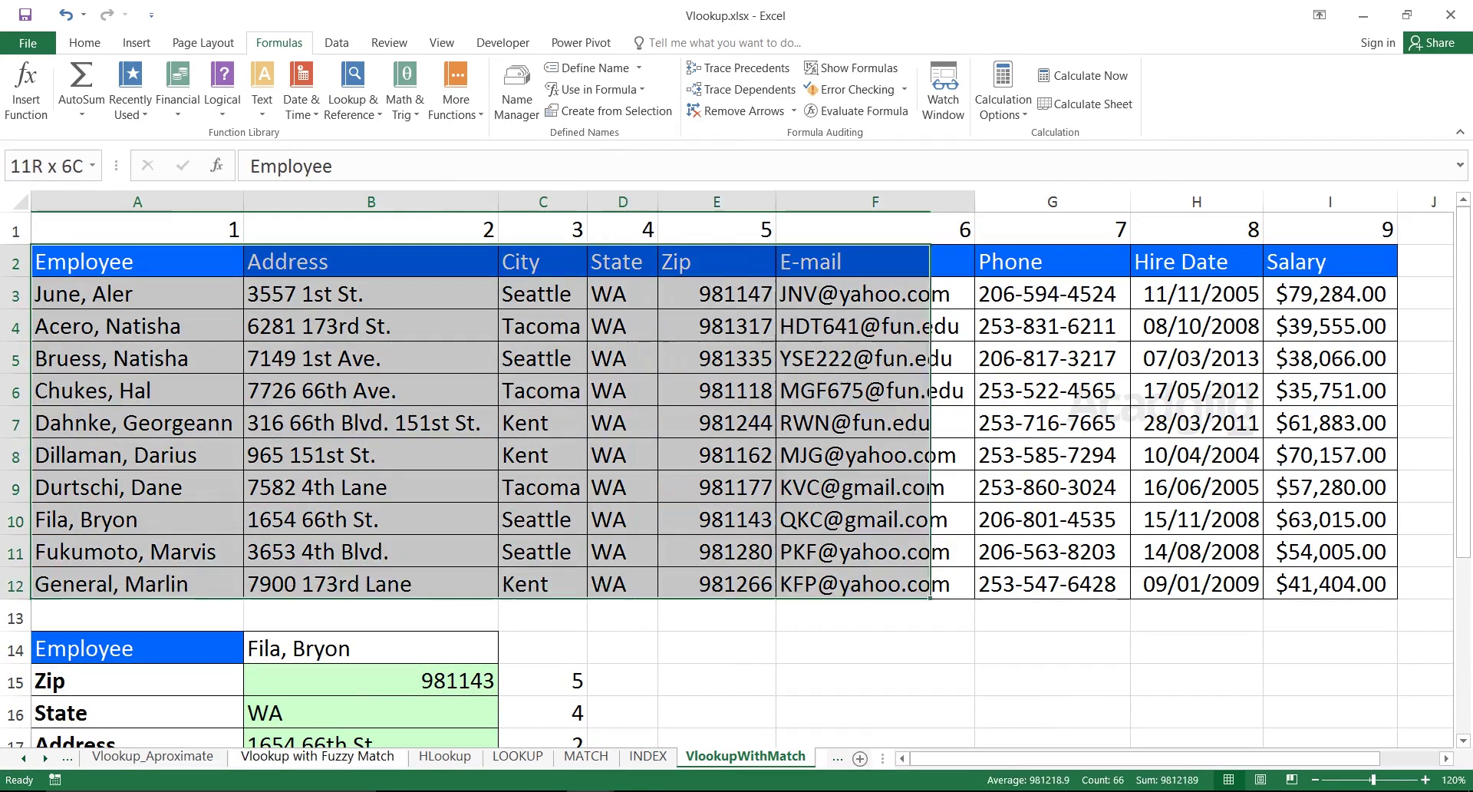
{"action": "key", "text": "shift+Up"}
{"action": "key", "text": "shift+Down"}
{"action": "key", "text": "shift+Right"}
{"action": "key", "text": "shift+Right"}
{"action": "key", "text": "shift+Right"}
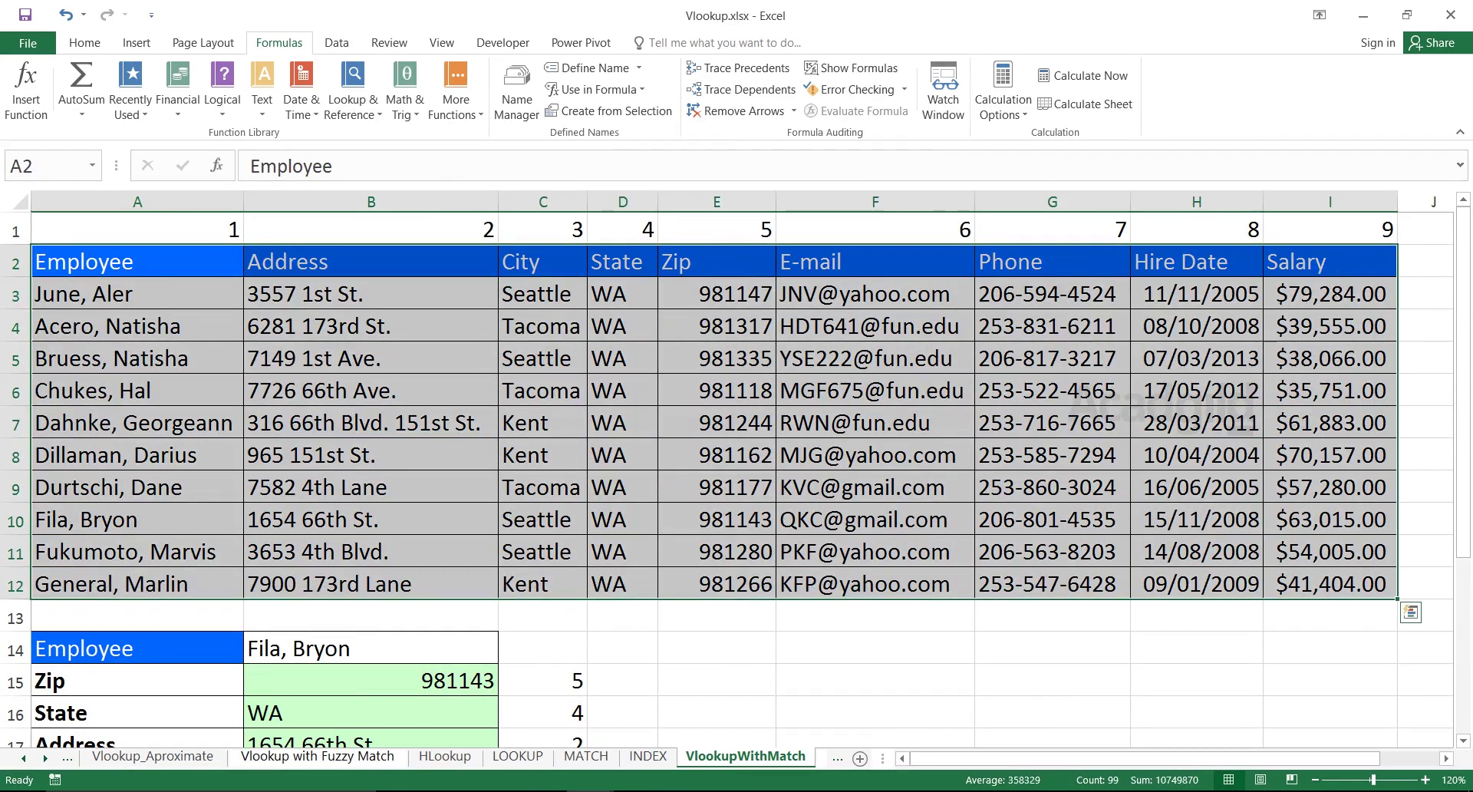
{"action": "left_click_drag", "start_coordinate": [372, 261], "coordinate": [951, 557]}
{"action": "left_click", "coordinate": [875, 423]}
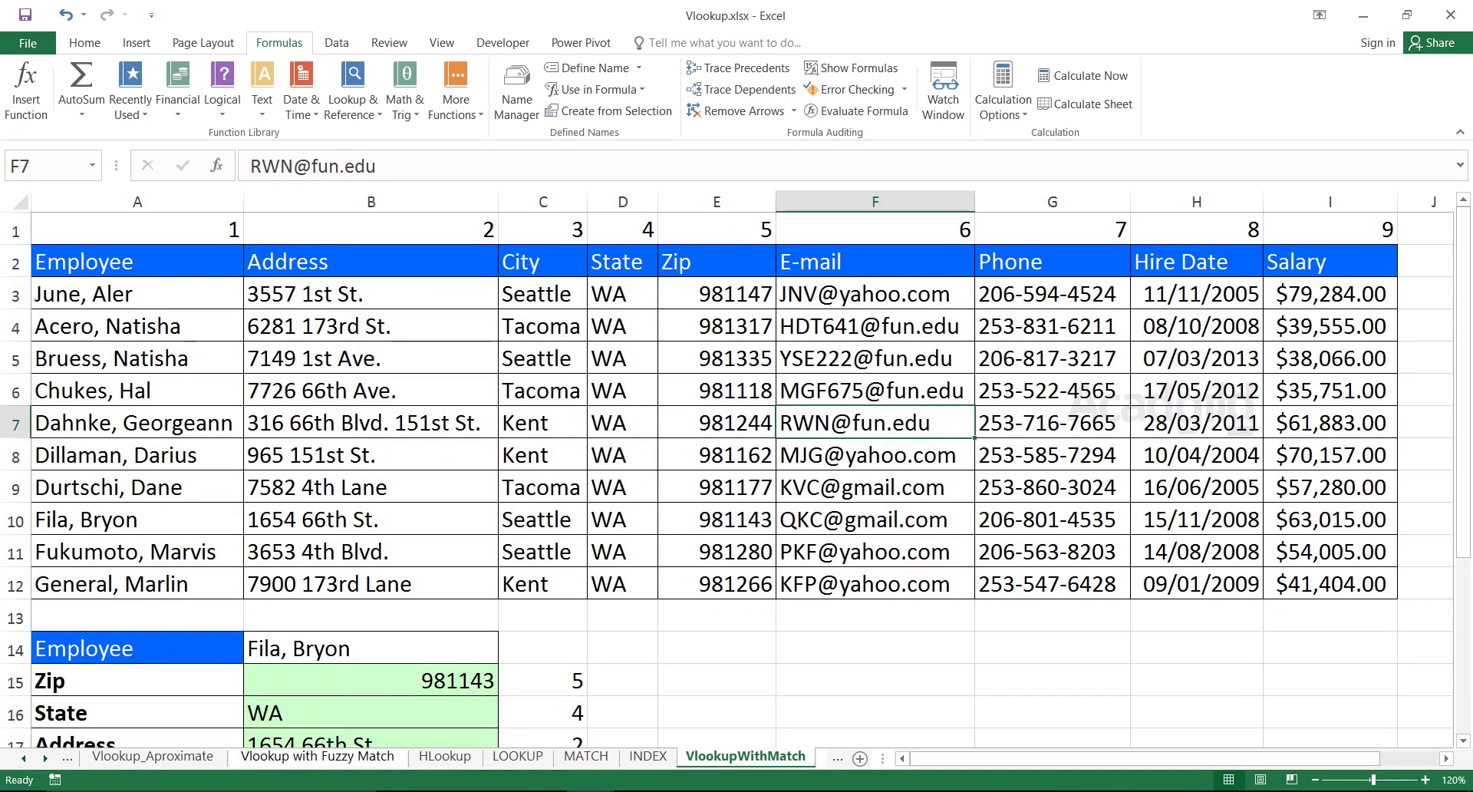